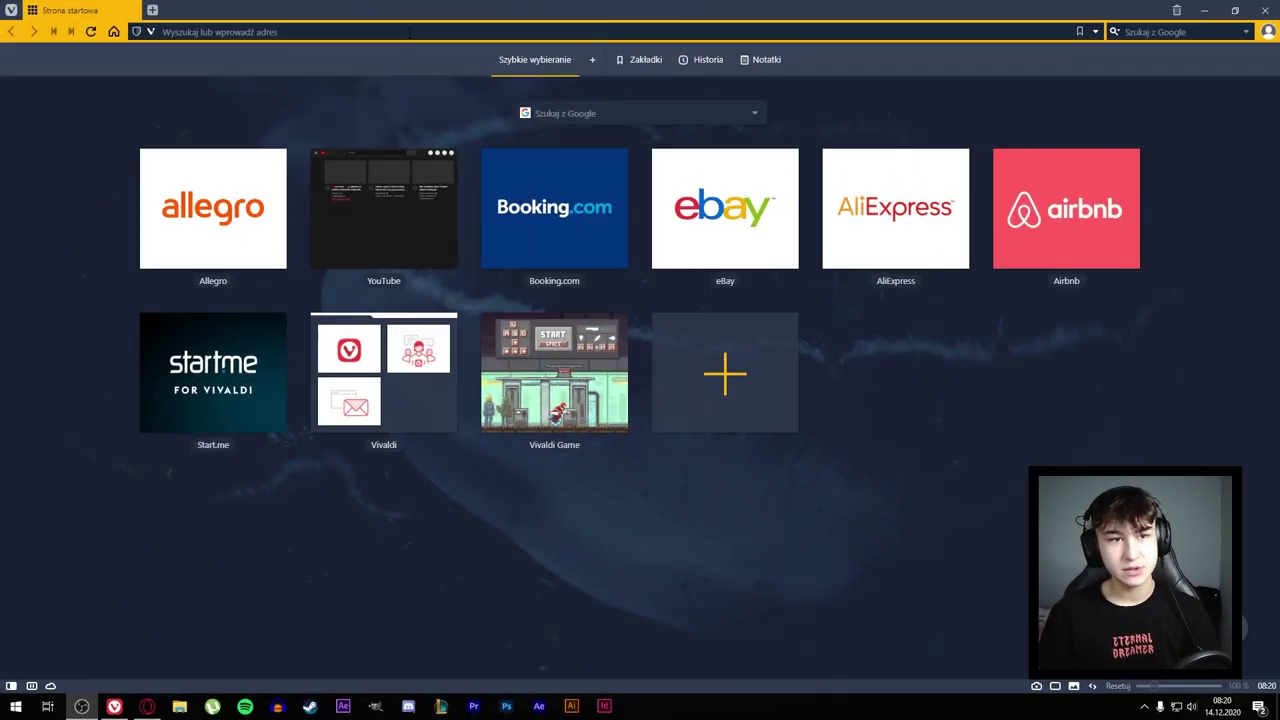
- Search for 'photopea', open the Photopea site and close its info banner
{"action": "type", "text": "p"}
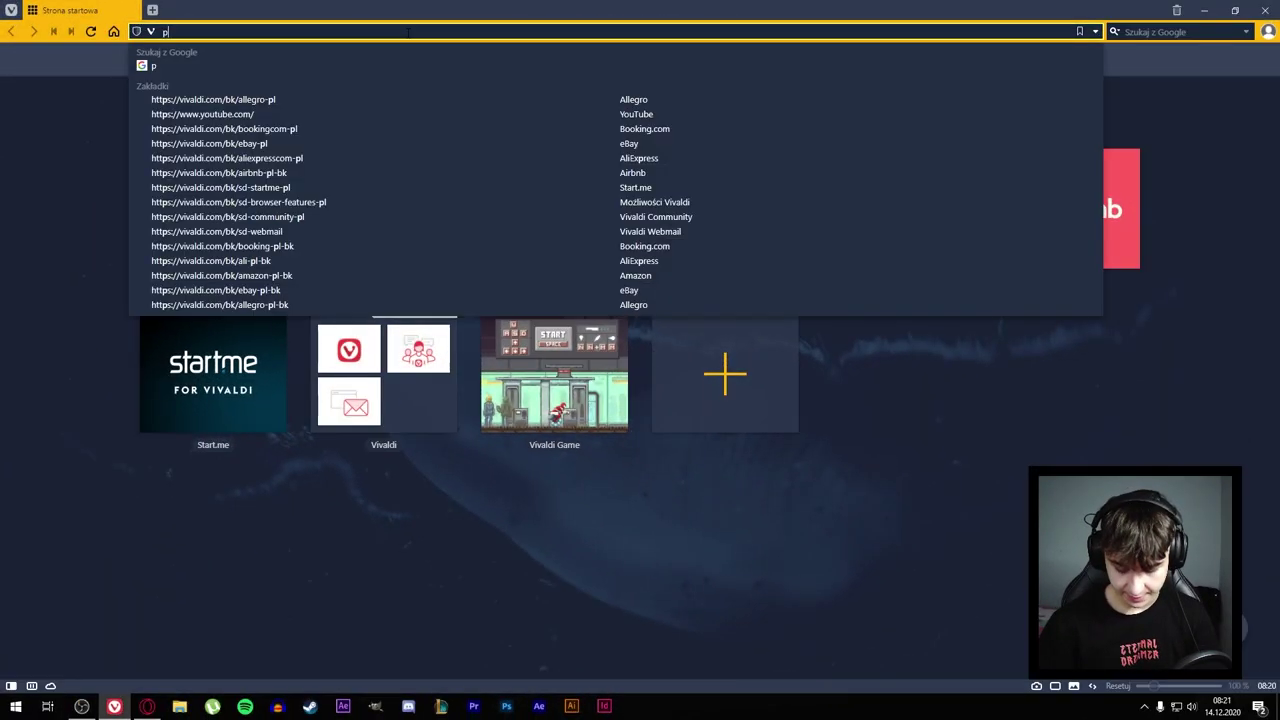
{"action": "type", "text": "hotopea"}
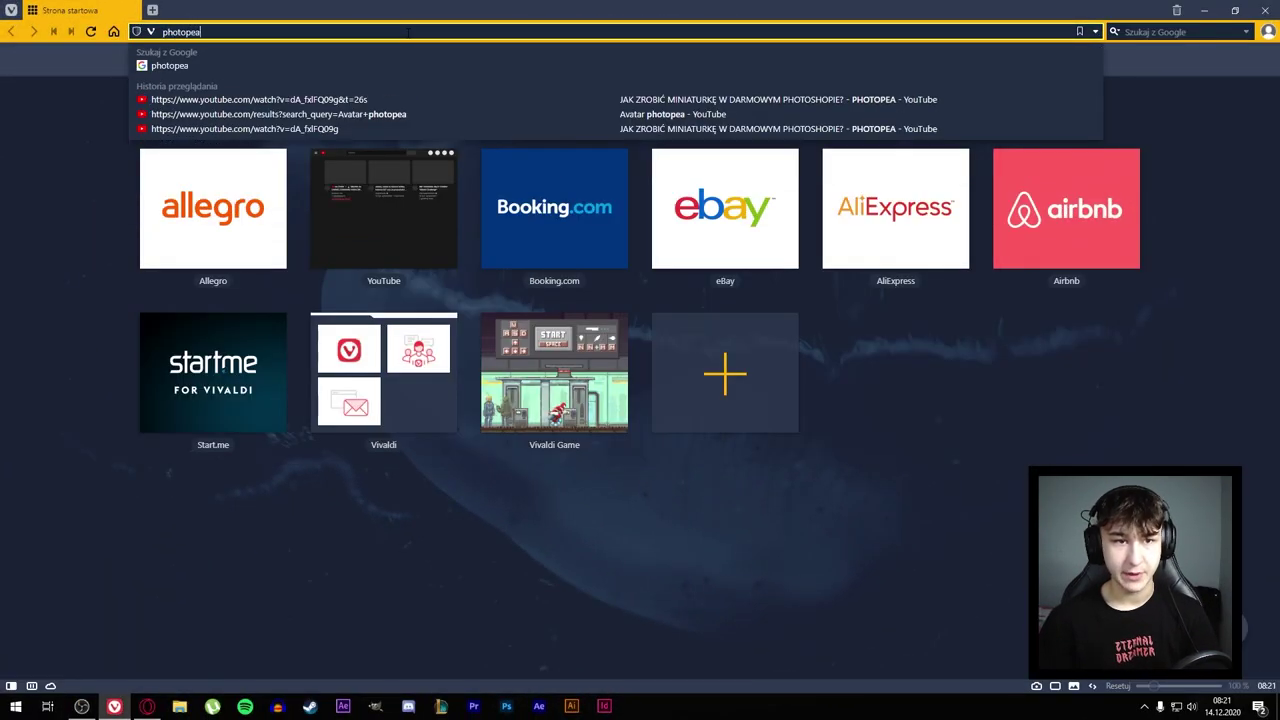
{"action": "key", "text": "Return"}
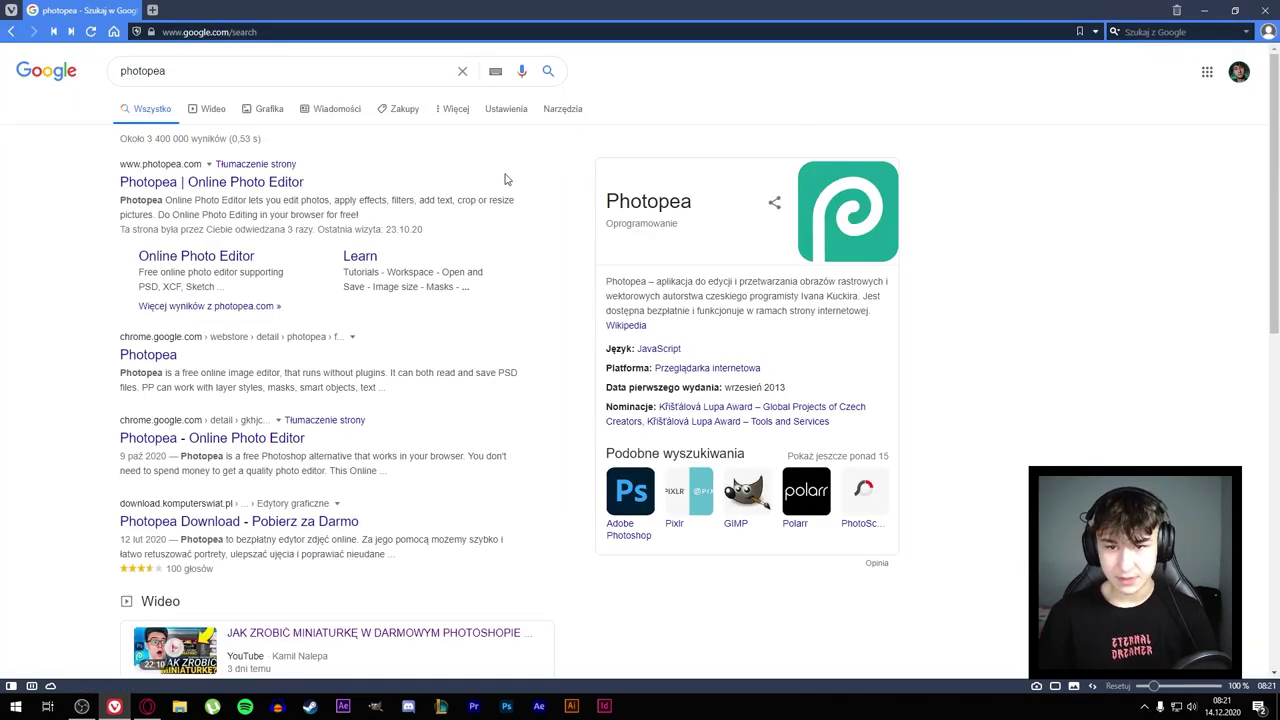
{"action": "left_click", "coordinate": [225, 183]}
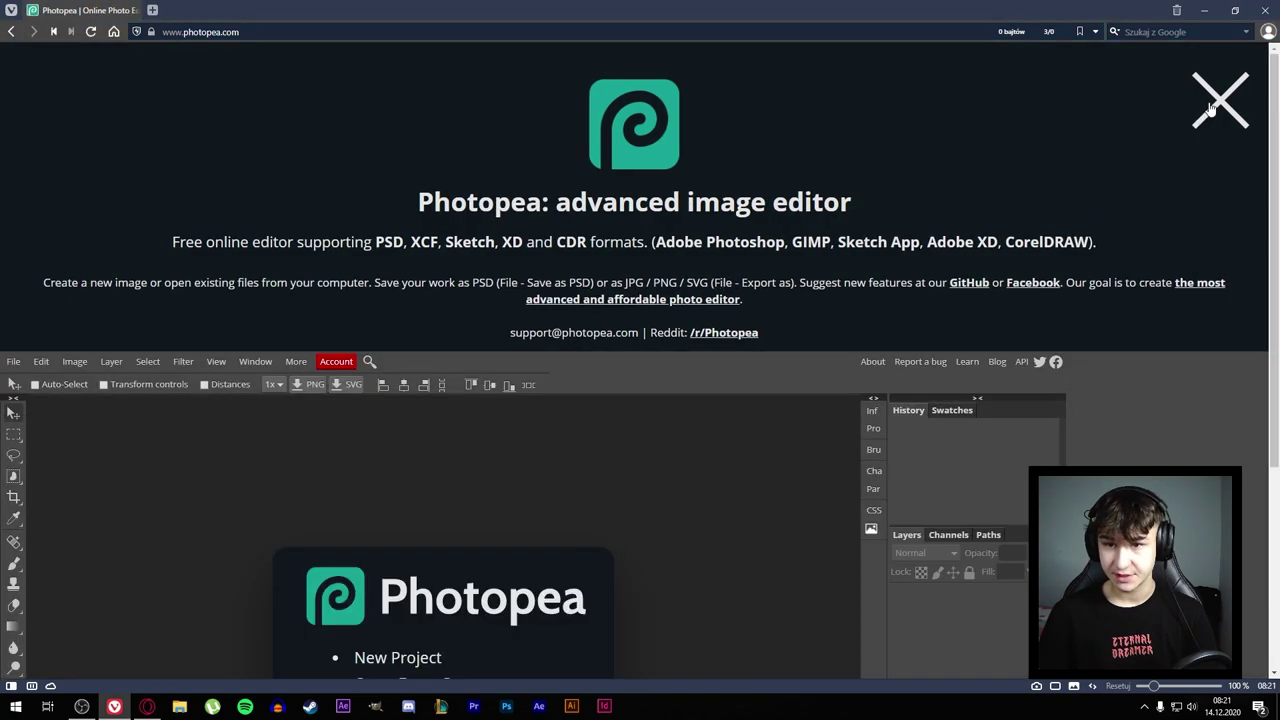
{"action": "left_click", "coordinate": [1222, 92]}
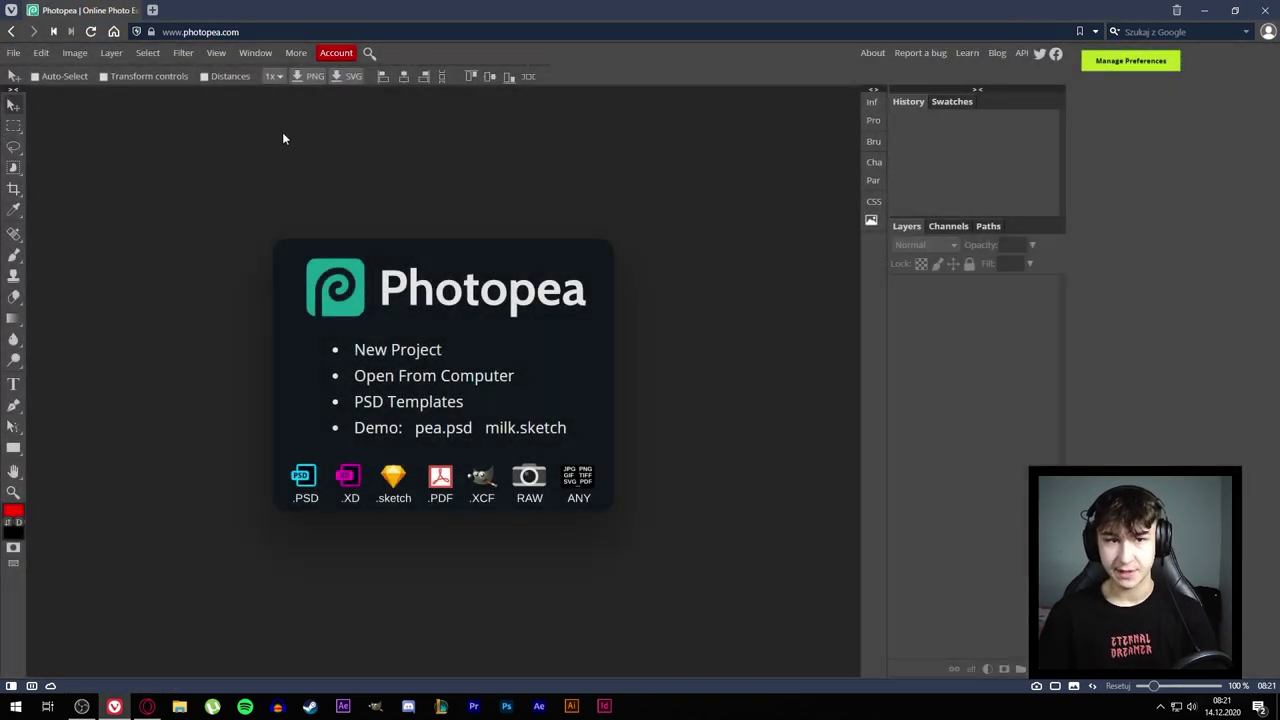
{"action": "left_click", "coordinate": [1205, 12]}
{"action": "double_click", "coordinate": [307, 355]}
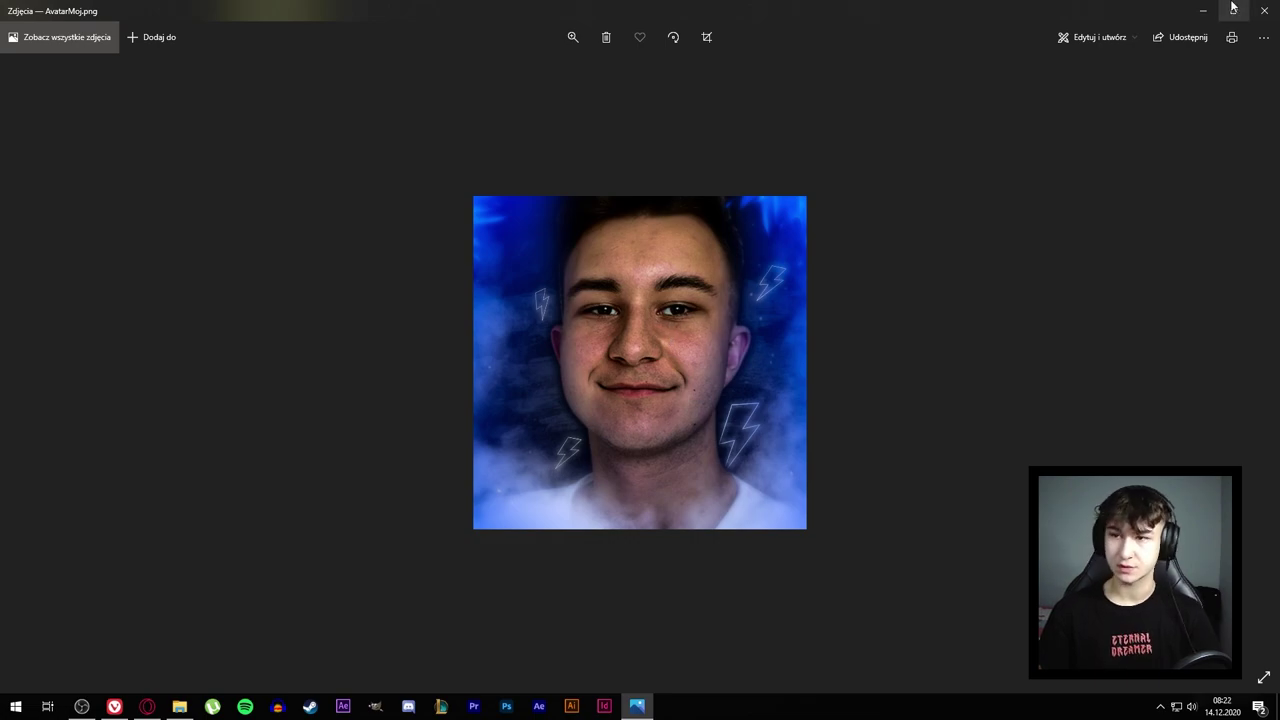
{"action": "left_click", "coordinate": [1272, 7]}
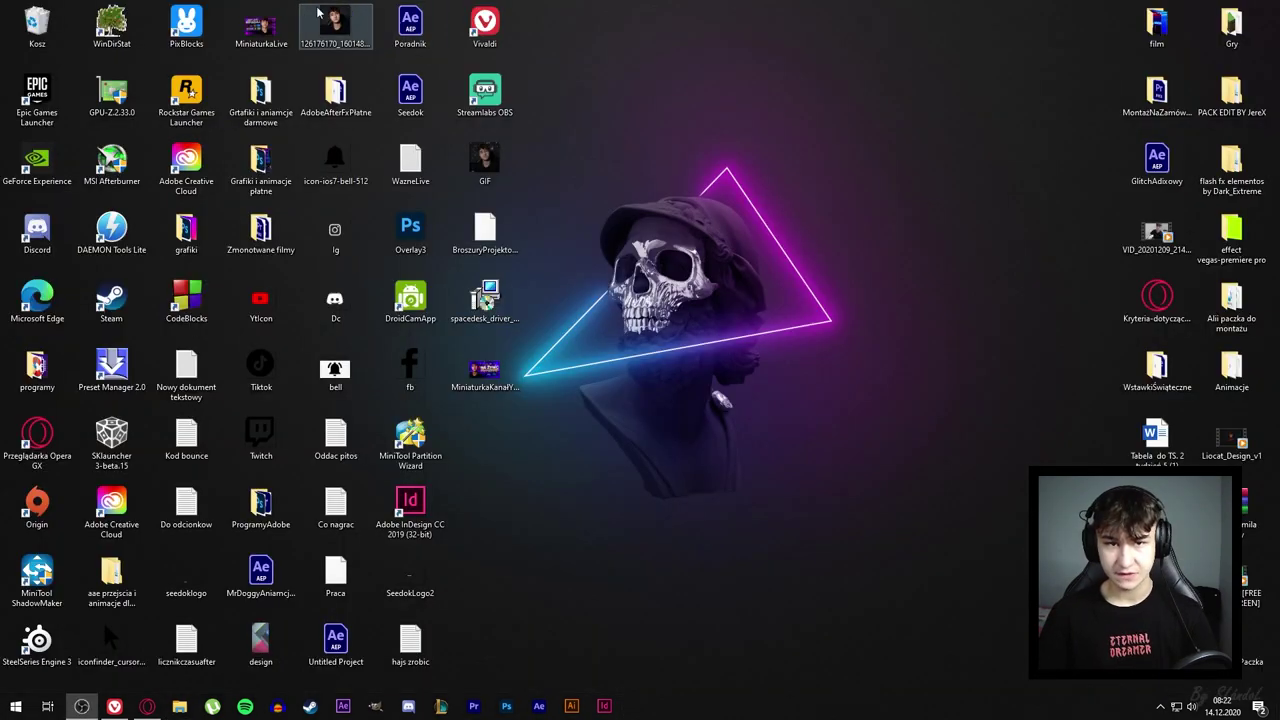
{"action": "mouse_move", "coordinate": [313, 18]}
{"action": "left_mouse_down"}
{"action": "mouse_move", "coordinate": [181, 685]}
{"action": "mouse_move", "coordinate": [79, 75]}
{"action": "left_mouse_up"}
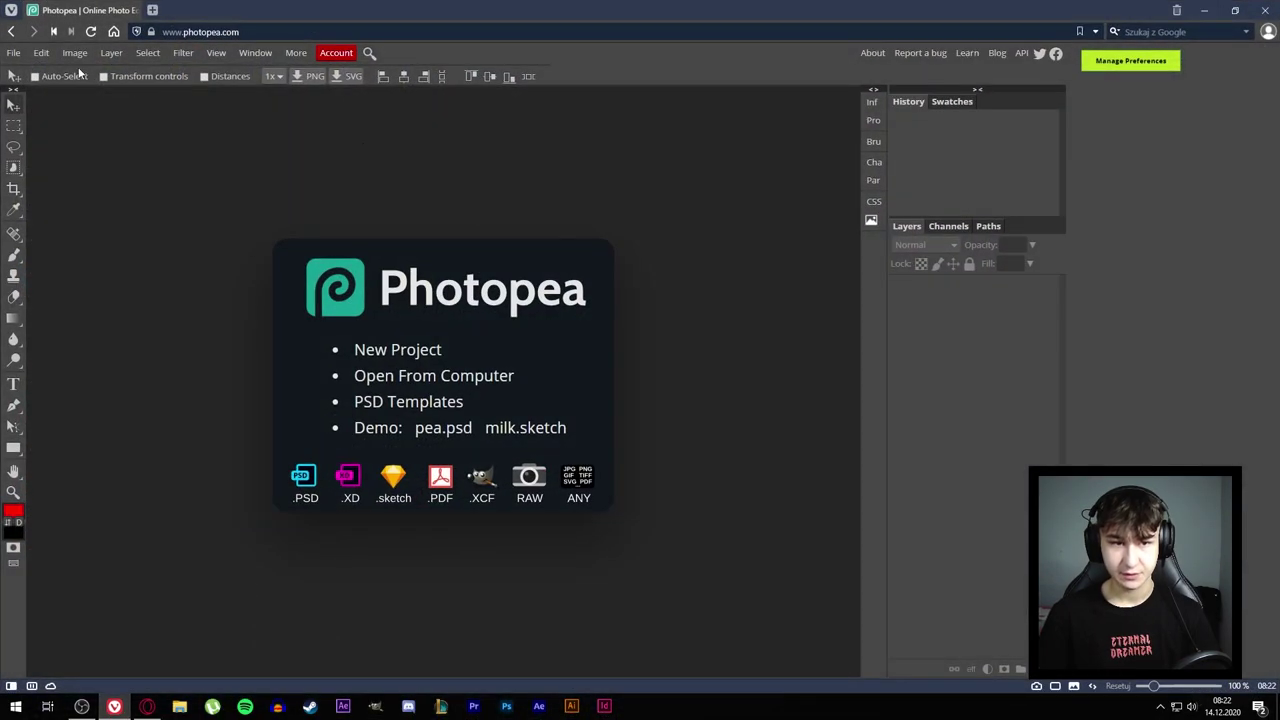
- Create a new 512 × 512 px project named Avatar
{"action": "left_click", "coordinate": [14, 53]}
{"action": "left_click", "coordinate": [30, 72]}
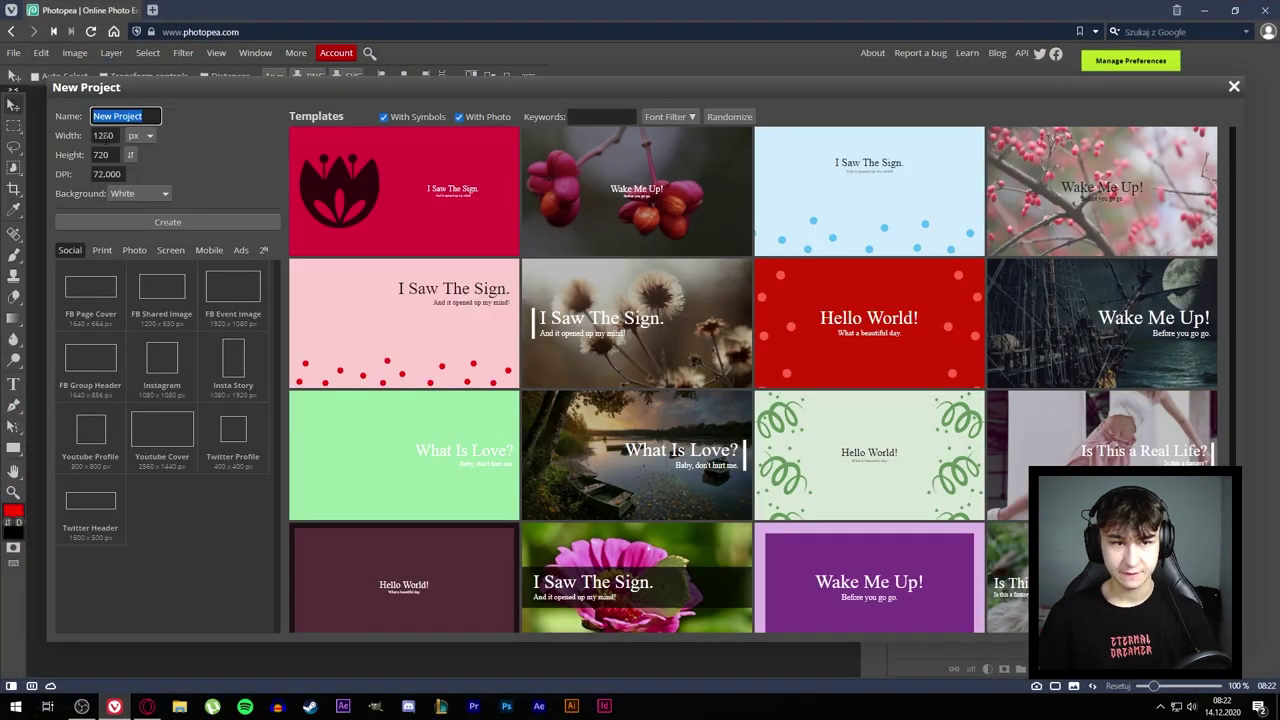
{"action": "double_click", "coordinate": [104, 135]}
{"action": "type", "text": "512"}
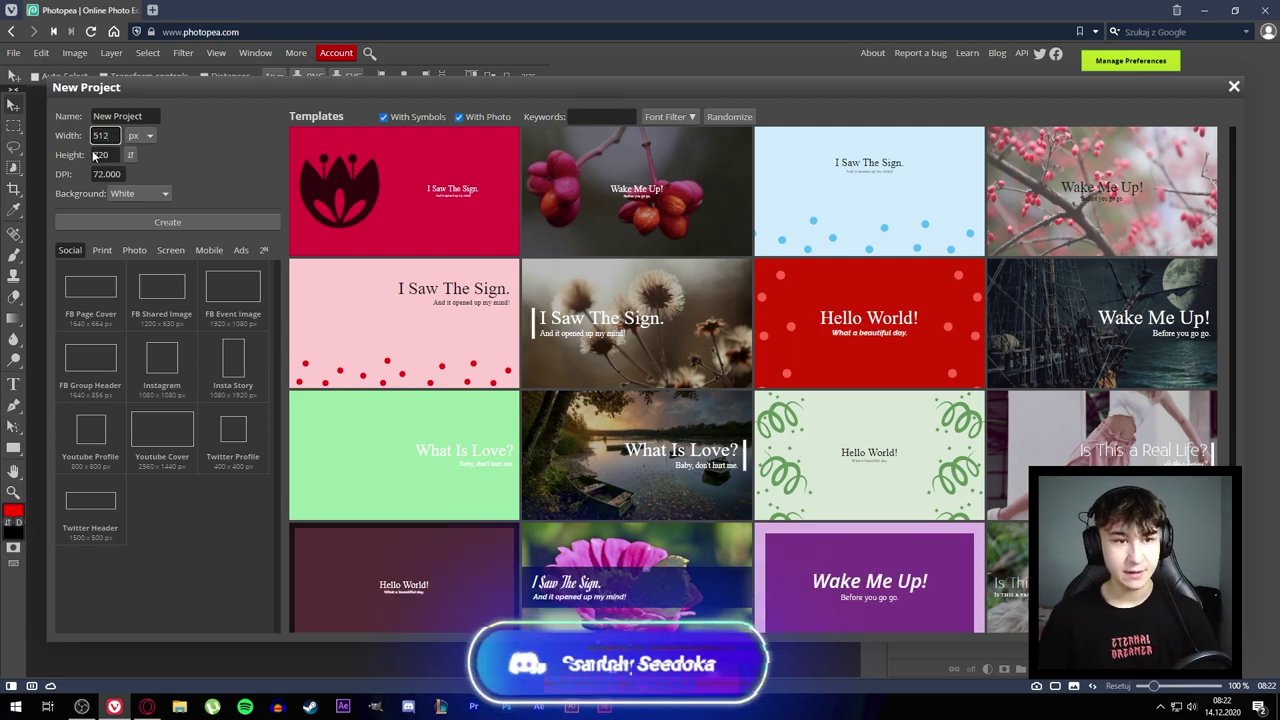
{"action": "double_click", "coordinate": [100, 155]}
{"action": "type", "text": "512"}
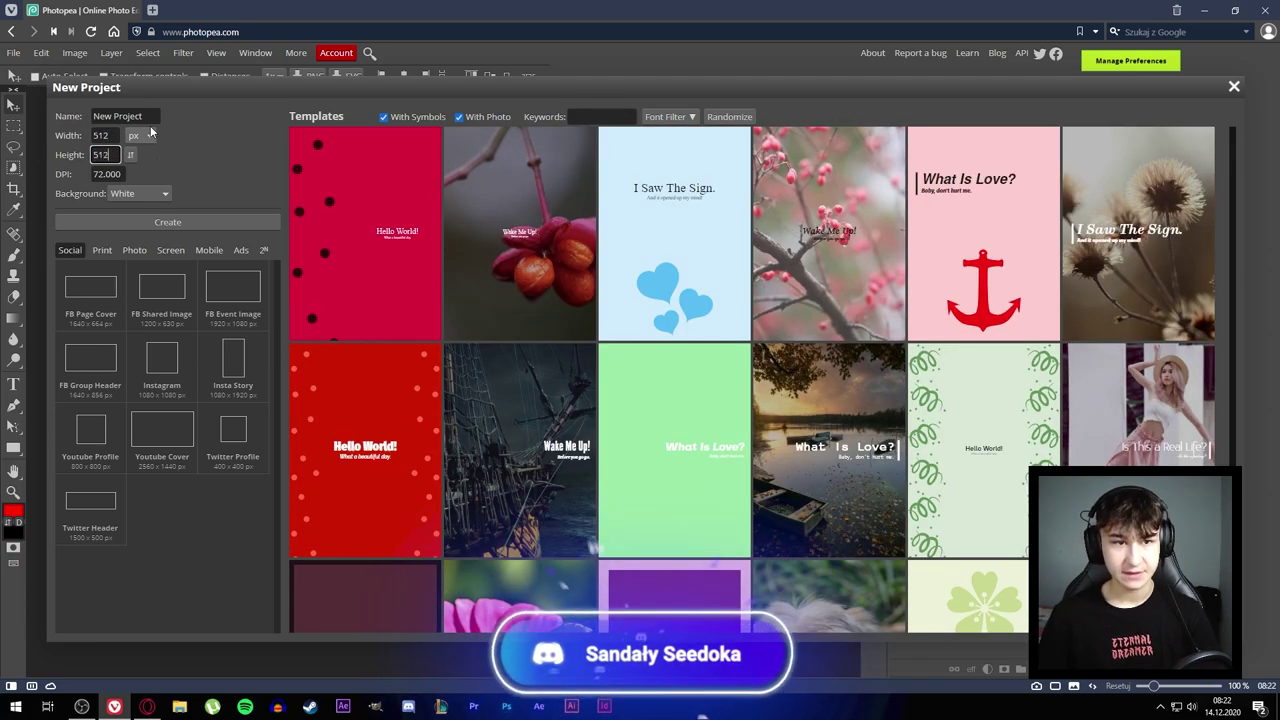
{"action": "key", "text": "Tab"}
{"action": "type", "text": "Ava"}
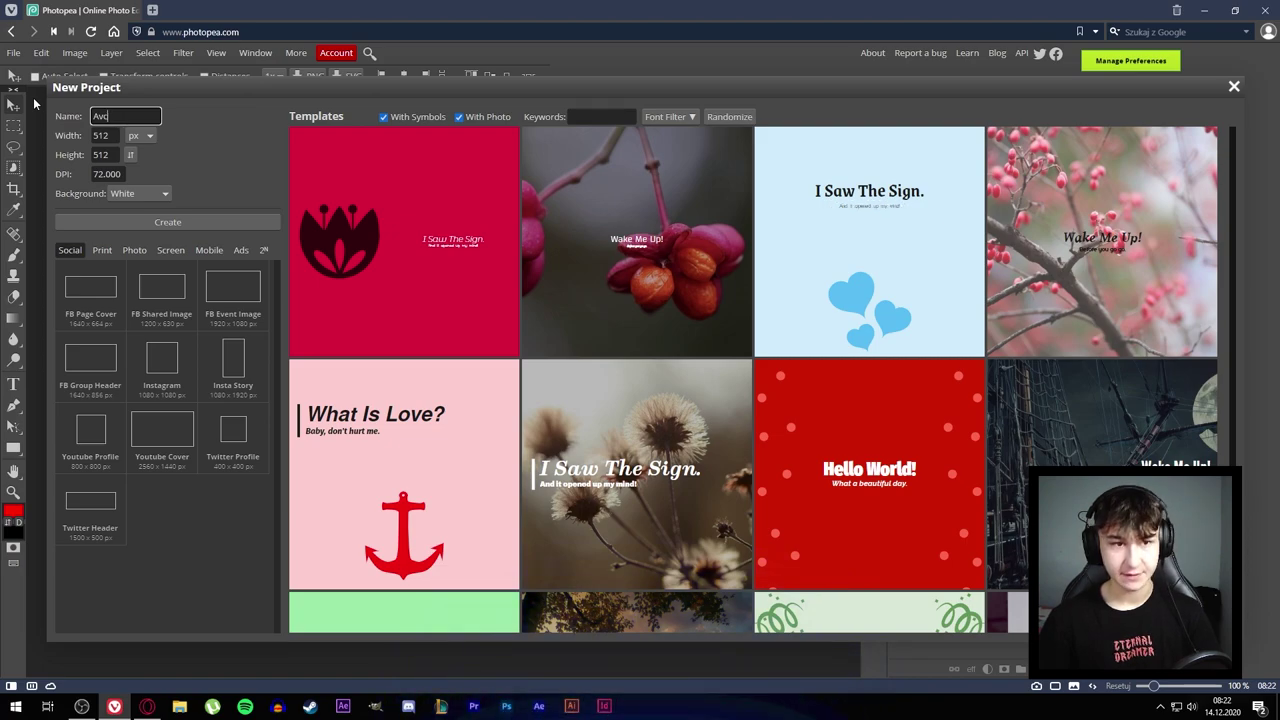
{"action": "left_click", "coordinate": [226, 222]}
- Drag the portrait photo from the desktop into the Avatar canvas and stretch it to fill
{"action": "key", "text": "super+d"}
{"action": "left_click_drag", "start_coordinate": [335, 30], "coordinate": [465, 145]}
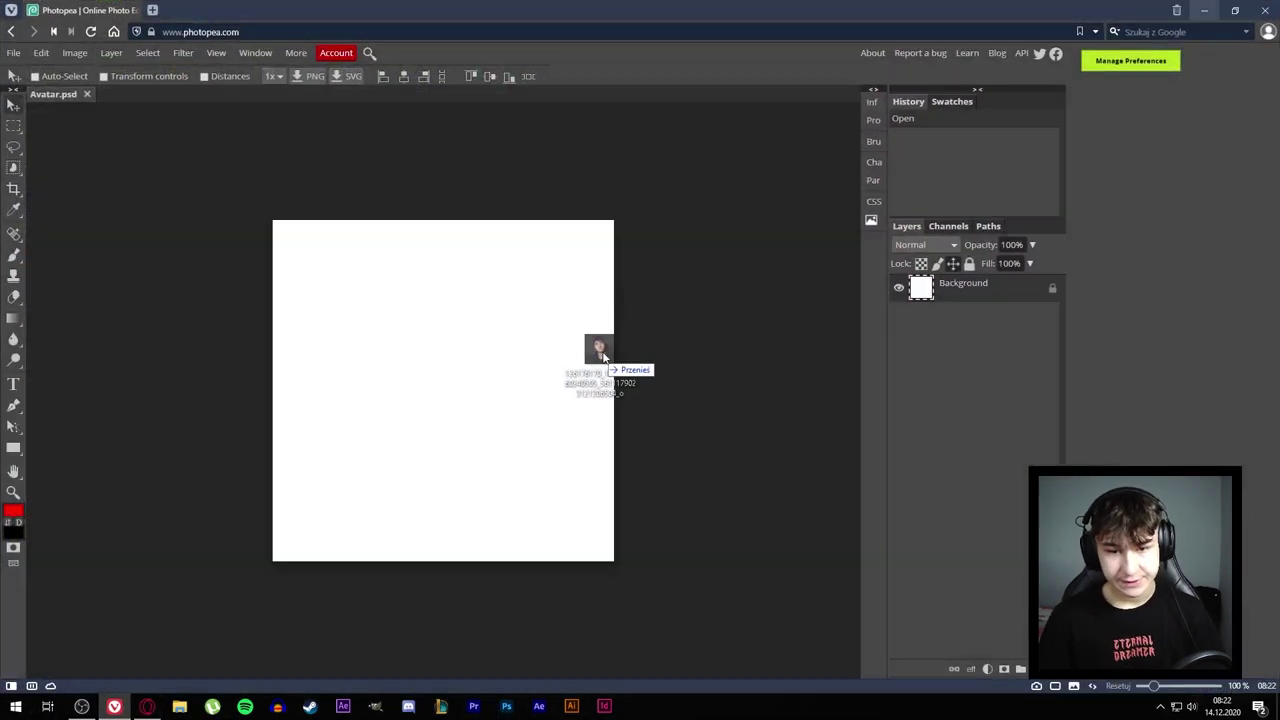
{"action": "left_click_drag", "start_coordinate": [533, 676], "coordinate": [611, 331]}
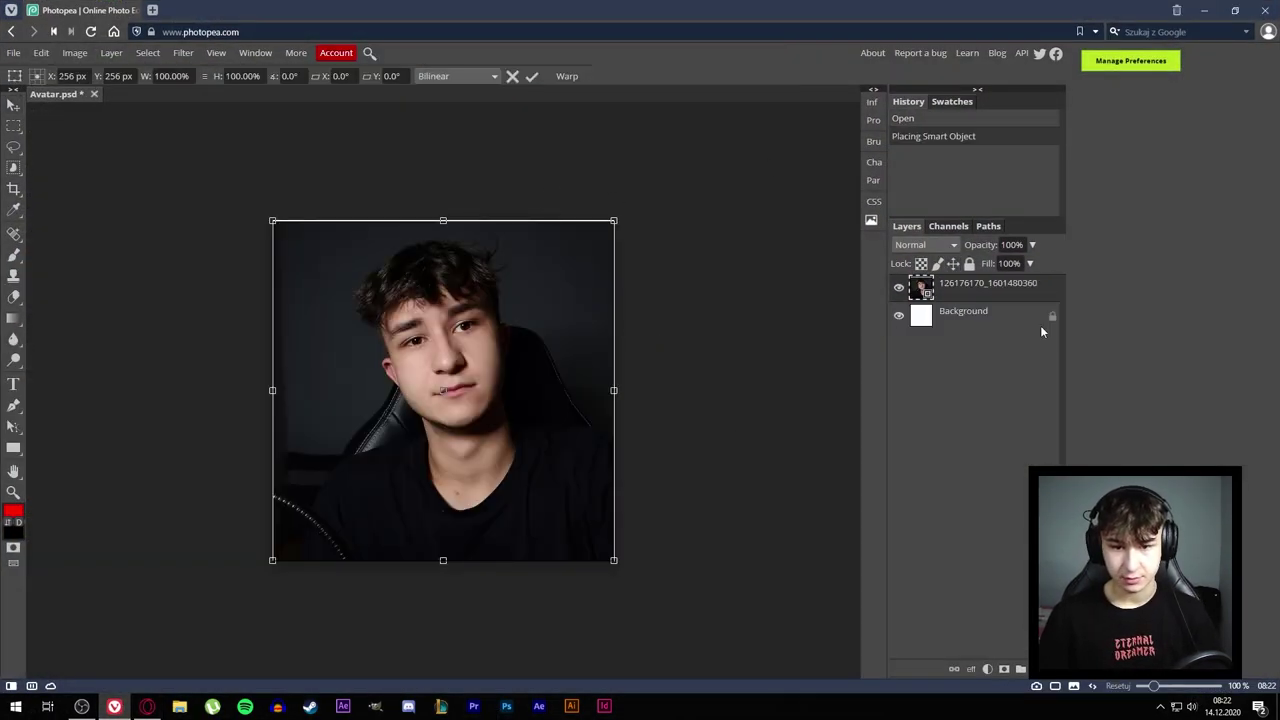
{"action": "left_click_drag", "start_coordinate": [536, 496], "coordinate": [534, 538]}
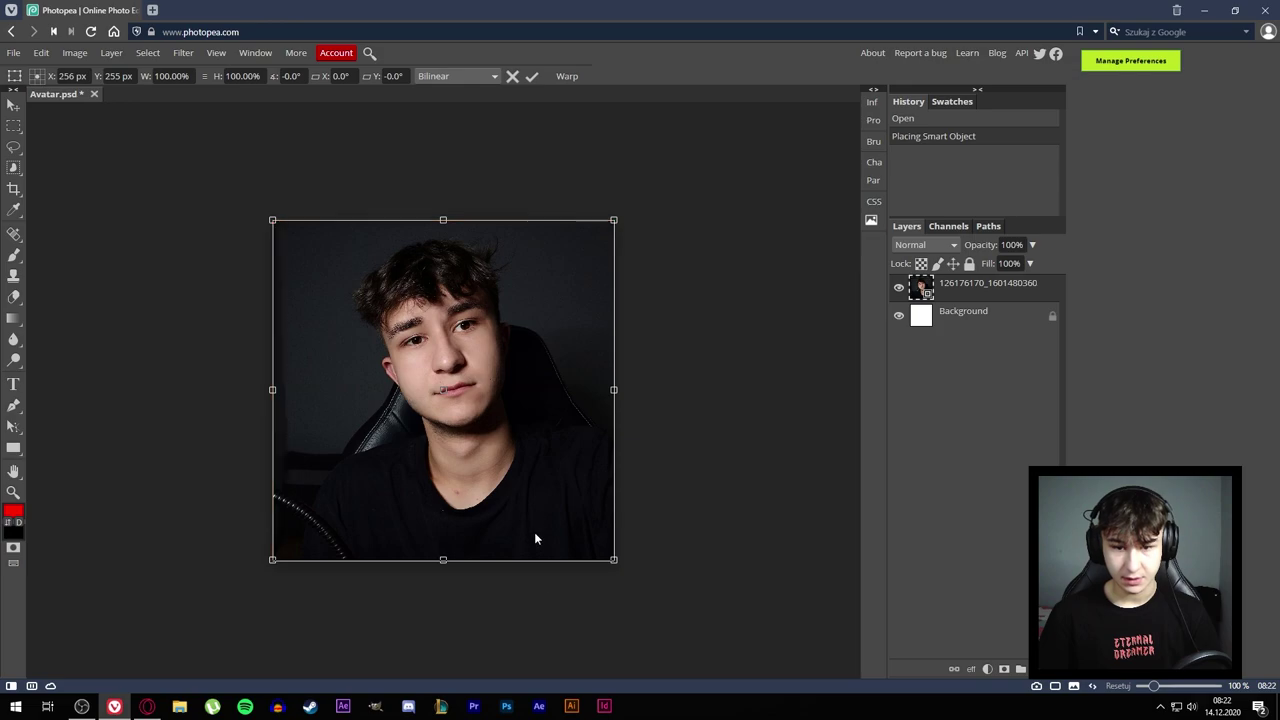
{"action": "left_click_drag", "start_coordinate": [443, 560], "coordinate": [446, 562]}
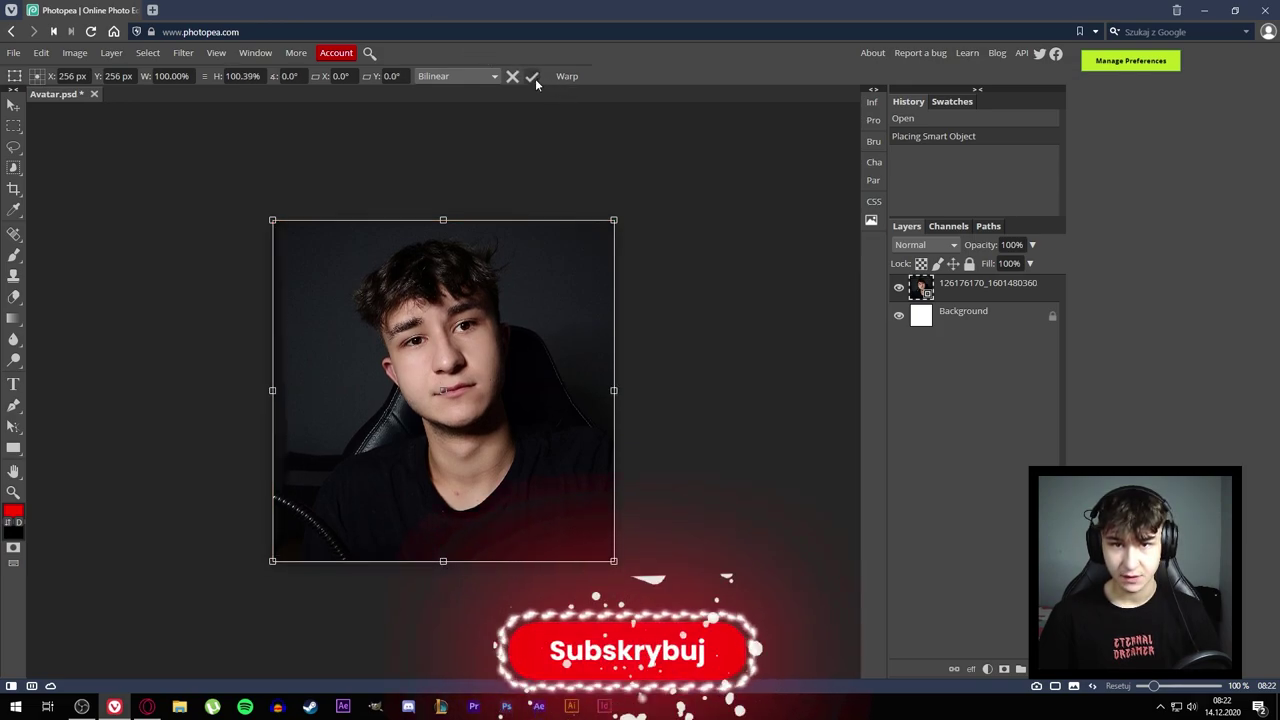
{"action": "left_click", "coordinate": [531, 76]}
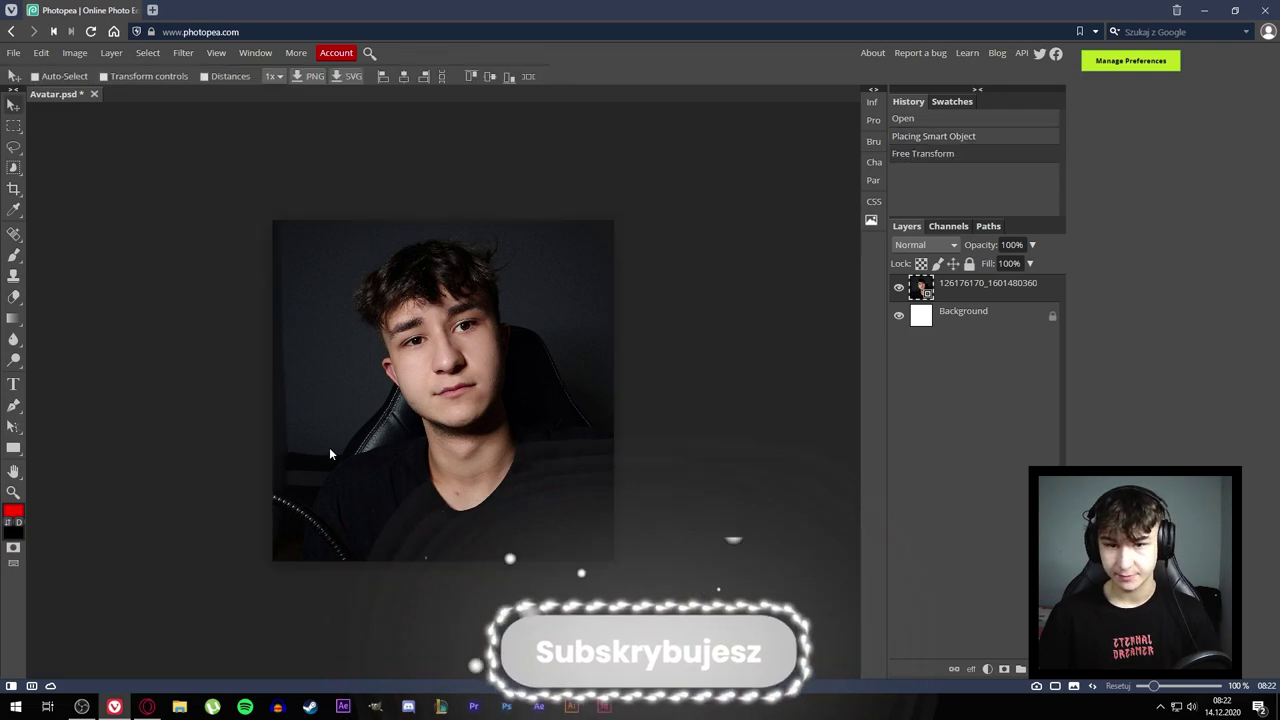
{"action": "key", "text": "ctrl+minus"}
{"action": "key", "text": "ctrl+minus"}
{"action": "key", "text": "ctrl+minus"}
{"action": "key", "text": "ctrl+plus"}
{"action": "key", "text": "ctrl+plus"}
{"action": "key", "text": "ctrl+plus"}
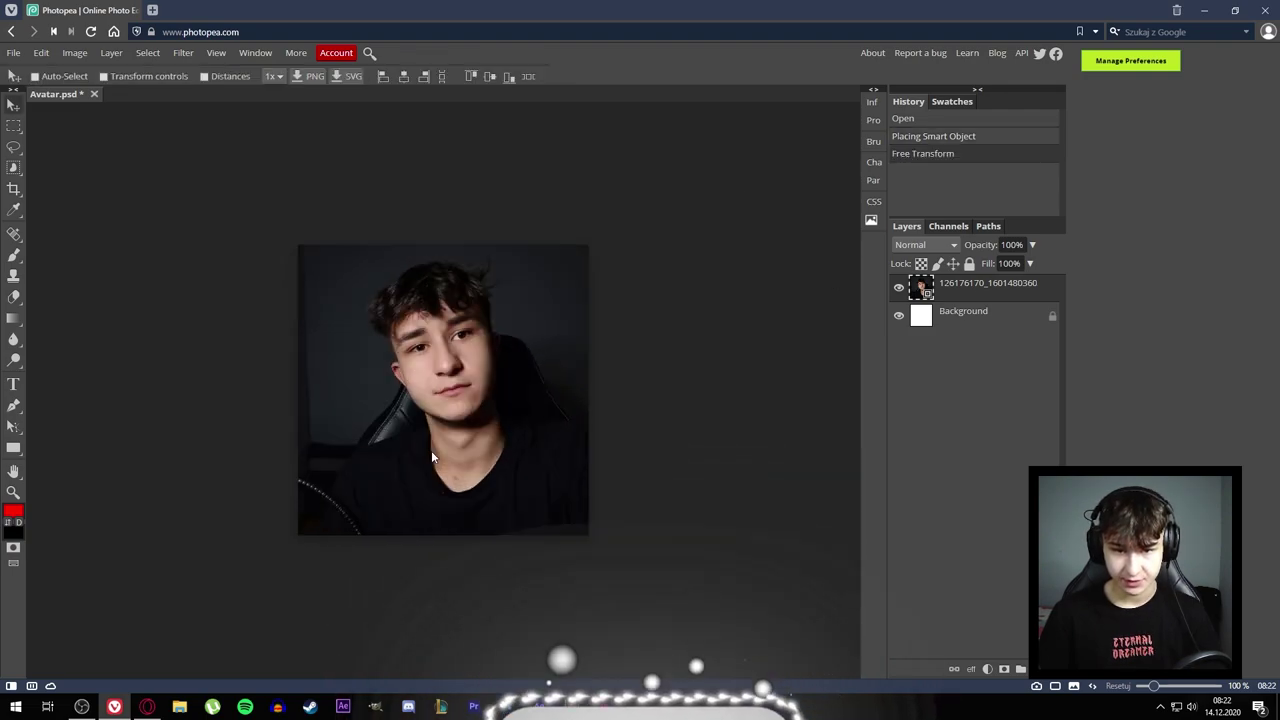
{"action": "key", "text": "alt"}
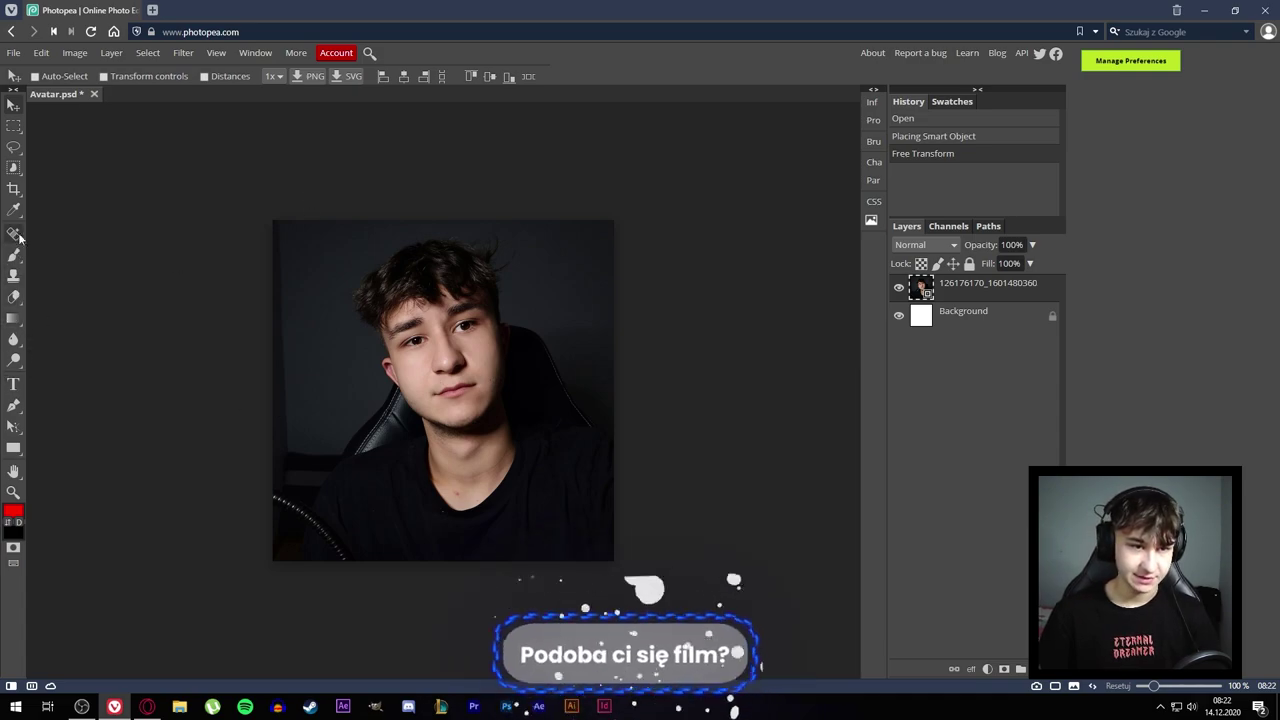
- With the Pen tool, start the outline at the photo's bottom-left edge and up the shoulder
{"action": "left_click", "coordinate": [14, 254]}
{"action": "left_click", "coordinate": [14, 446]}
{"action": "scroll", "coordinate": [329, 594], "scroll_direction": "up", "scroll_amount": 2}
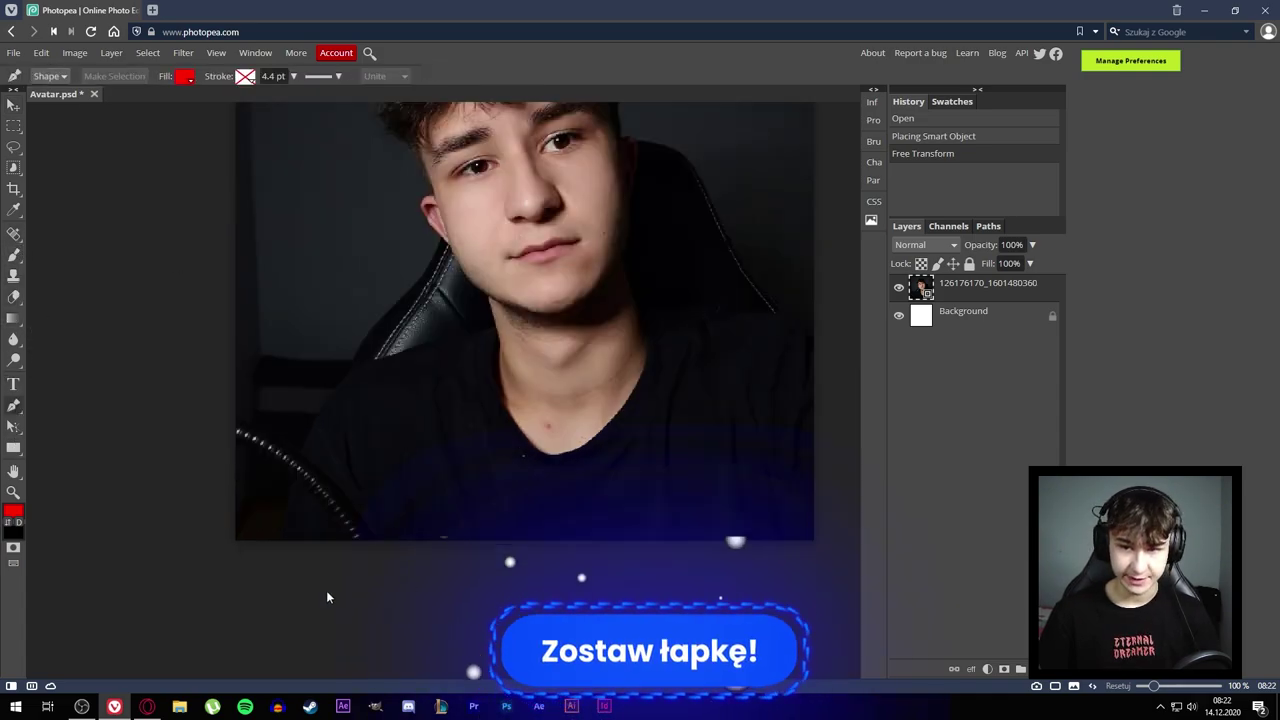
{"action": "scroll", "coordinate": [231, 475], "scroll_direction": "up", "scroll_amount": 2}
{"action": "scroll", "coordinate": [250, 507], "scroll_direction": "up", "scroll_amount": 1}
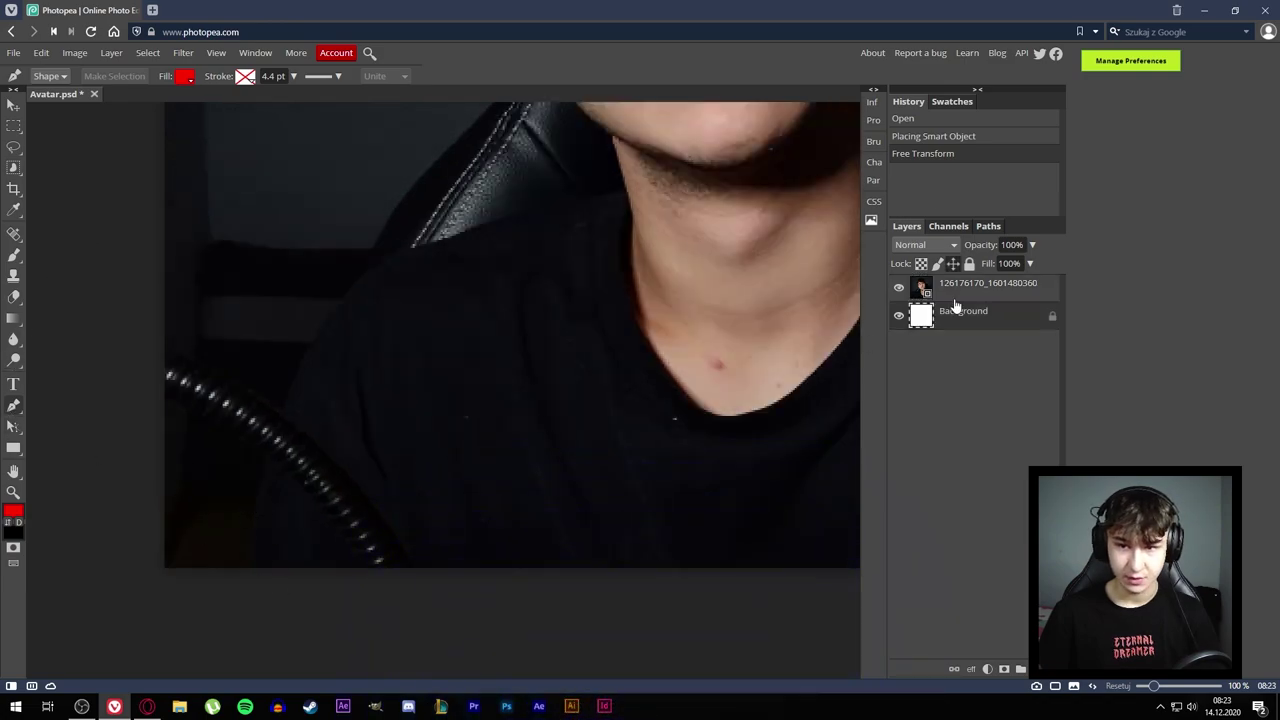
{"action": "left_click", "coordinate": [250, 563]}
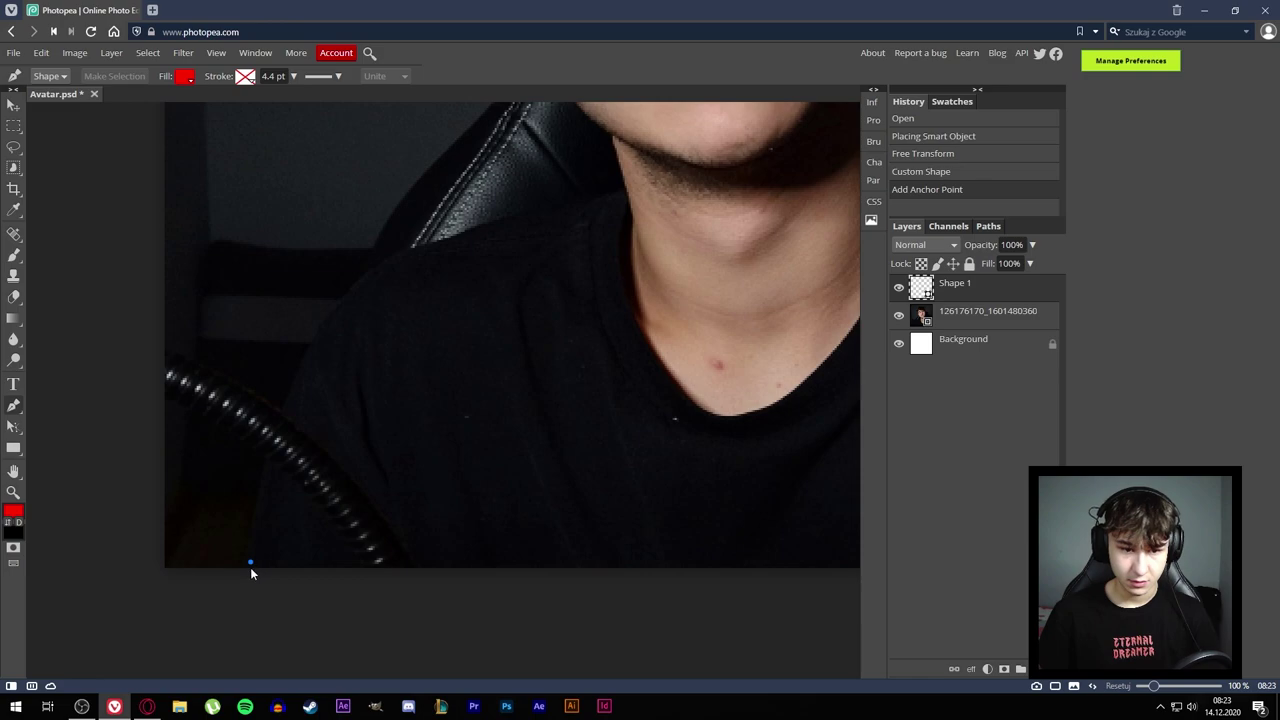
{"action": "key", "text": "ctrl+z"}
{"action": "scroll", "coordinate": [250, 558], "scroll_direction": "up", "scroll_amount": 2}
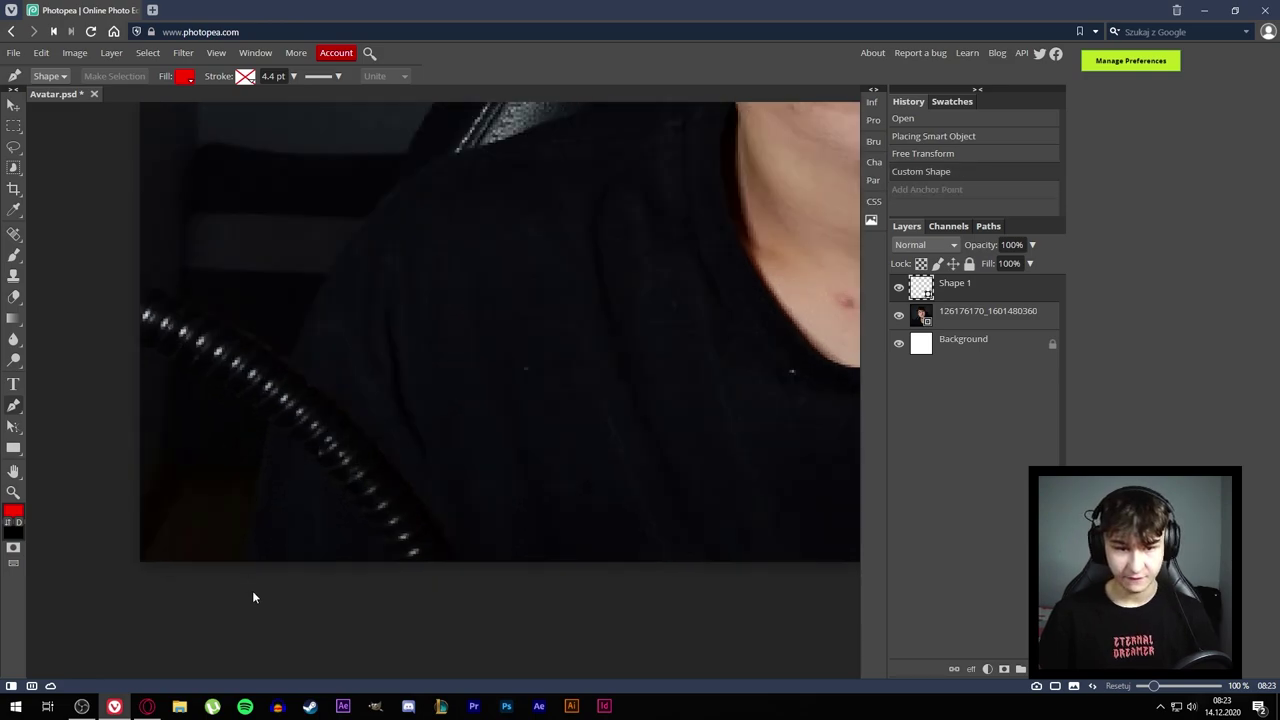
{"action": "left_click", "coordinate": [243, 566]}
{"action": "left_click", "coordinate": [257, 477]}
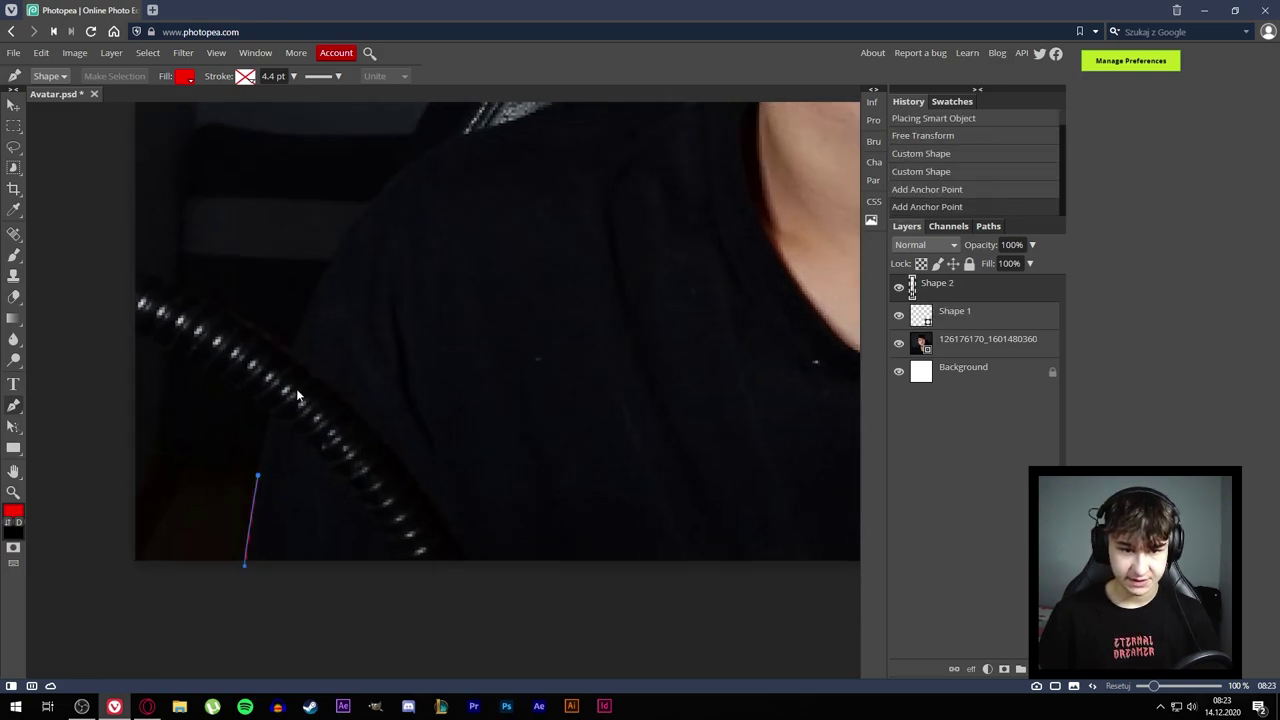
{"action": "left_click", "coordinate": [299, 336]}
- Trace points along the shoulder up to the chin and neck, and remove the shape's red fill
{"action": "scroll", "coordinate": [305, 316], "scroll_direction": "up", "scroll_amount": 3}
{"action": "left_click", "coordinate": [347, 562]}
{"action": "left_click", "coordinate": [425, 487]}
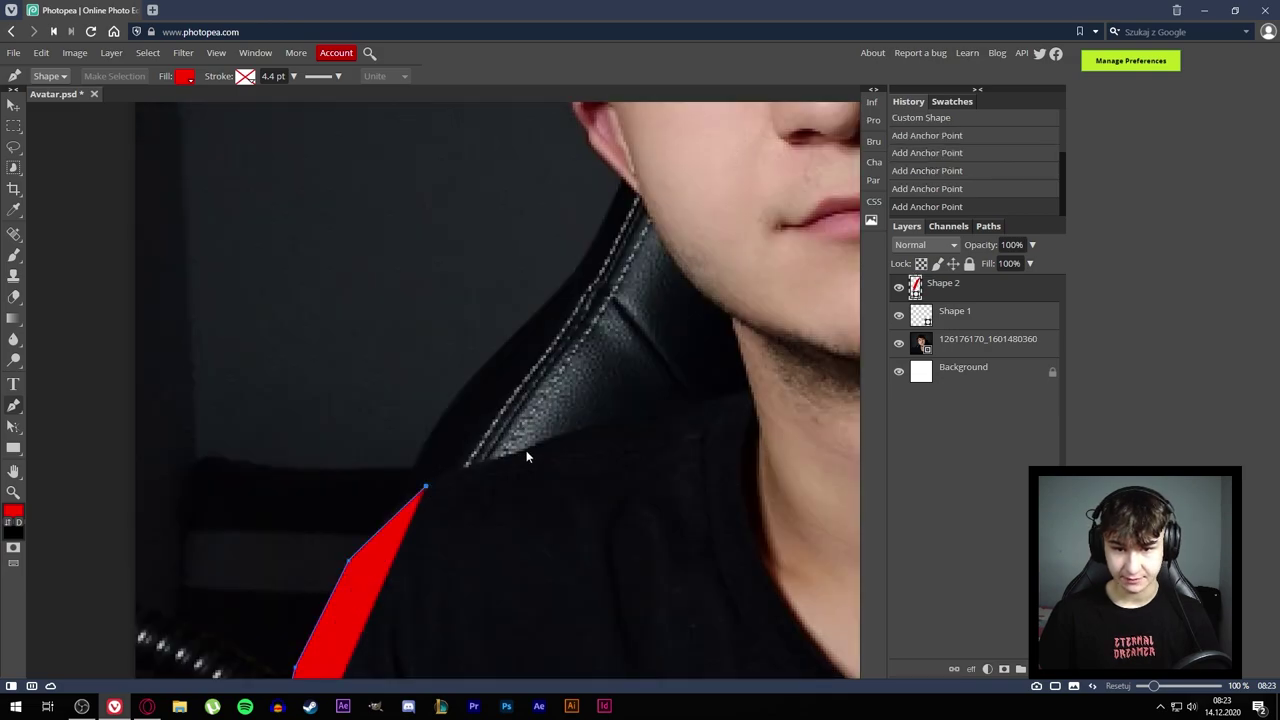
{"action": "left_click", "coordinate": [527, 452]}
{"action": "left_click", "coordinate": [631, 413]}
{"action": "left_click", "coordinate": [680, 398]}
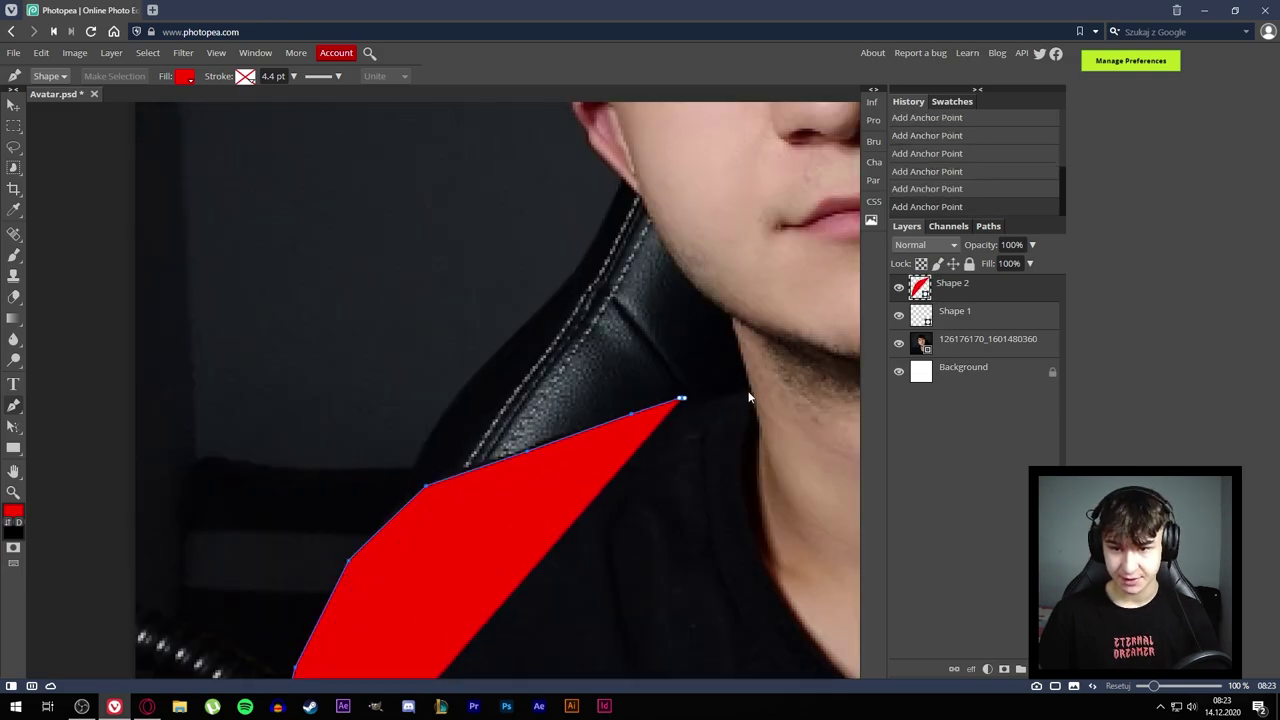
{"action": "left_click", "coordinate": [751, 391]}
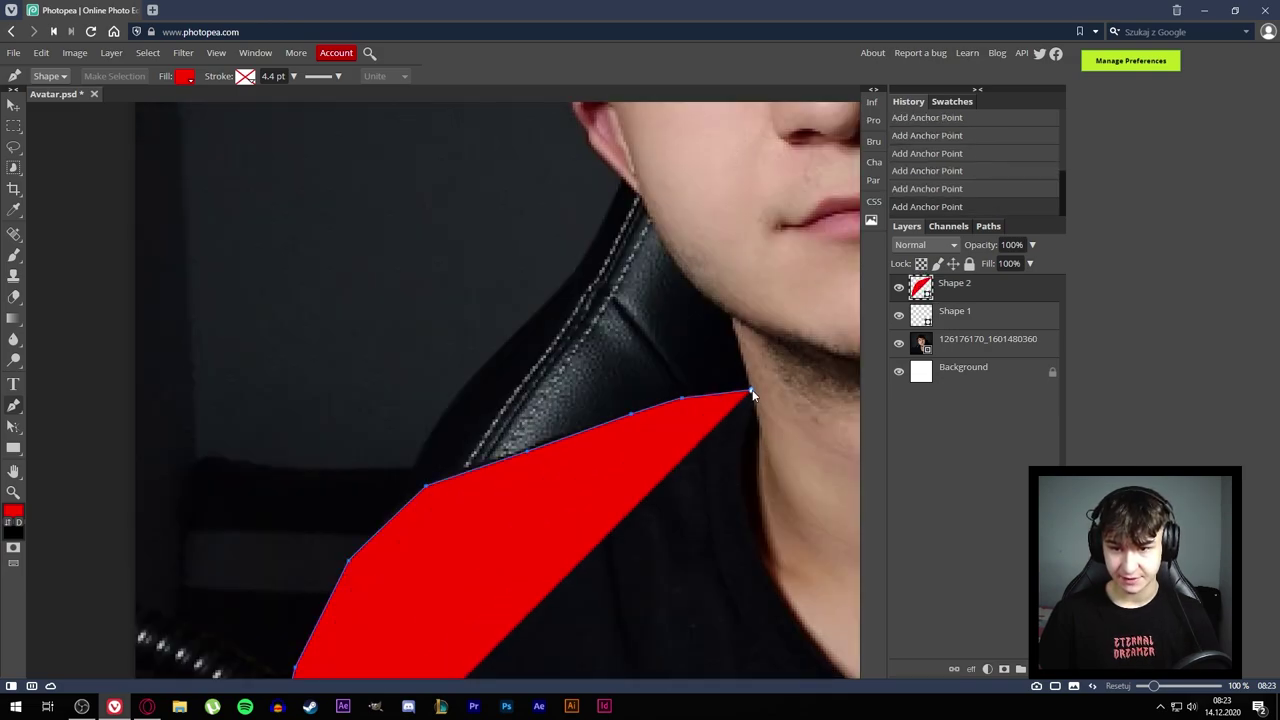
{"action": "left_click", "coordinate": [185, 80]}
{"action": "left_click", "coordinate": [225, 104]}
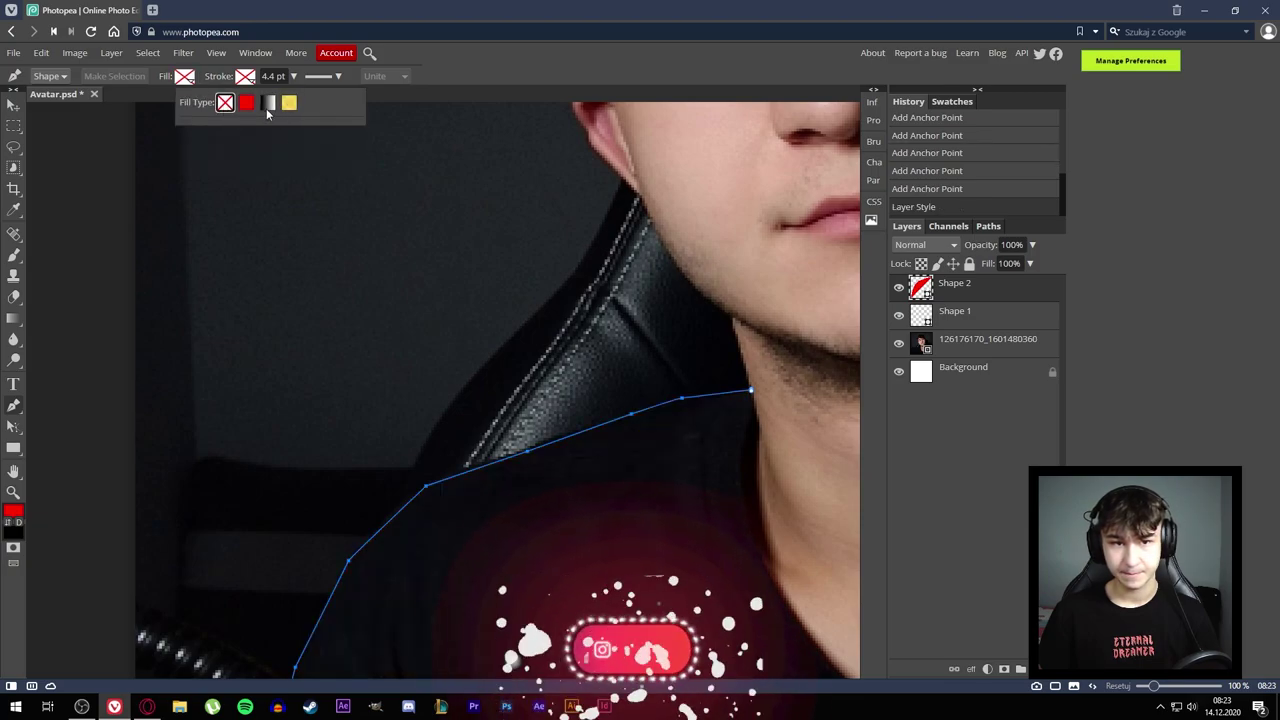
- Close the outline at its starting point and convert the path into a selection
{"action": "key", "text": "ctrl+minus"}
{"action": "key", "text": "ctrl+minus"}
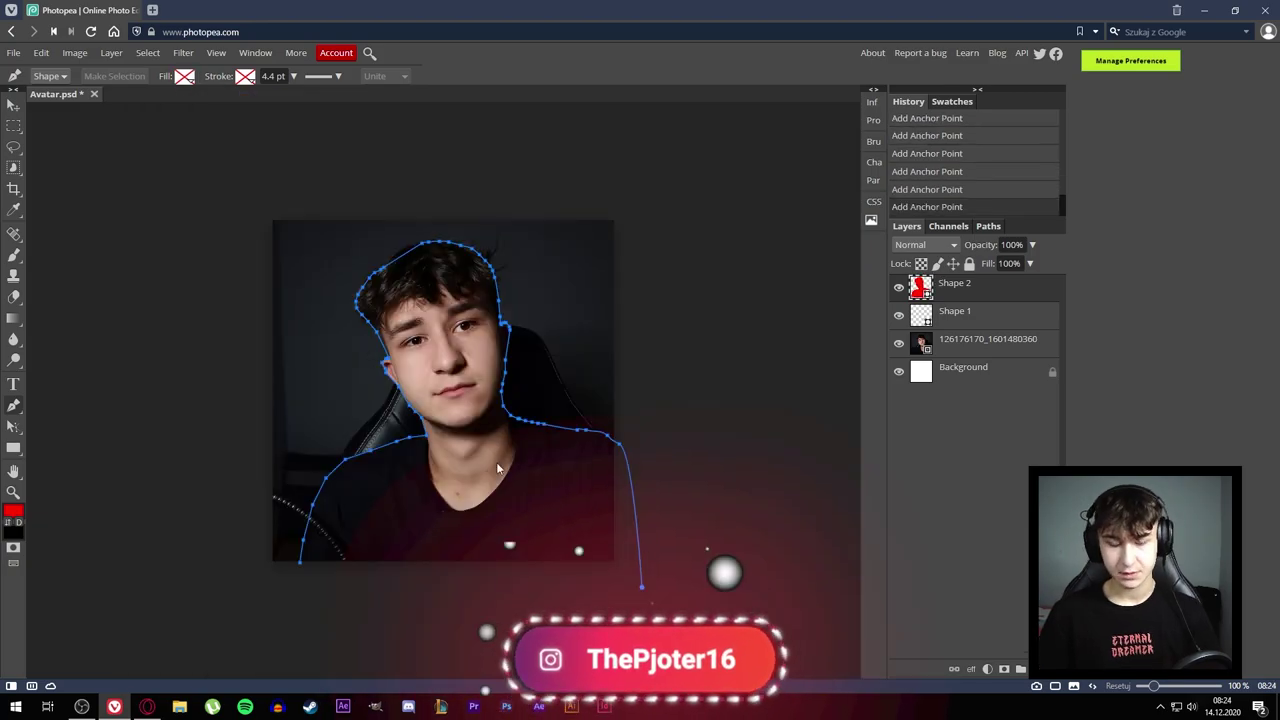
{"action": "left_click", "coordinate": [293, 609]}
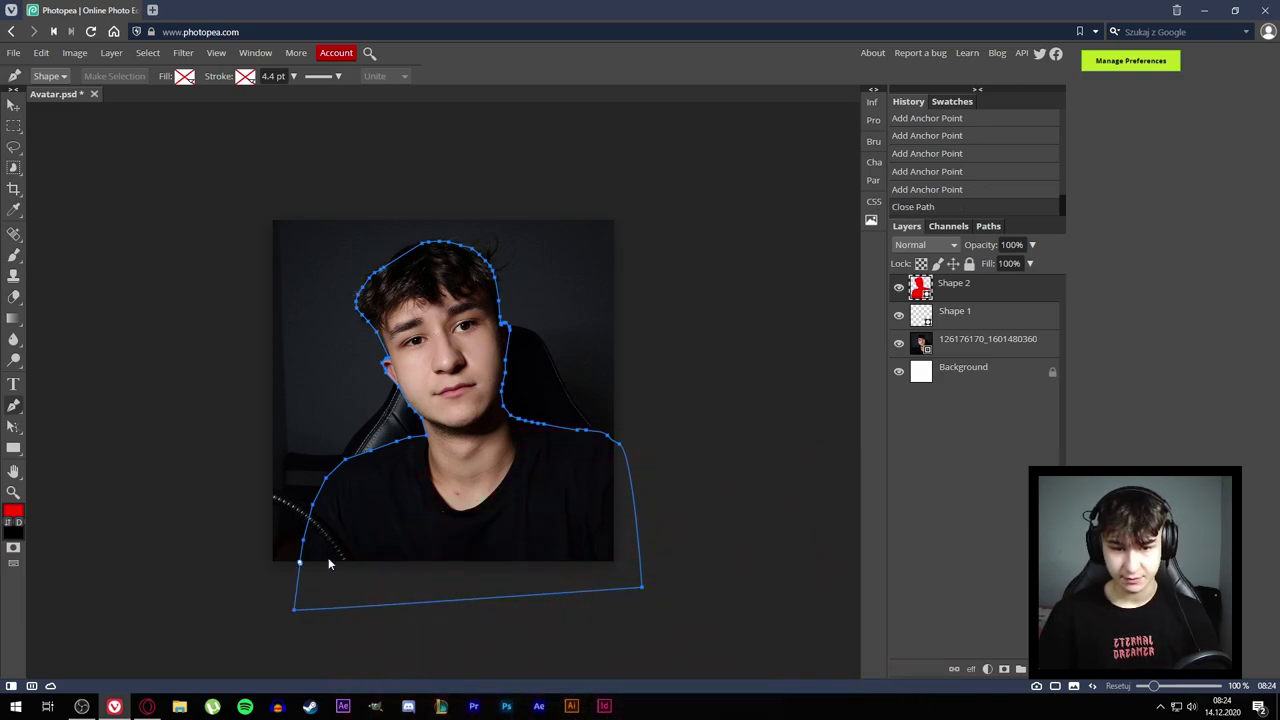
{"action": "key", "text": "ctrl+z"}
{"action": "scroll", "coordinate": [251, 557], "scroll_direction": "up", "scroll_amount": 1}
{"action": "scroll", "coordinate": [234, 575], "scroll_direction": "up", "scroll_amount": 1}
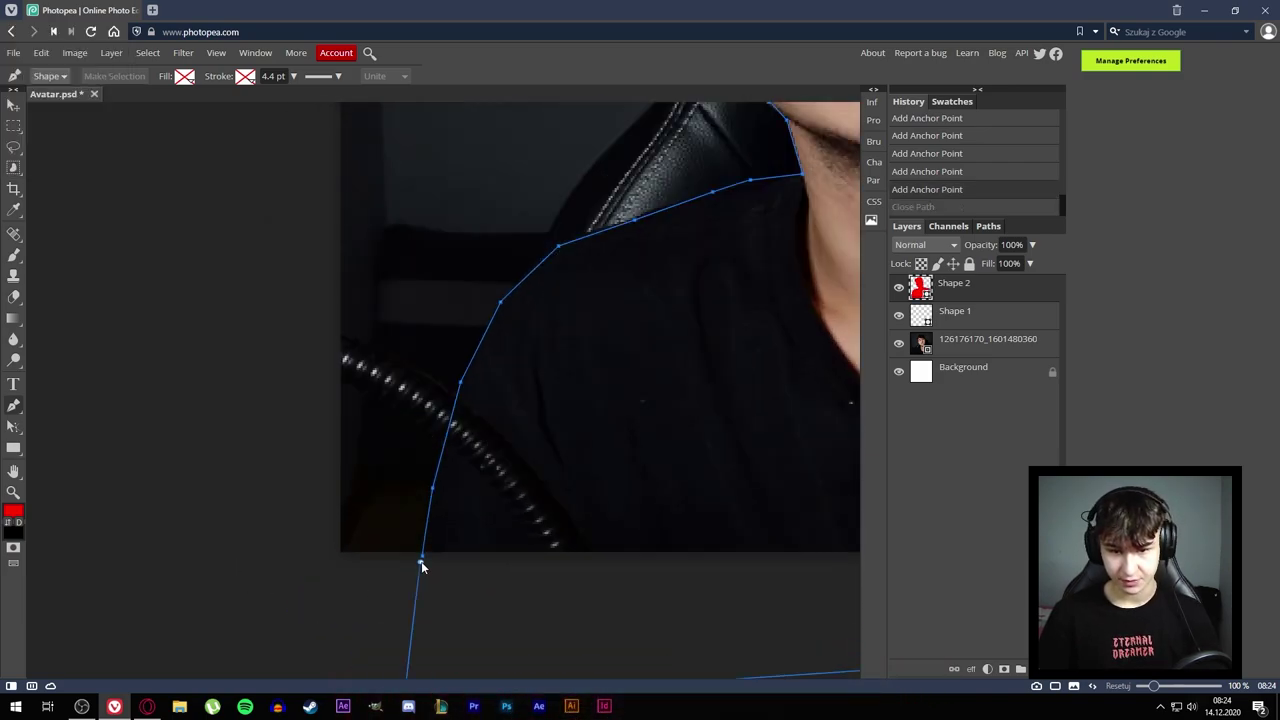
{"action": "left_click", "coordinate": [421, 561]}
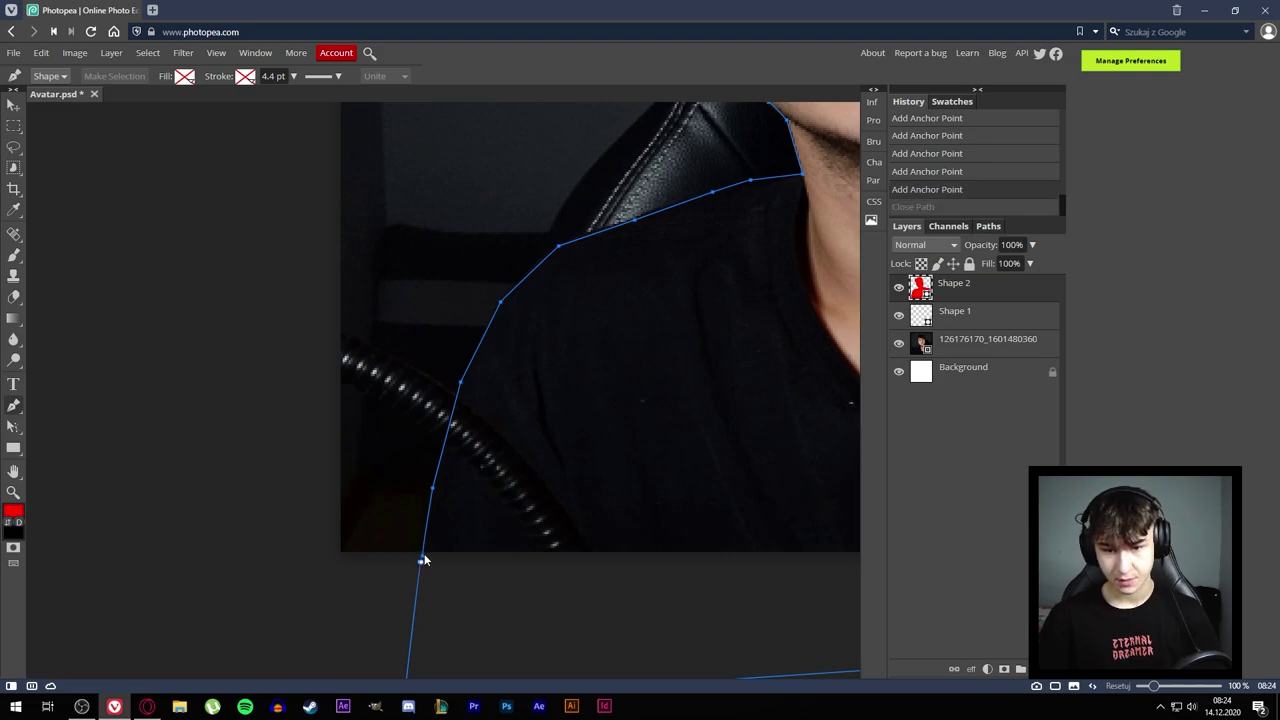
{"action": "key", "text": "ctrl+Return"}
{"action": "scroll", "coordinate": [502, 427], "scroll_direction": "down", "scroll_amount": 3}
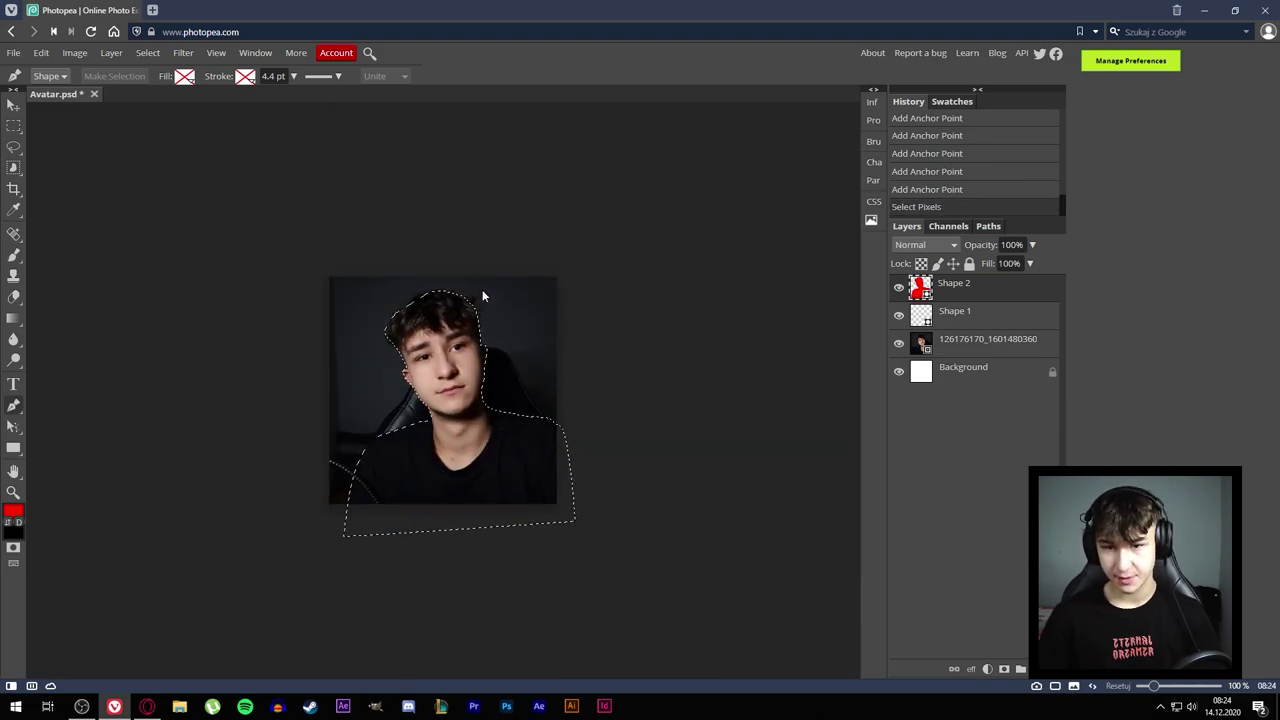
{"action": "scroll", "coordinate": [482, 295], "scroll_direction": "up", "scroll_amount": 2}
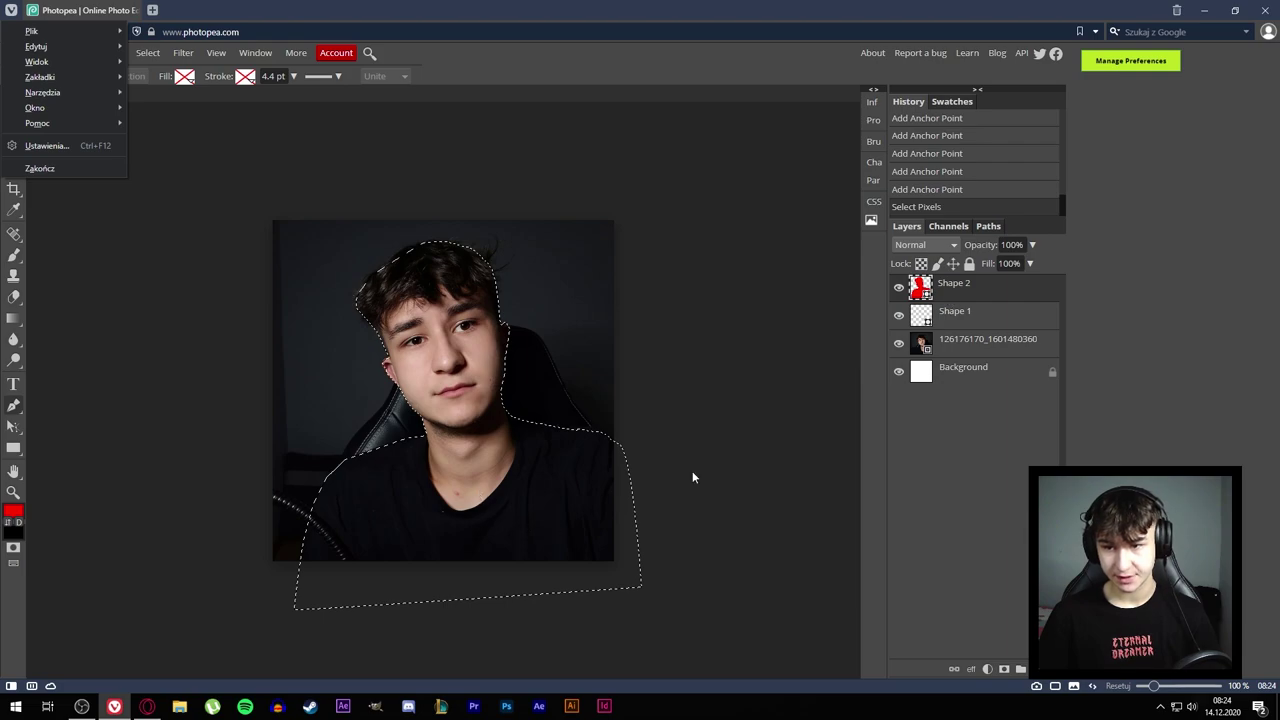
- Copy and paste the selected person onto Layer 1 and hide the original photo layer
{"action": "left_click", "coordinate": [982, 339]}
{"action": "key", "text": "ctrl+c"}
{"action": "key", "text": "ctrl+v"}
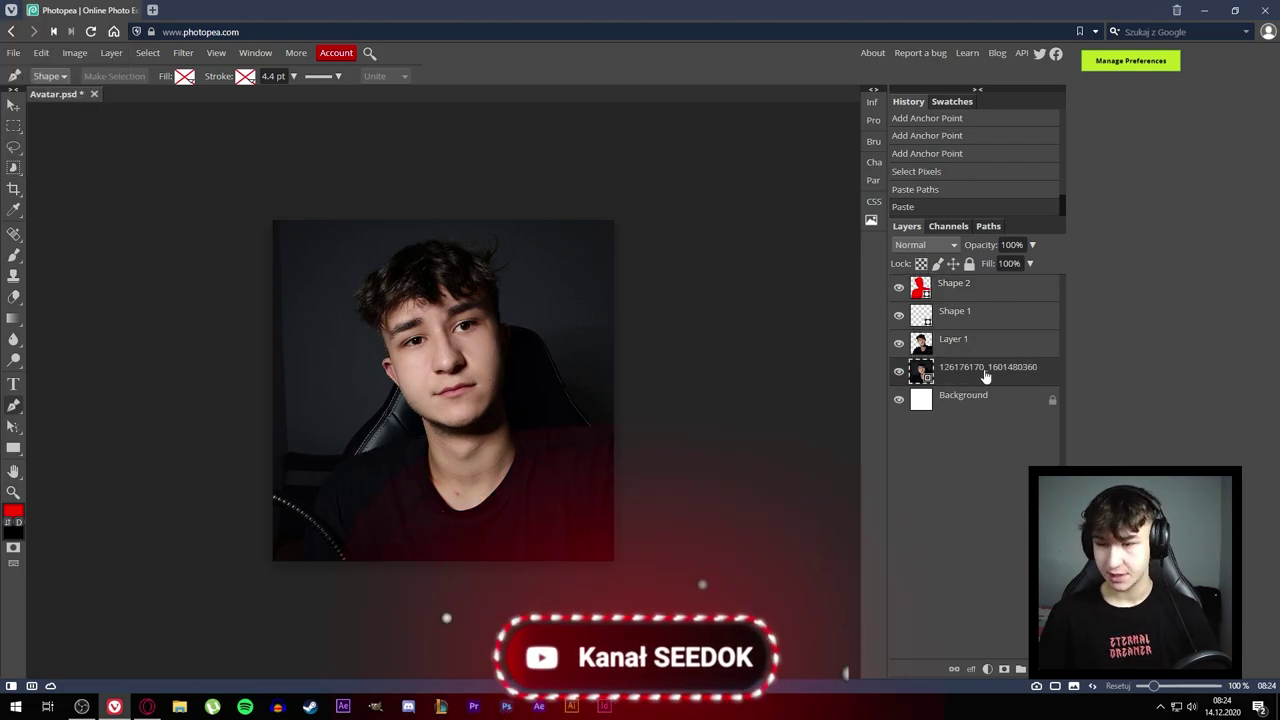
{"action": "left_click", "coordinate": [898, 371]}
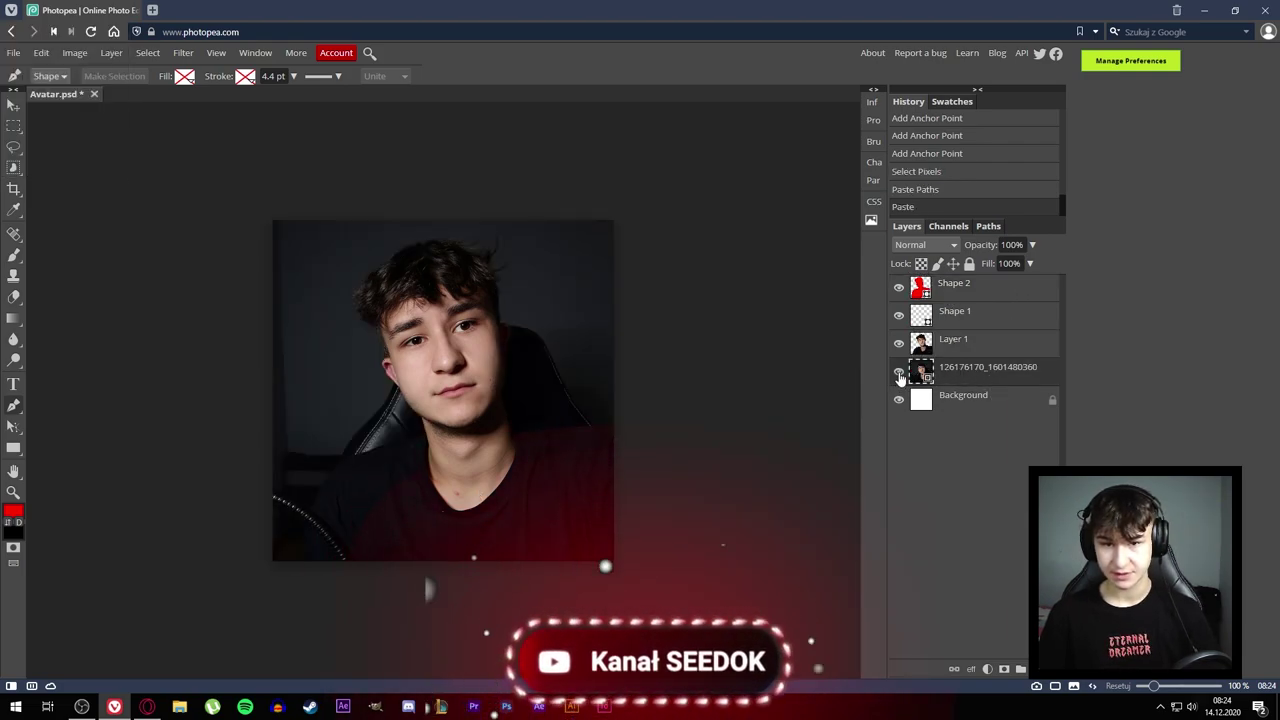
{"action": "left_click", "coordinate": [898, 371]}
- Choose the Blur tool and show its blur, sharpen and smudge alternatives
{"action": "scroll", "coordinate": [545, 390], "scroll_direction": "up", "scroll_amount": 4}
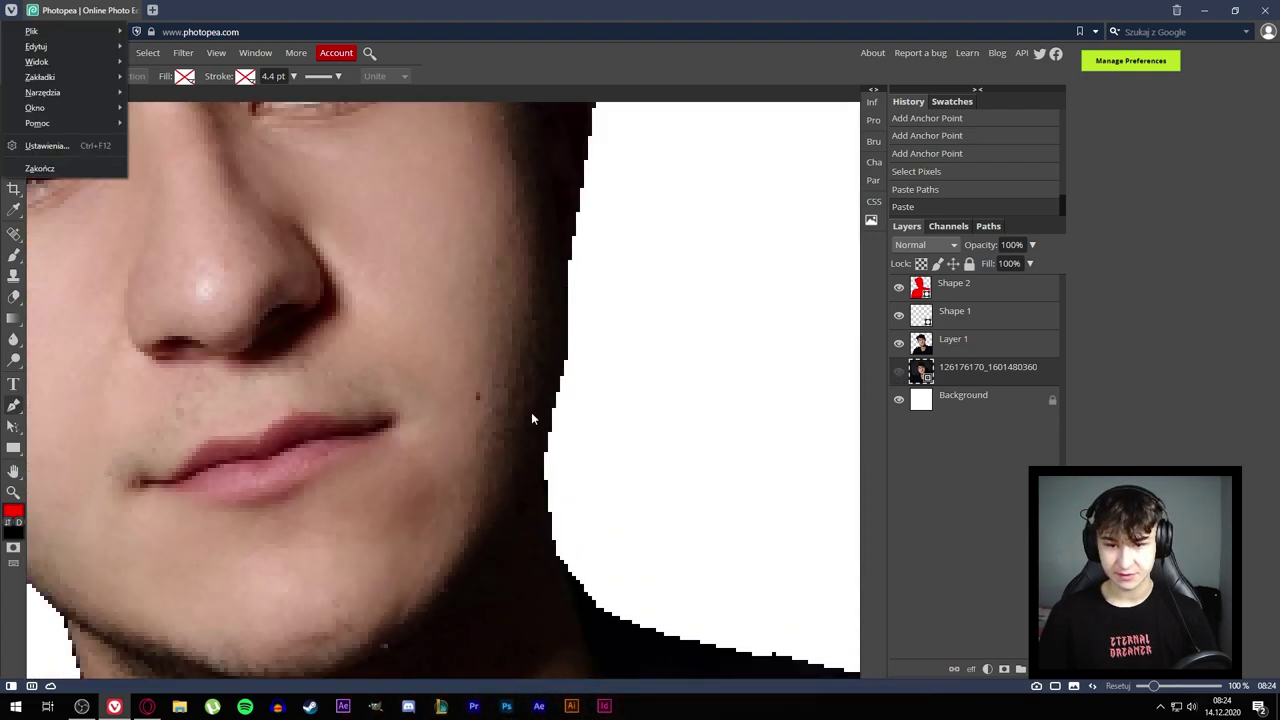
{"action": "scroll", "coordinate": [531, 415], "scroll_direction": "down", "scroll_amount": 3}
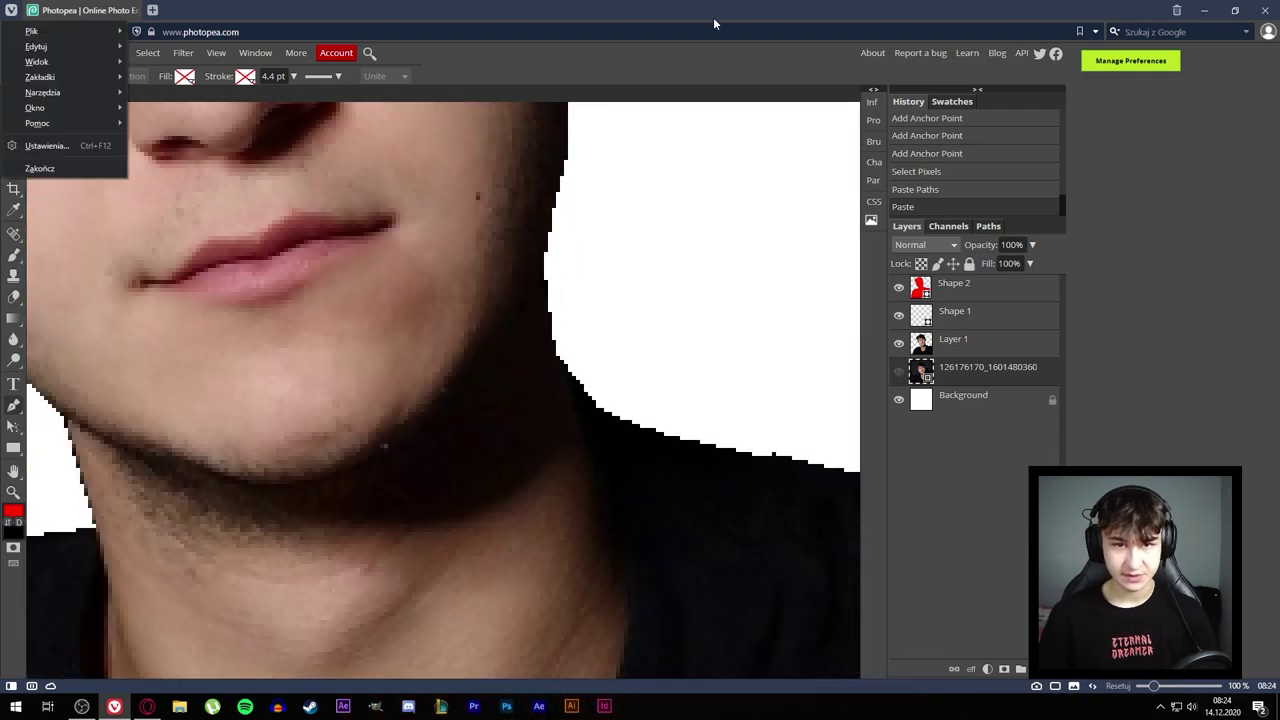
{"action": "key", "text": "Escape"}
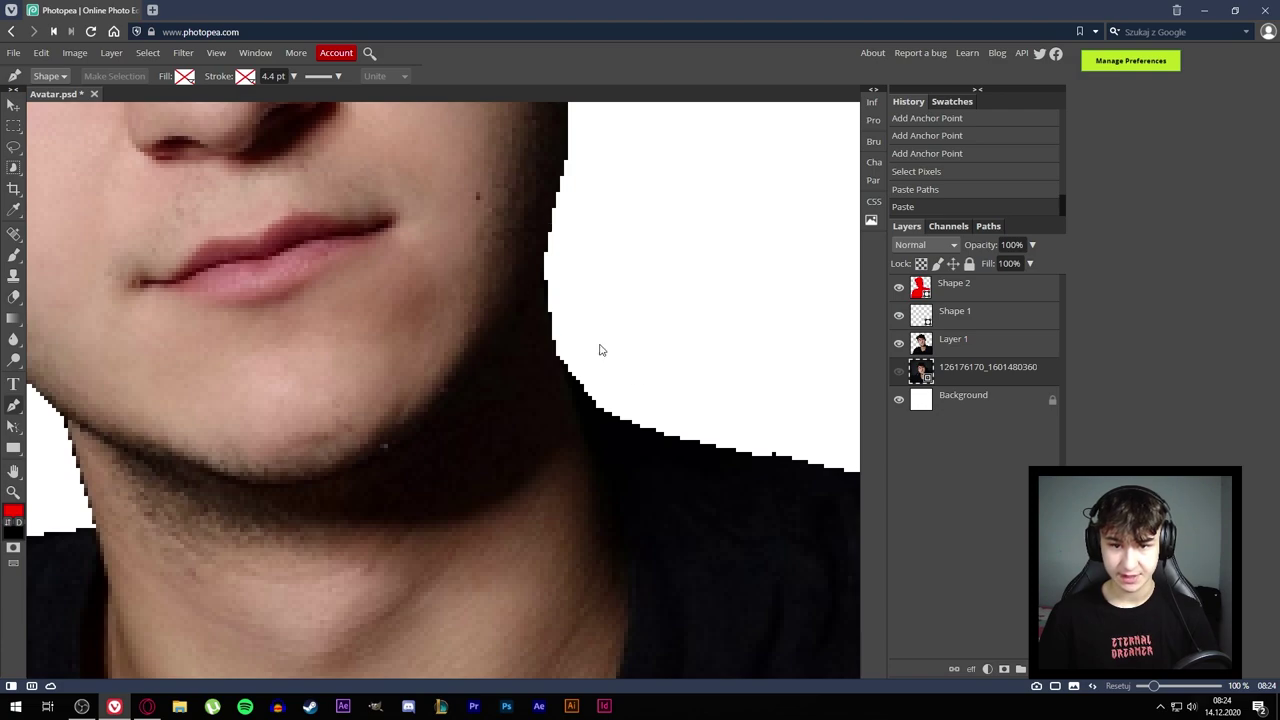
{"action": "left_click", "coordinate": [15, 105]}
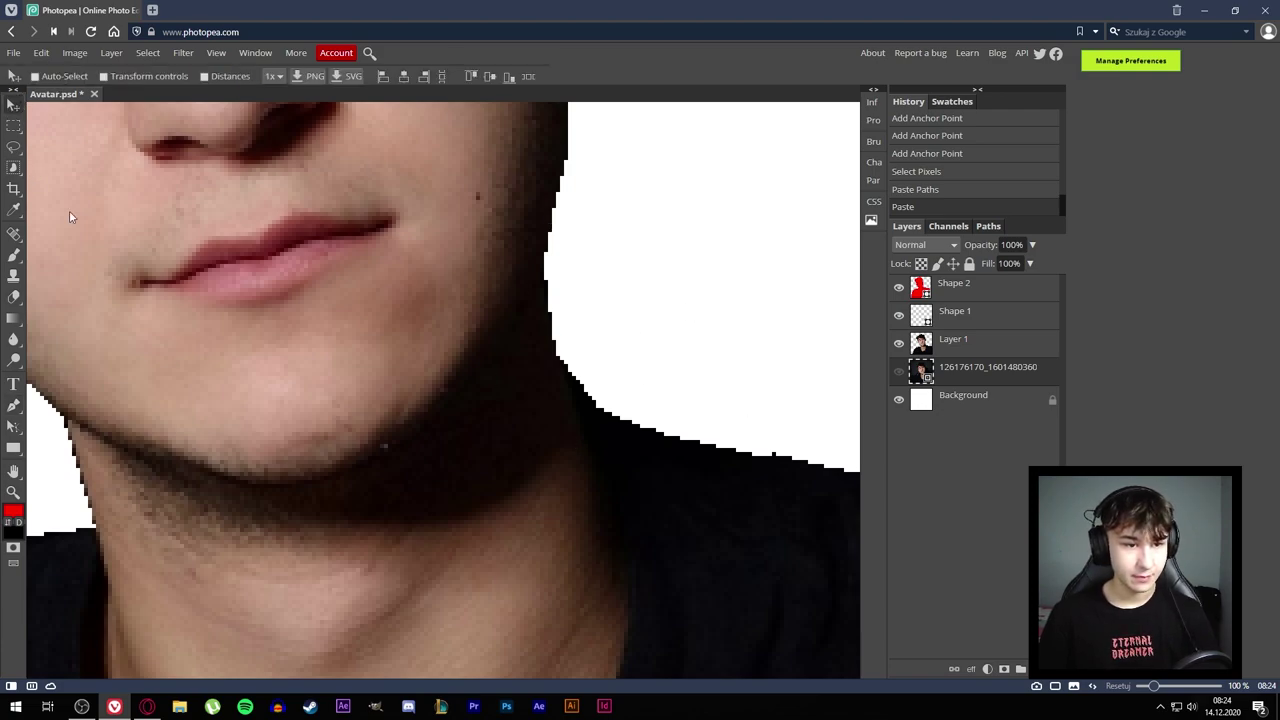
{"action": "left_click", "coordinate": [14, 340]}
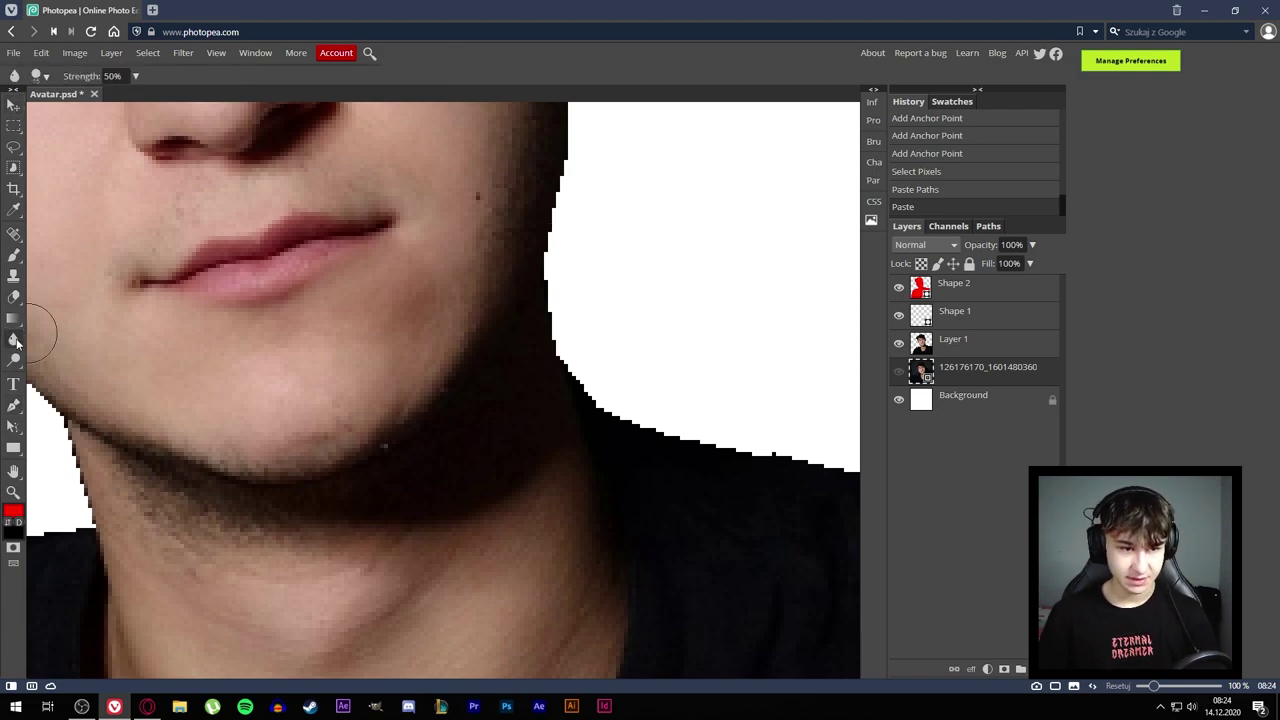
{"action": "right_click", "coordinate": [16, 342]}
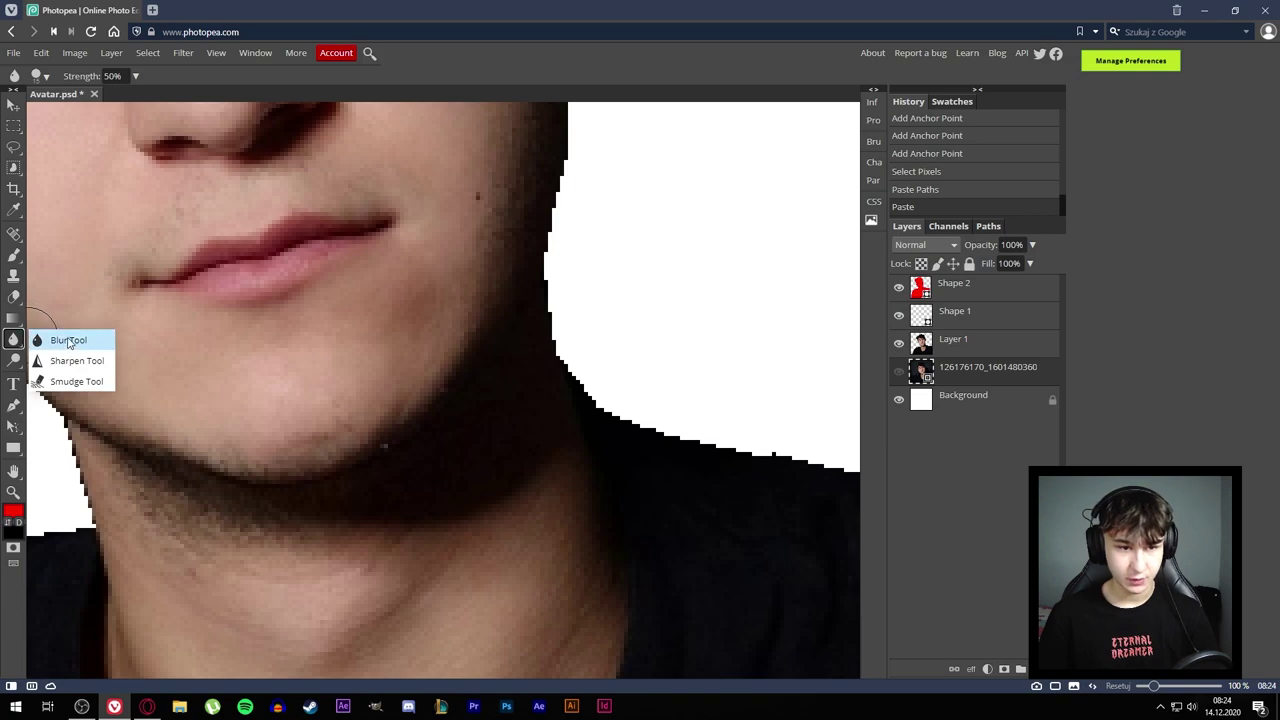
- Make Layer 1 active and blur the cutout's jagged shoulder and chin edges
{"action": "left_click", "coordinate": [69, 341]}
{"action": "key", "text": "ctrl+0"}
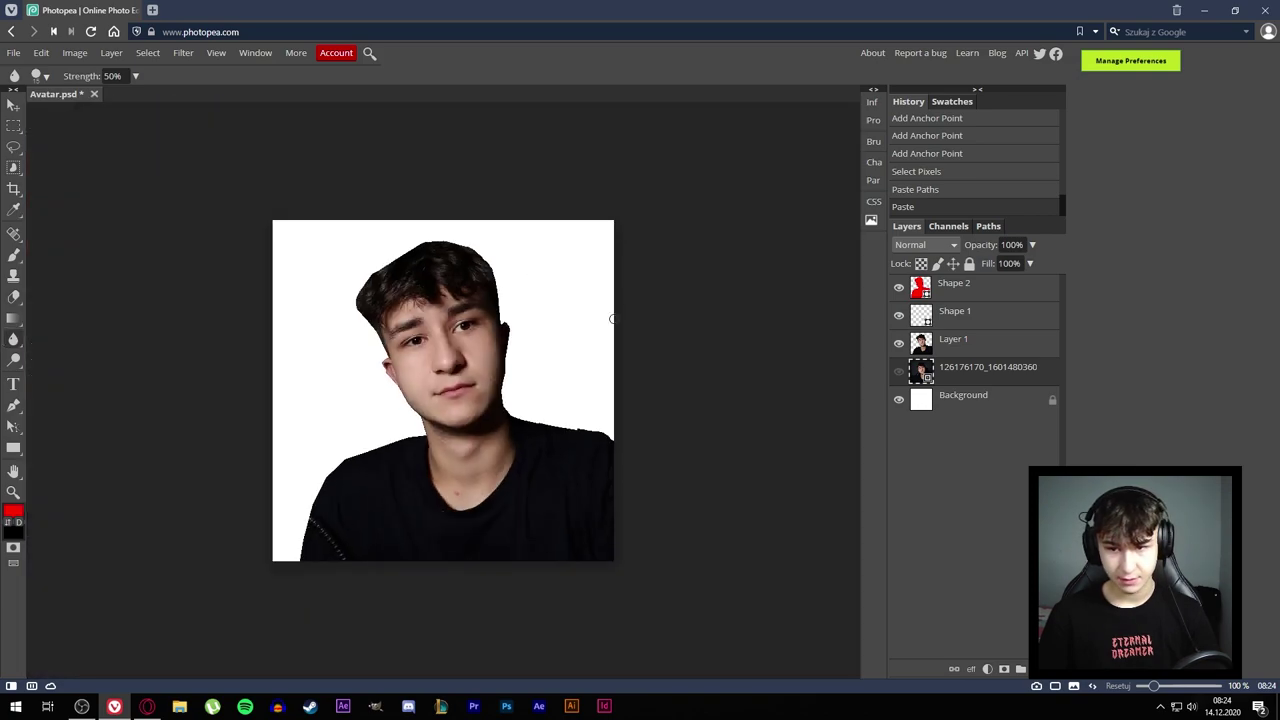
{"action": "scroll", "coordinate": [612, 318], "scroll_direction": "up", "scroll_amount": 3}
{"action": "scroll", "coordinate": [330, 440], "scroll_direction": "down", "scroll_amount": 2}
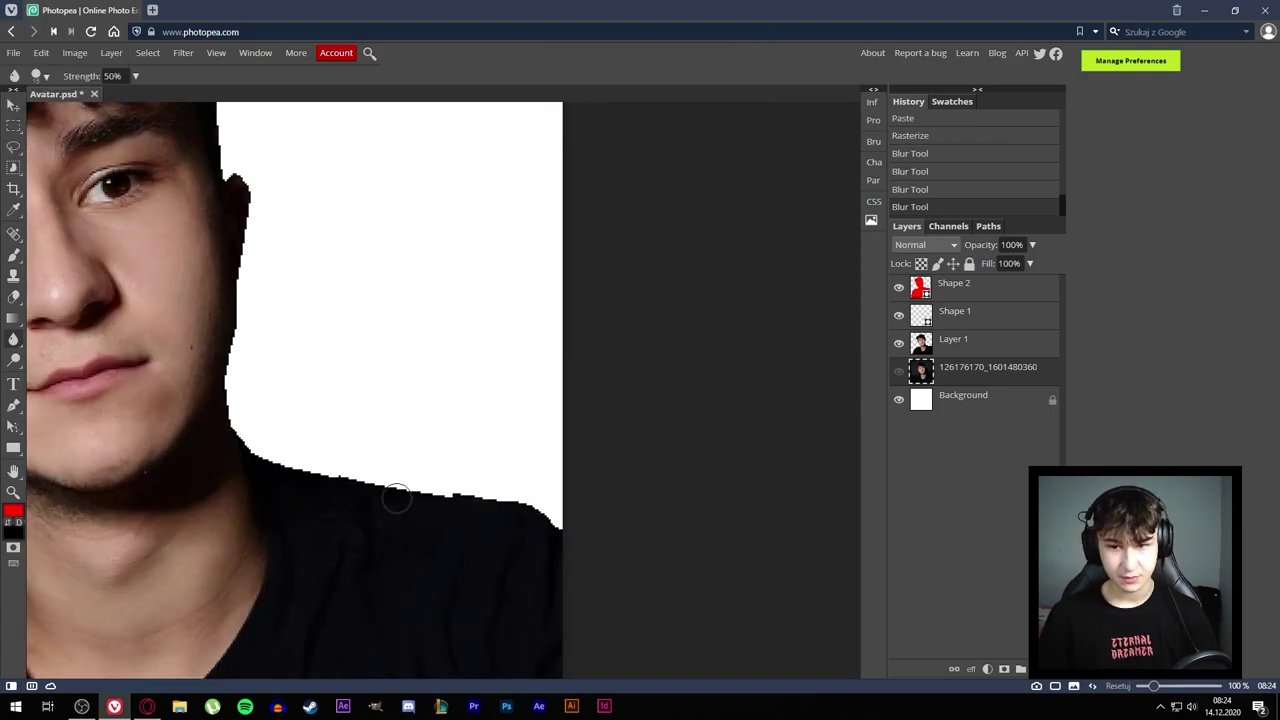
{"action": "left_click", "coordinate": [950, 342]}
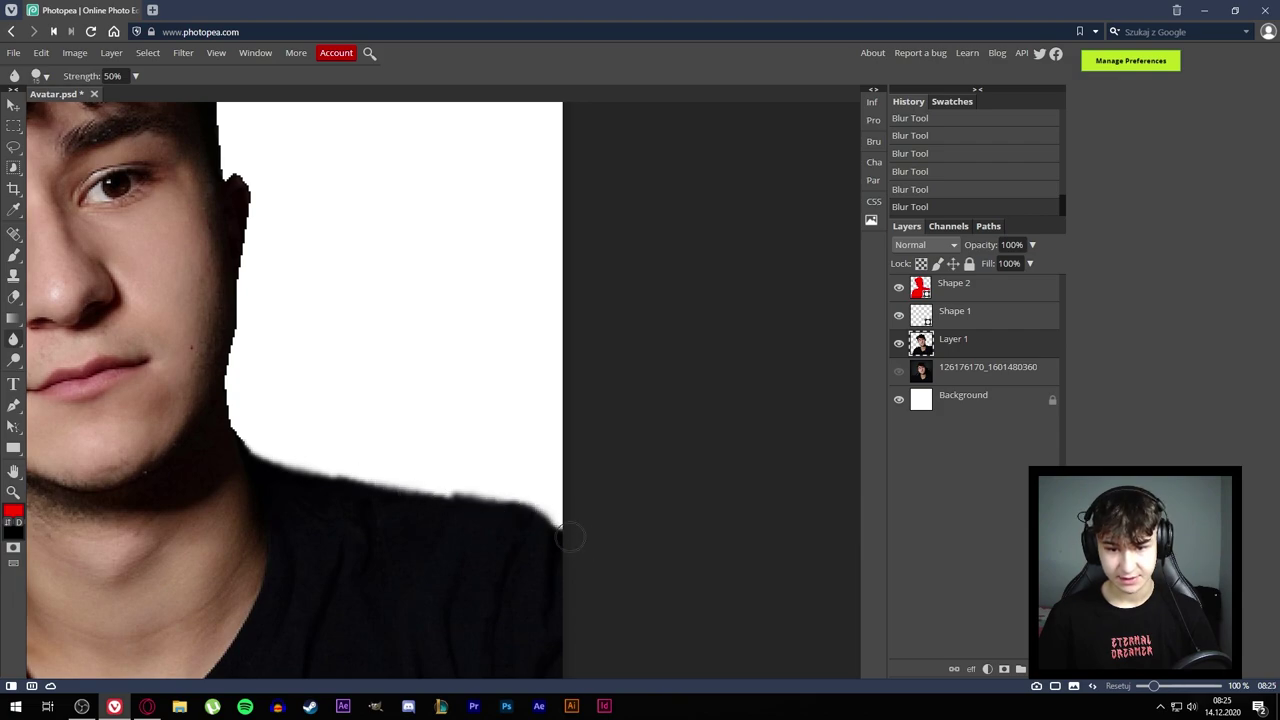
{"action": "key", "text": "alt"}
{"action": "scroll", "coordinate": [254, 449], "scroll_direction": "down", "scroll_amount": 2}
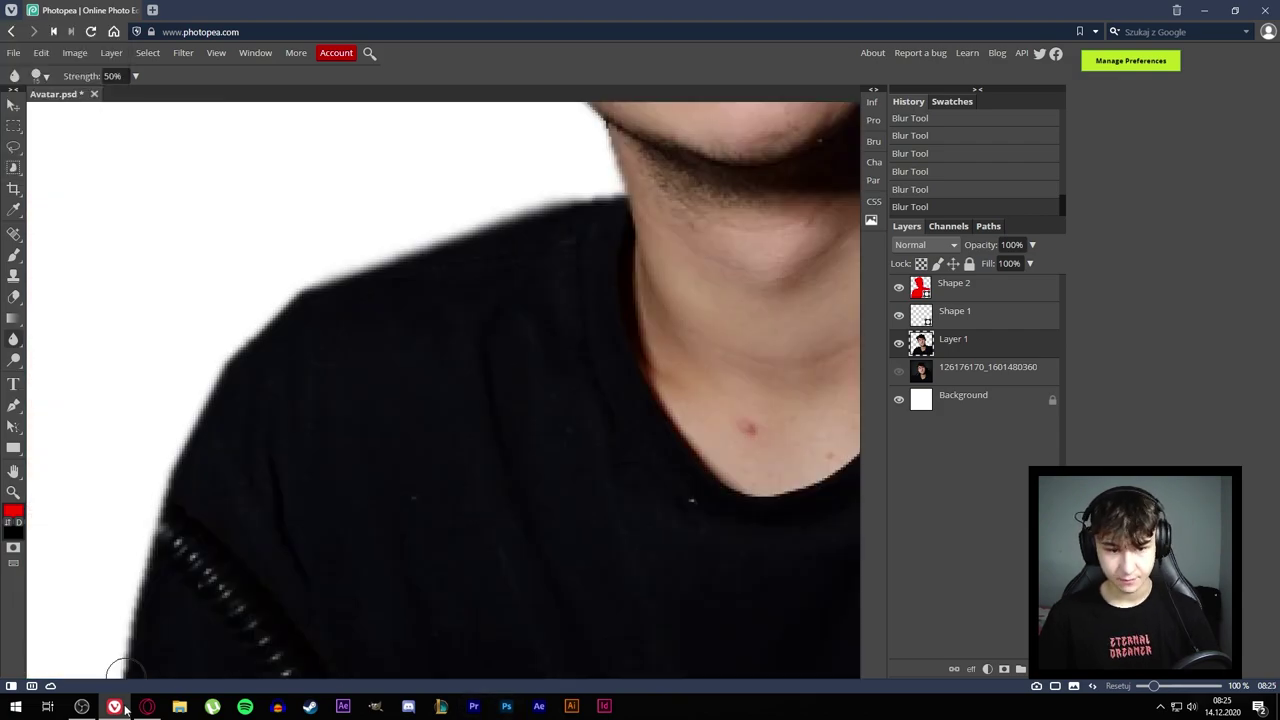
{"action": "scroll", "coordinate": [260, 445], "scroll_direction": "down", "scroll_amount": 2}
{"action": "scroll", "coordinate": [300, 430], "scroll_direction": "down", "scroll_amount": 2}
{"action": "scroll", "coordinate": [326, 425], "scroll_direction": "down", "scroll_amount": 1}
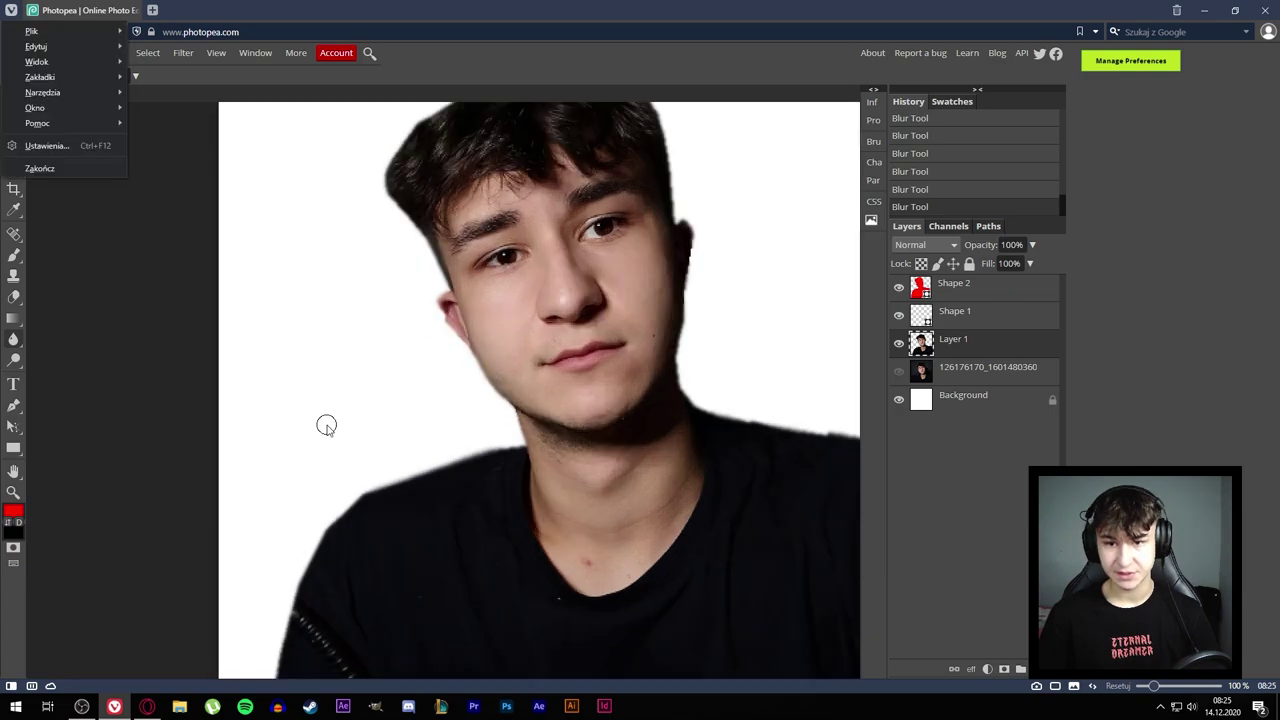
{"action": "scroll", "coordinate": [627, 385], "scroll_direction": "down", "scroll_amount": 1}
{"action": "scroll", "coordinate": [459, 516], "scroll_direction": "up", "scroll_amount": 1}
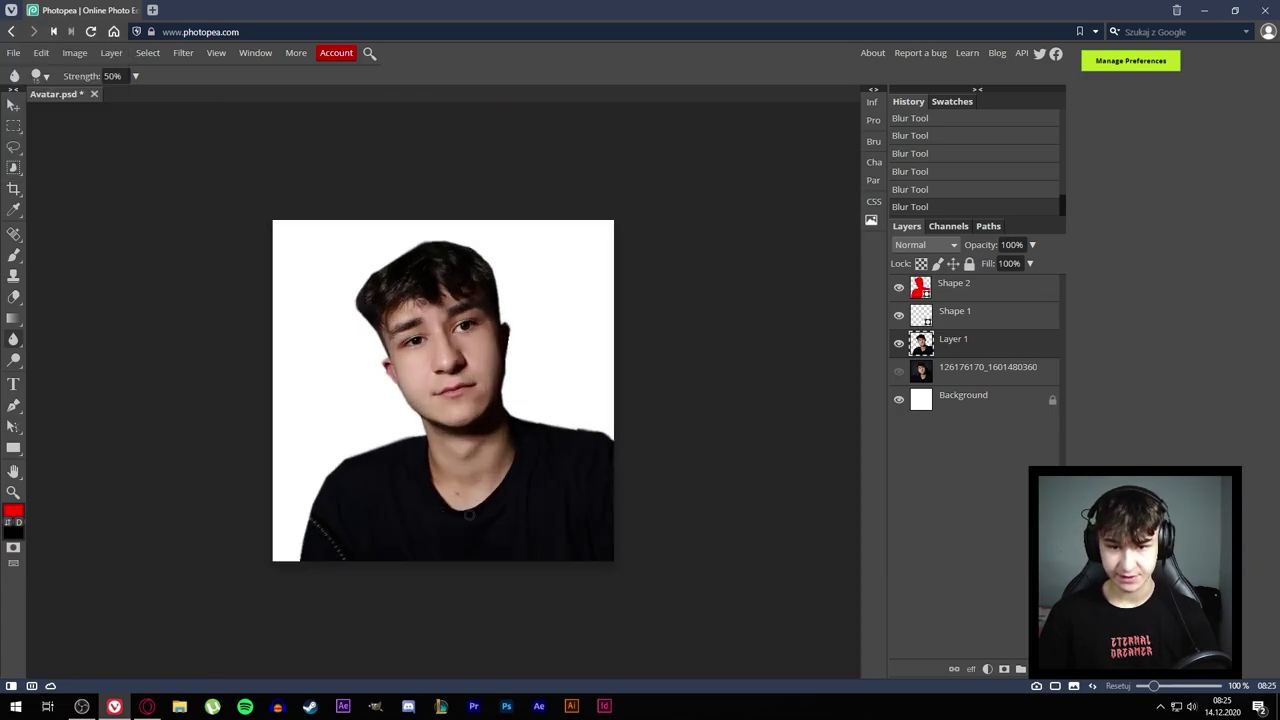
{"action": "scroll", "coordinate": [297, 555], "scroll_direction": "up", "scroll_amount": 2}
{"action": "scroll", "coordinate": [432, 349], "scroll_direction": "up", "scroll_amount": 2}
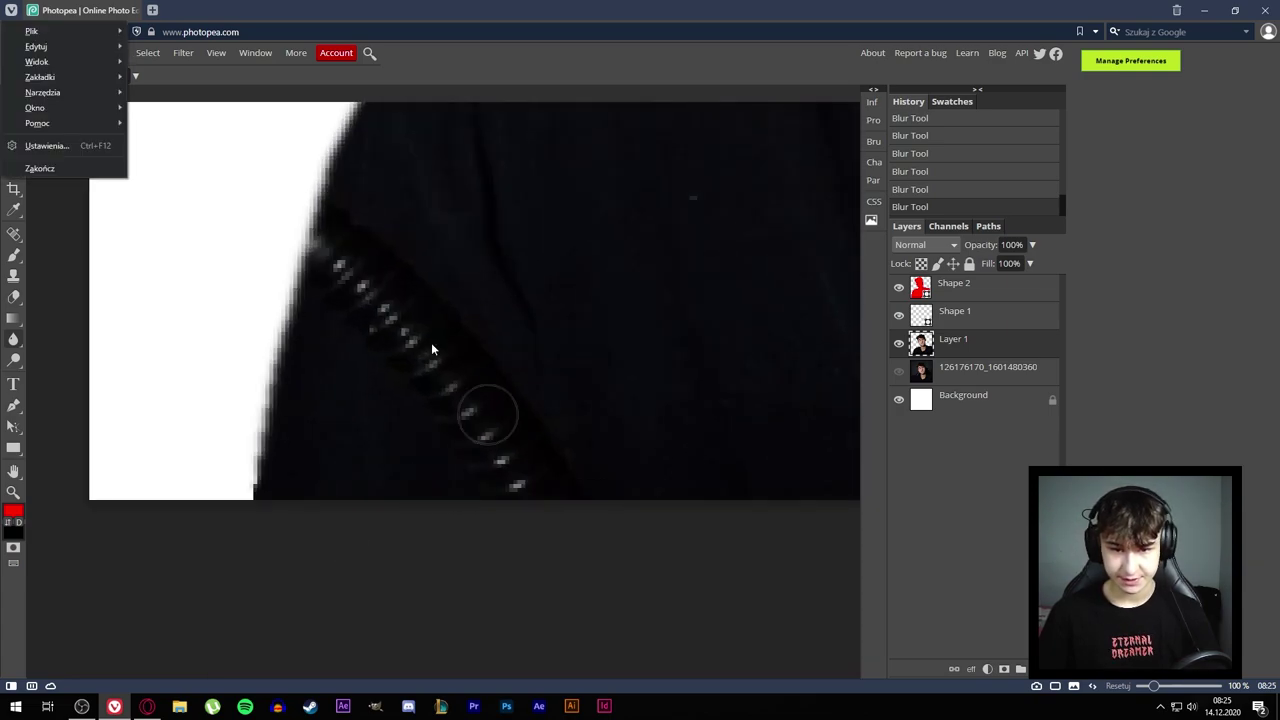
{"action": "scroll", "coordinate": [524, 303], "scroll_direction": "down", "scroll_amount": 1}
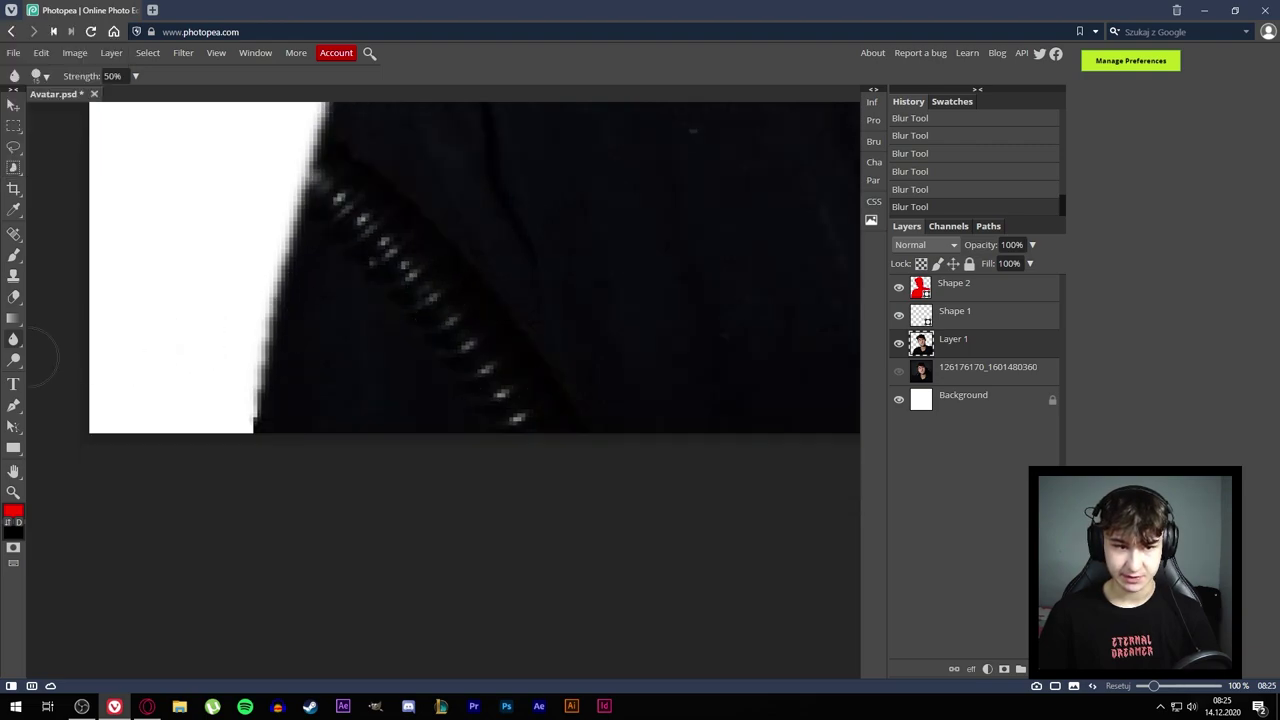
{"action": "right_click", "coordinate": [13, 340]}
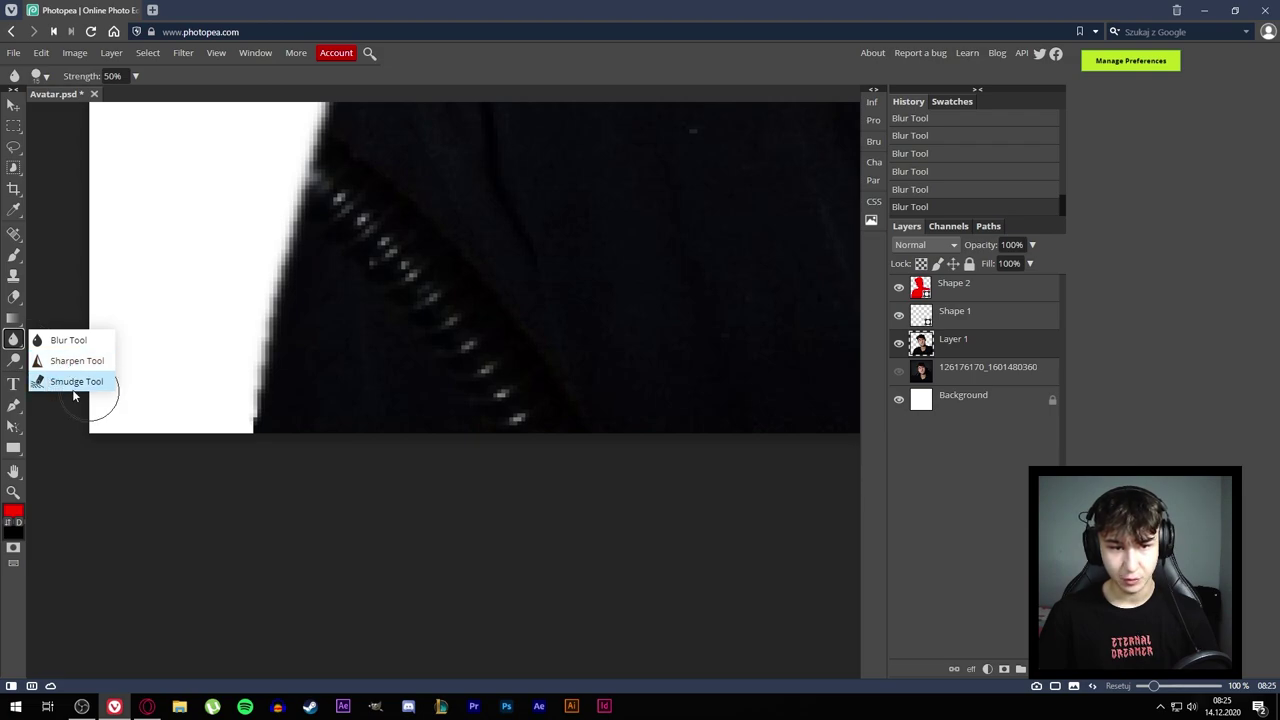
- Switch to the Smudge tool at 50% strength and zoom in on the chin
{"action": "left_click", "coordinate": [74, 386]}
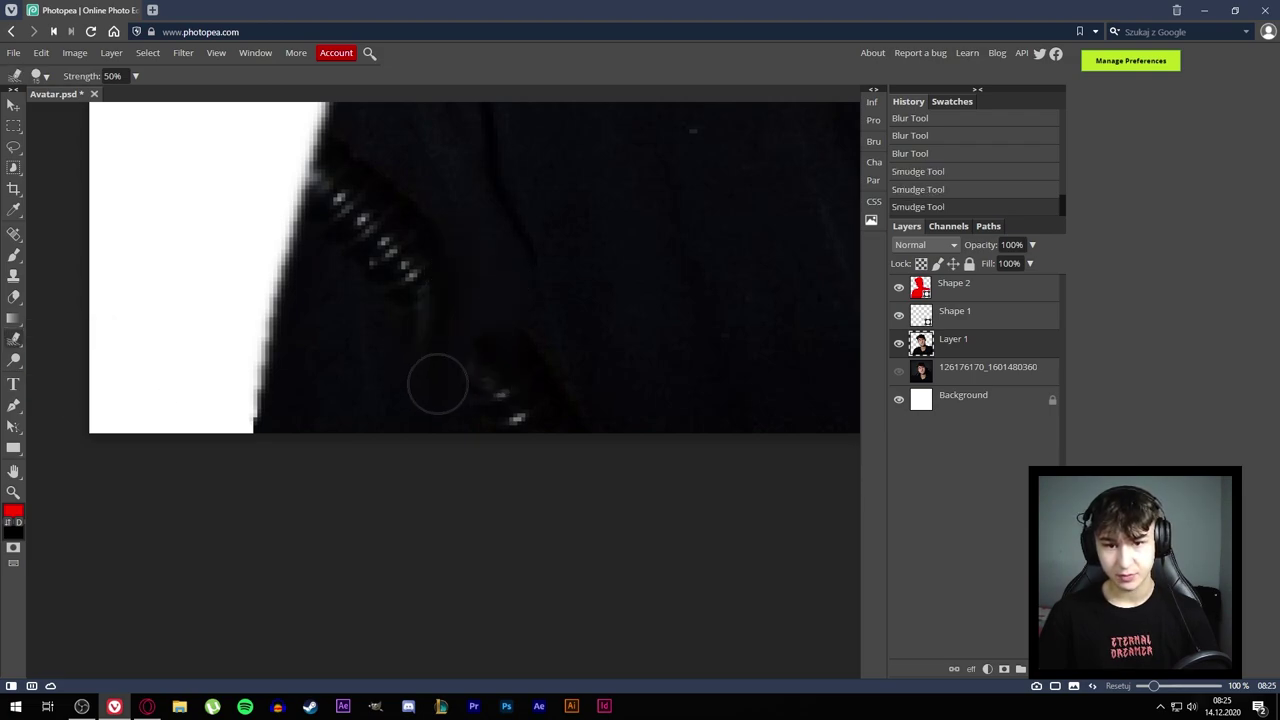
{"action": "scroll", "coordinate": [437, 384], "scroll_direction": "down", "scroll_amount": 1}
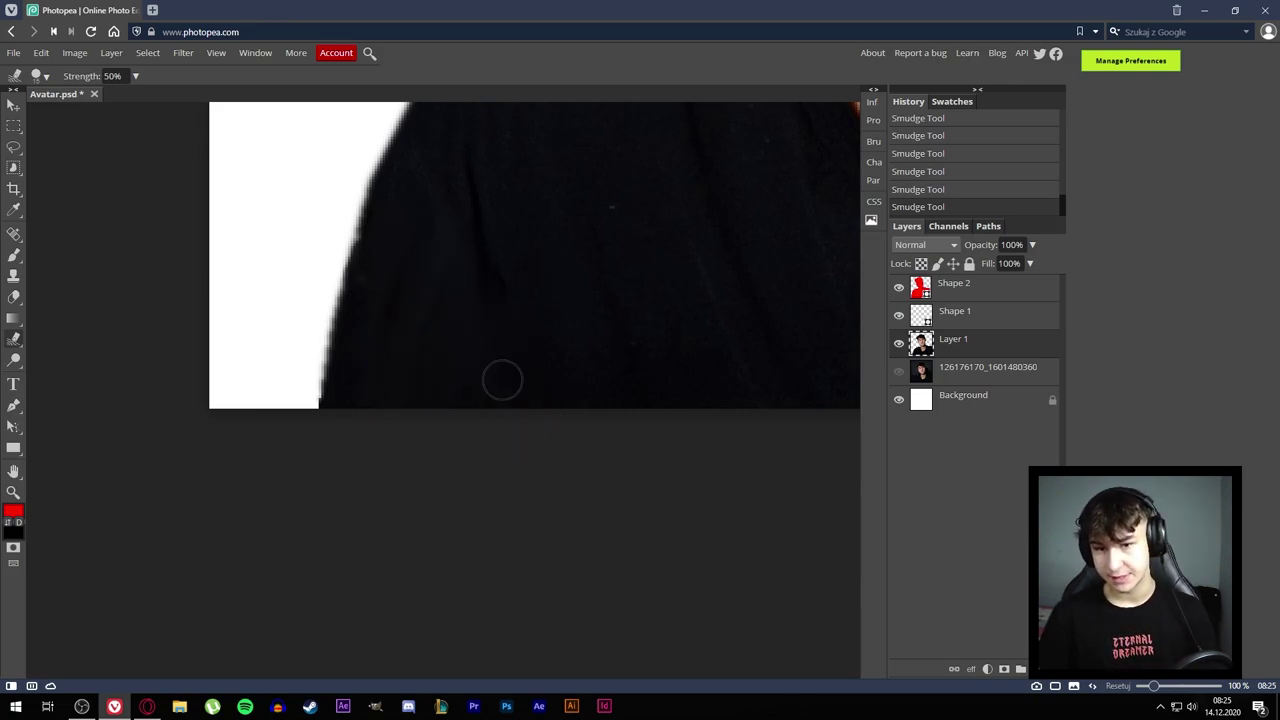
{"action": "scroll", "coordinate": [517, 394], "scroll_direction": "down", "scroll_amount": 3}
{"action": "scroll", "coordinate": [412, 531], "scroll_direction": "down", "scroll_amount": 3}
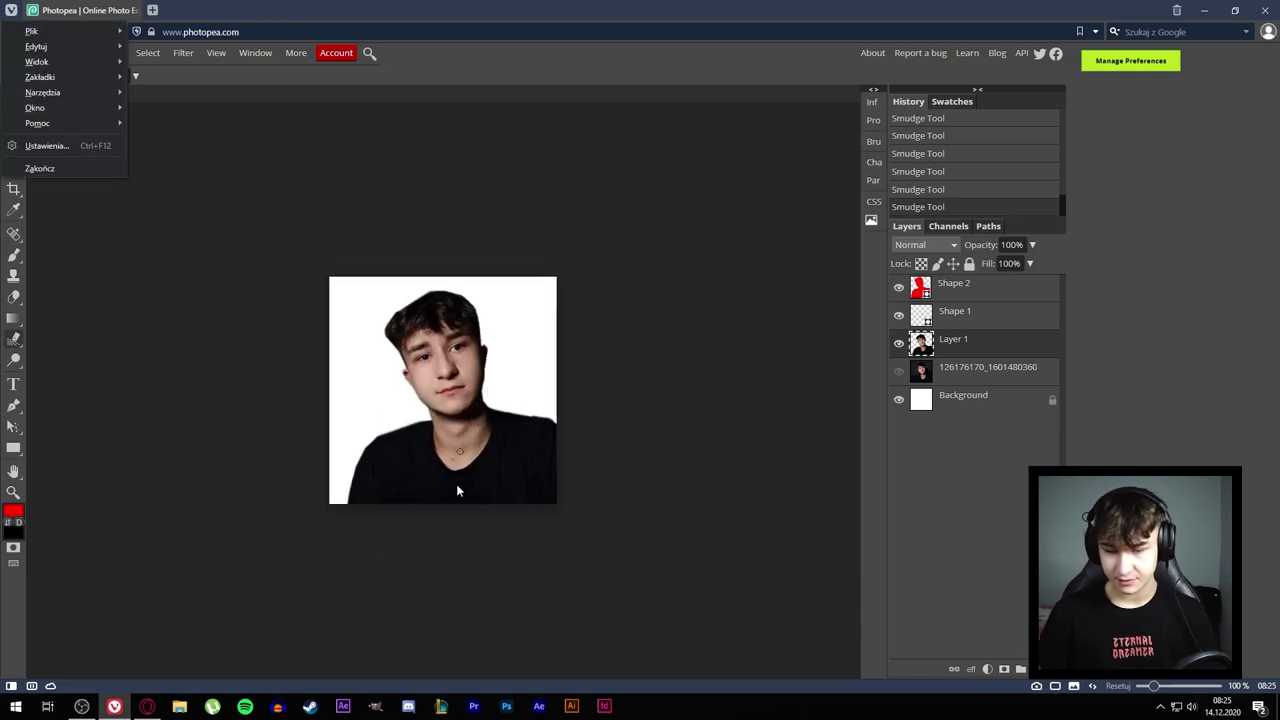
{"action": "left_click", "coordinate": [17, 340]}
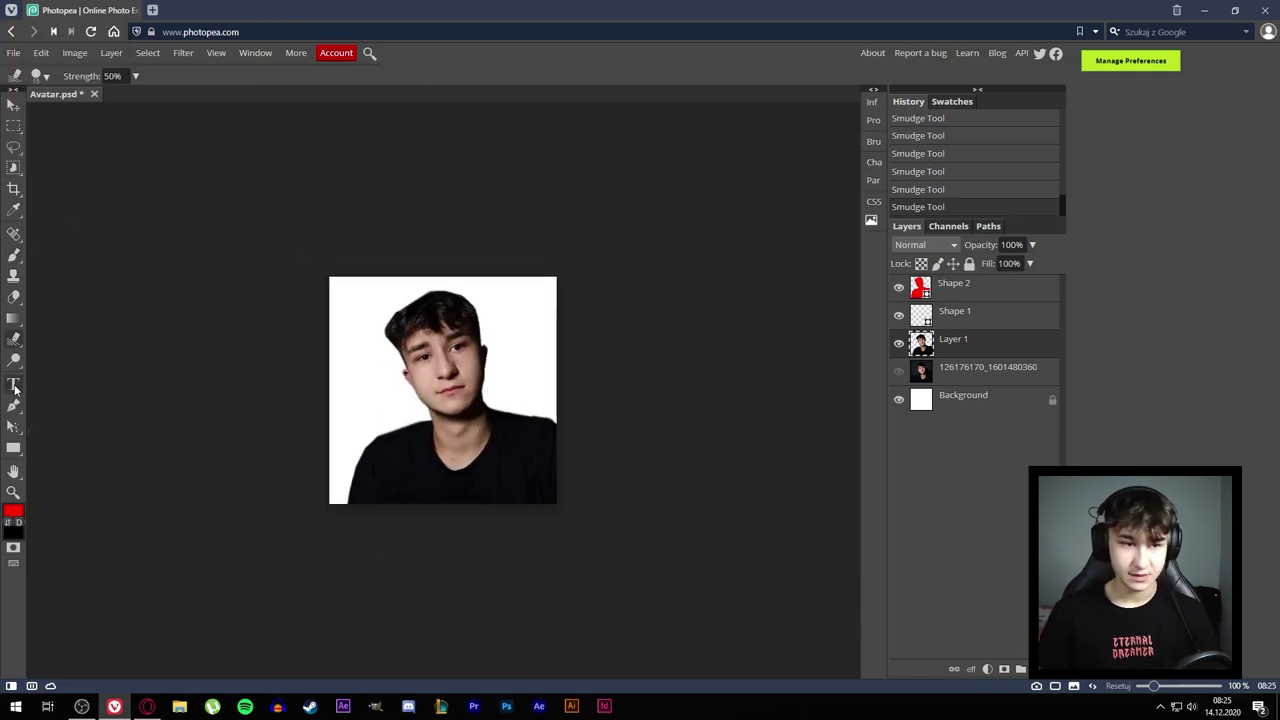
{"action": "scroll", "coordinate": [453, 439], "scroll_direction": "up", "scroll_amount": 2}
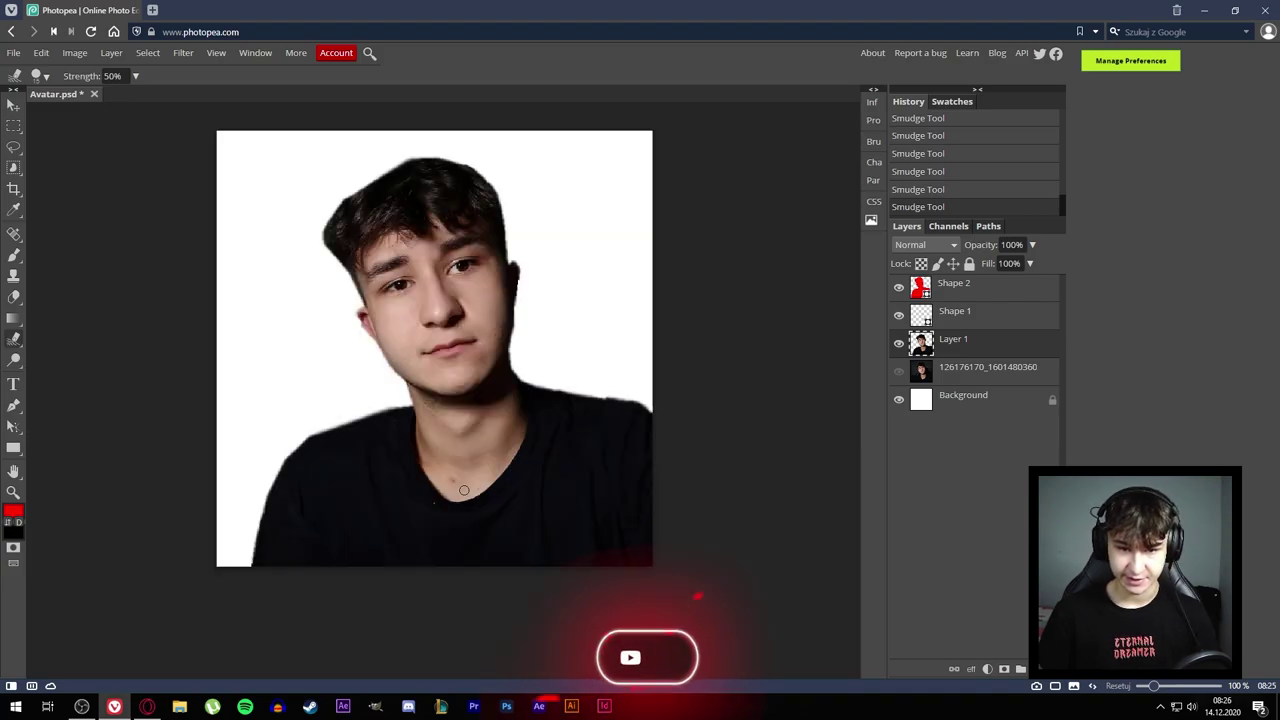
{"action": "scroll", "coordinate": [440, 500], "scroll_direction": "up", "scroll_amount": 3}
{"action": "scroll", "coordinate": [431, 561], "scroll_direction": "up", "scroll_amount": 3}
{"action": "scroll", "coordinate": [431, 561], "scroll_direction": "up", "scroll_amount": 2}
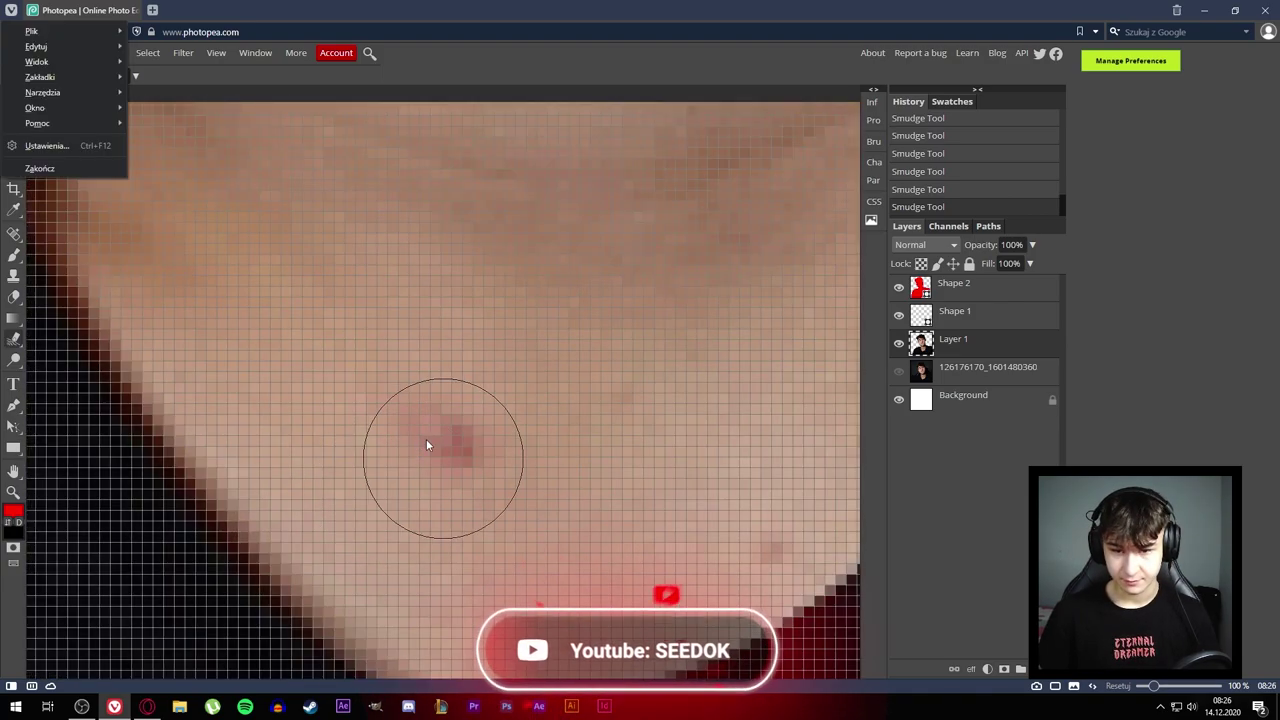
{"action": "scroll", "coordinate": [426, 439], "scroll_direction": "up", "scroll_amount": 1}
{"action": "scroll", "coordinate": [441, 300], "scroll_direction": "up", "scroll_amount": 1}
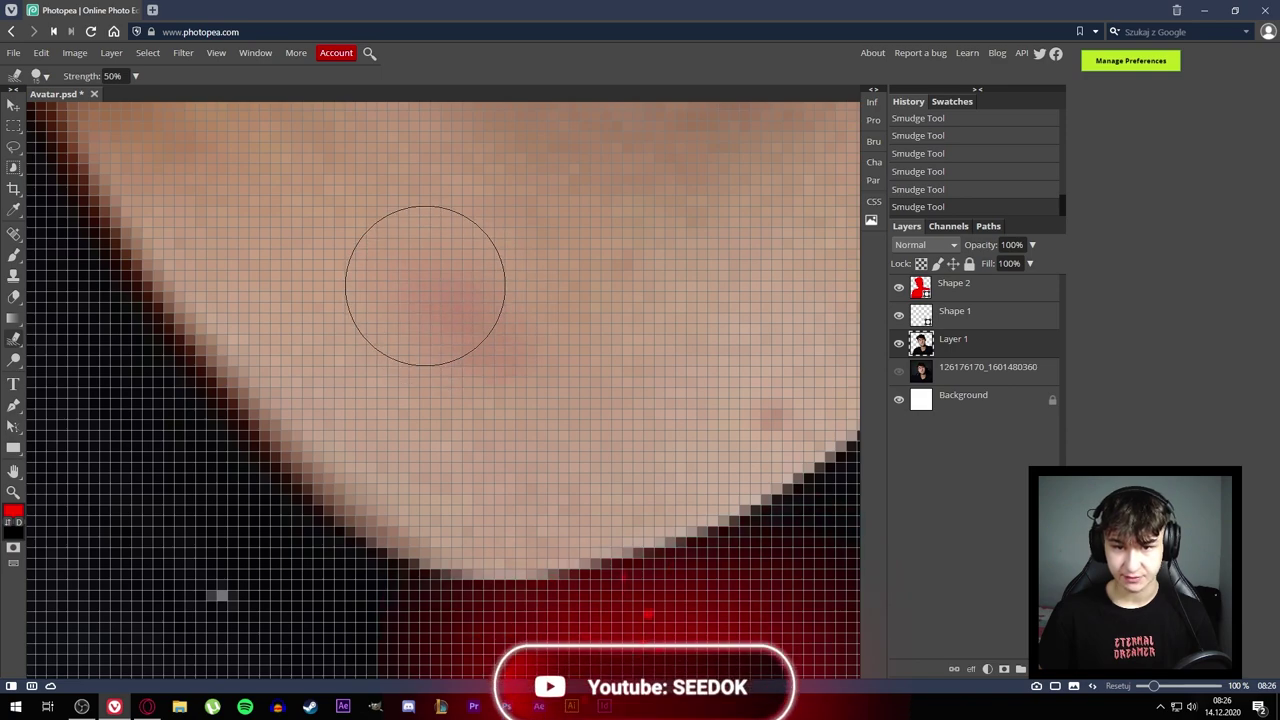
- Smudge away the reddish spots on the chin, then zoom out to the neck and collar
{"action": "mouse_move", "coordinate": [426, 280]}
{"action": "left_mouse_down"}
{"action": "mouse_move", "coordinate": [429, 303]}
{"action": "mouse_move", "coordinate": [440, 300]}
{"action": "left_mouse_up"}
{"action": "mouse_move", "coordinate": [442, 288]}
{"action": "left_mouse_down"}
{"action": "mouse_move", "coordinate": [520, 363]}
{"action": "mouse_move", "coordinate": [463, 354]}
{"action": "mouse_move", "coordinate": [449, 263]}
{"action": "mouse_move", "coordinate": [442, 313]}
{"action": "left_mouse_up"}
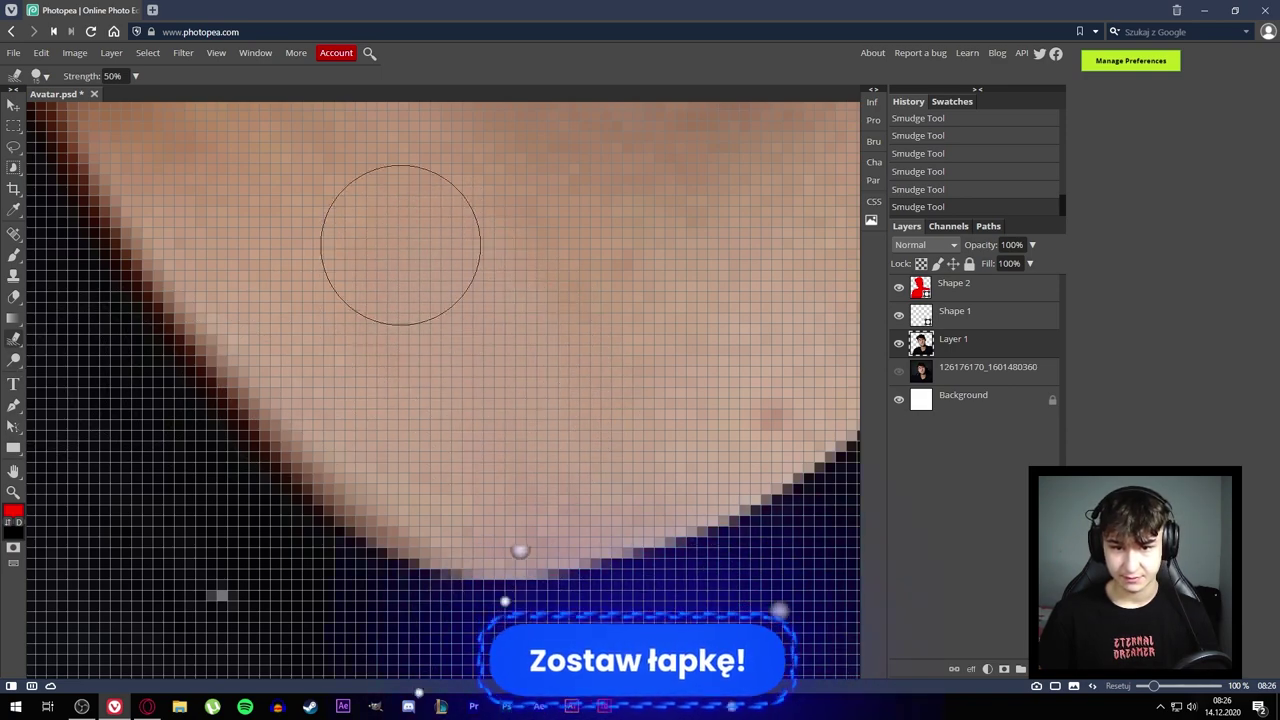
{"action": "scroll", "coordinate": [530, 320], "scroll_direction": "down", "scroll_amount": 5}
{"action": "key", "text": "alt"}
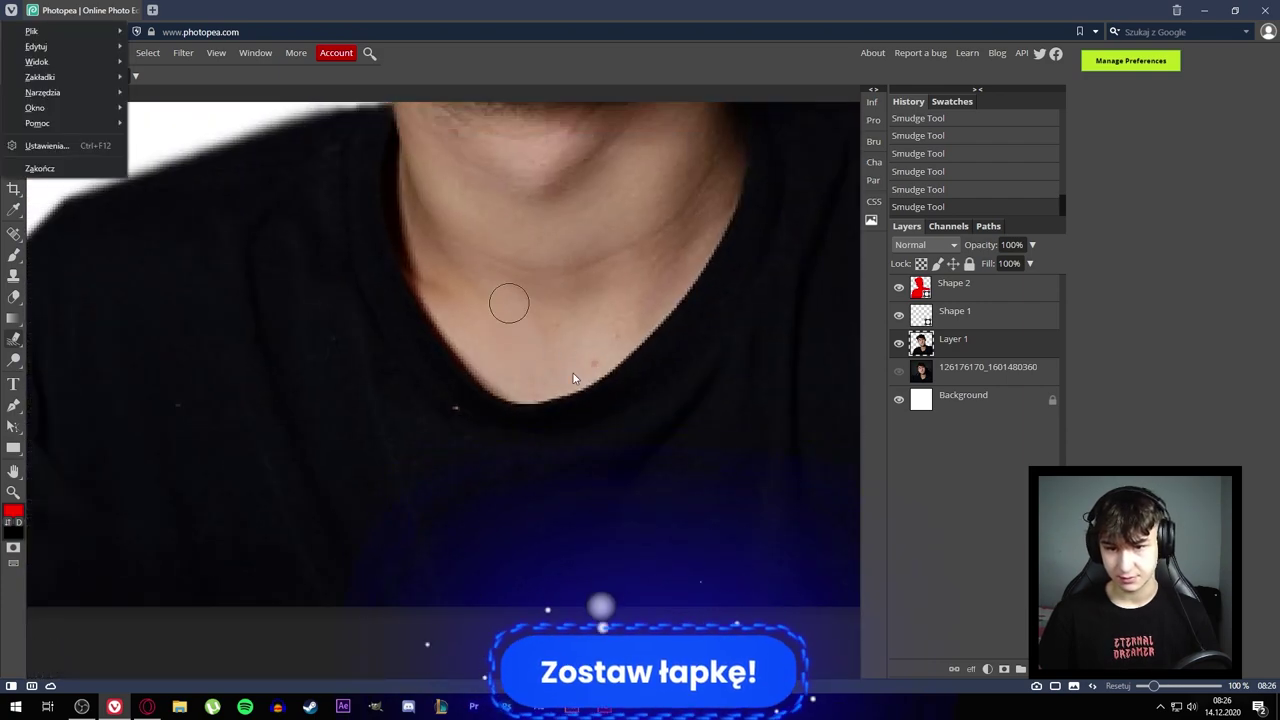
{"action": "left_click", "coordinate": [602, 356]}
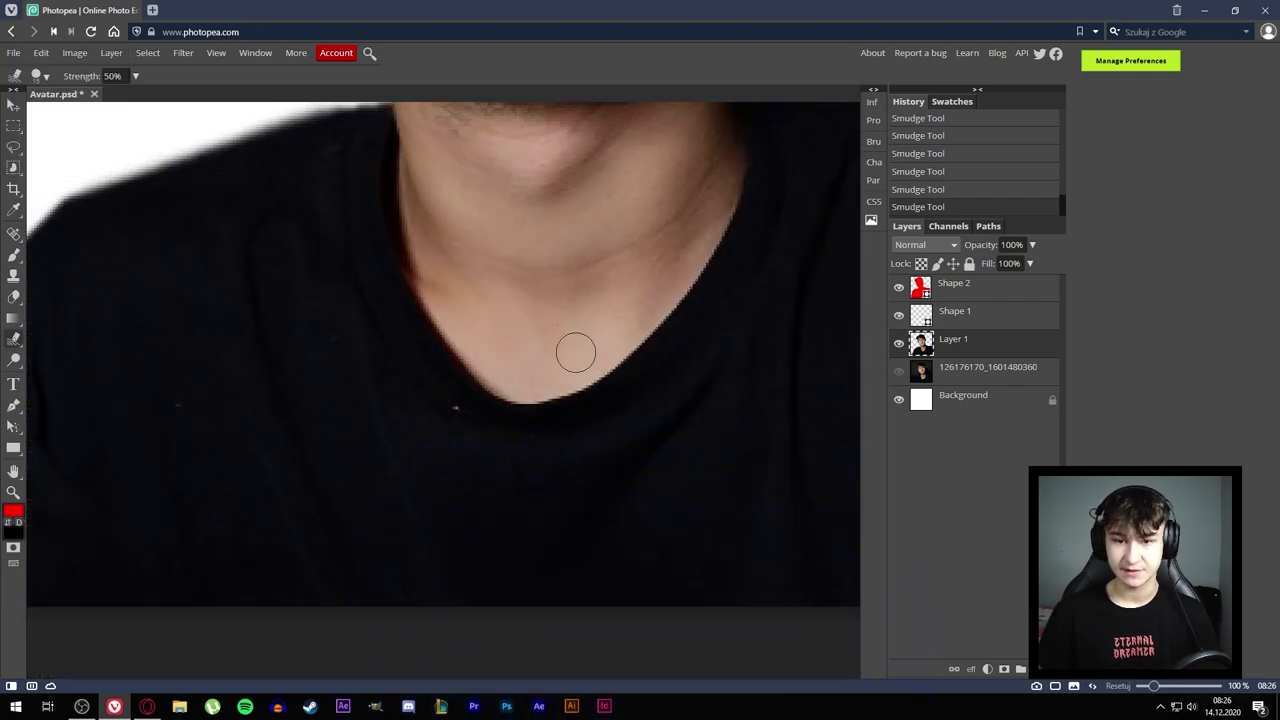
{"action": "scroll", "coordinate": [576, 352], "scroll_direction": "down", "scroll_amount": 2}
{"action": "scroll", "coordinate": [490, 340], "scroll_direction": "down", "scroll_amount": 2}
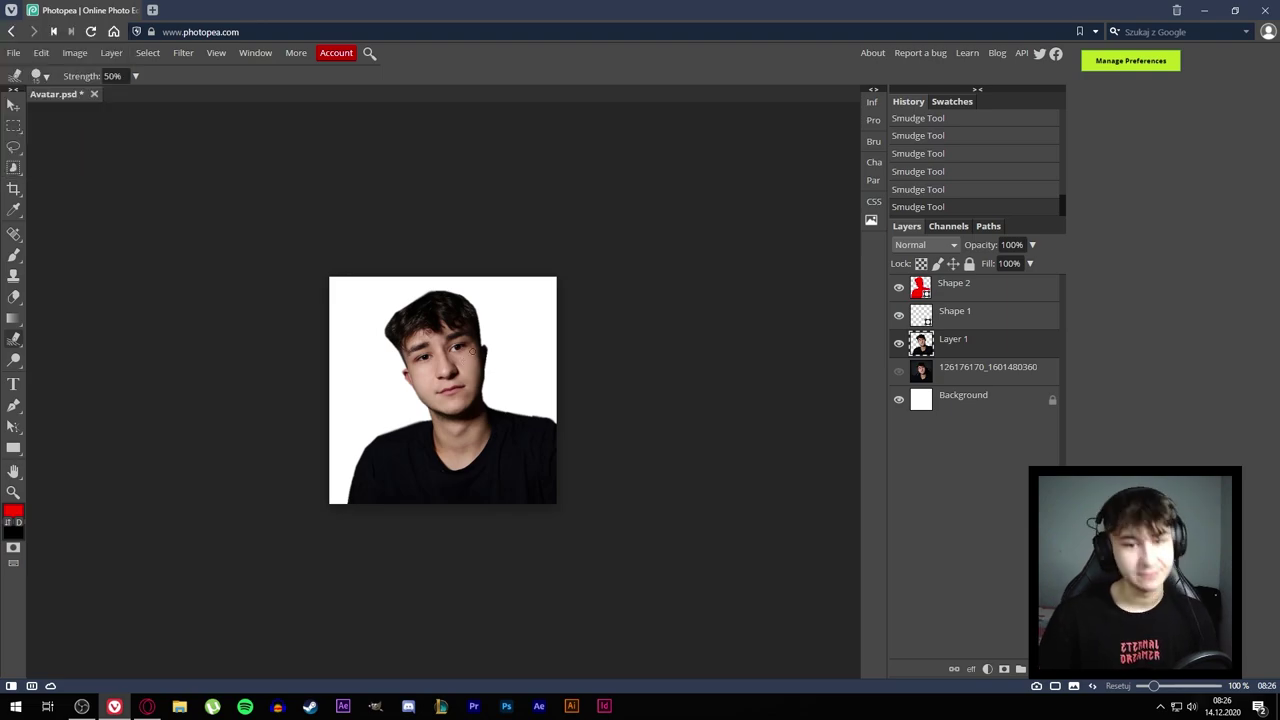
- Show the original photo layer again and select it
{"action": "key", "text": "alt"}
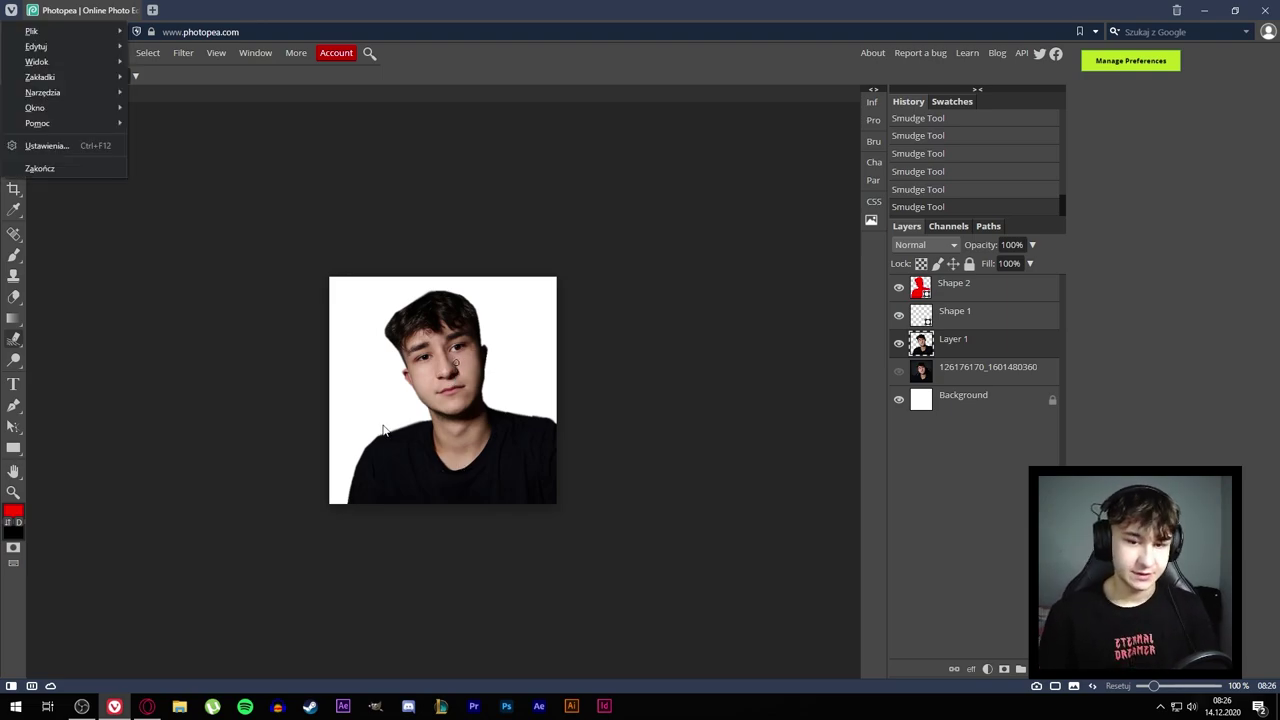
{"action": "left_click", "coordinate": [899, 376]}
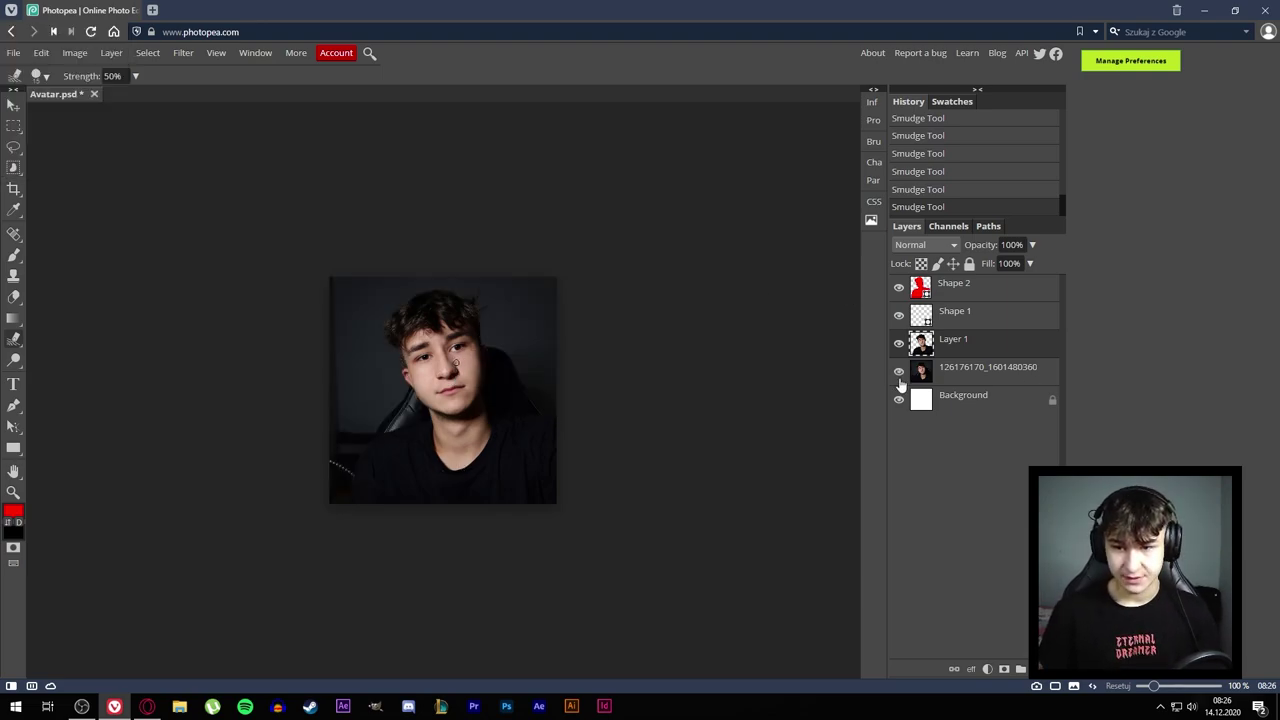
{"action": "scroll", "coordinate": [801, 370], "scroll_direction": "up", "scroll_amount": 5}
{"action": "left_click", "coordinate": [810, 350], "text": "ctrl"}
{"action": "scroll", "coordinate": [494, 440], "scroll_direction": "down", "scroll_amount": 2}
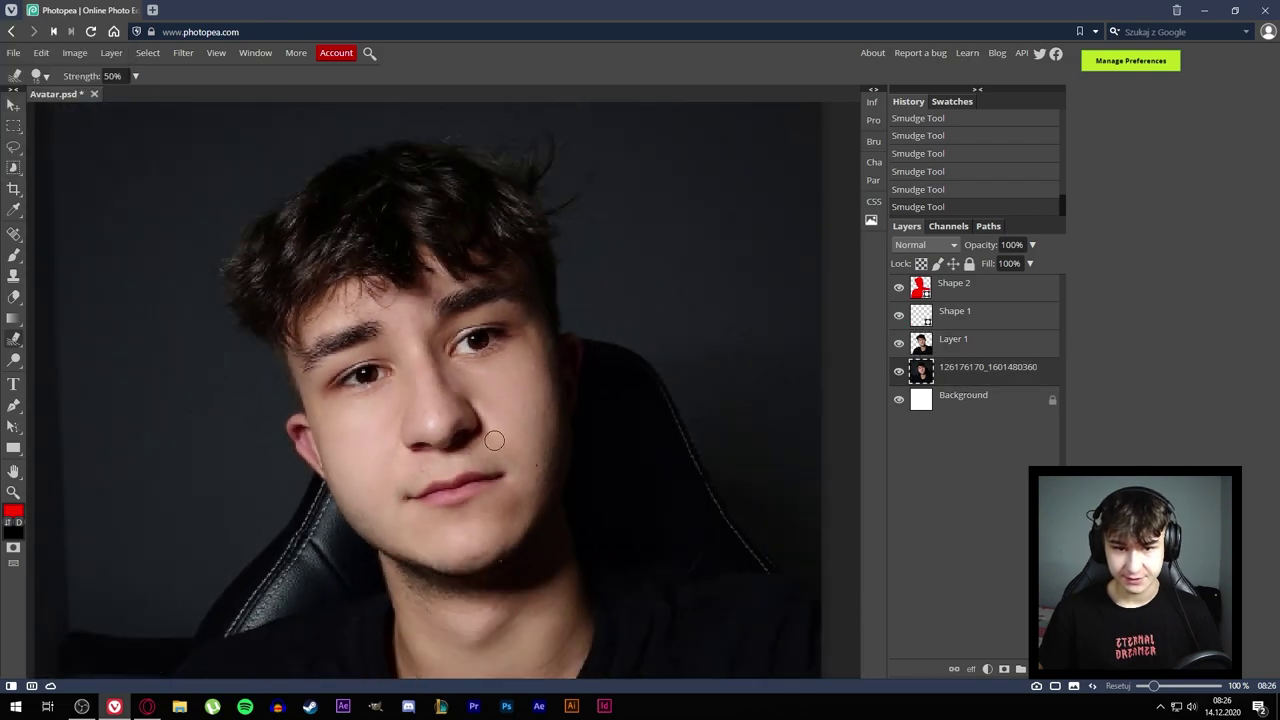
{"action": "scroll", "coordinate": [494, 440], "scroll_direction": "down", "scroll_amount": 3}
- Apply a 15 px Gaussian Blur to the original photo layer
{"action": "key", "text": "alt"}
{"action": "left_click", "coordinate": [216, 53]}
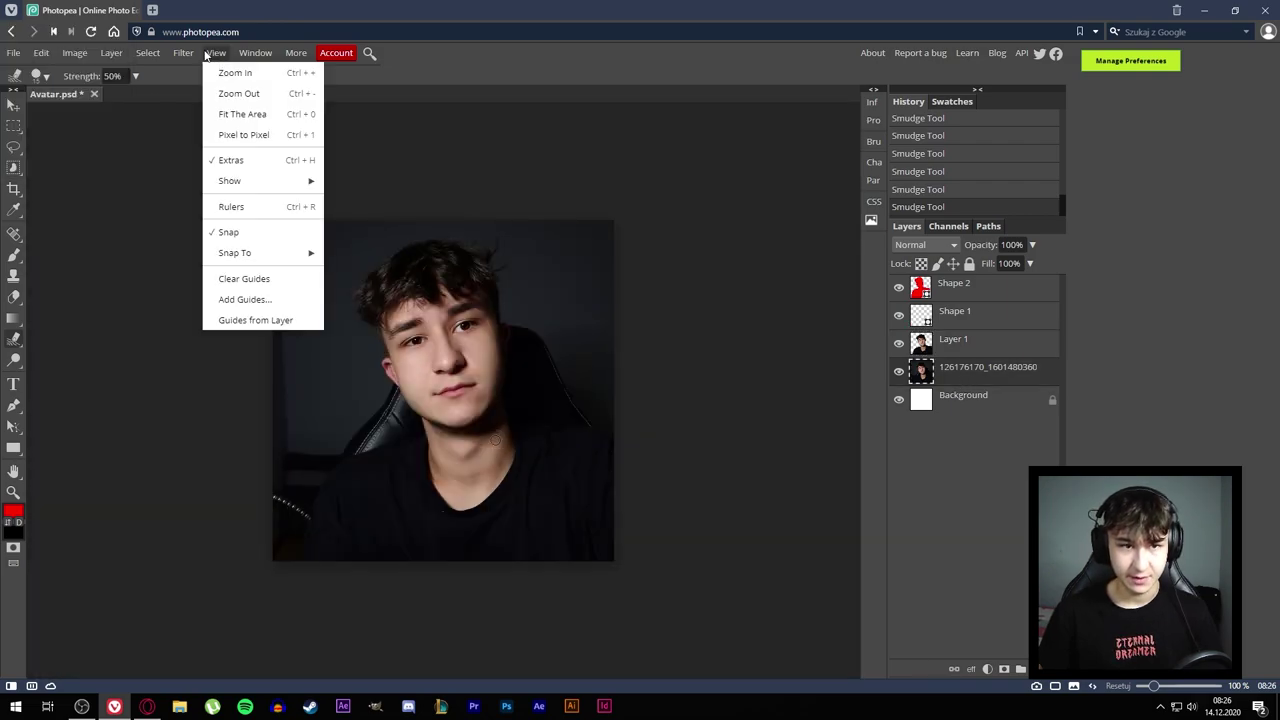
{"action": "mouse_move", "coordinate": [193, 186]}
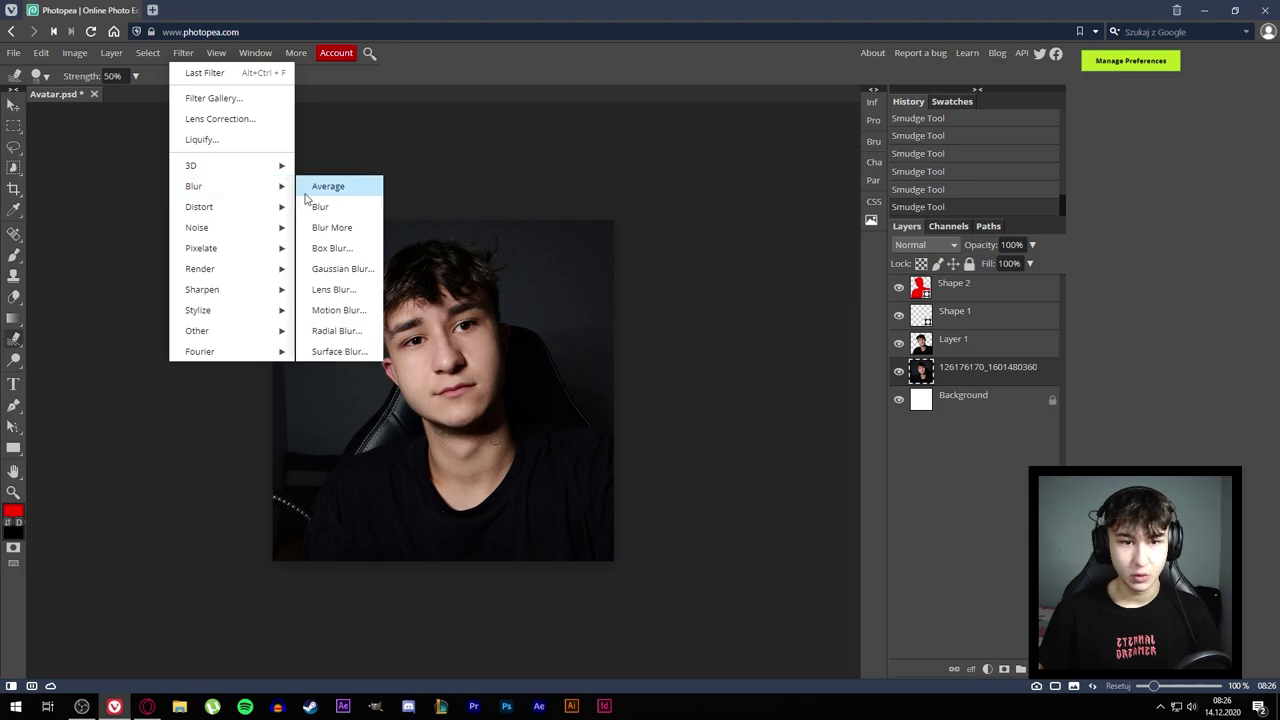
{"action": "left_click", "coordinate": [340, 269]}
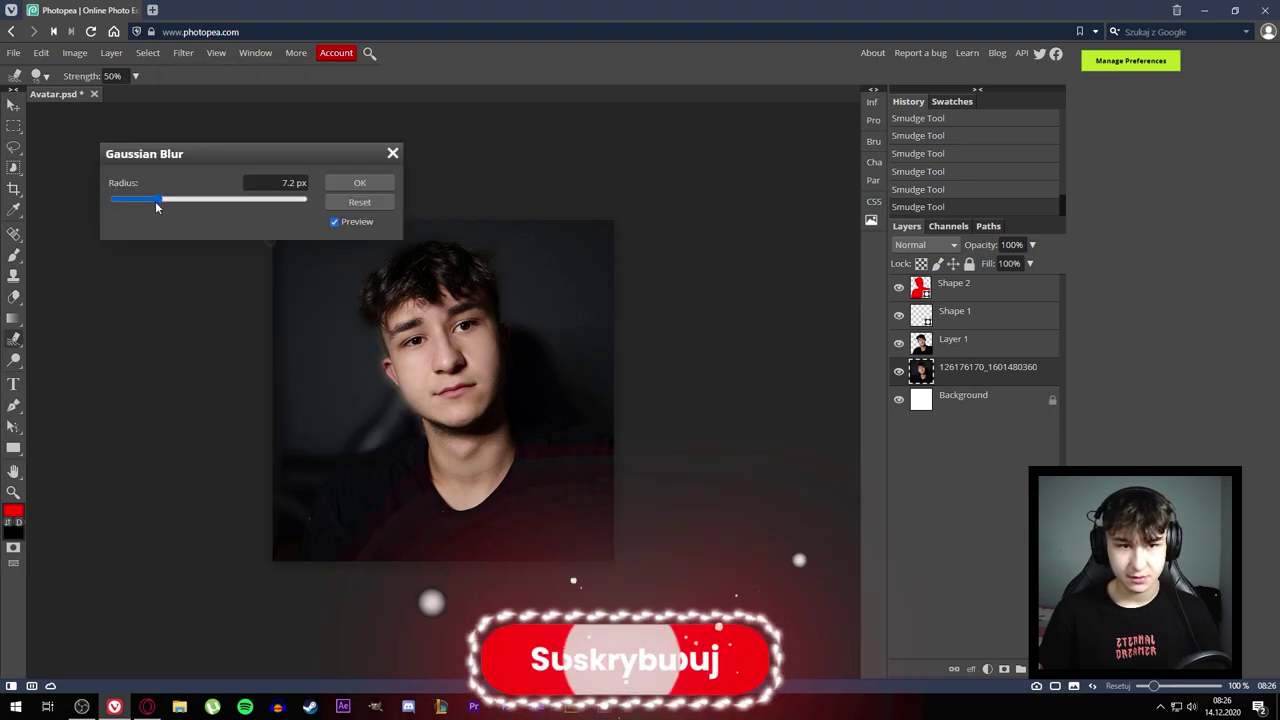
{"action": "mouse_move", "coordinate": [155, 201]}
{"action": "left_mouse_down"}
{"action": "mouse_move", "coordinate": [190, 202]}
{"action": "mouse_move", "coordinate": [139, 207]}
{"action": "mouse_move", "coordinate": [172, 210]}
{"action": "left_mouse_up"}
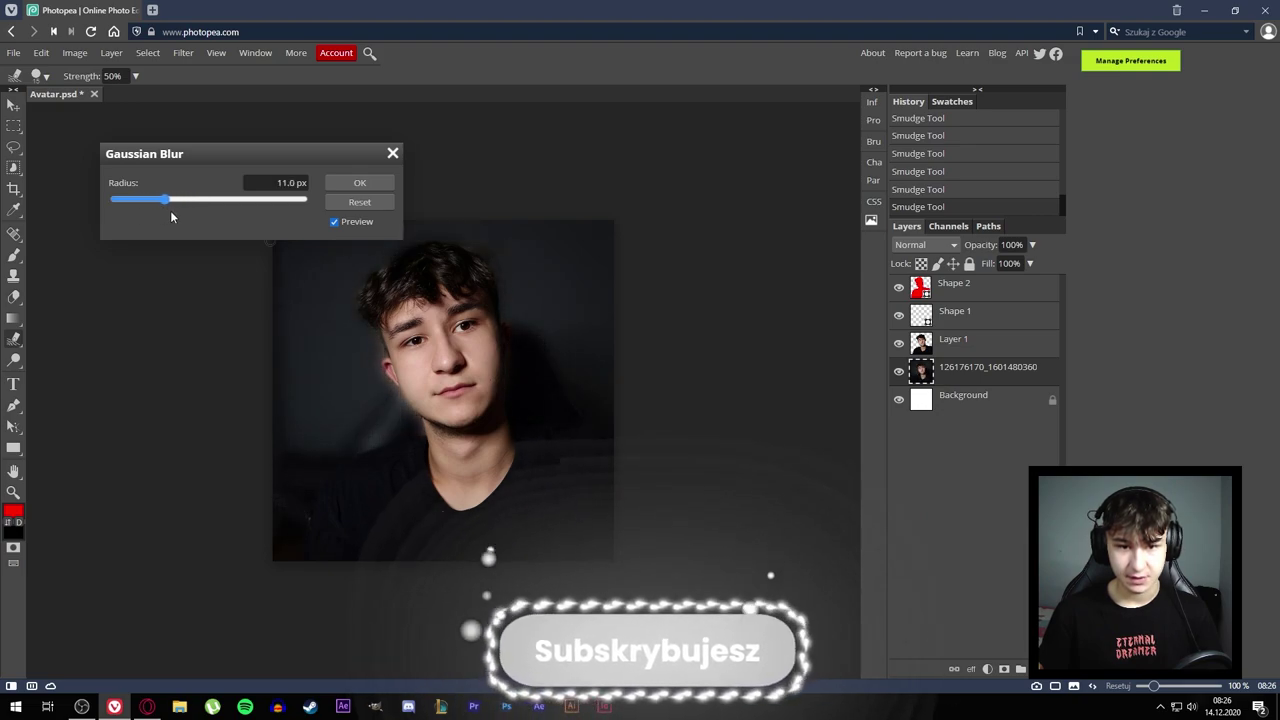
{"action": "left_click", "coordinate": [359, 182]}
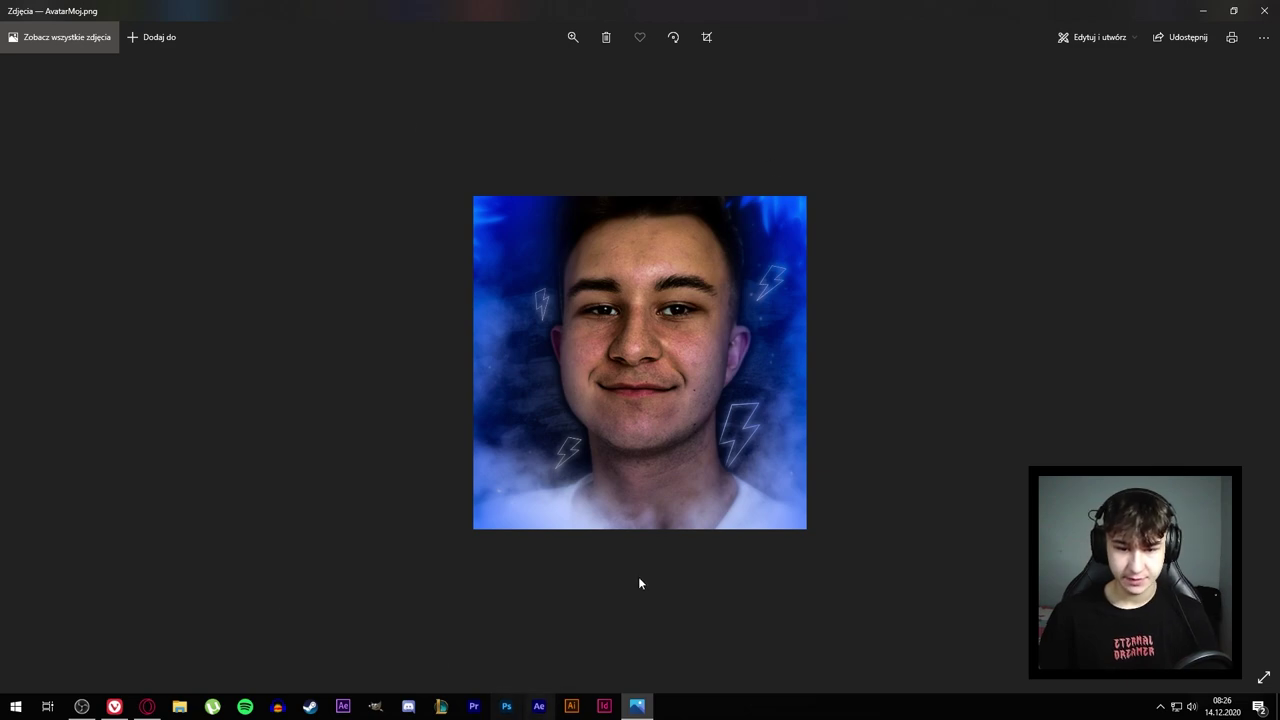
{"action": "left_click", "coordinate": [115, 707]}
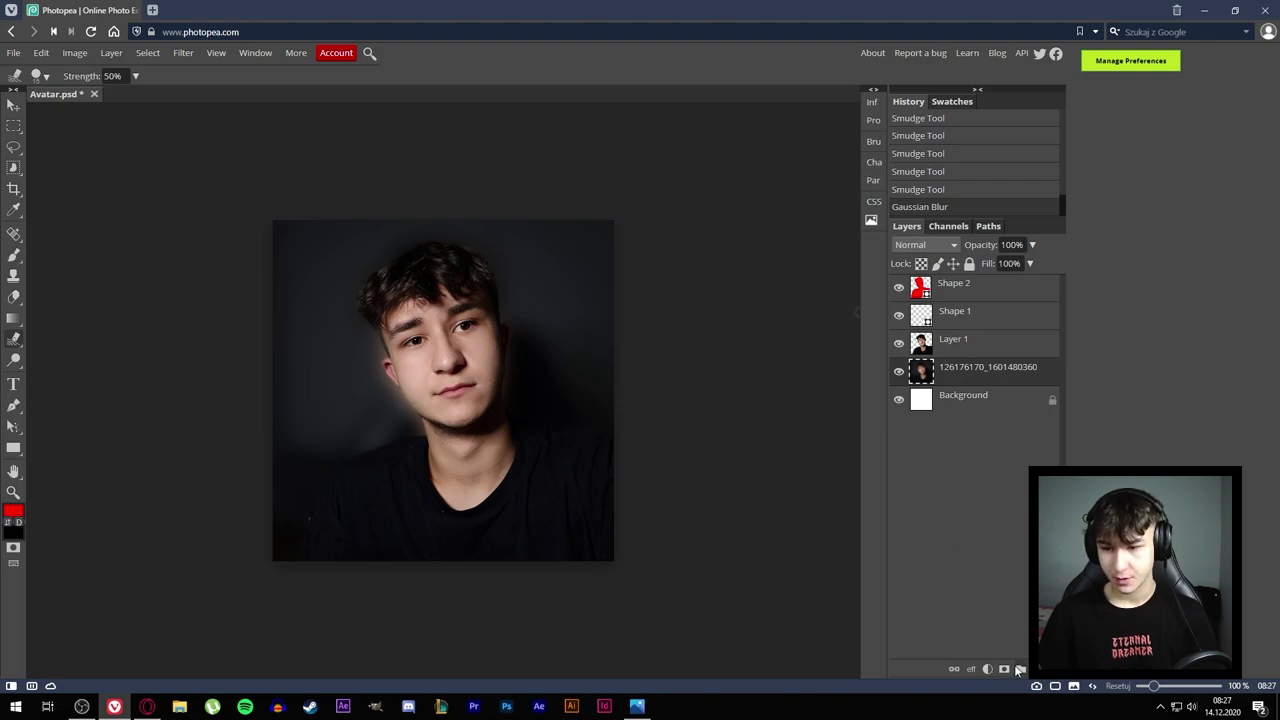
- Add then undo a mask on the photo layer, and add a Hue/Saturation adjustment layer
{"action": "left_click", "coordinate": [1004, 670]}
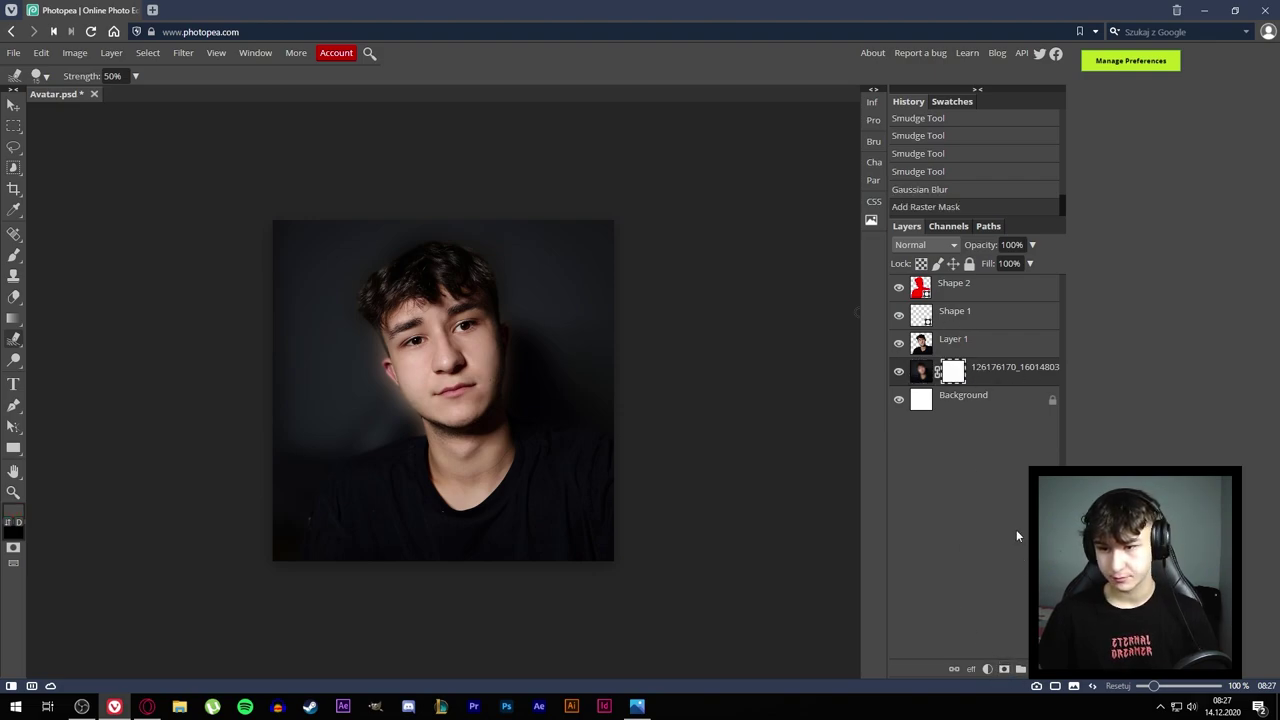
{"action": "key", "text": "ctrl+z"}
{"action": "left_click", "coordinate": [988, 669]}
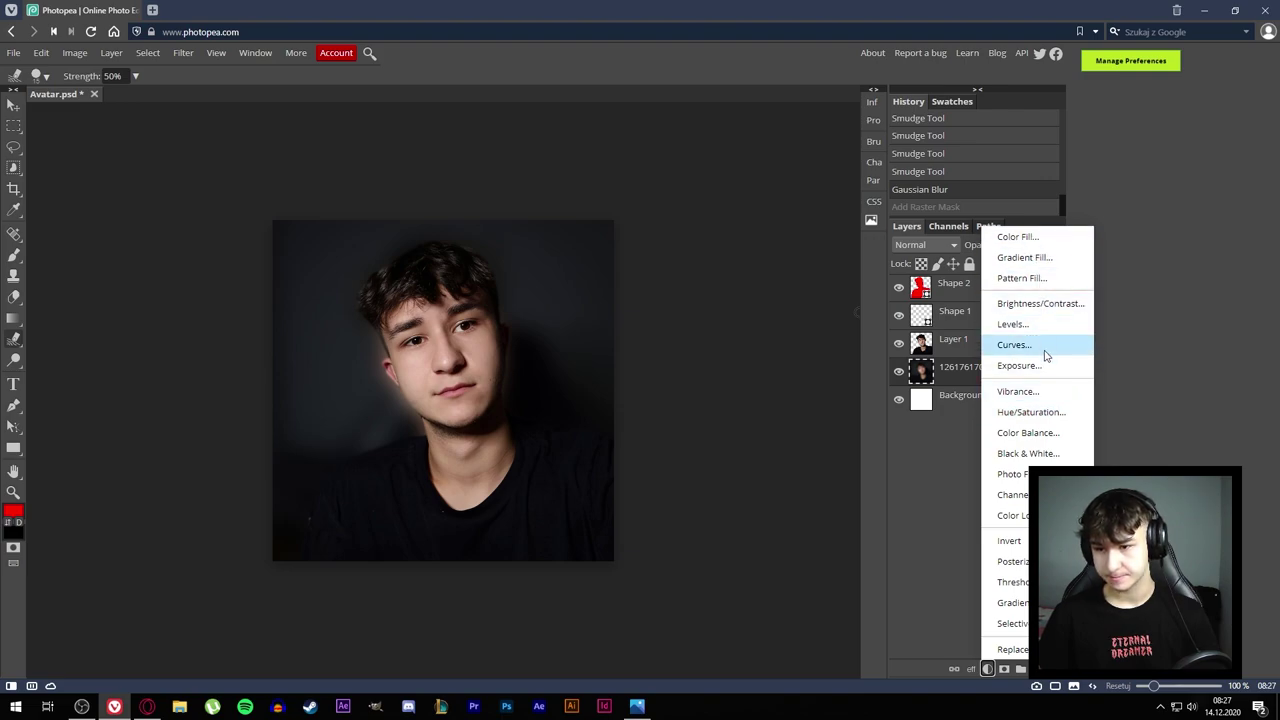
{"action": "left_click", "coordinate": [1031, 413]}
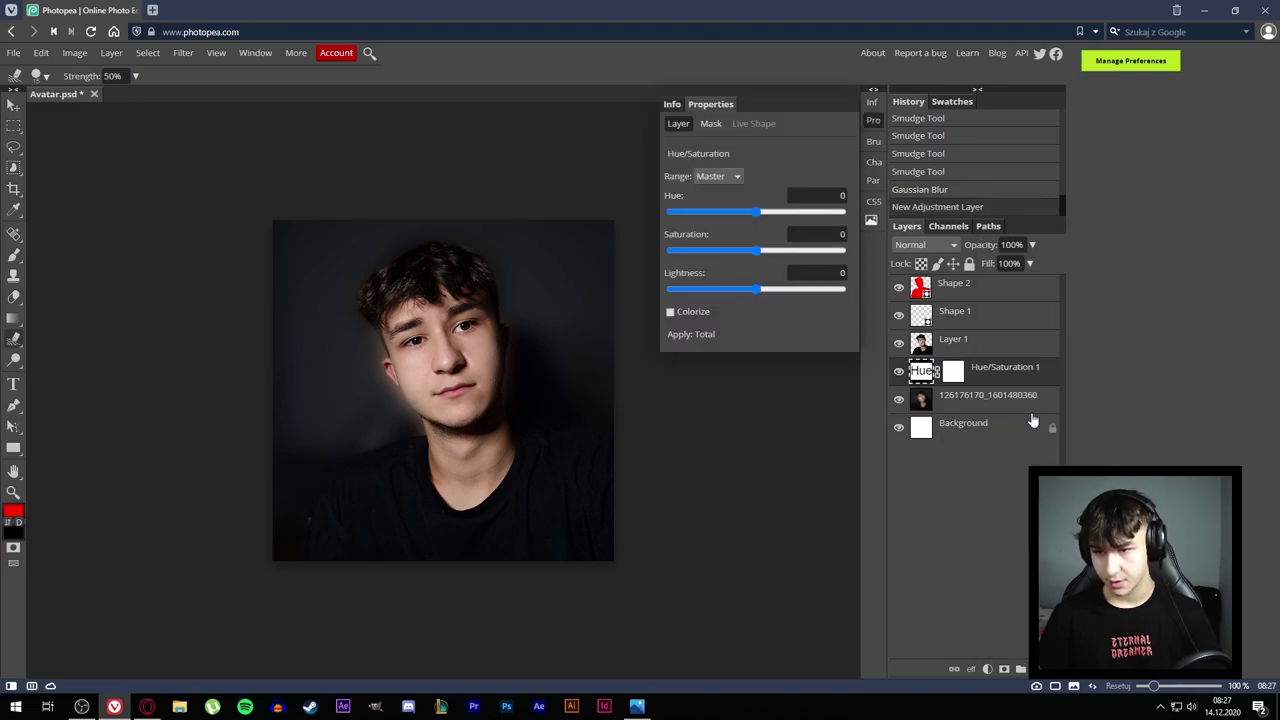
- Colorize the adjustment with Saturation 100, Hue -160 and Lightness 4
{"action": "left_click", "coordinate": [671, 312]}
{"action": "left_click_drag", "start_coordinate": [757, 250], "coordinate": [855, 244]}
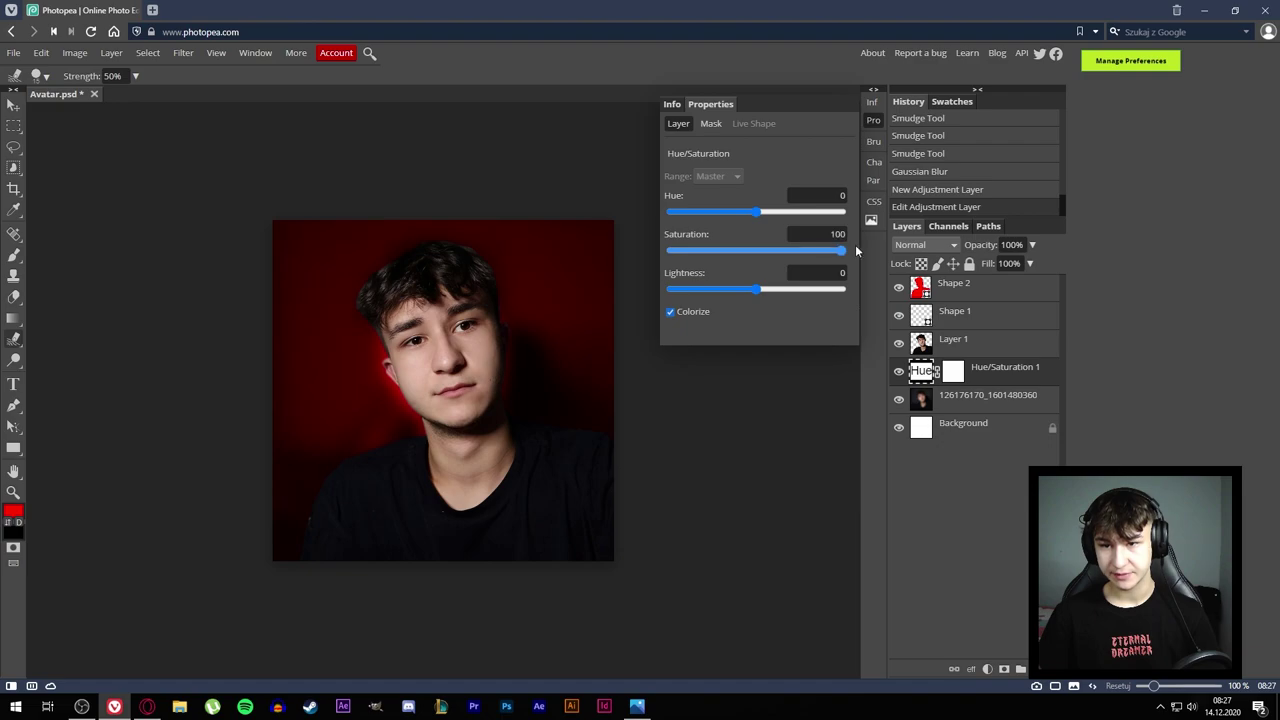
{"action": "mouse_move", "coordinate": [755, 216]}
{"action": "left_mouse_down"}
{"action": "mouse_move", "coordinate": [798, 215]}
{"action": "mouse_move", "coordinate": [690, 219]}
{"action": "mouse_move", "coordinate": [805, 212]}
{"action": "mouse_move", "coordinate": [657, 211]}
{"action": "mouse_move", "coordinate": [681, 215]}
{"action": "left_mouse_up"}
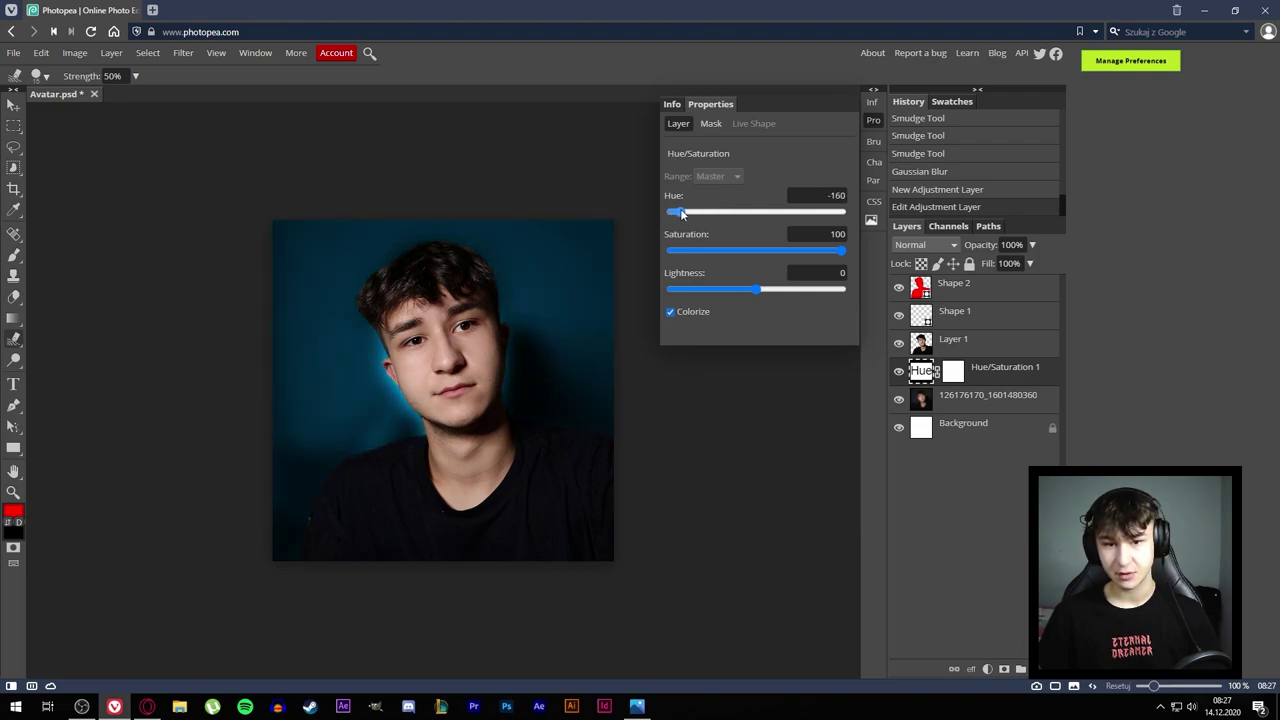
{"action": "mouse_move", "coordinate": [765, 293]}
{"action": "left_mouse_down"}
{"action": "mouse_move", "coordinate": [753, 290]}
{"action": "mouse_move", "coordinate": [781, 288]}
{"action": "mouse_move", "coordinate": [736, 294]}
{"action": "mouse_move", "coordinate": [776, 297]}
{"action": "mouse_move", "coordinate": [763, 304]}
{"action": "mouse_move", "coordinate": [759, 289]}
{"action": "left_mouse_up"}
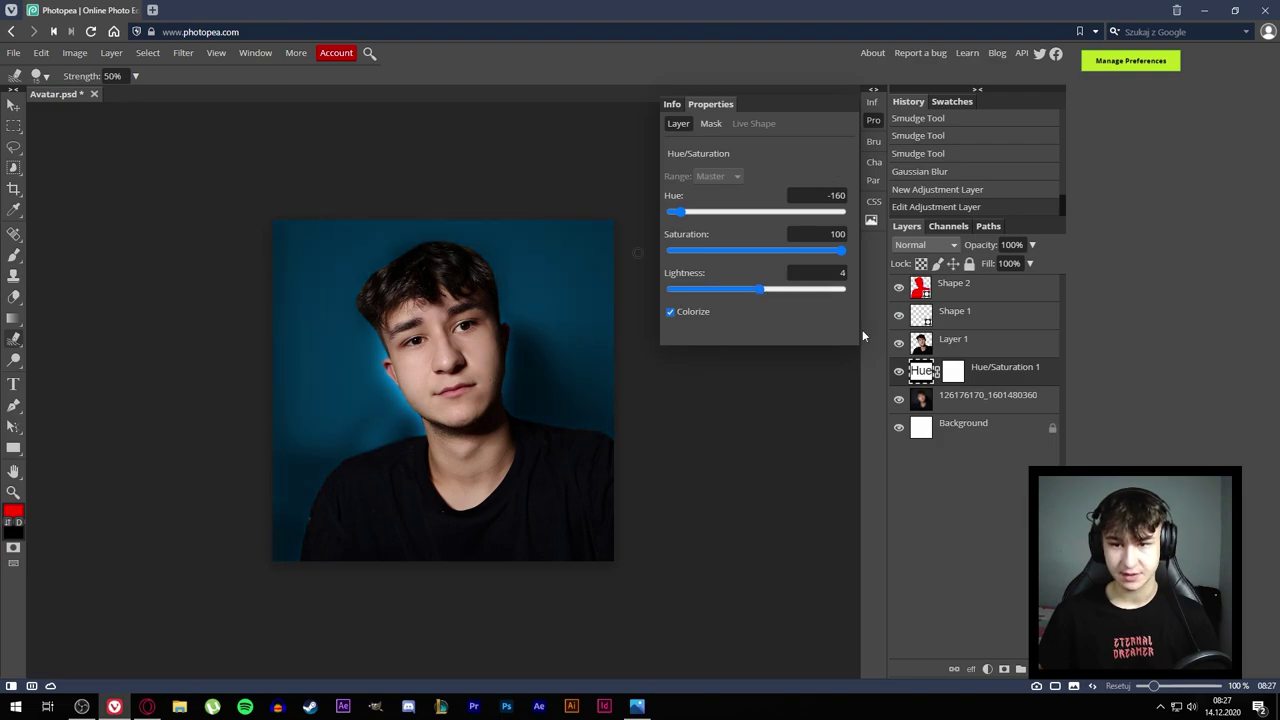
{"action": "left_click", "coordinate": [672, 104]}
{"action": "left_click", "coordinate": [728, 104]}
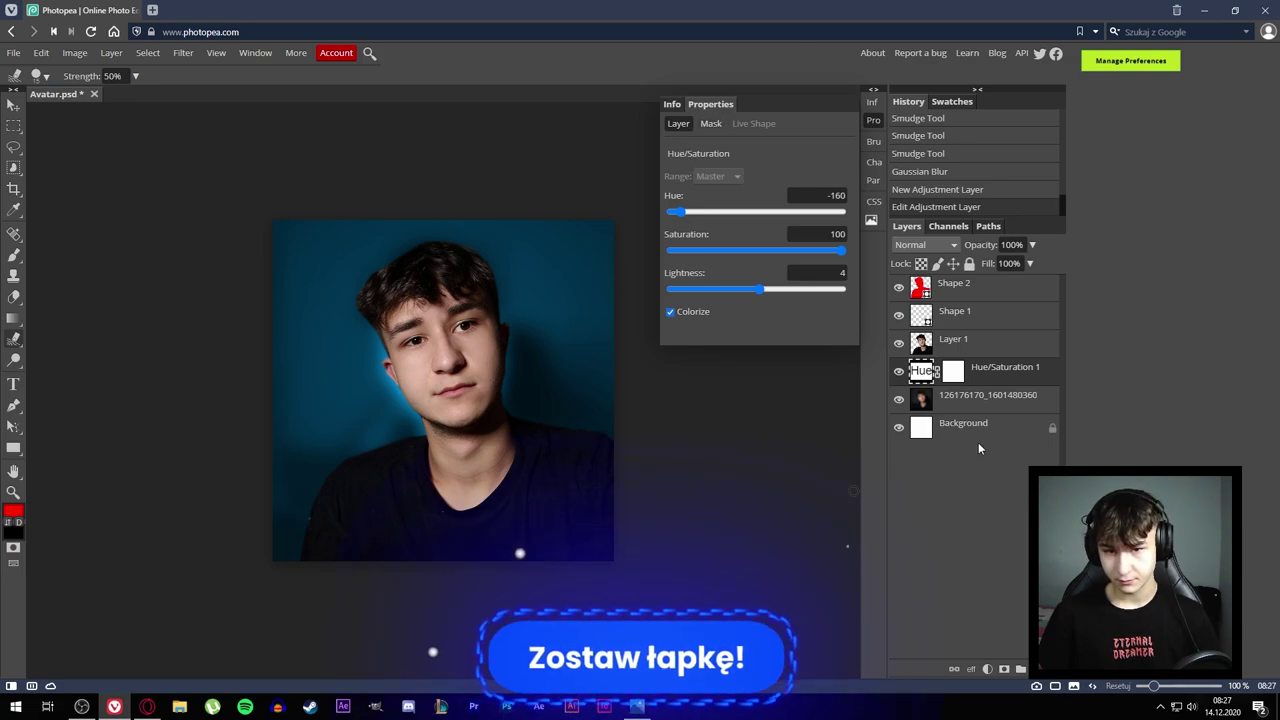
- Hide the Info/Properties panel and open the Hue/Saturation 1 layer's context menu
{"action": "left_click", "coordinate": [988, 395]}
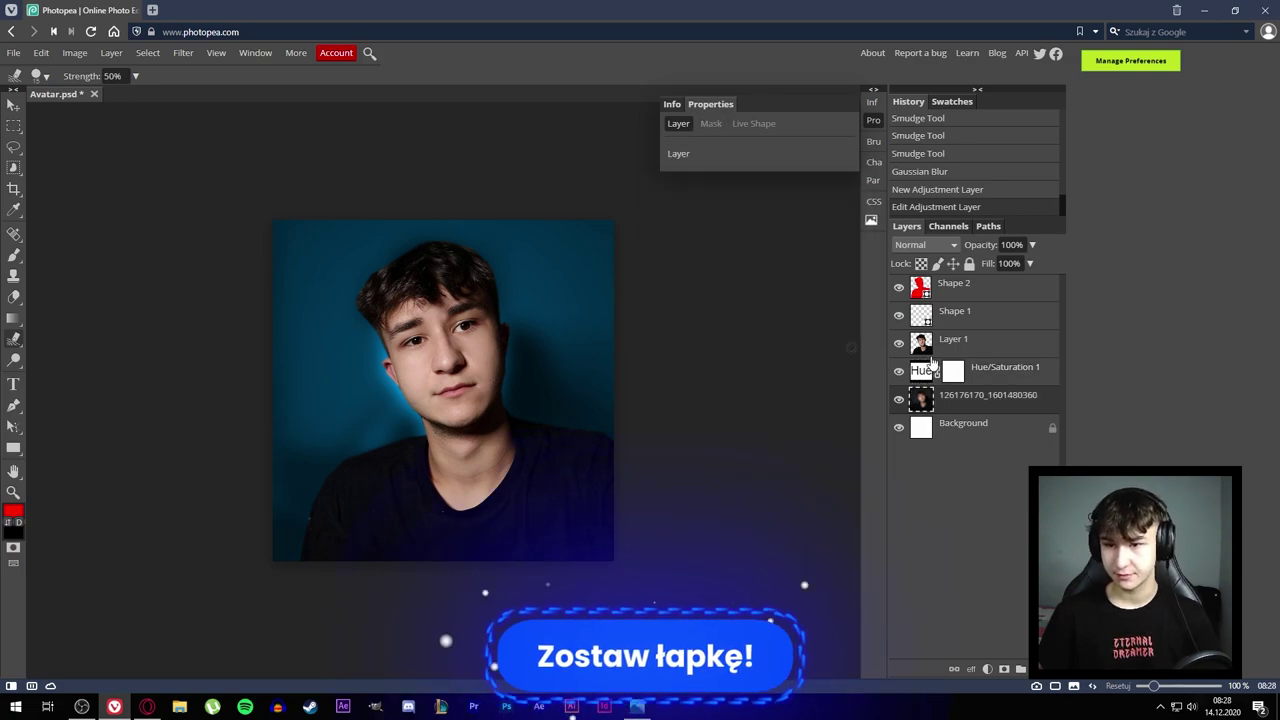
{"action": "right_click", "coordinate": [784, 104]}
{"action": "left_click", "coordinate": [780, 104]}
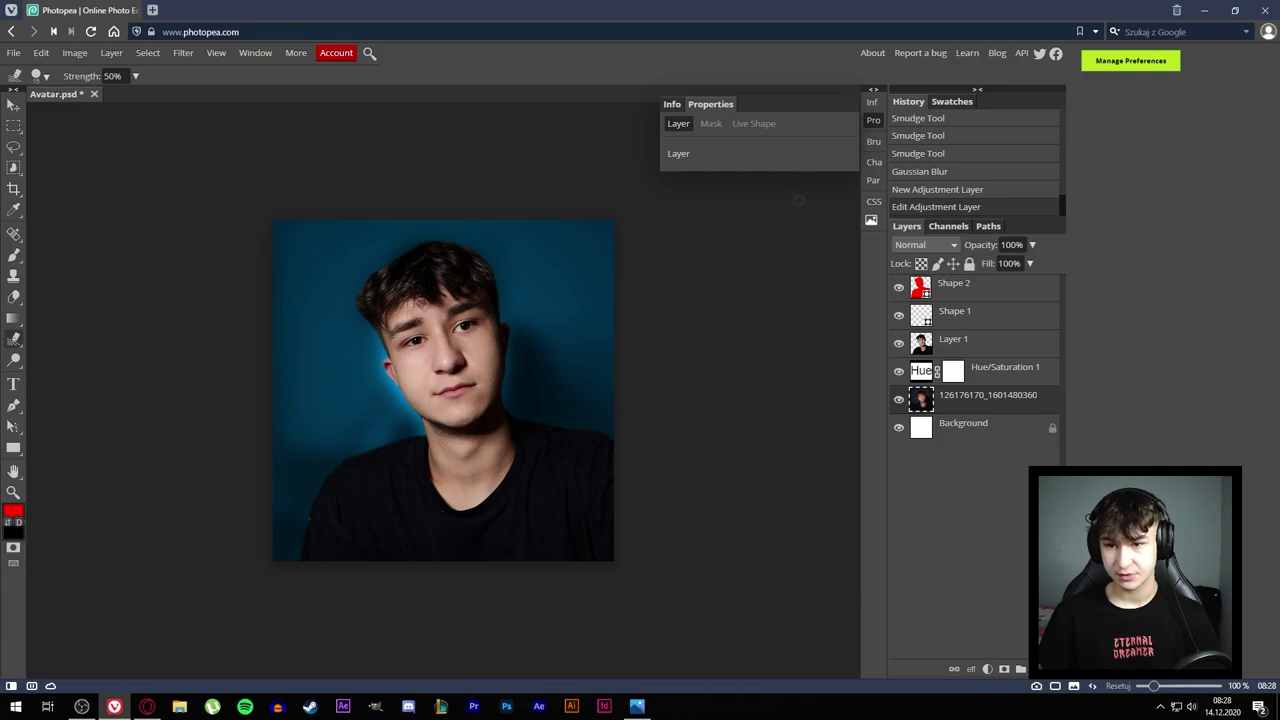
{"action": "left_click", "coordinate": [672, 104]}
{"action": "left_click", "coordinate": [871, 103]}
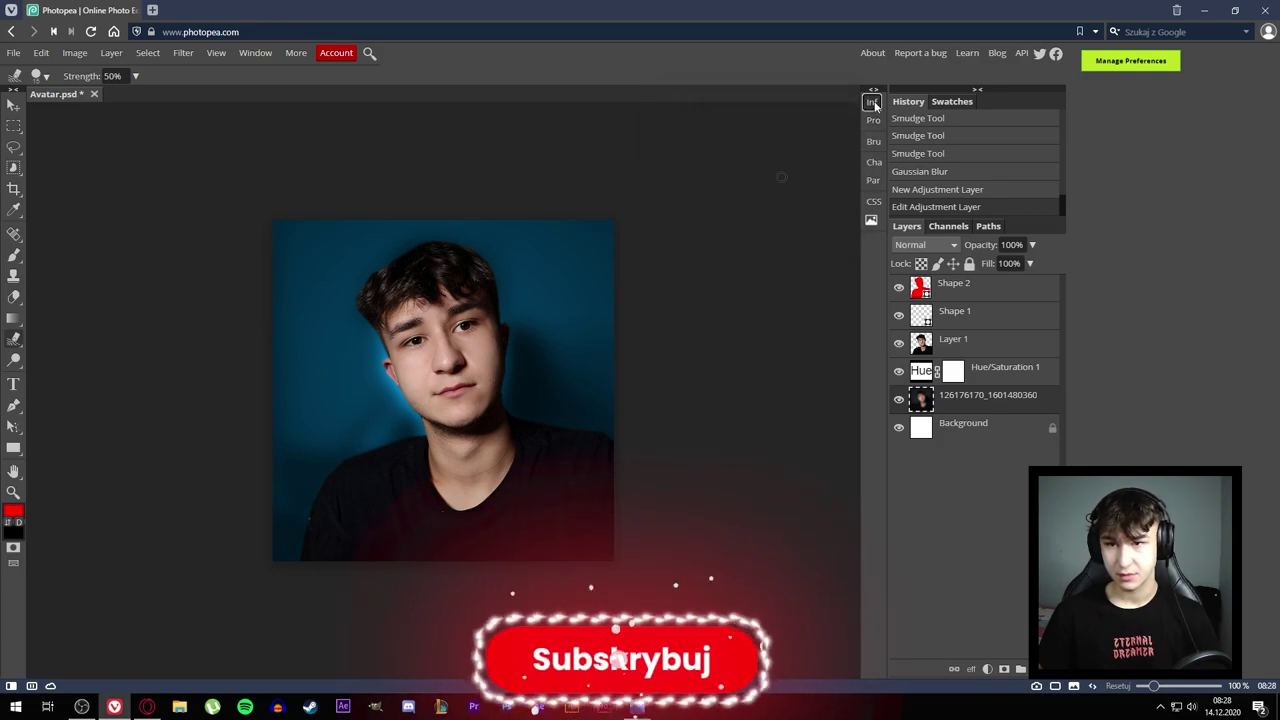
{"action": "left_click", "coordinate": [871, 103]}
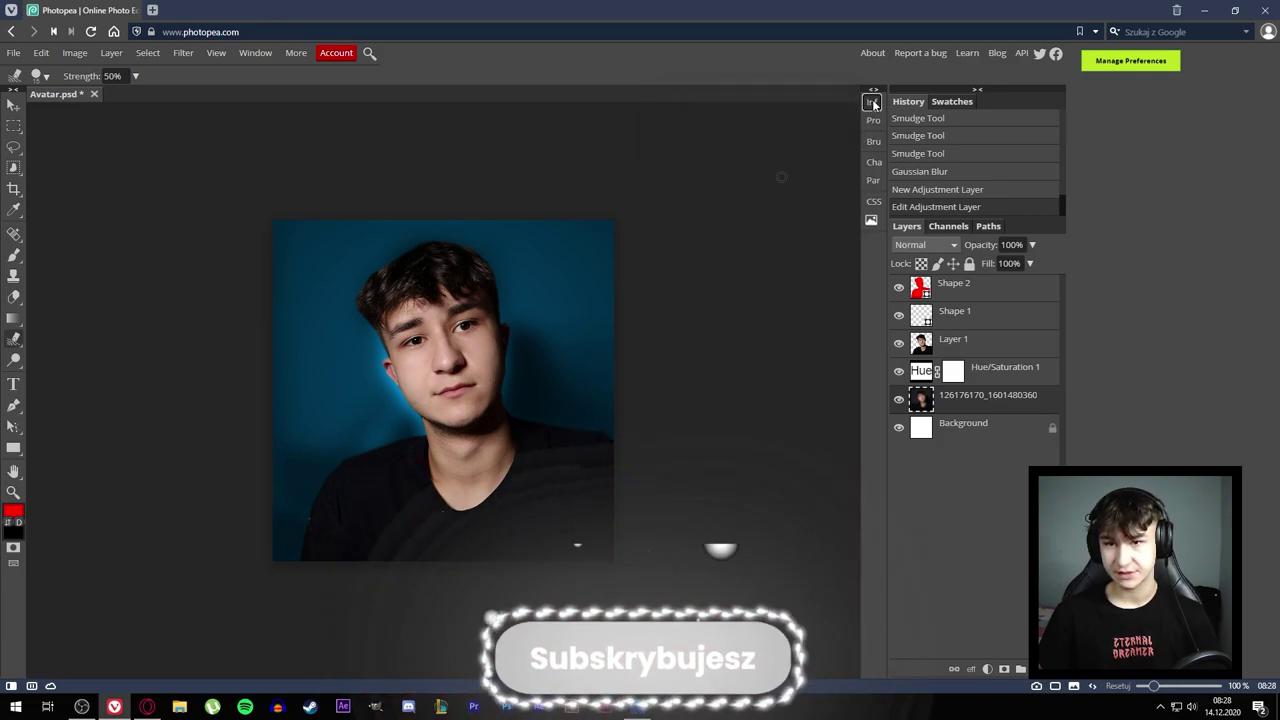
{"action": "left_click", "coordinate": [871, 103]}
{"action": "left_click", "coordinate": [995, 370]}
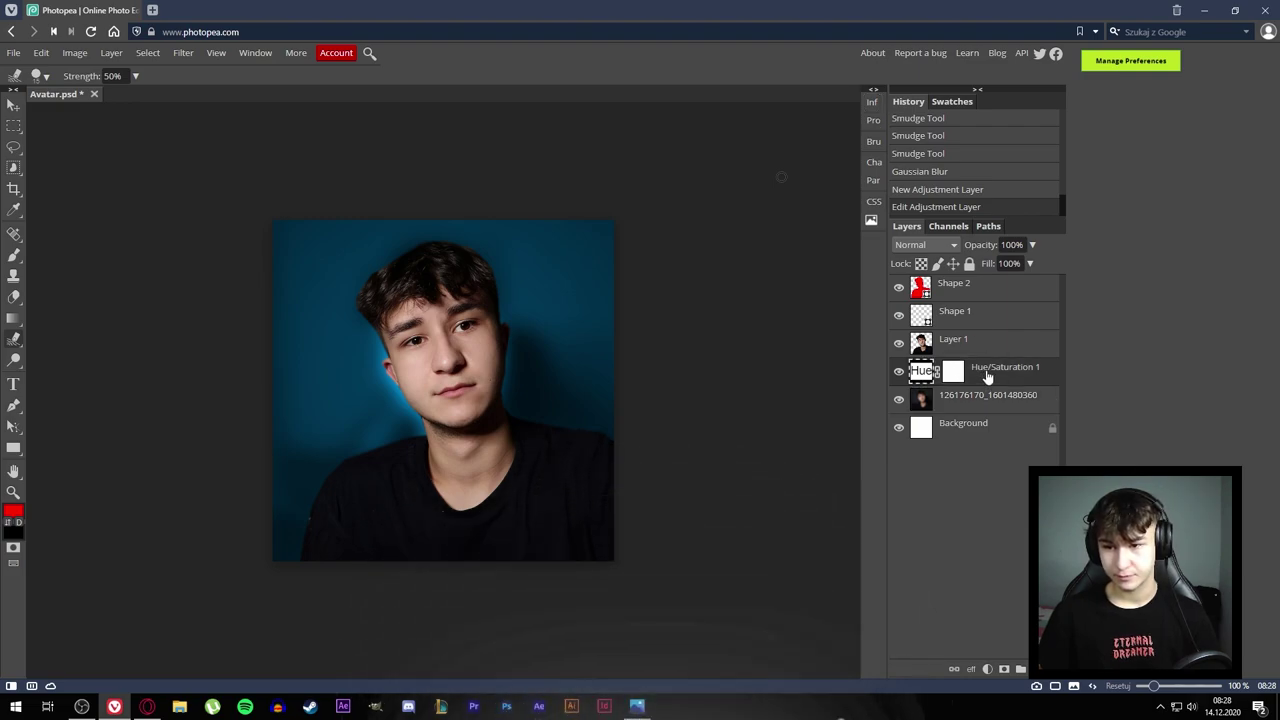
{"action": "right_click", "coordinate": [995, 370]}
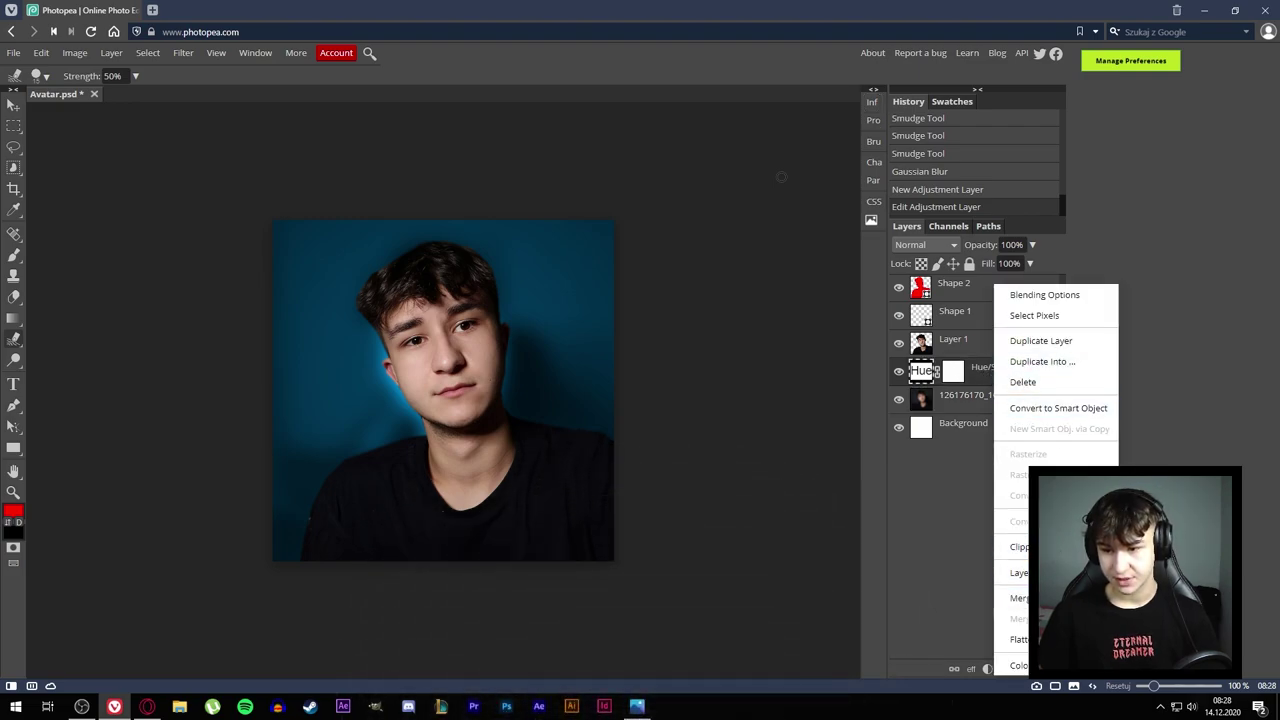
- Merge the blue tint layer down into the background photo
{"action": "left_click", "coordinate": [1020, 598]}
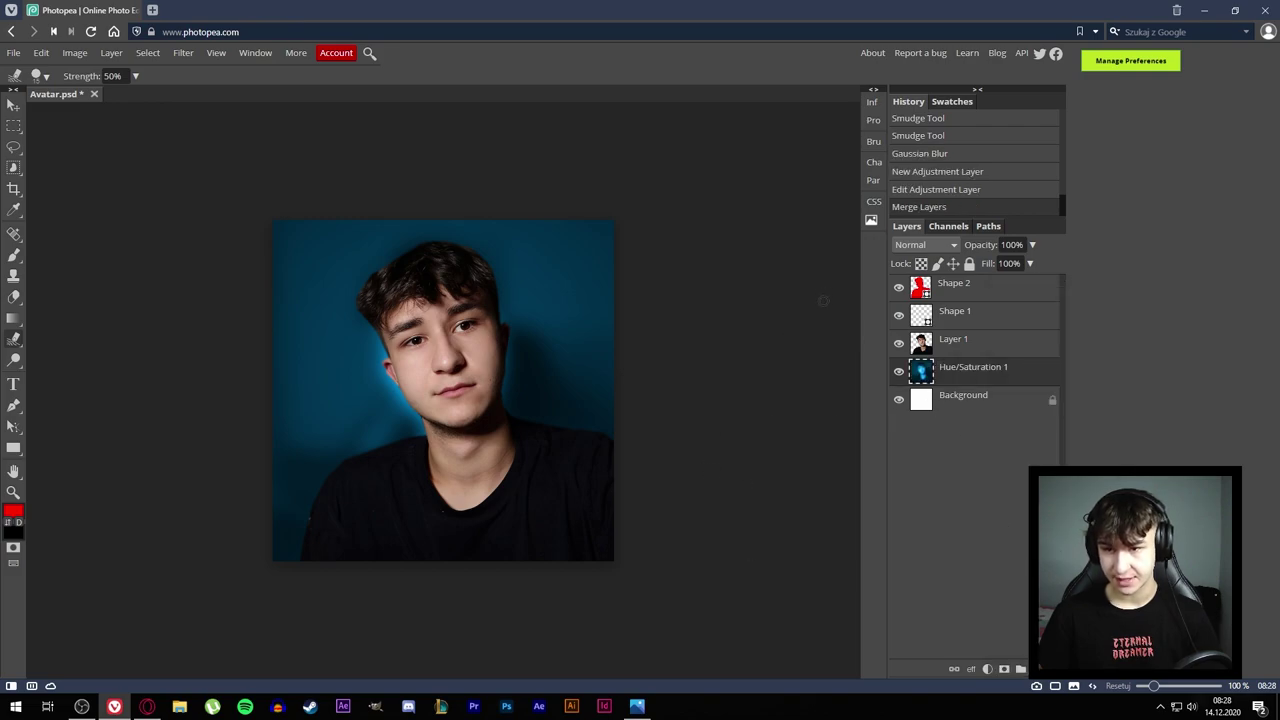
{"action": "double_click", "coordinate": [1033, 371]}
{"action": "left_click_drag", "start_coordinate": [295, 154], "coordinate": [352, 151]}
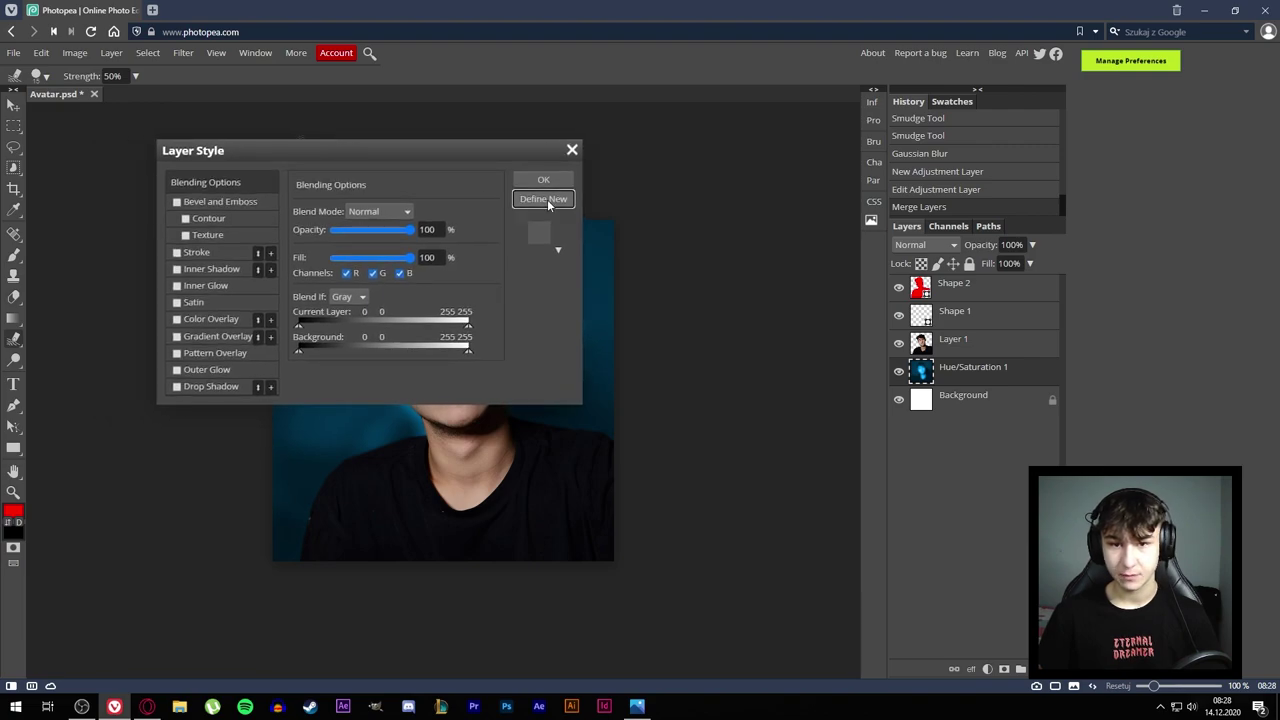
{"action": "left_click", "coordinate": [572, 150]}
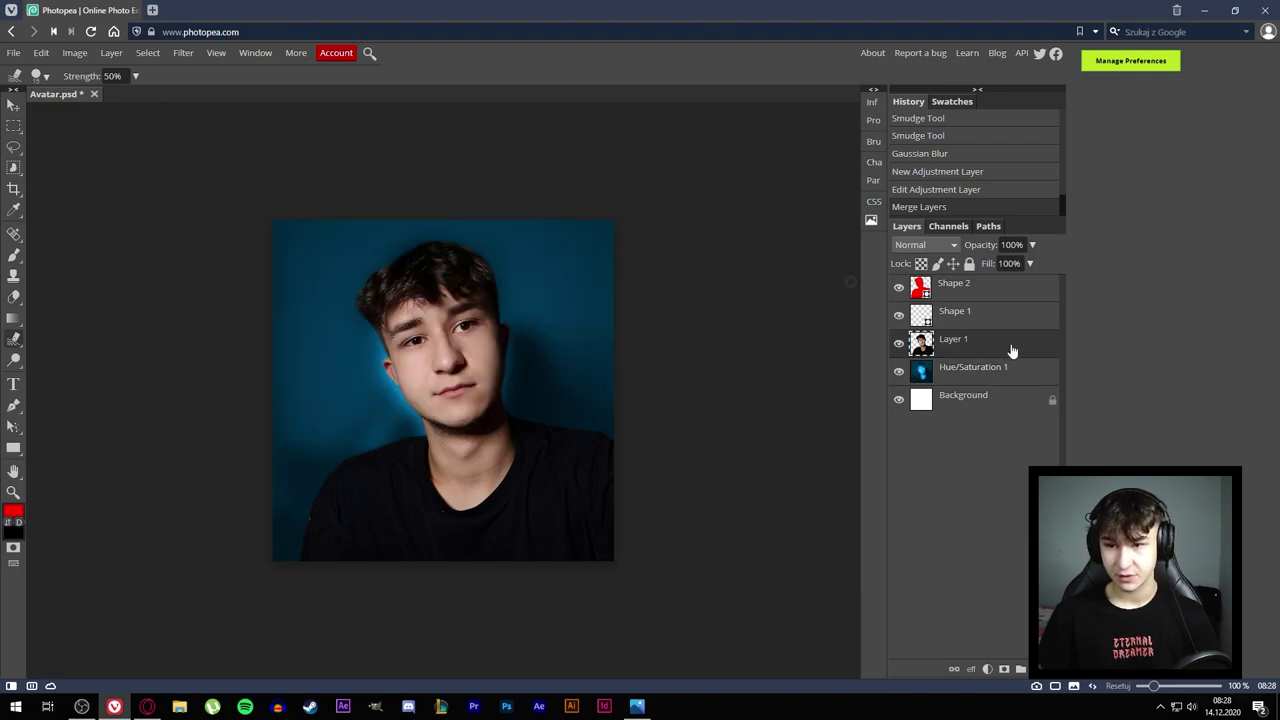
- Give Layer 1 a Multiply drop shadow: 100% opacity, 0 px distance, 22 px size, knockout toggled
{"action": "right_click", "coordinate": [958, 345]}
{"action": "key", "text": "Escape"}
{"action": "double_click", "coordinate": [1000, 346]}
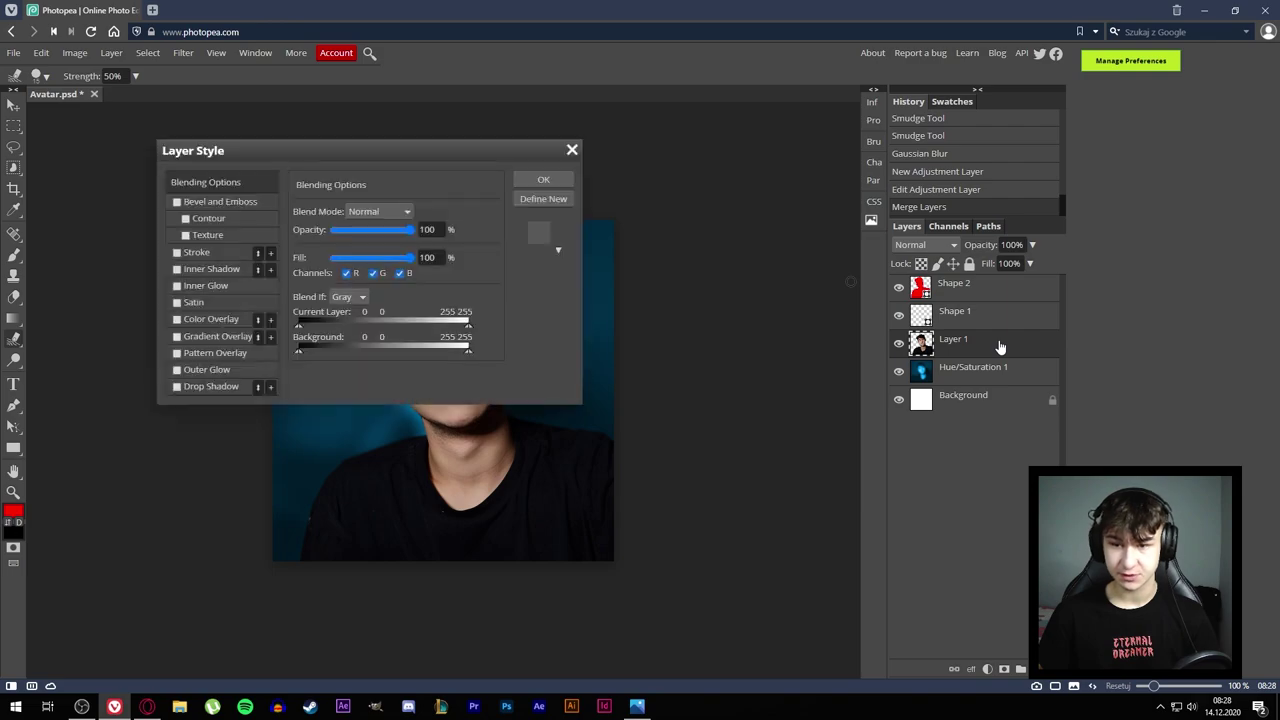
{"action": "left_click_drag", "start_coordinate": [357, 150], "coordinate": [907, 167]}
{"action": "left_click", "coordinate": [727, 404]}
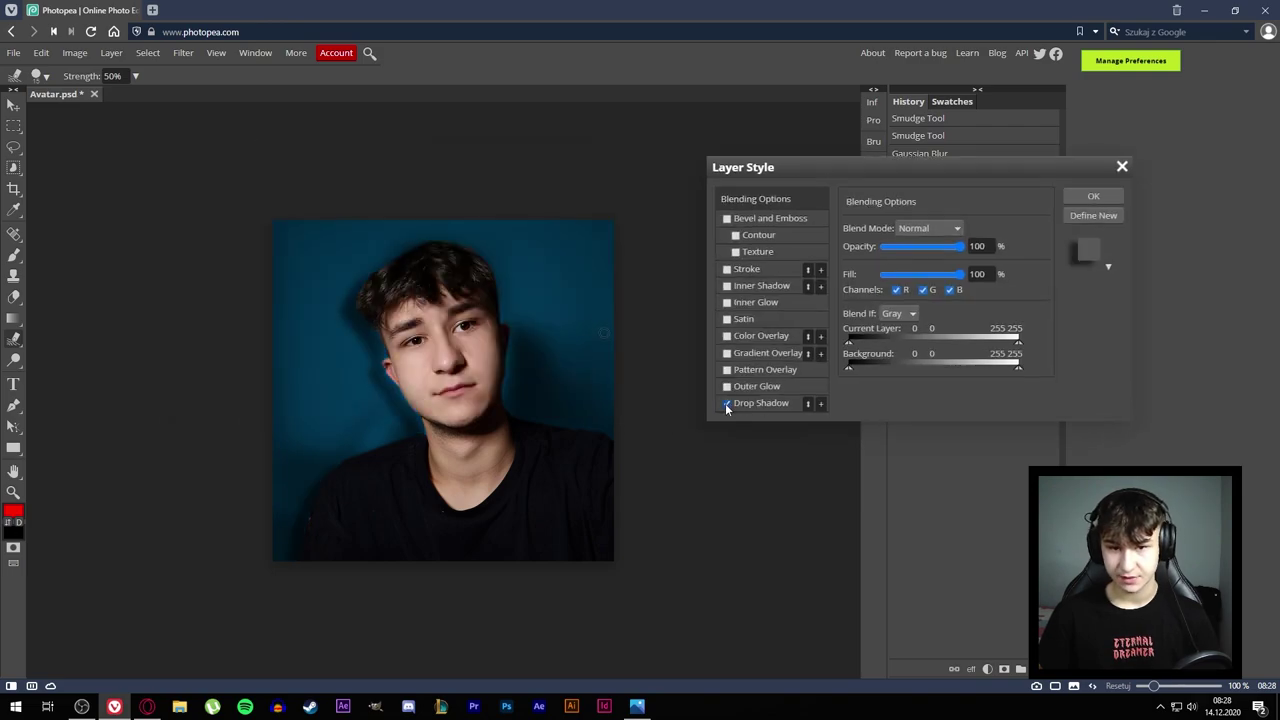
{"action": "left_click", "coordinate": [738, 406]}
{"action": "mouse_move", "coordinate": [960, 292]}
{"action": "left_mouse_down"}
{"action": "mouse_move", "coordinate": [893, 311]}
{"action": "mouse_move", "coordinate": [904, 335]}
{"action": "left_mouse_up"}
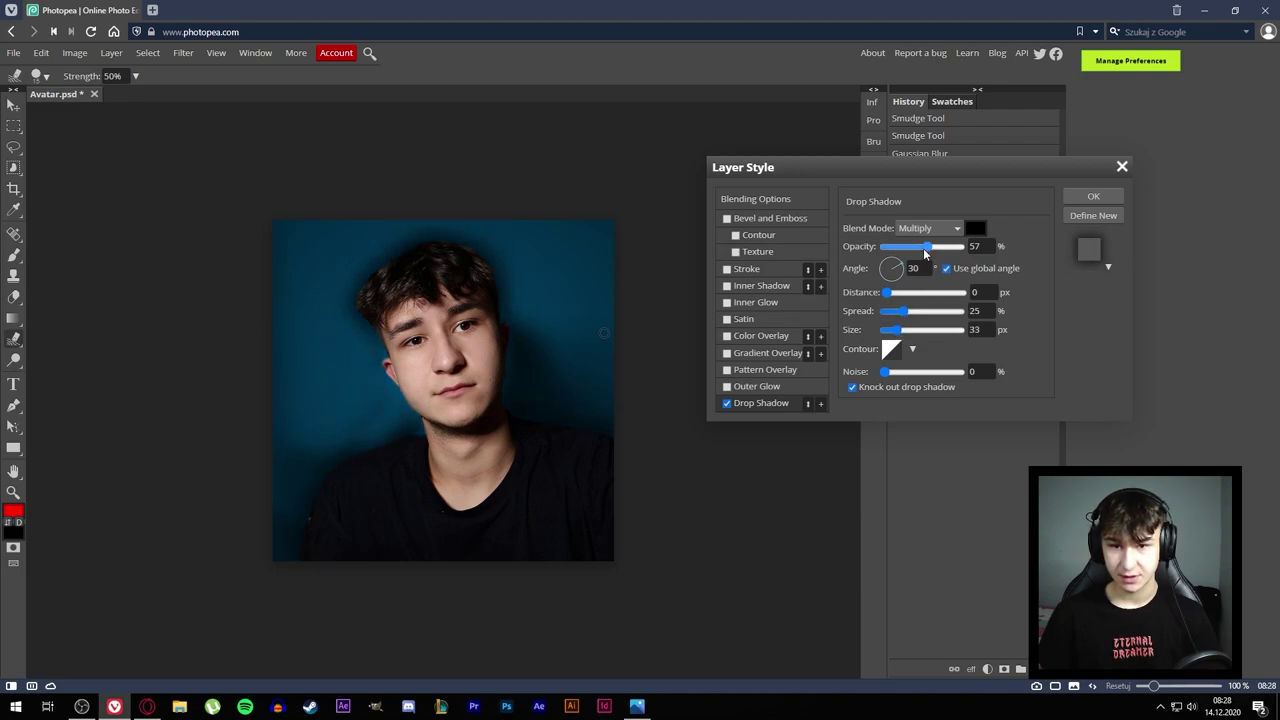
{"action": "left_click_drag", "start_coordinate": [925, 253], "coordinate": [957, 253]}
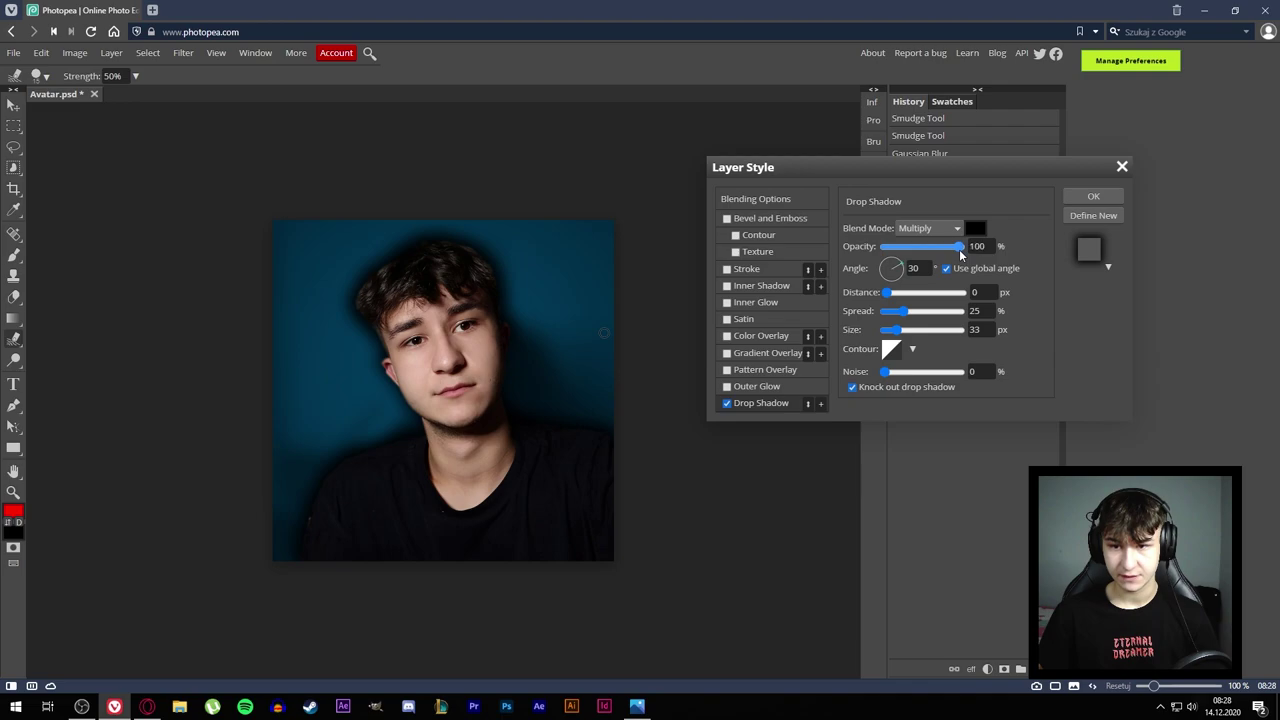
{"action": "left_click", "coordinate": [851, 388]}
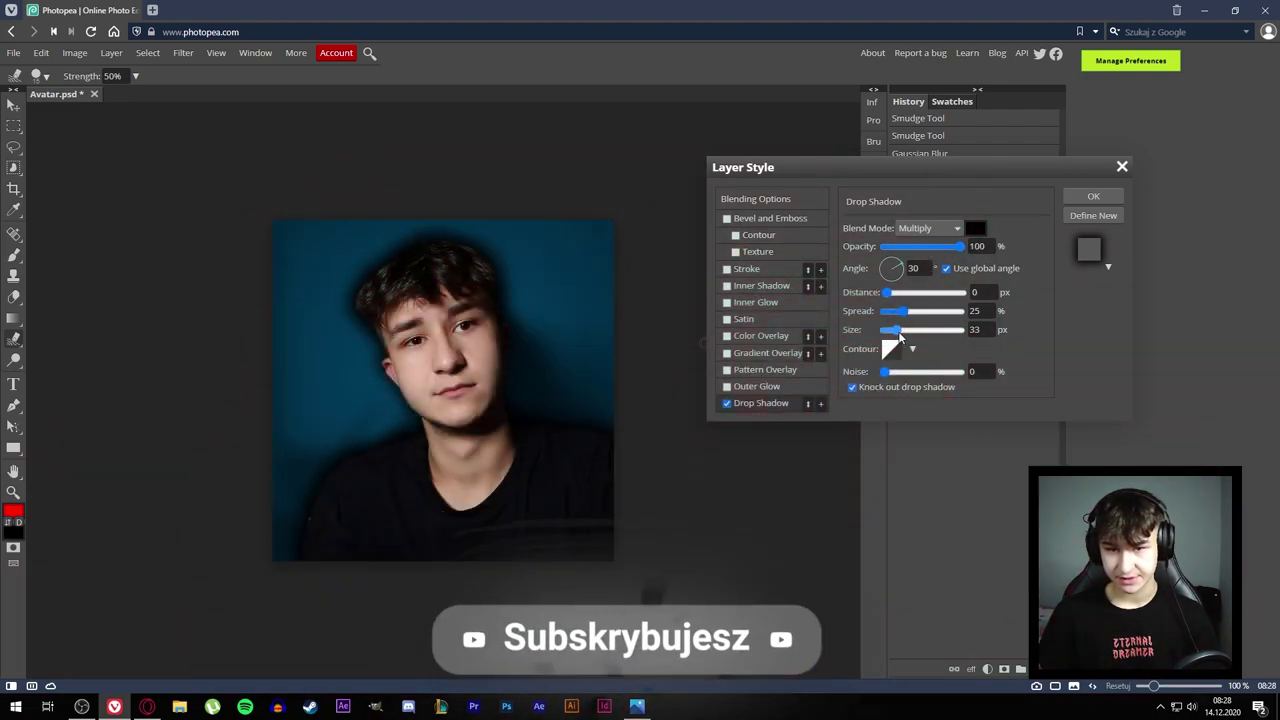
{"action": "left_click_drag", "start_coordinate": [899, 337], "coordinate": [893, 332]}
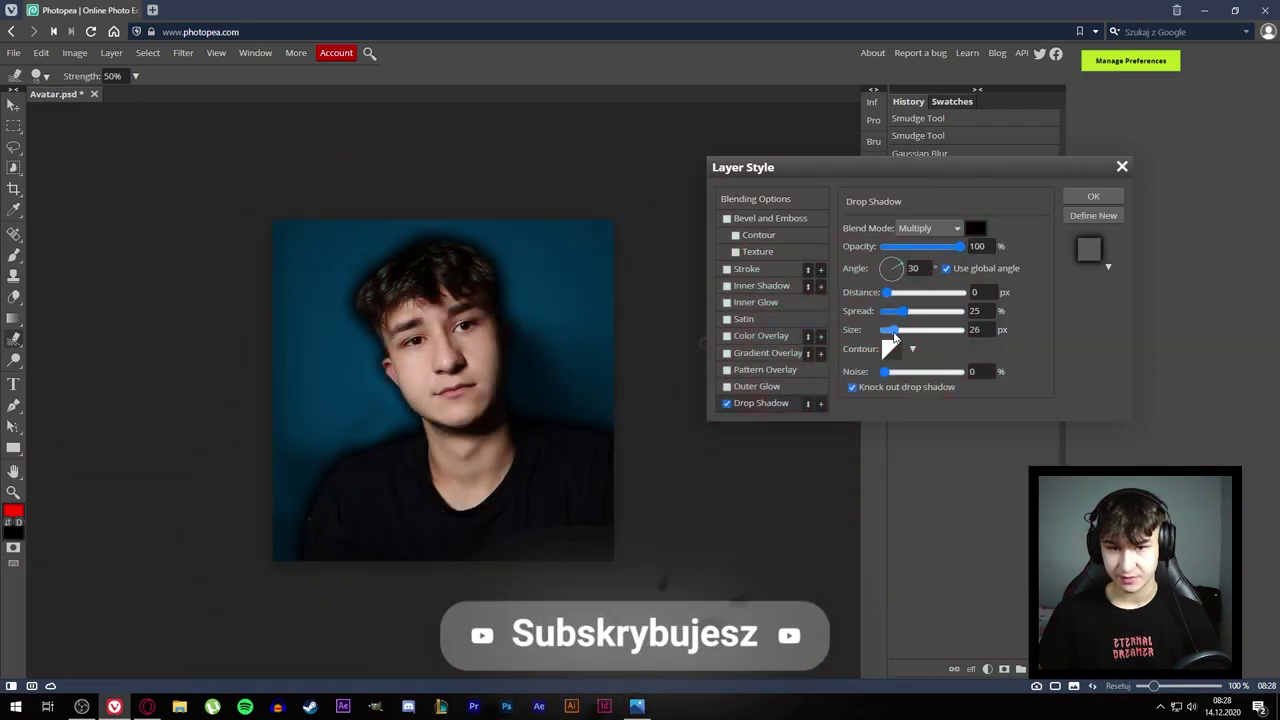
- Enable a white Inner Shadow on the cutout with 0 px distance, 14% spread, 27 px size
{"action": "left_click", "coordinate": [727, 286]}
{"action": "mouse_move", "coordinate": [886, 292]}
{"action": "left_mouse_down"}
{"action": "mouse_move", "coordinate": [919, 292]}
{"action": "mouse_move", "coordinate": [860, 293]}
{"action": "left_mouse_up"}
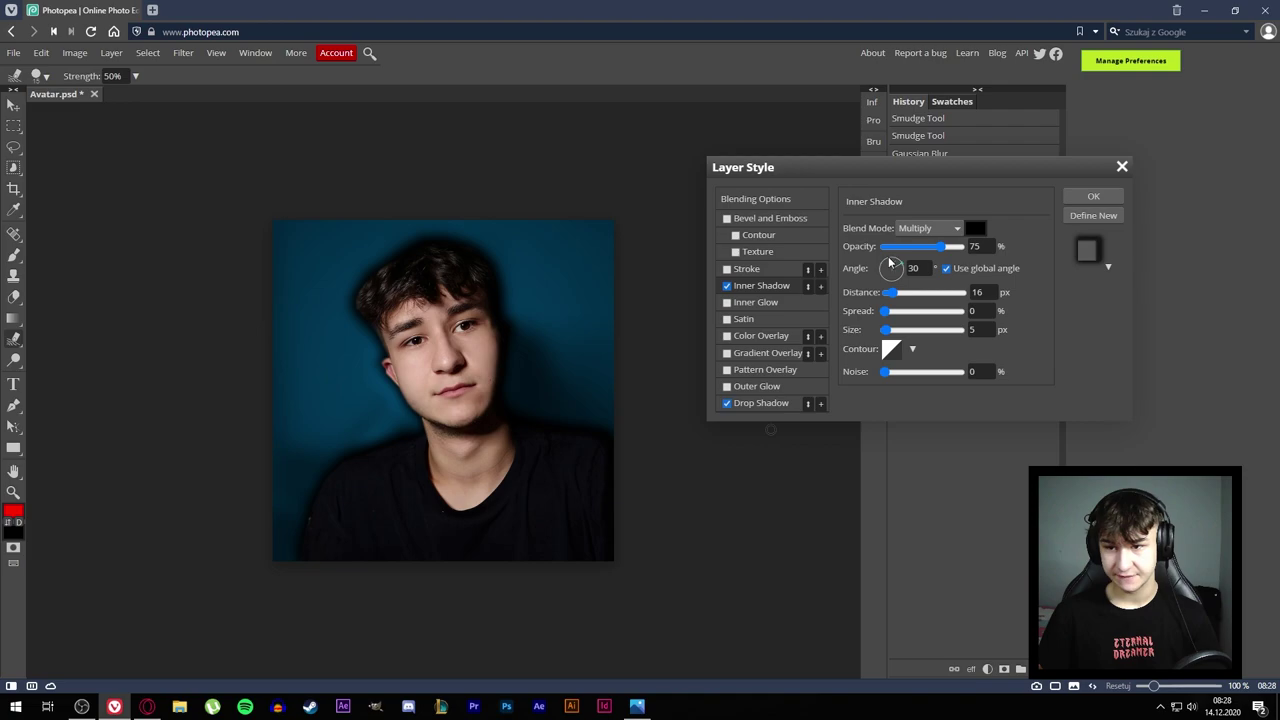
{"action": "left_click", "coordinate": [975, 228]}
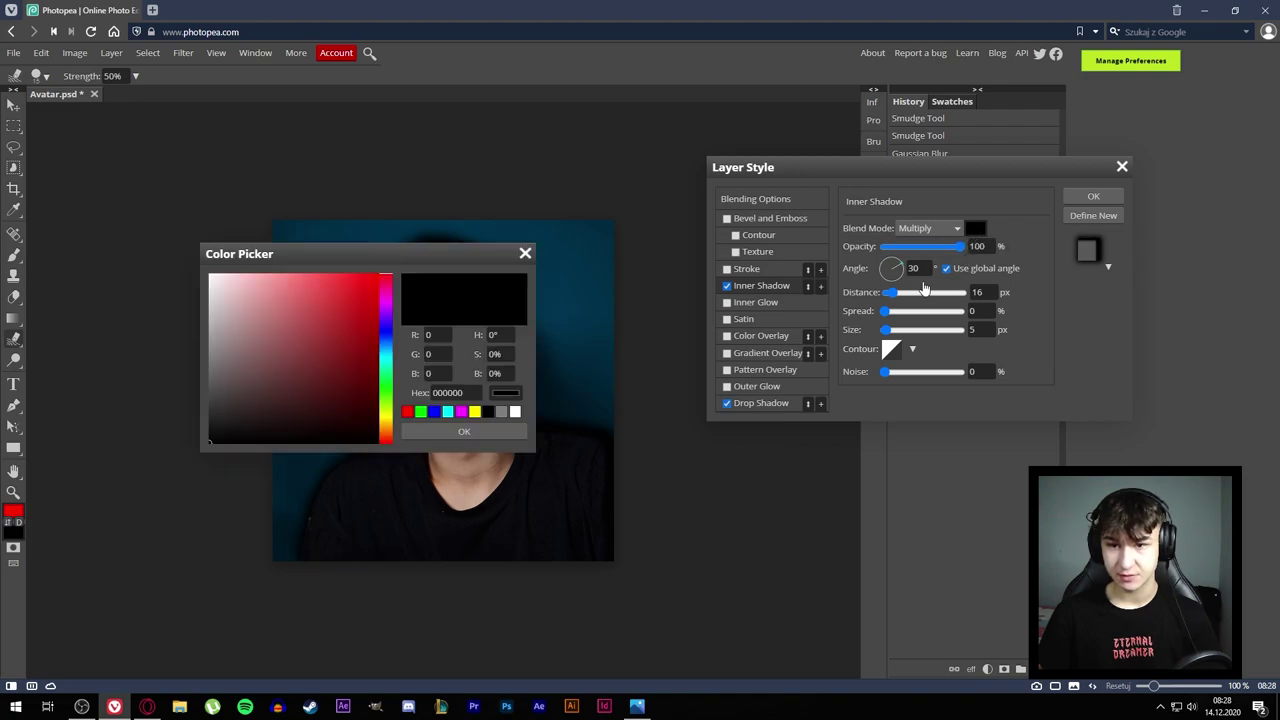
{"action": "left_click_drag", "start_coordinate": [290, 300], "coordinate": [210, 277]}
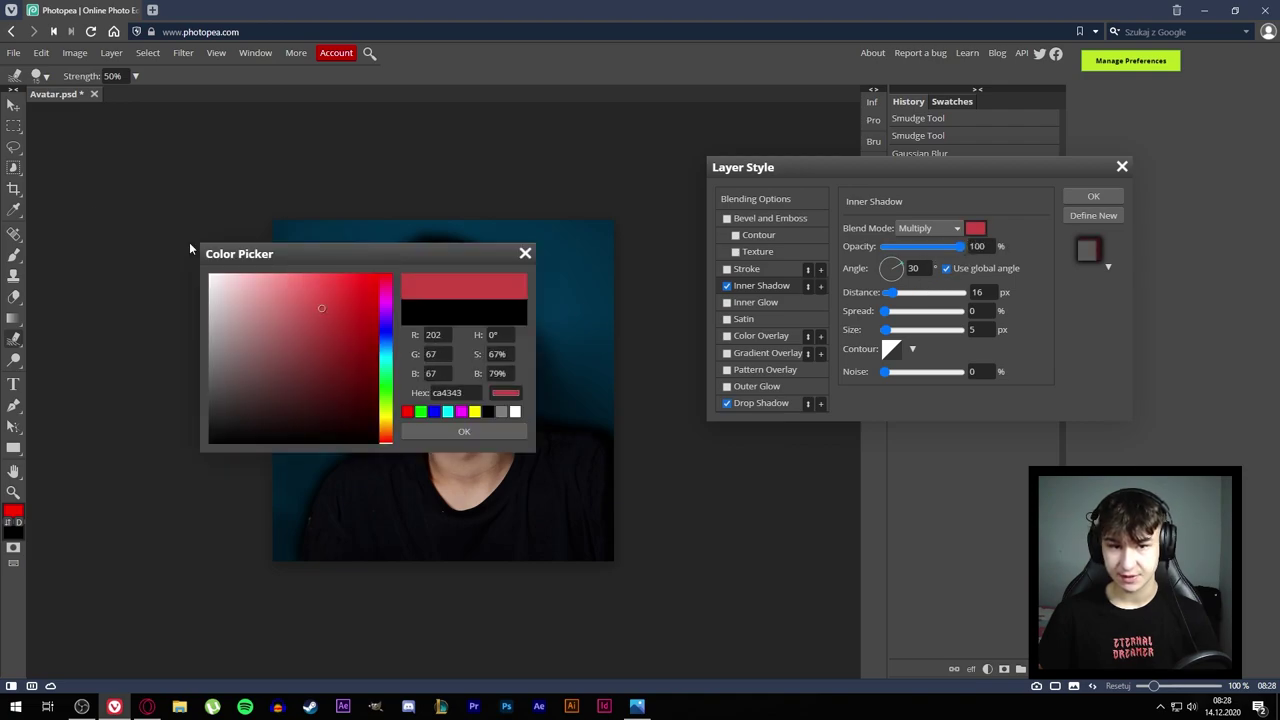
{"action": "left_click", "coordinate": [525, 255]}
{"action": "left_click_drag", "start_coordinate": [890, 292], "coordinate": [862, 293]}
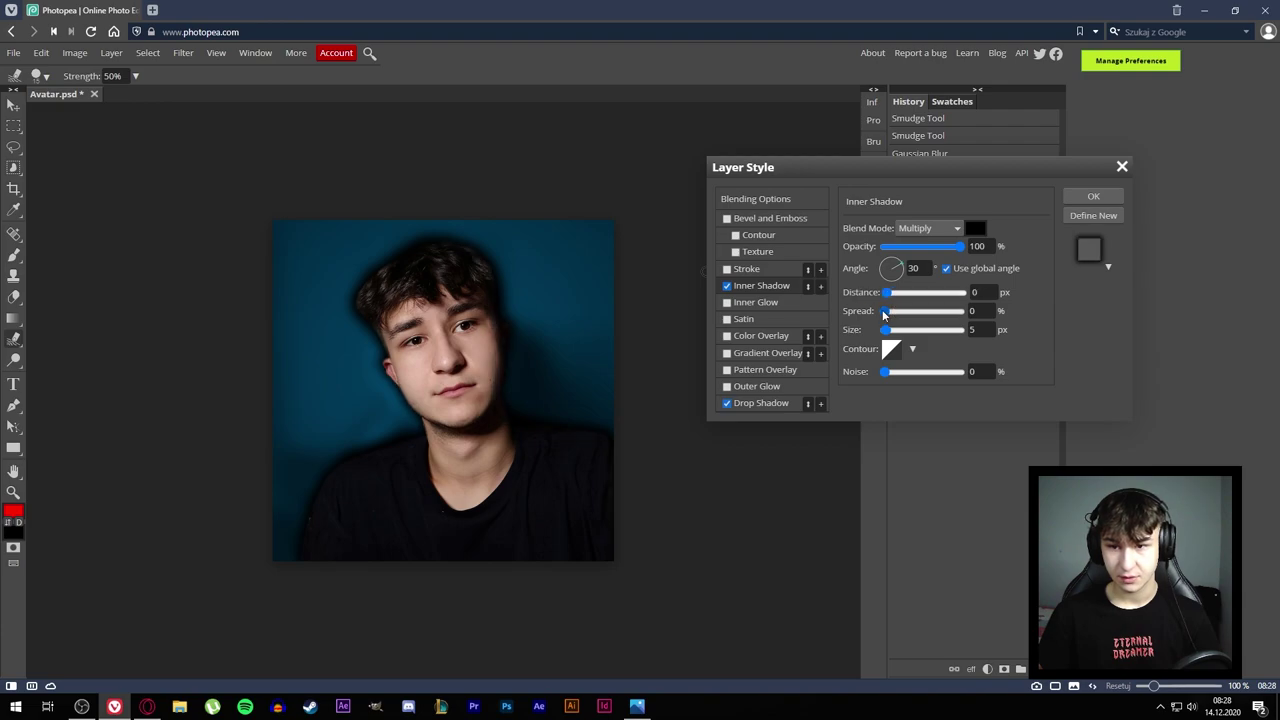
{"action": "left_click_drag", "start_coordinate": [893, 337], "coordinate": [905, 330]}
{"action": "left_click", "coordinate": [975, 228]}
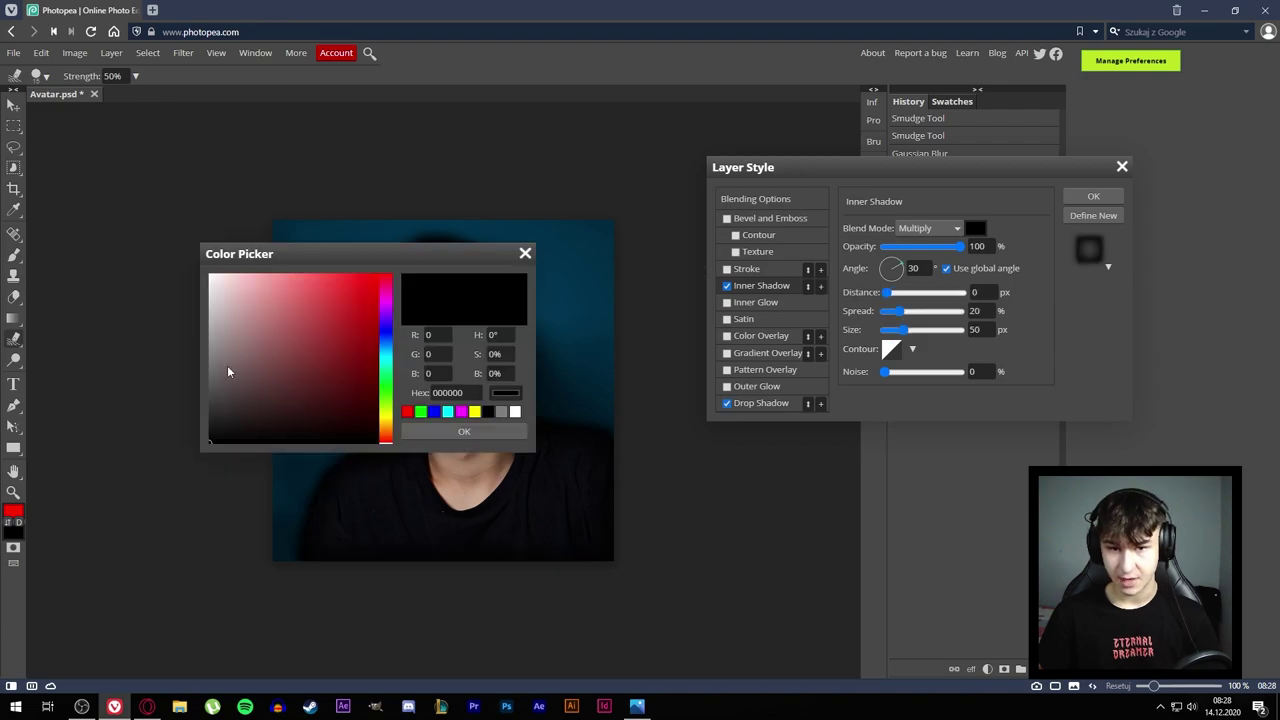
{"action": "left_click_drag", "start_coordinate": [245, 348], "coordinate": [114, 214]}
{"action": "key", "text": "Return"}
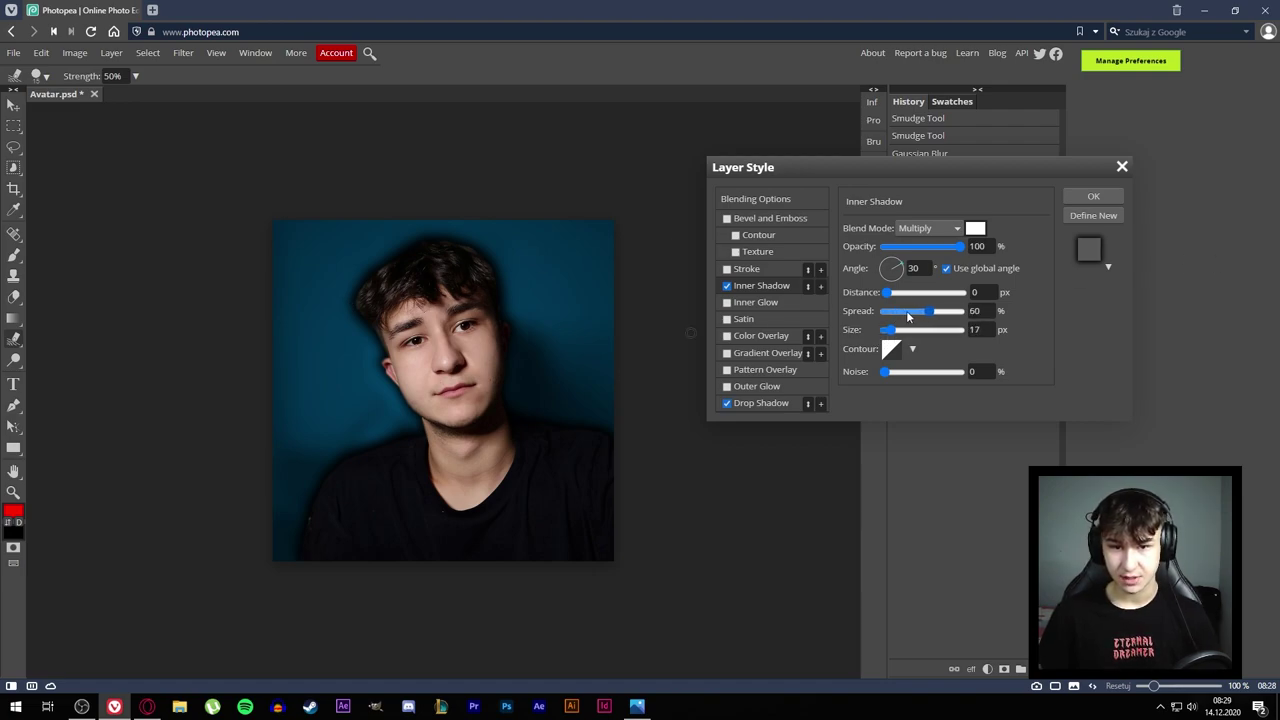
- Switch the inner shadow's blend mode to Screen and lower its opacity
{"action": "left_click", "coordinate": [958, 226]}
{"action": "left_click", "coordinate": [912, 250]}
{"action": "left_click", "coordinate": [928, 228]}
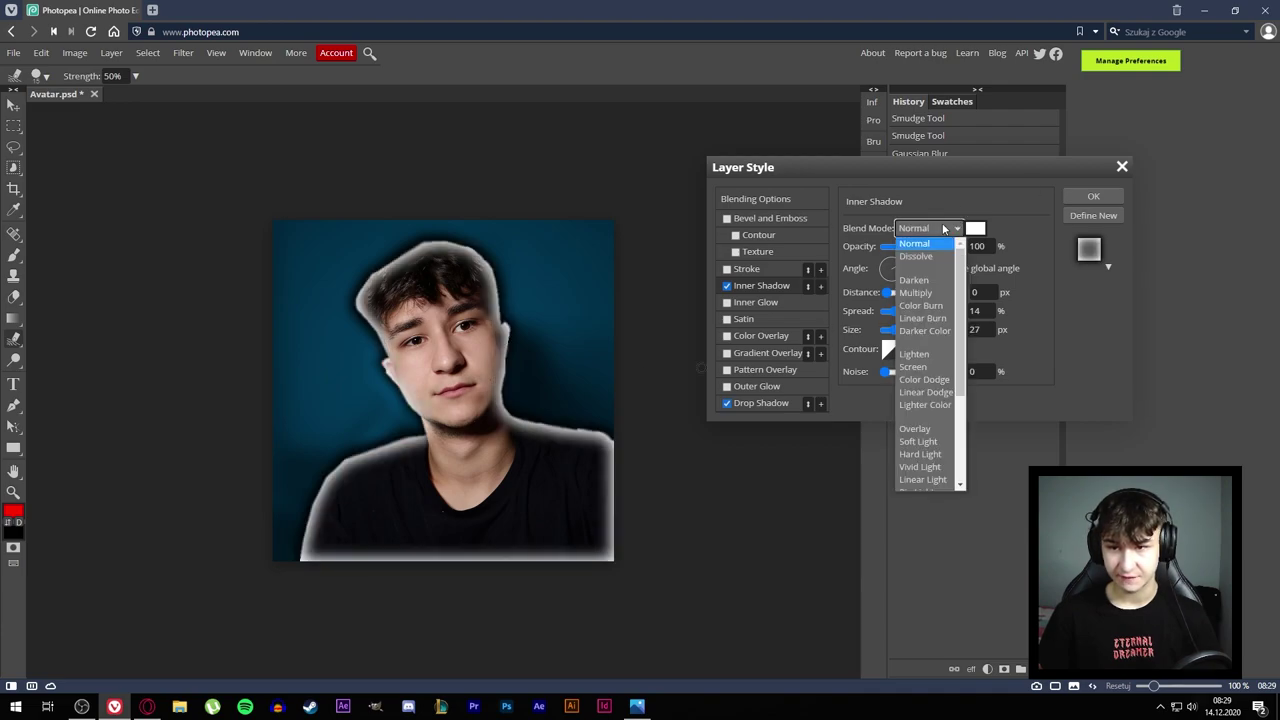
{"action": "left_click", "coordinate": [925, 350]}
{"action": "left_click", "coordinate": [899, 228]}
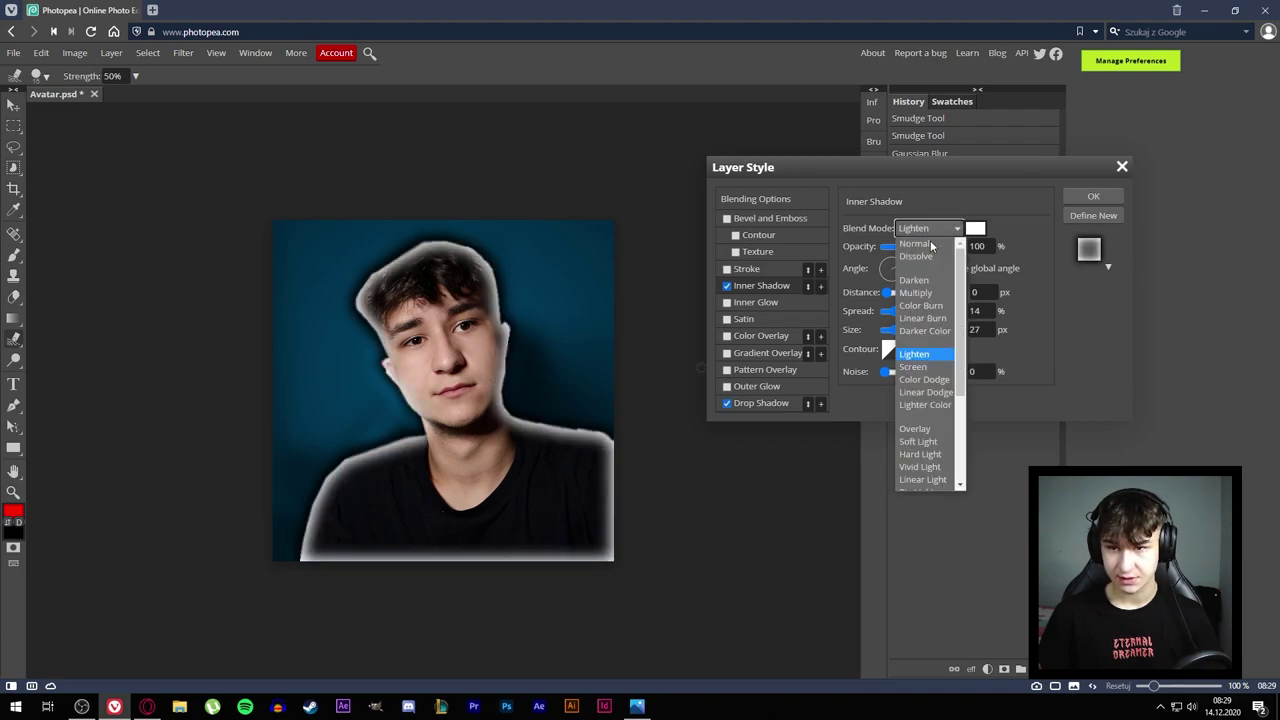
{"action": "left_click", "coordinate": [925, 366]}
{"action": "mouse_move", "coordinate": [960, 246]}
{"action": "left_mouse_down"}
{"action": "mouse_move", "coordinate": [889, 247]}
{"action": "mouse_move", "coordinate": [893, 258]}
{"action": "left_mouse_up"}
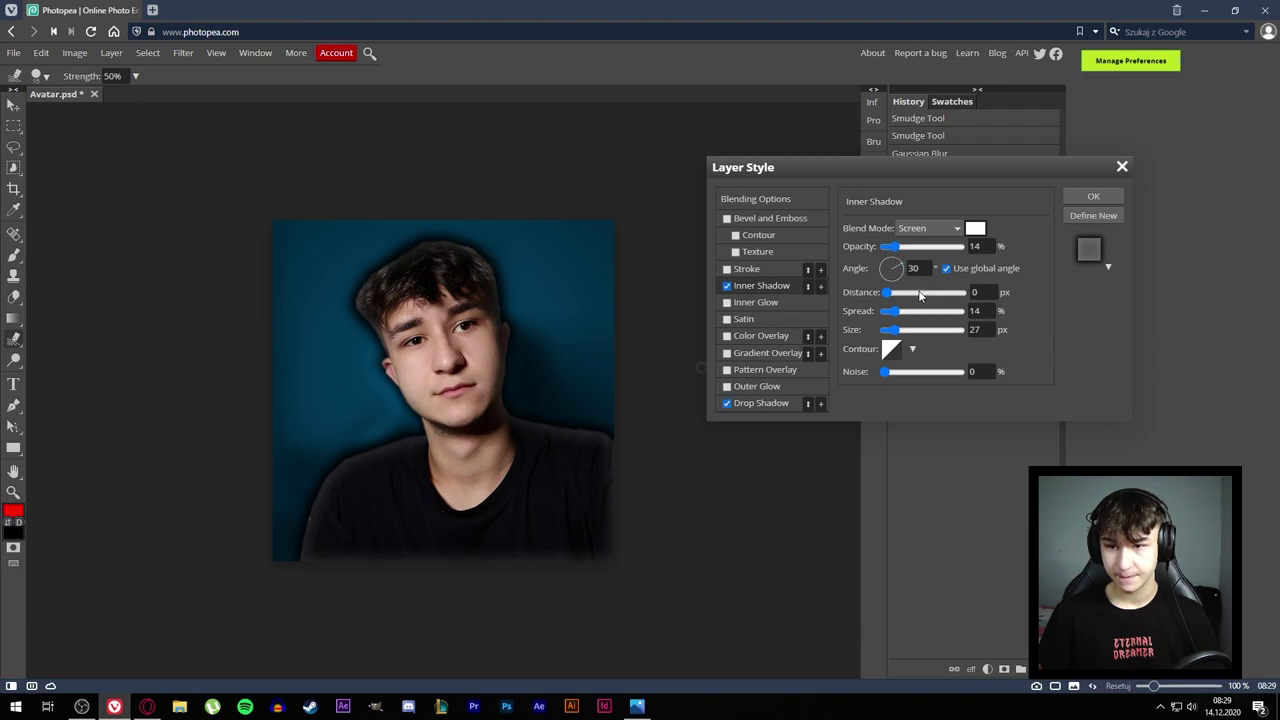
- Make the inner shadow blue #0089ff, 105 px size, 22% opacity, and apply the layer style
{"action": "left_click", "coordinate": [972, 230]}
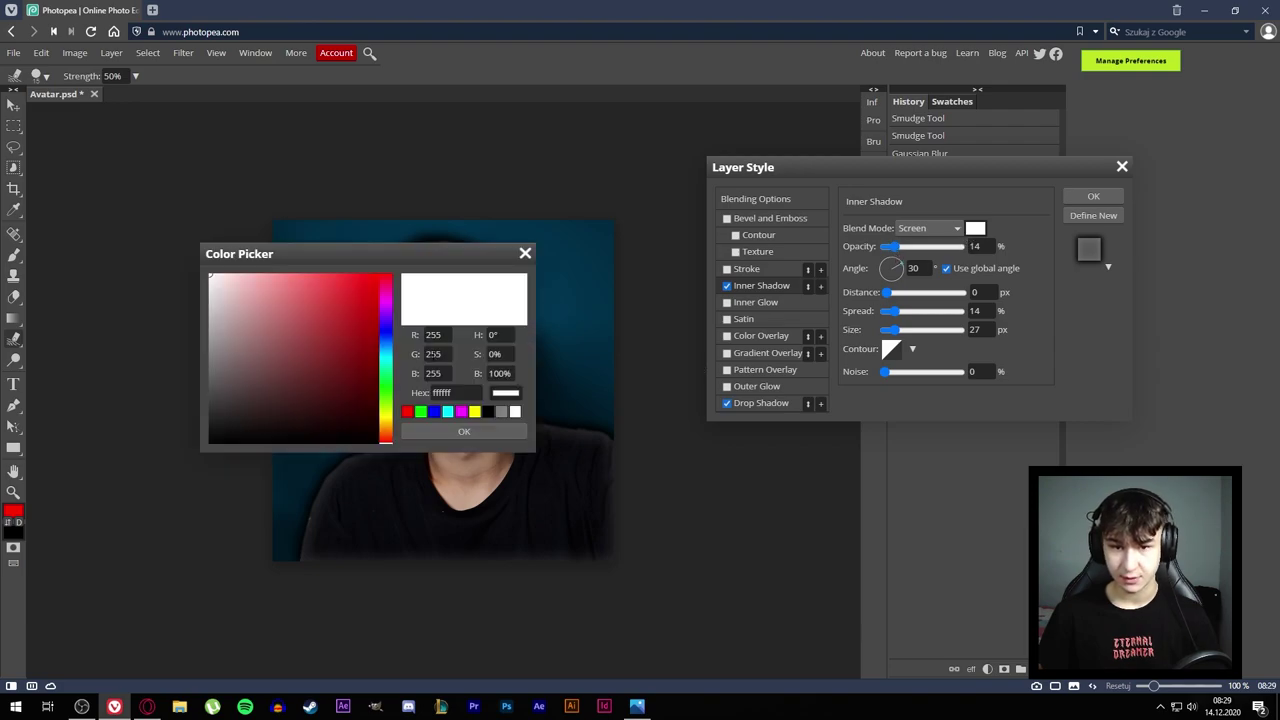
{"action": "left_click_drag", "start_coordinate": [383, 337], "coordinate": [385, 345]}
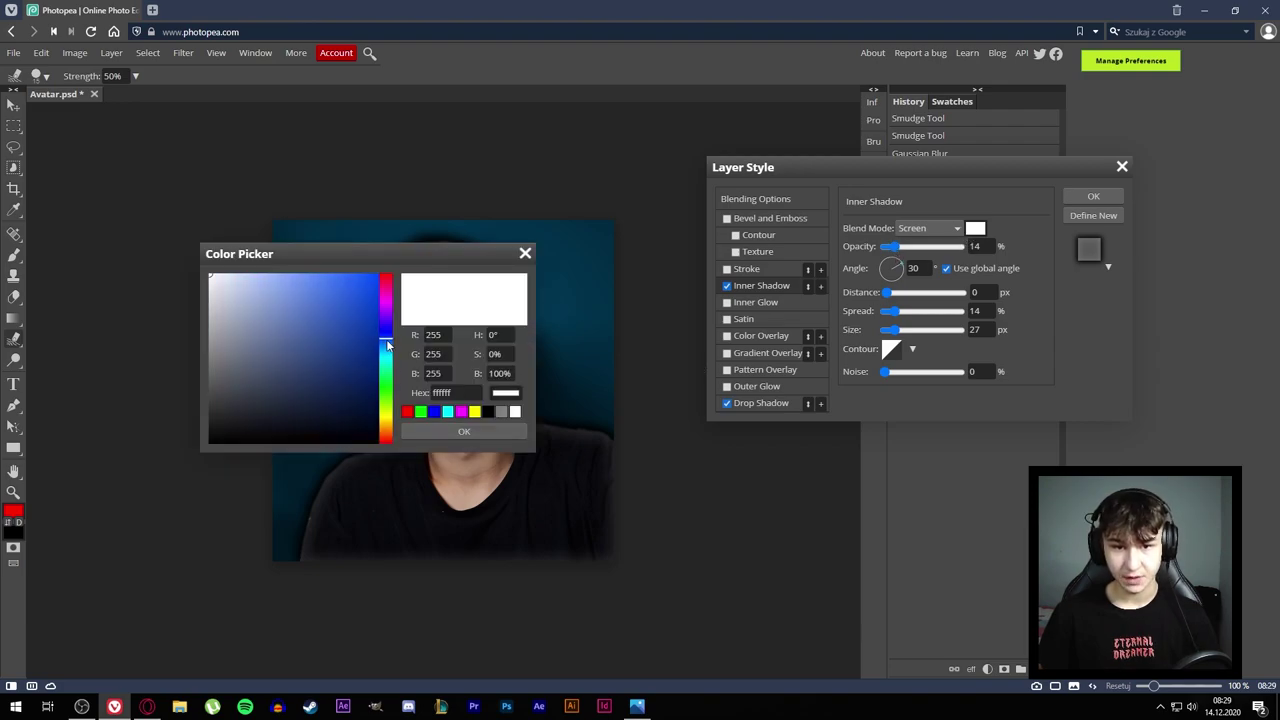
{"action": "left_click_drag", "start_coordinate": [365, 295], "coordinate": [439, 252]}
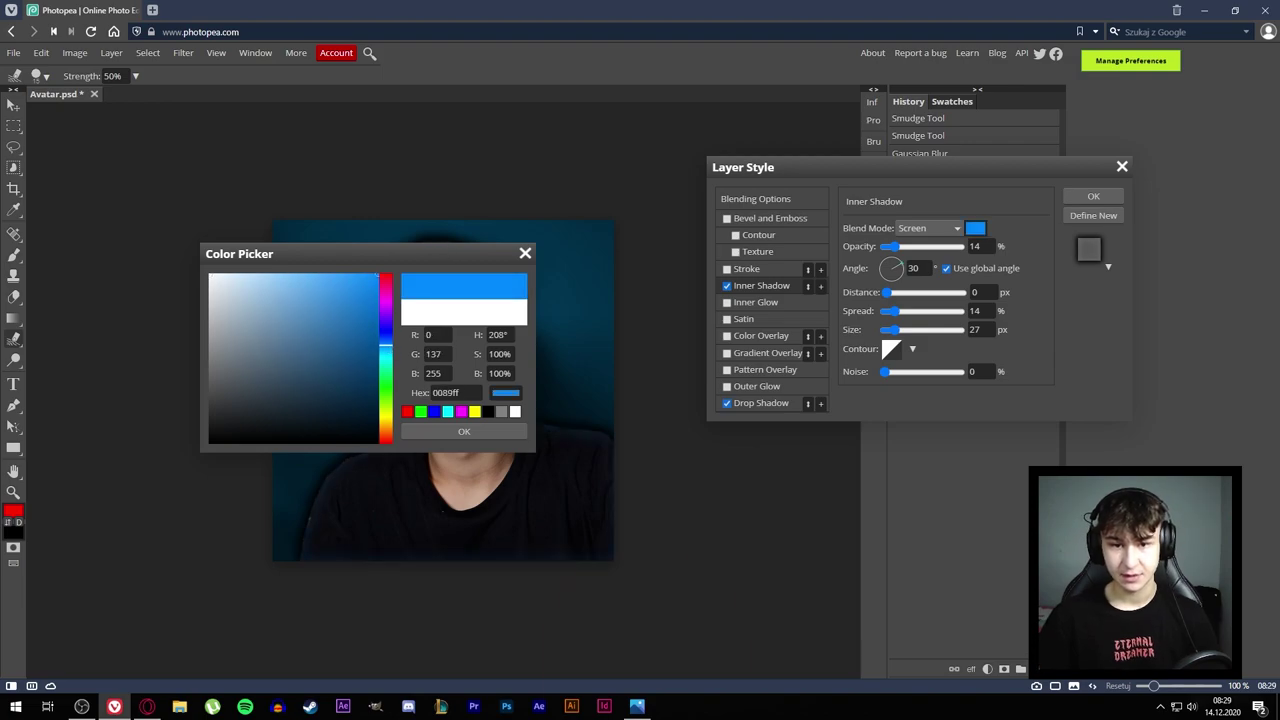
{"action": "left_click", "coordinate": [463, 431]}
{"action": "key", "text": "alt"}
{"action": "key", "text": "alt"}
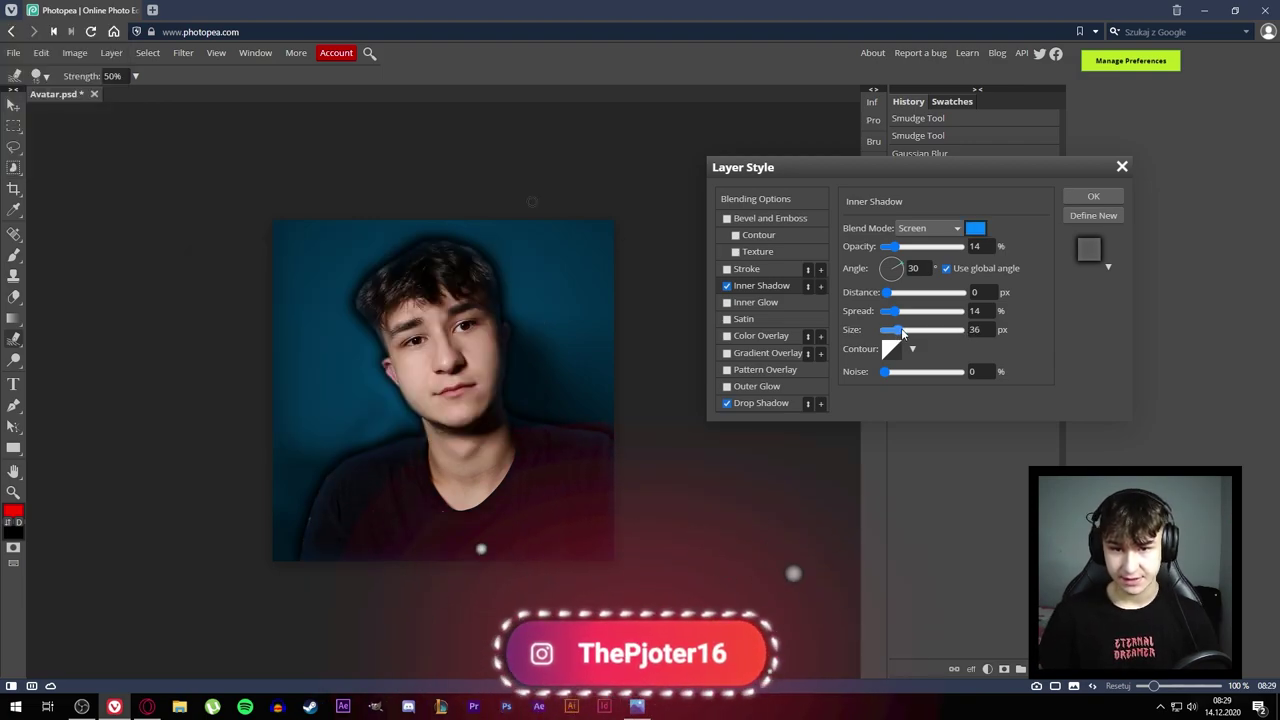
{"action": "left_click_drag", "start_coordinate": [897, 333], "coordinate": [927, 331]}
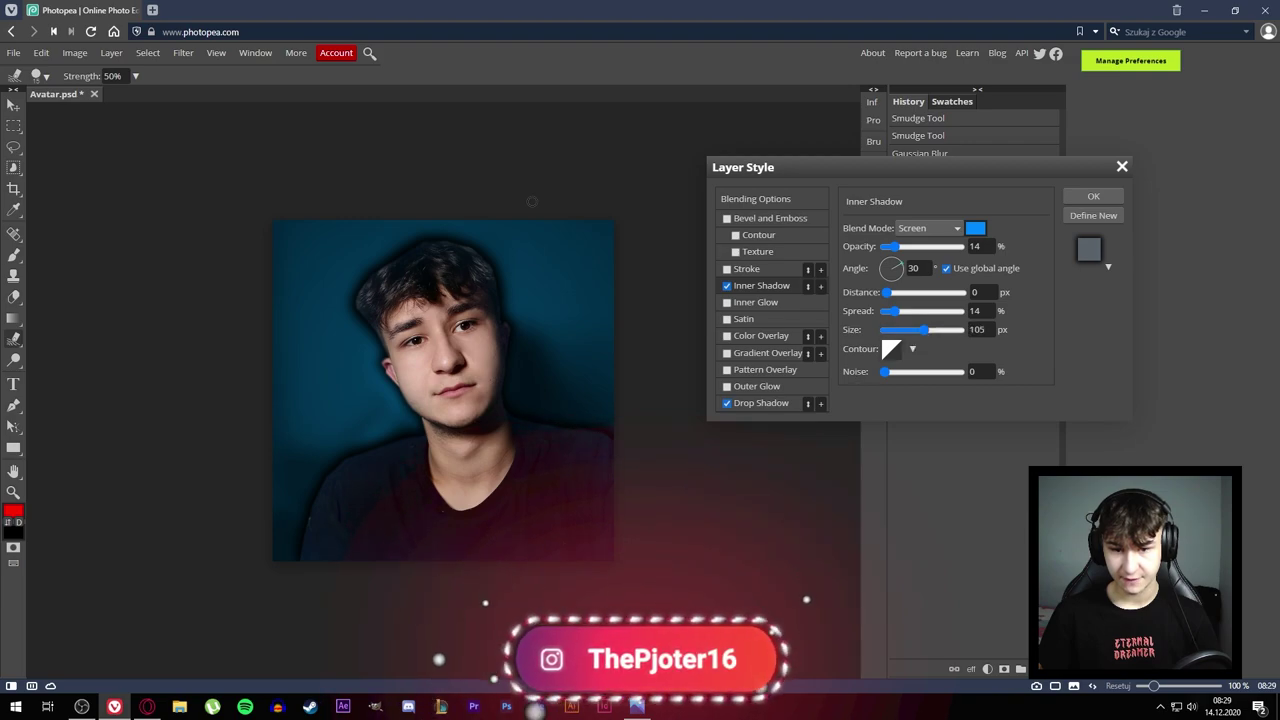
{"action": "left_click_drag", "start_coordinate": [897, 251], "coordinate": [901, 254]}
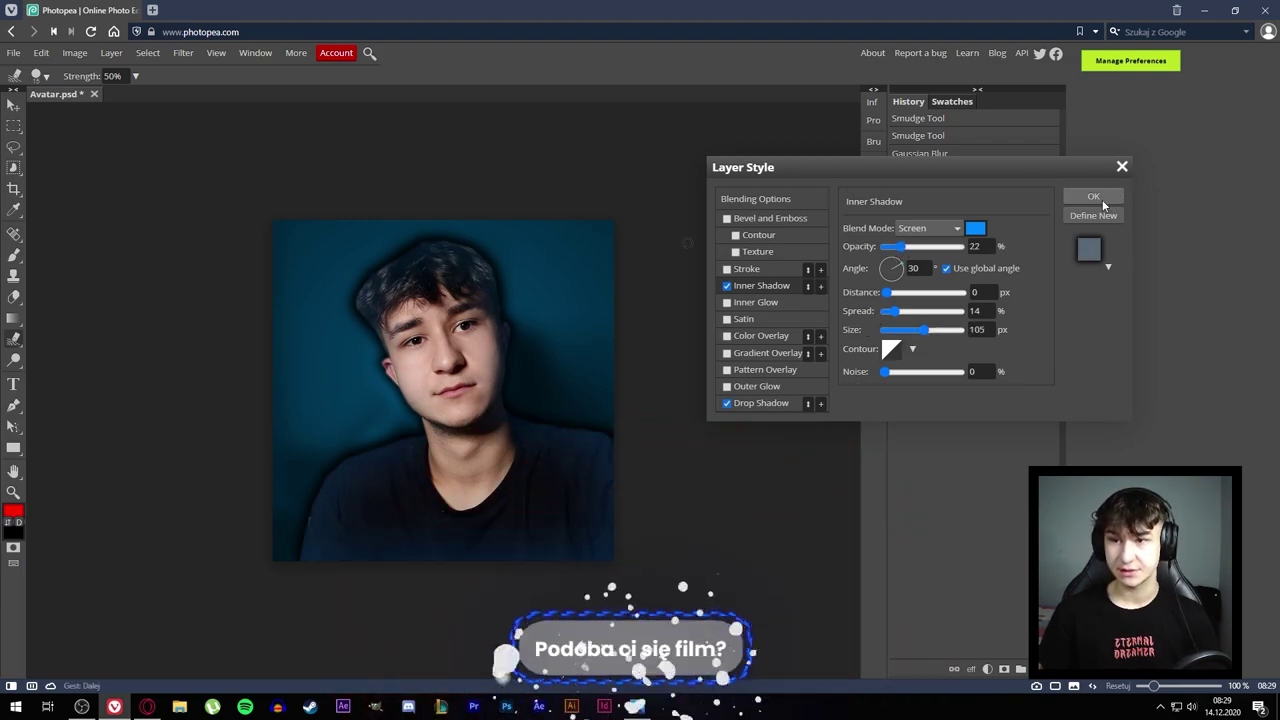
{"action": "left_click", "coordinate": [1093, 196]}
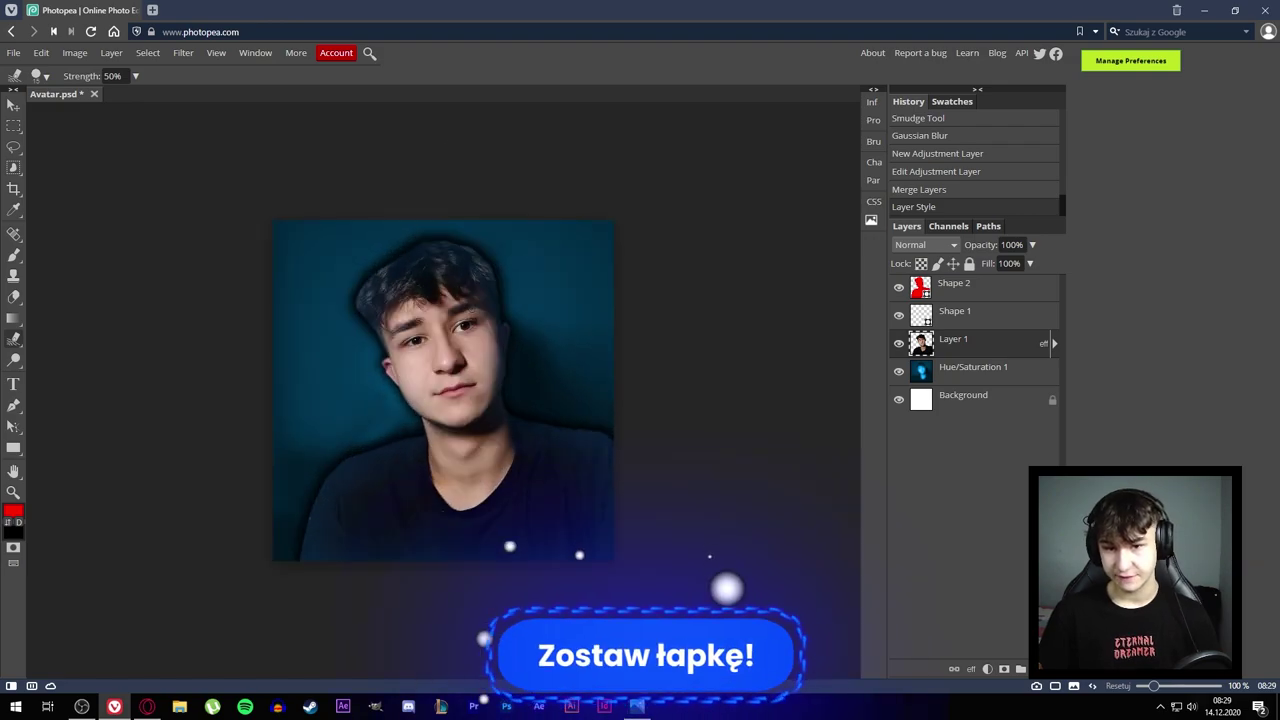
- Free Transform Layer 1 up to about 111.7%, shift it slightly left, and zoom to fit
{"action": "key", "text": "alt"}
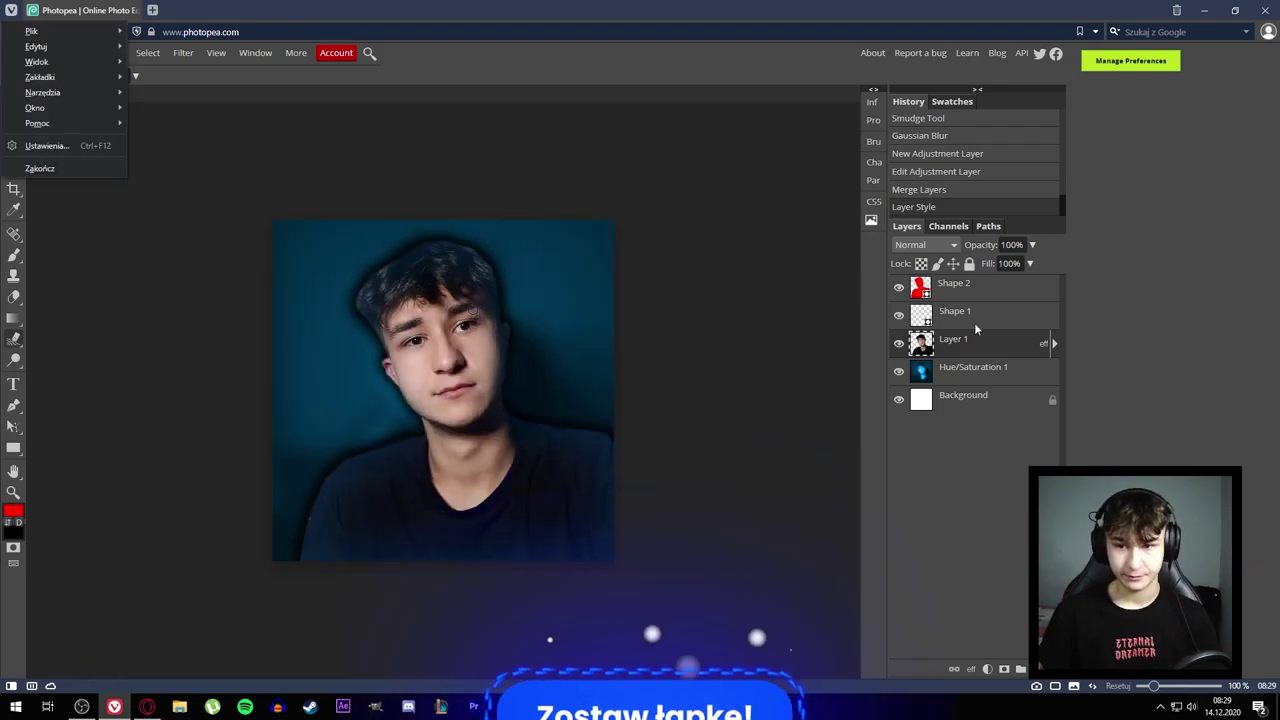
{"action": "key", "text": "ctrl+t"}
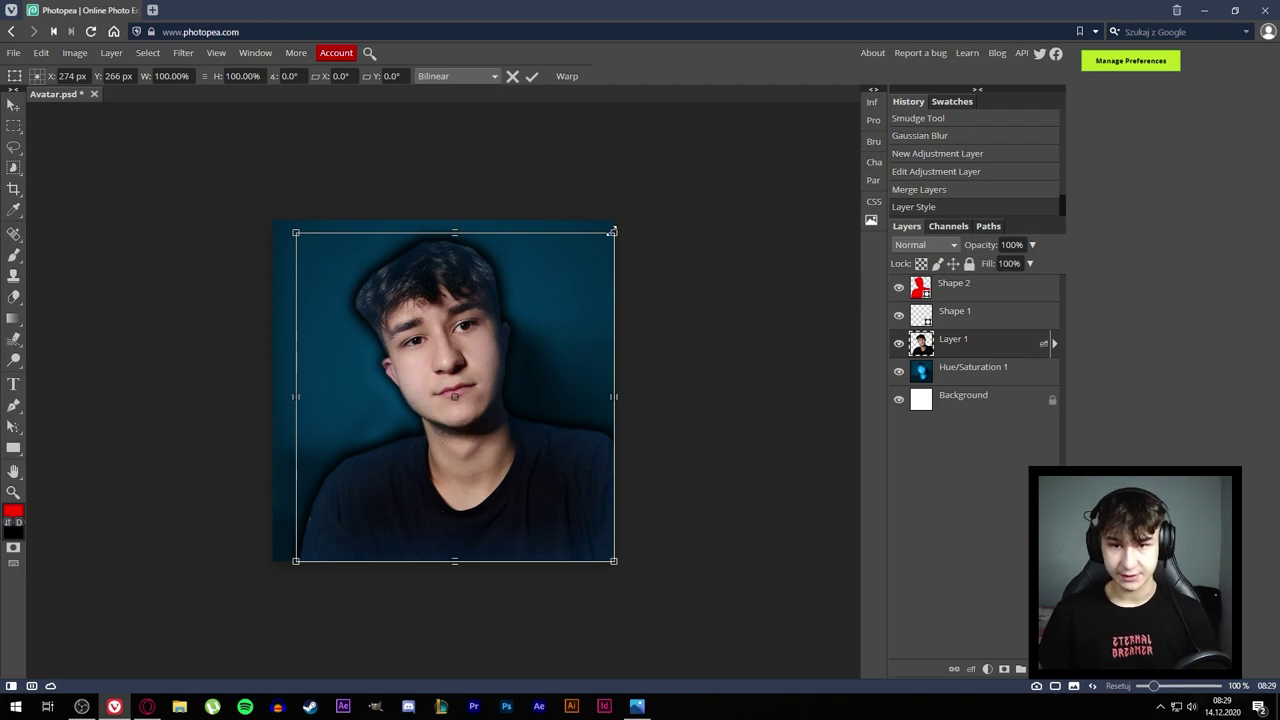
{"action": "left_click_drag", "start_coordinate": [614, 221], "coordinate": [631, 217]}
{"action": "key", "text": "alt"}
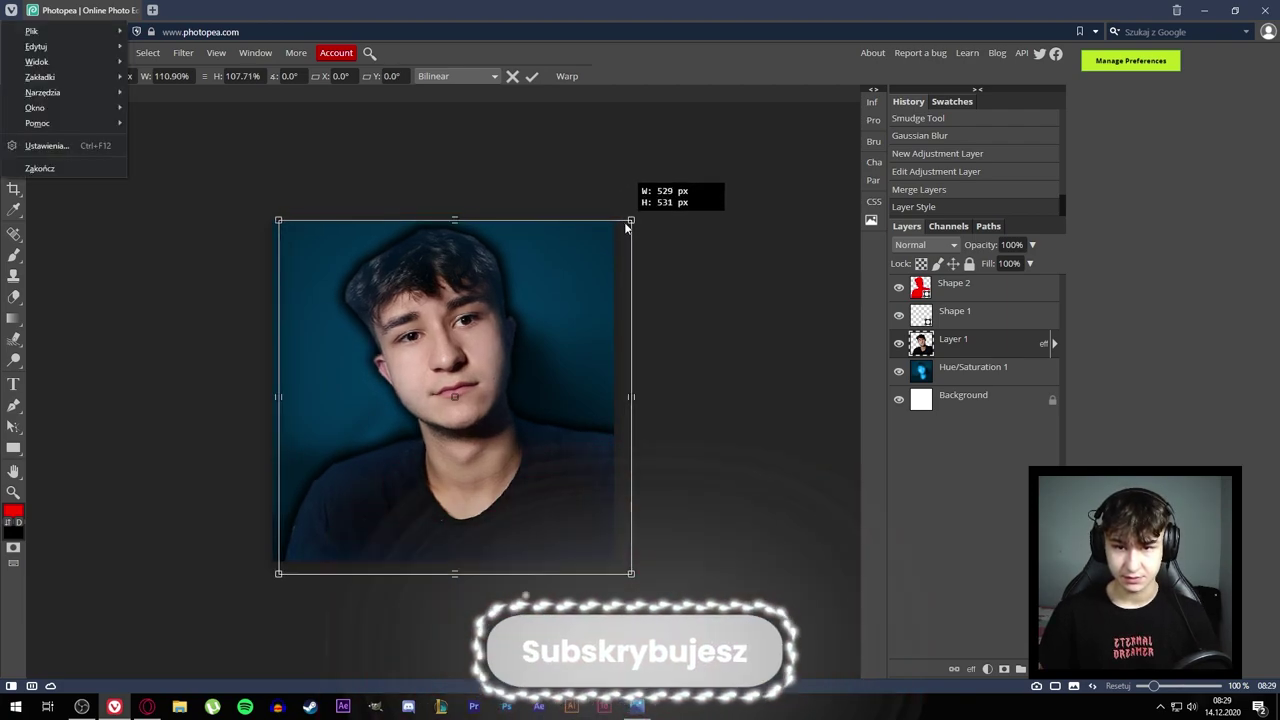
{"action": "key", "text": "ctrl+z"}
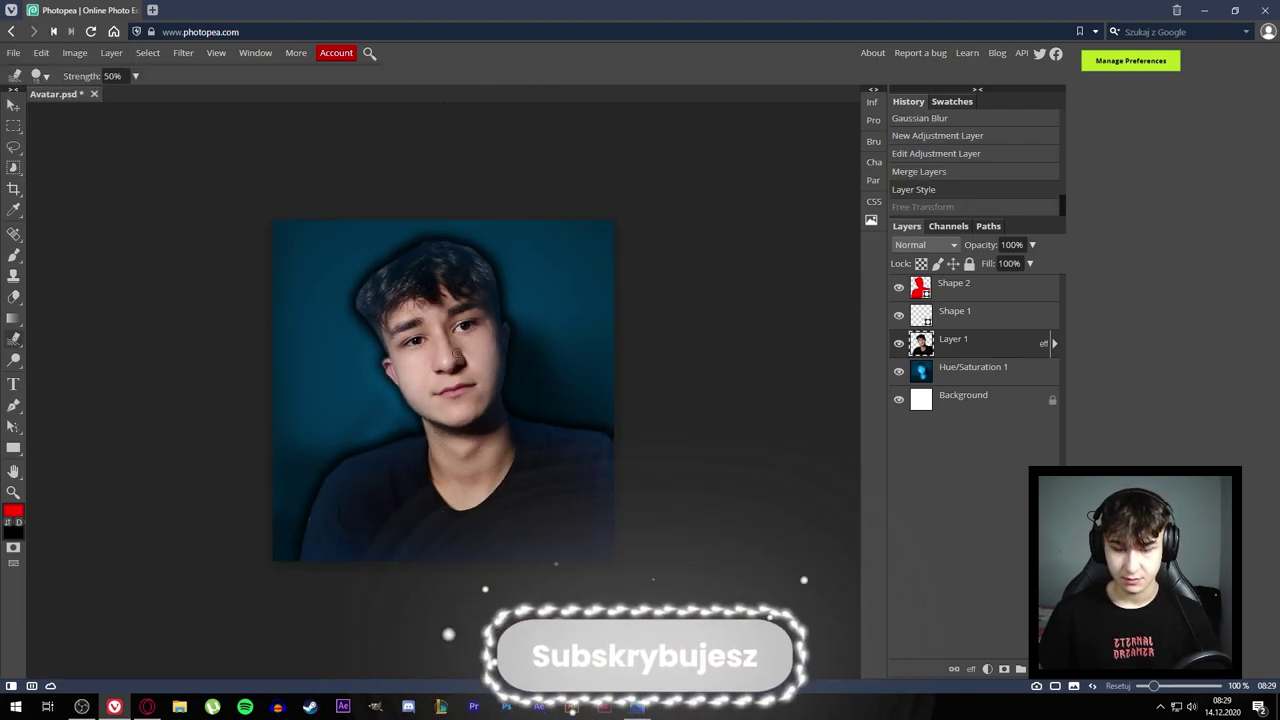
{"action": "key", "text": "ctrl+t"}
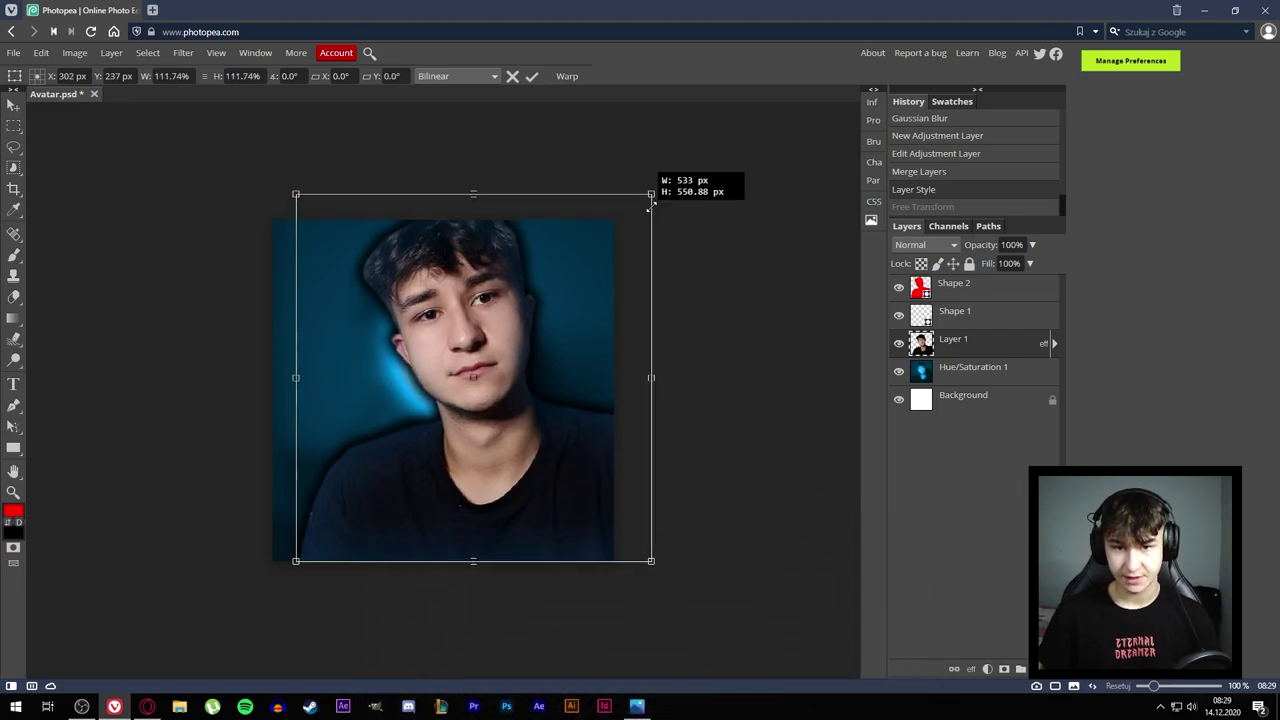
{"action": "left_click_drag", "start_coordinate": [616, 234], "coordinate": [647, 194]}
{"action": "left_click_drag", "start_coordinate": [504, 354], "coordinate": [465, 367]}
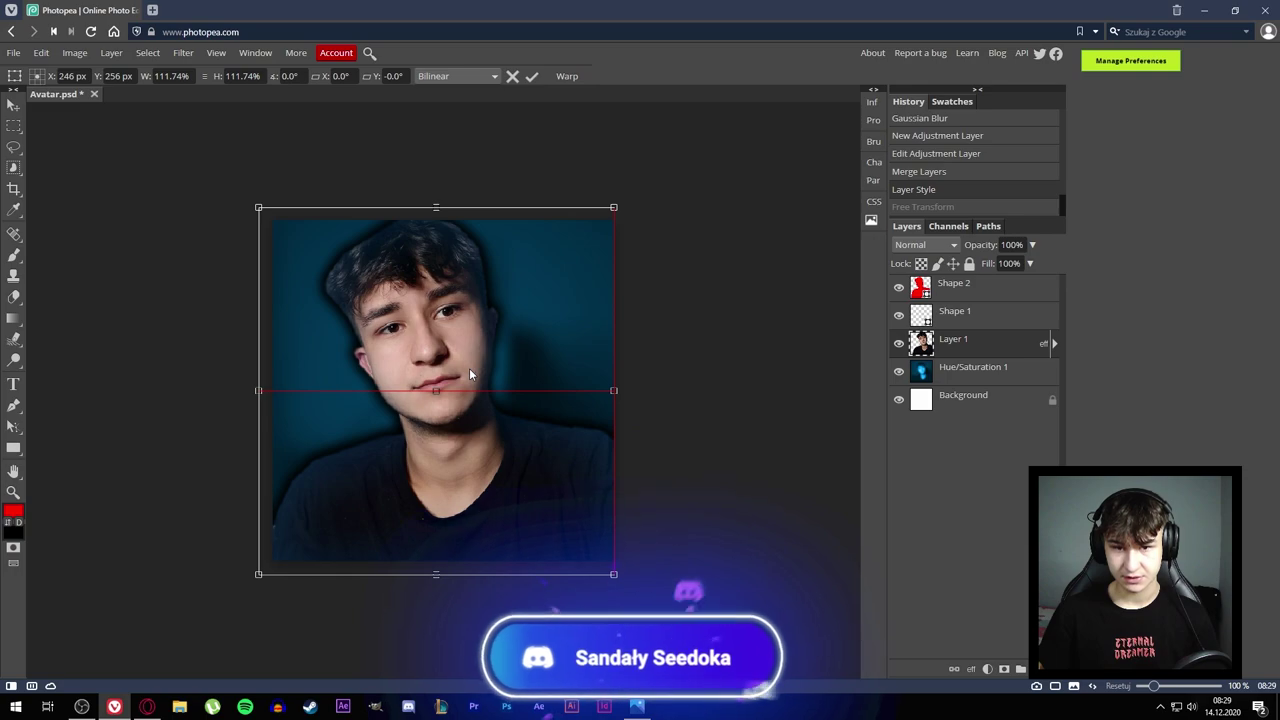
{"action": "left_click", "coordinate": [533, 77]}
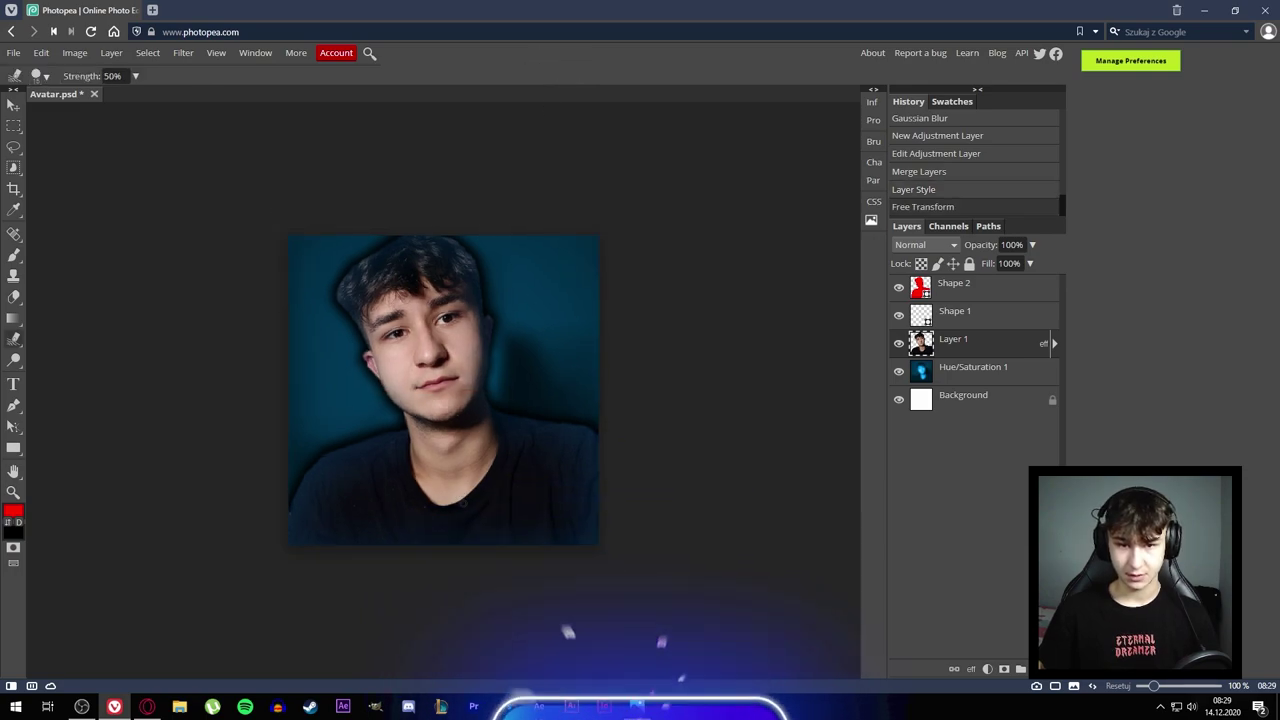
{"action": "key", "text": "ctrl+0"}
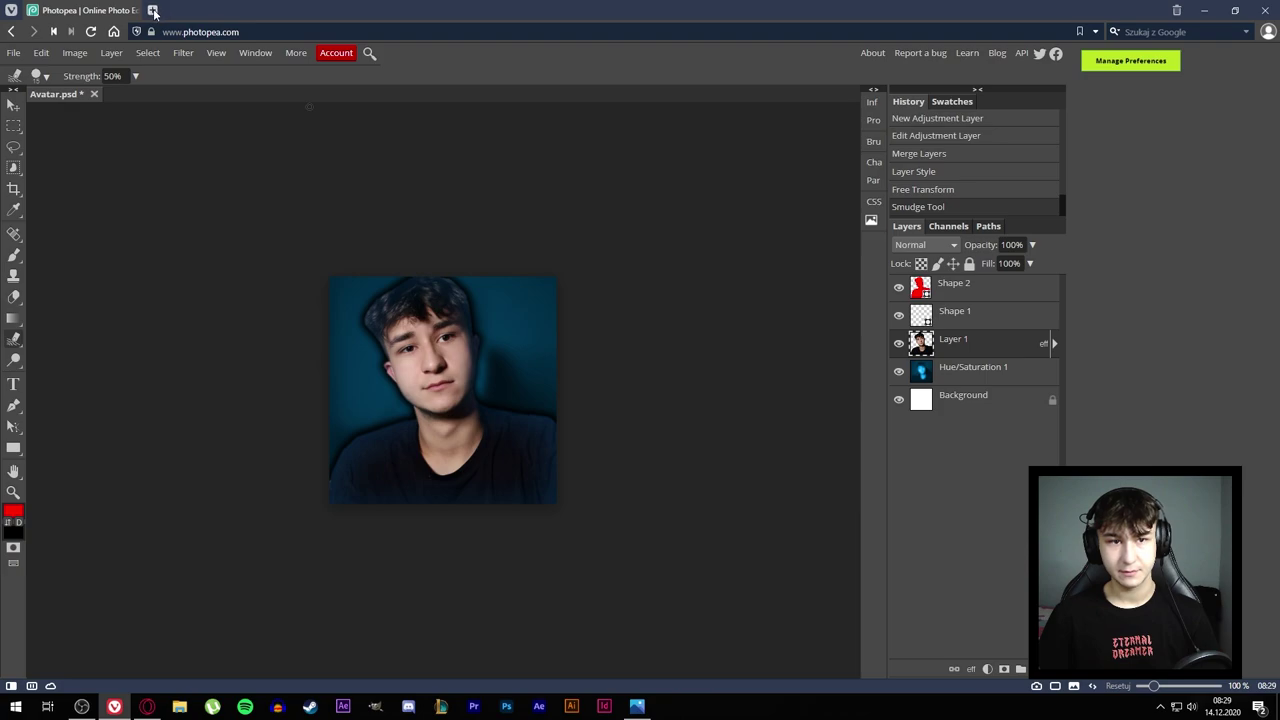
- Search Google in two new tabs for 'piorun png' and 'smoke png'
{"action": "left_click", "coordinate": [153, 10]}
{"action": "type", "text": "piorun pn"}
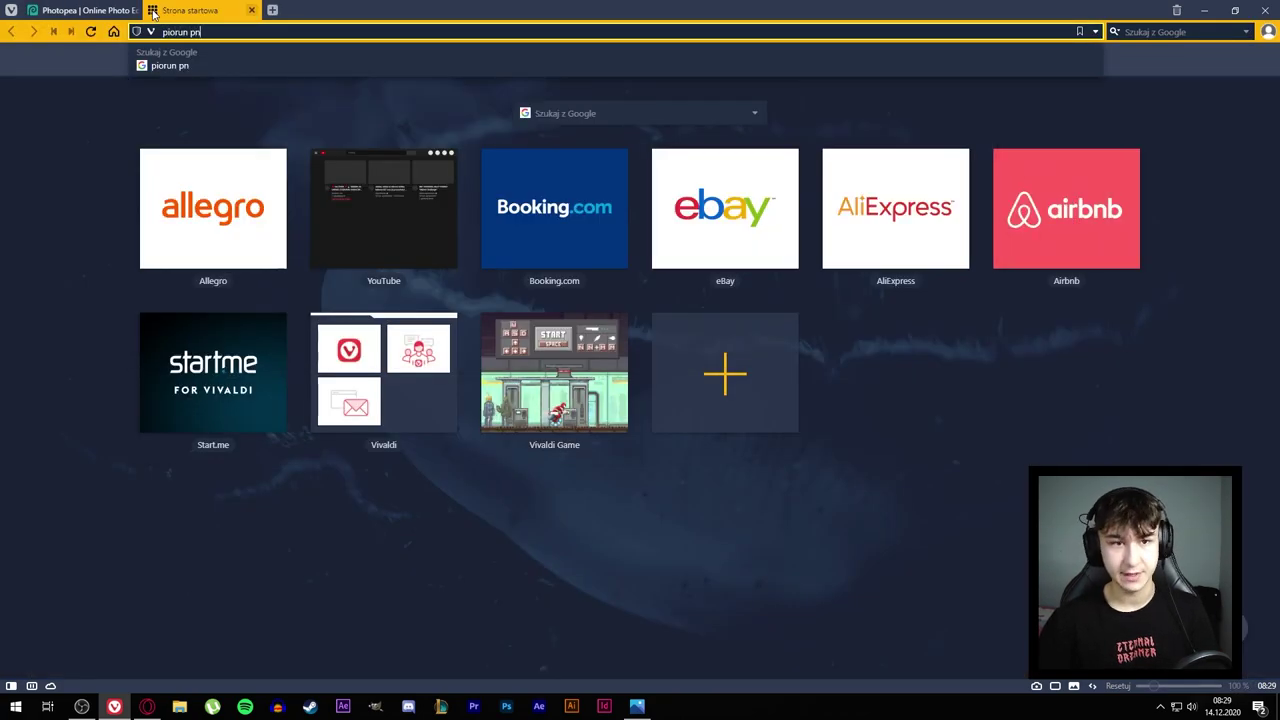
{"action": "type", "text": "g"}
{"action": "key", "text": "Return"}
{"action": "left_click", "coordinate": [273, 10]}
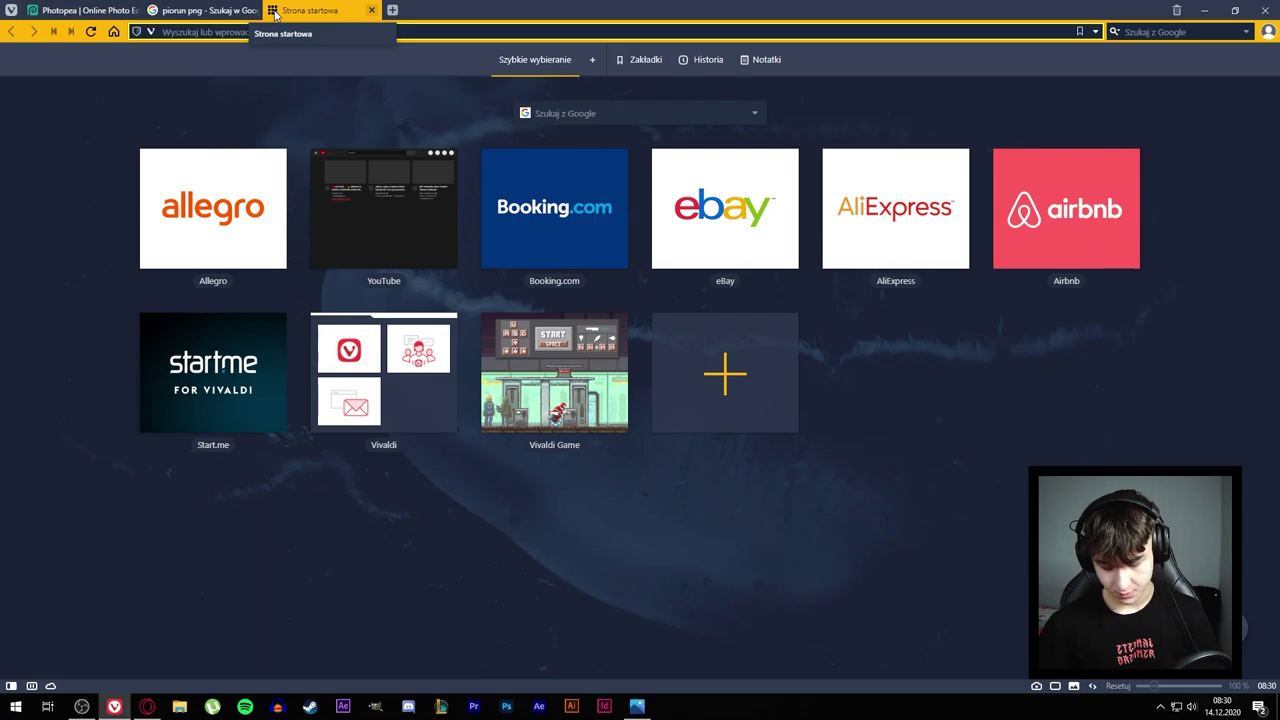
{"action": "type", "text": "smoke png"}
{"action": "key", "text": "Return"}
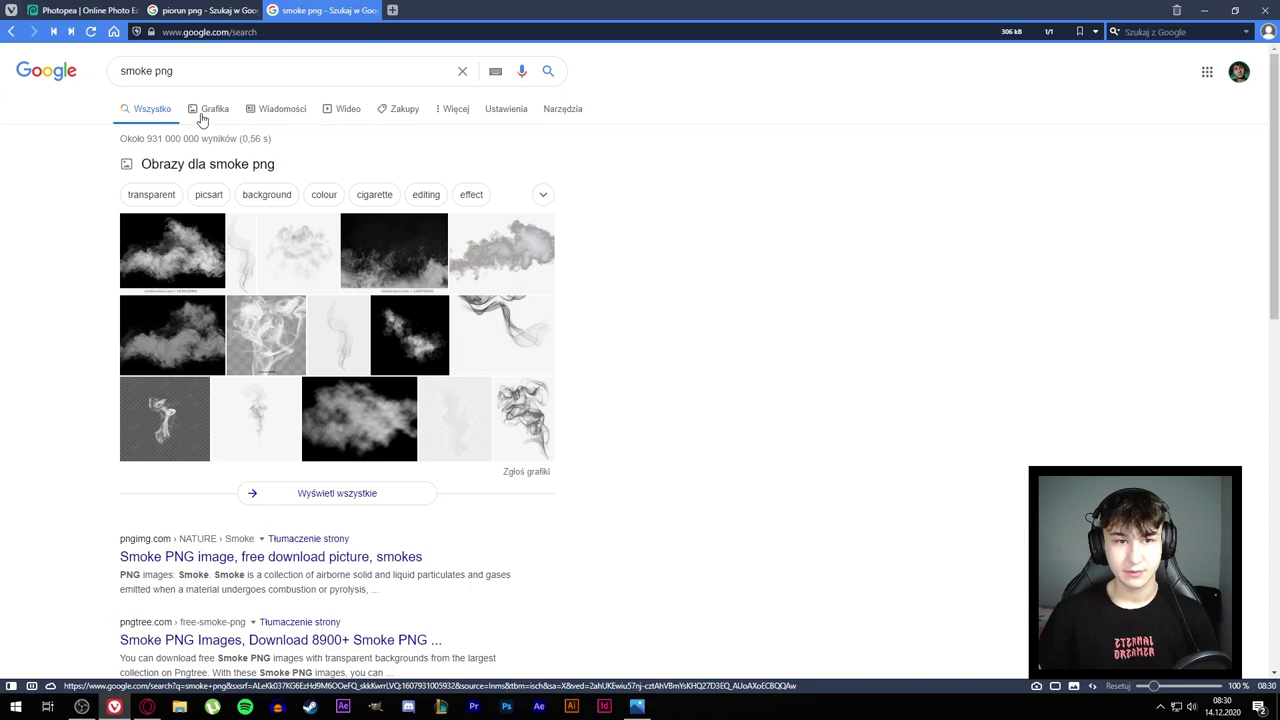
- Save the black lightning-bolt image from the piorun results to the desktop as Piorun
{"action": "left_click", "coordinate": [243, 10]}
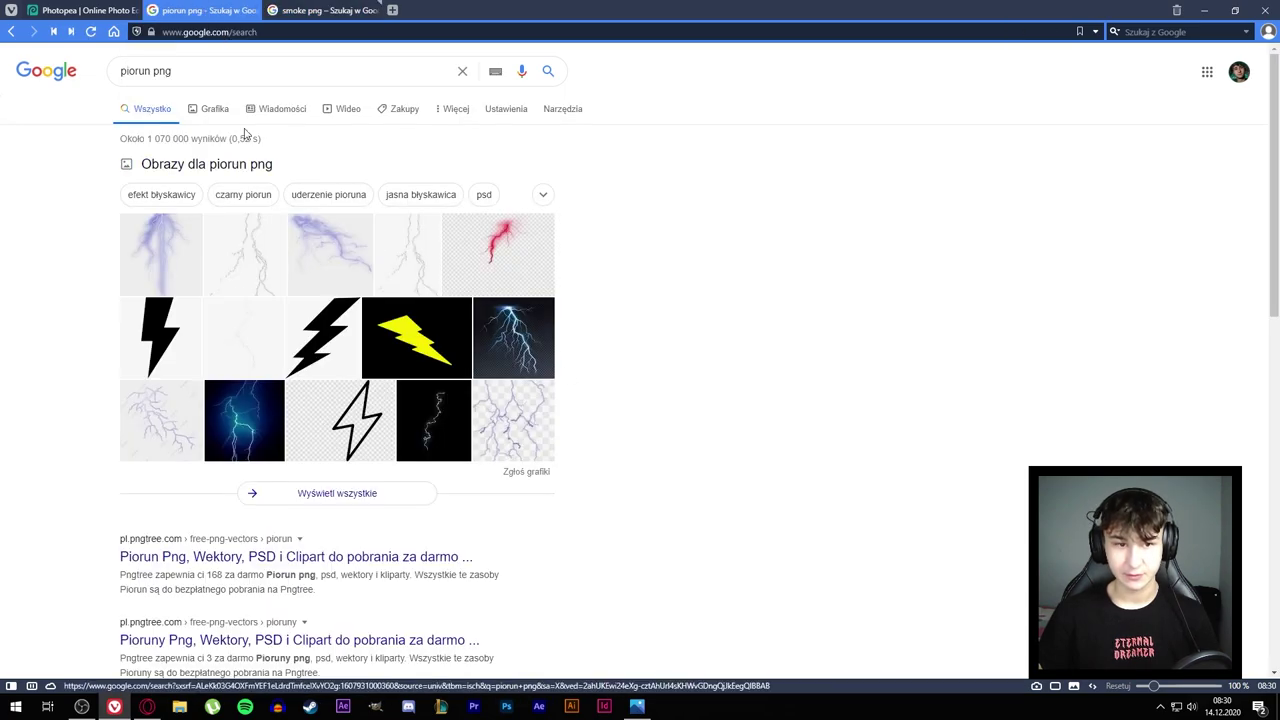
{"action": "left_click", "coordinate": [210, 108]}
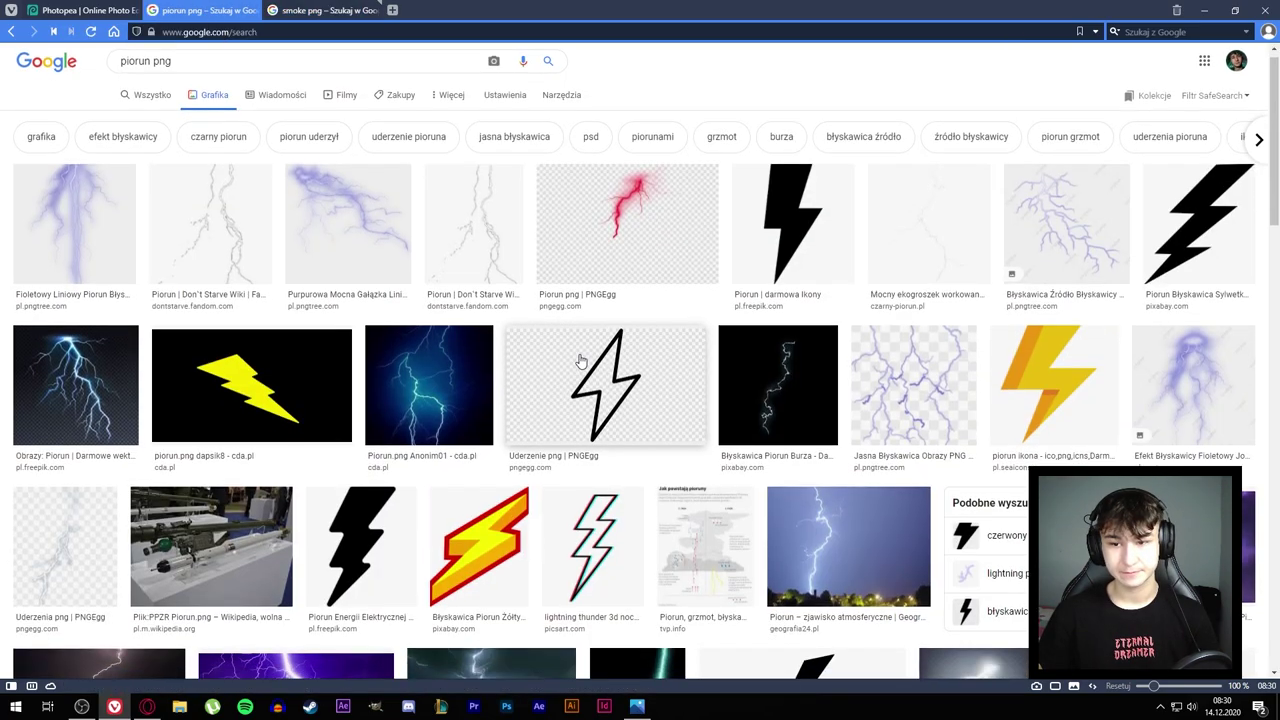
{"action": "scroll", "coordinate": [600, 366], "scroll_direction": "down", "scroll_amount": 1}
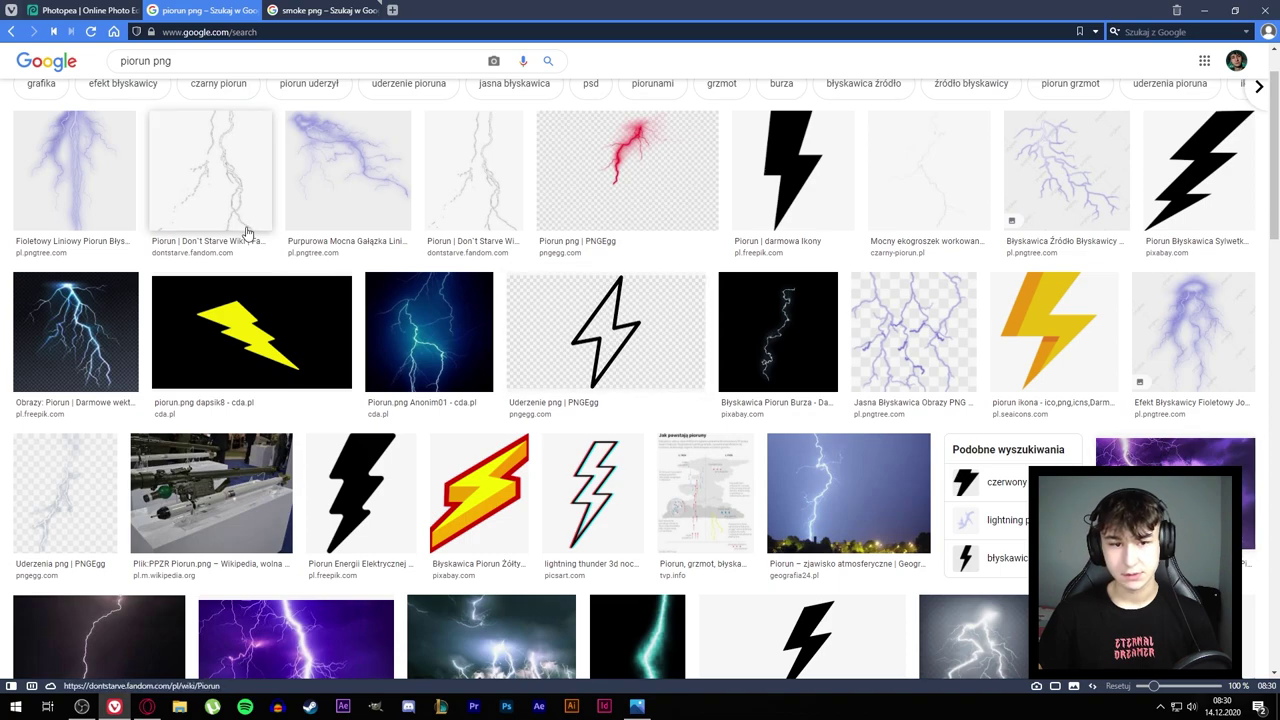
{"action": "left_click", "coordinate": [790, 170]}
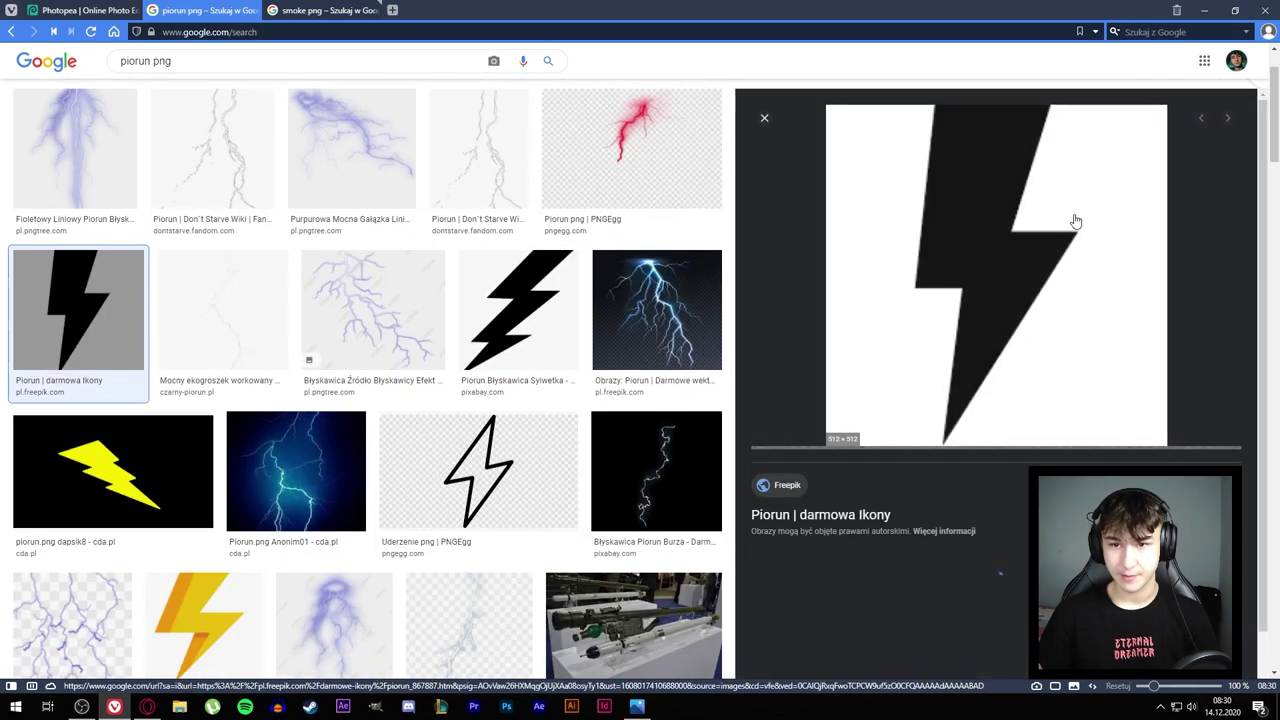
{"action": "right_click", "coordinate": [984, 262]}
{"action": "left_click", "coordinate": [1015, 533]}
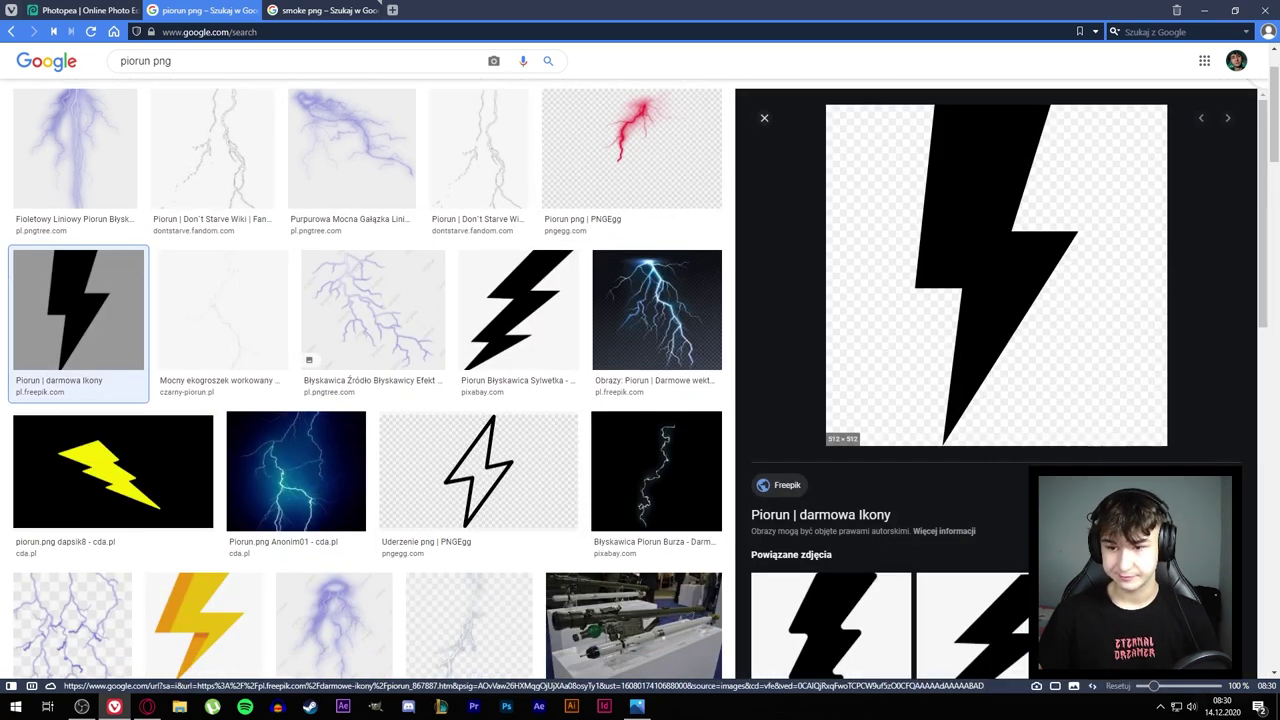
{"action": "type", "text": "Piorun"}
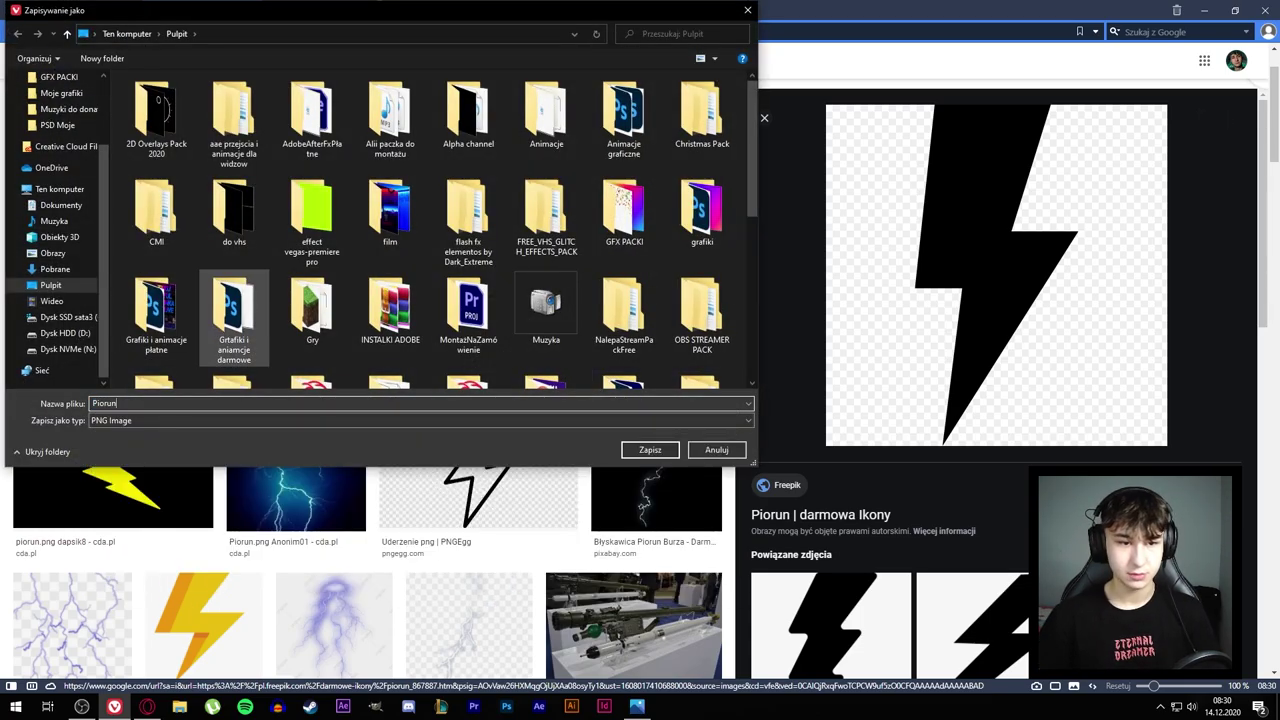
{"action": "key", "text": "Return"}
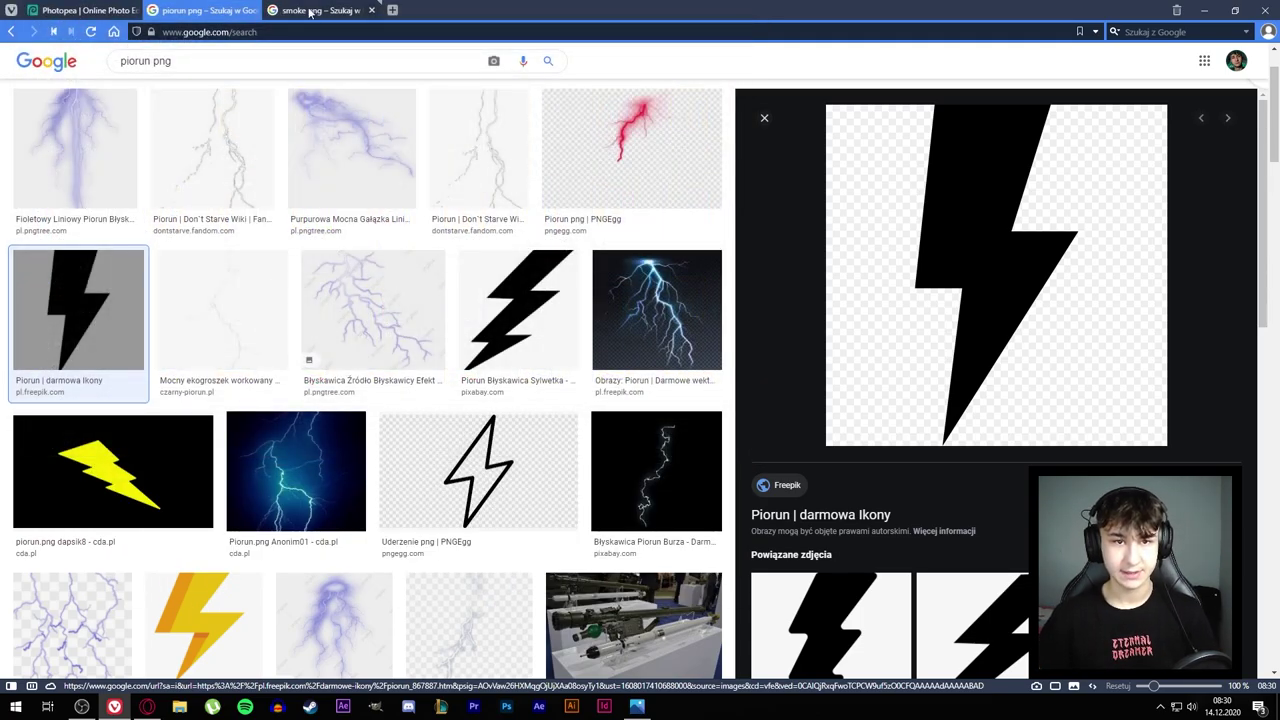
- Close the lightning results and copy the Smoke Overlay Png image
{"action": "left_click", "coordinate": [340, 10]}
{"action": "left_click", "coordinate": [262, 10]}
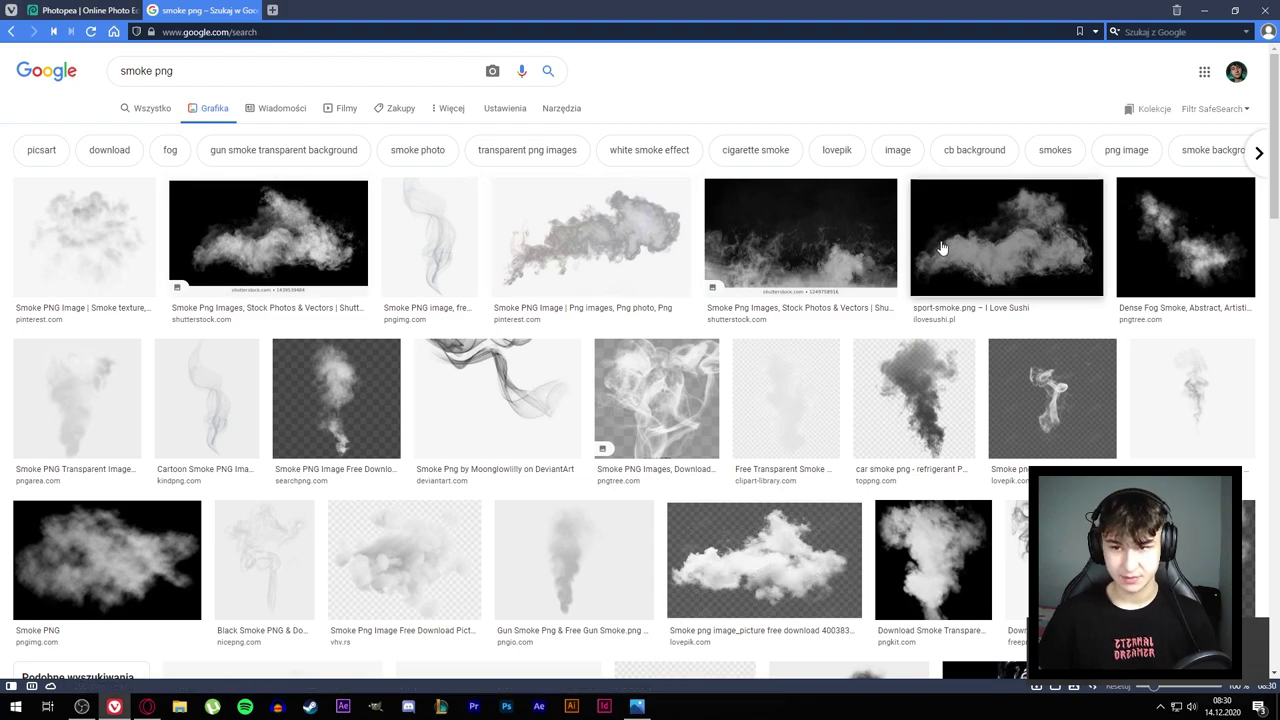
{"action": "scroll", "coordinate": [497, 374], "scroll_direction": "down", "scroll_amount": 2}
{"action": "scroll", "coordinate": [497, 374], "scroll_direction": "down", "scroll_amount": 2}
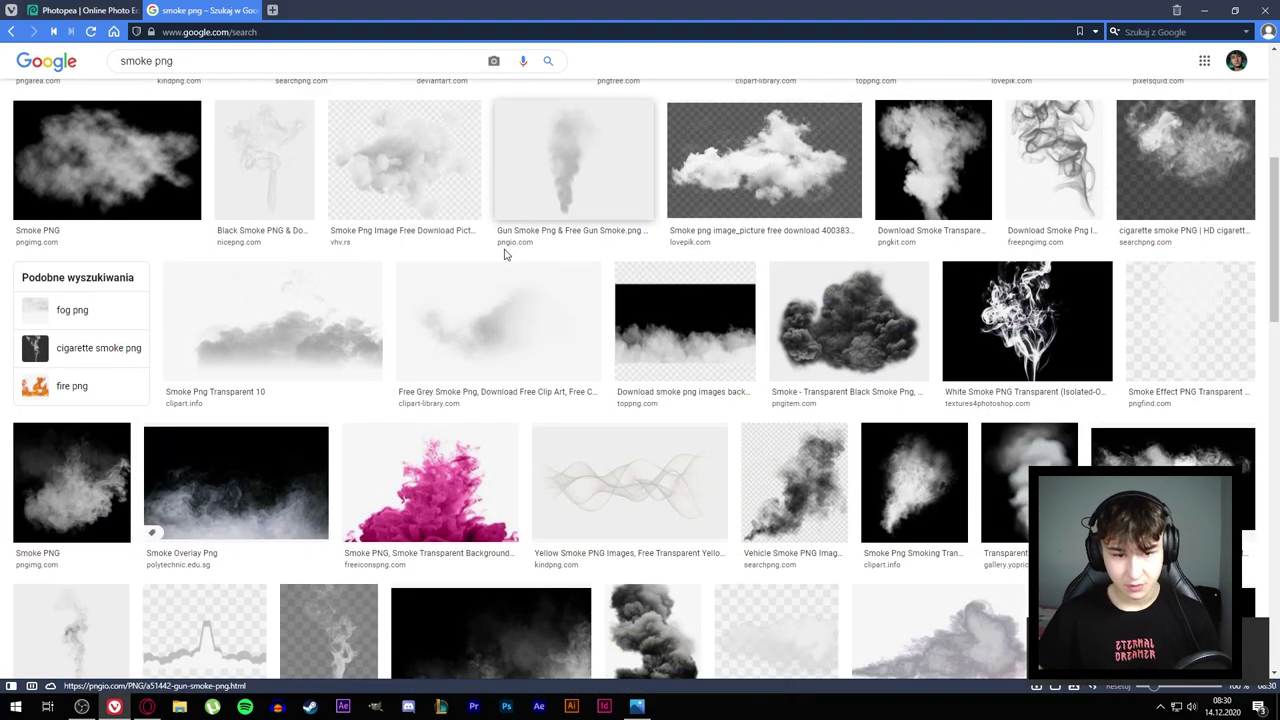
{"action": "left_click", "coordinate": [195, 492]}
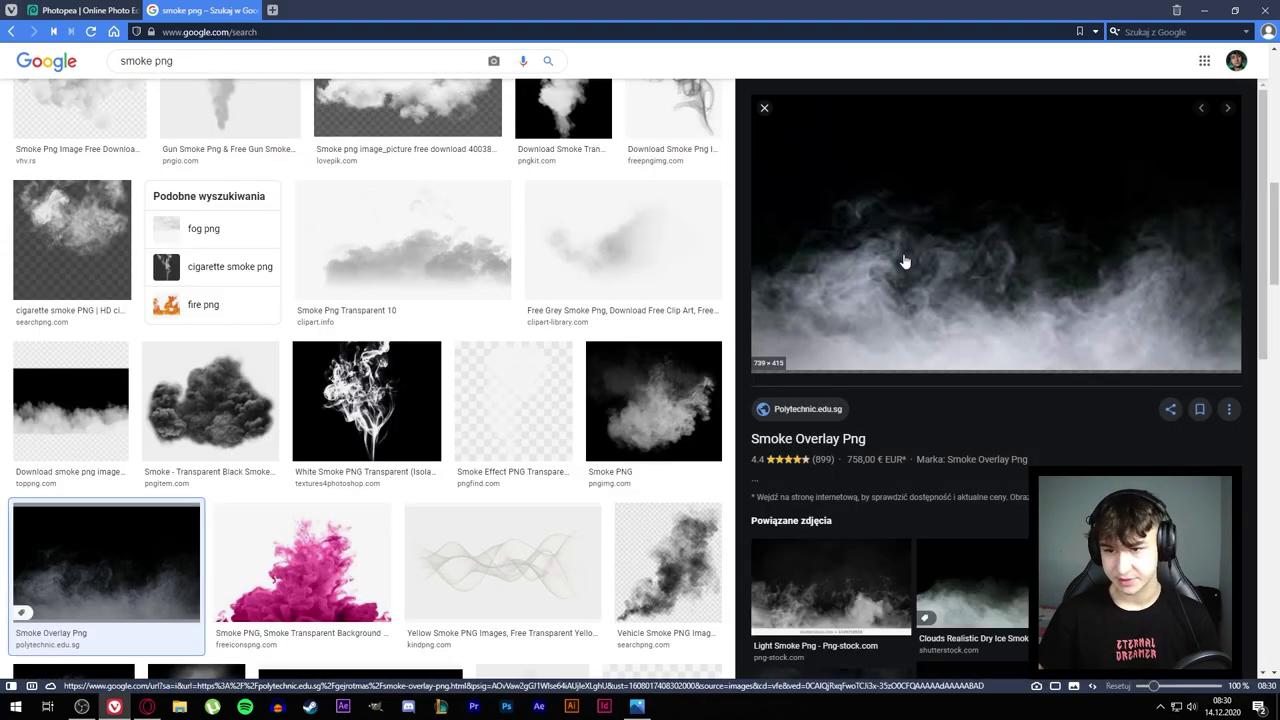
{"action": "right_click", "coordinate": [904, 193]}
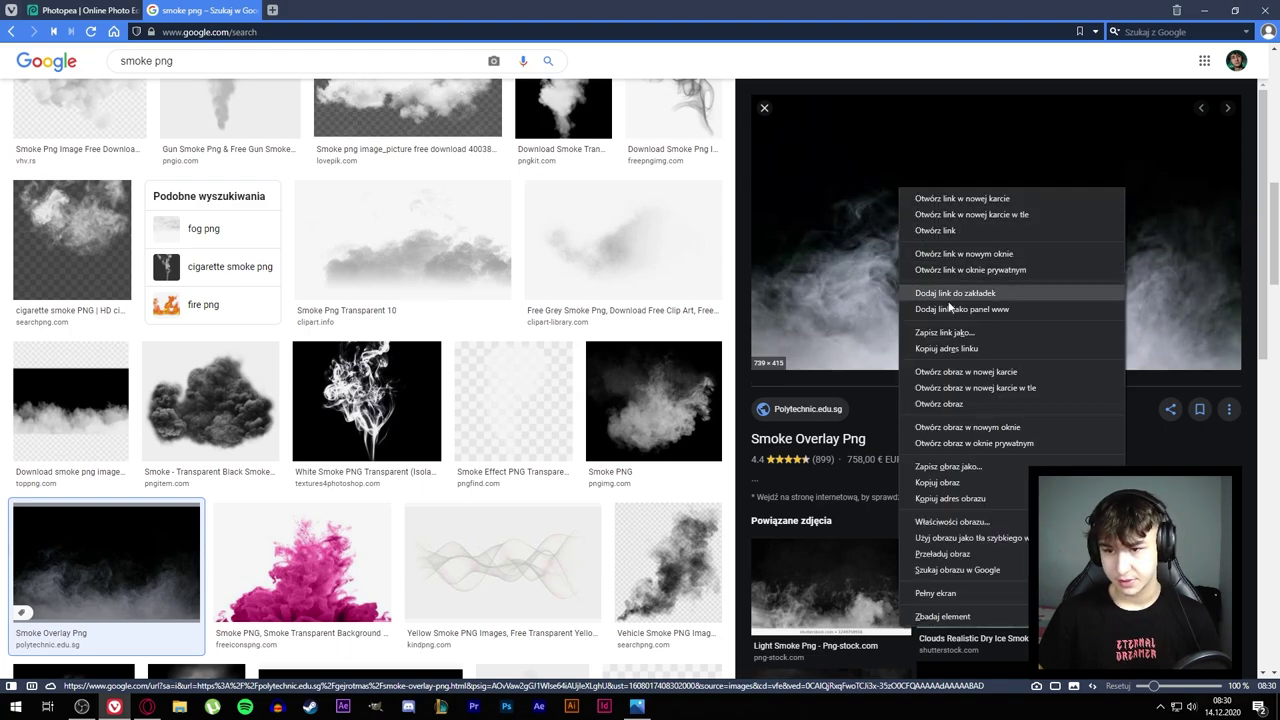
{"action": "left_click", "coordinate": [946, 481]}
- Paste the smoke image into the Avatar document and fit it across the lower portrait
{"action": "left_click", "coordinate": [83, 8]}
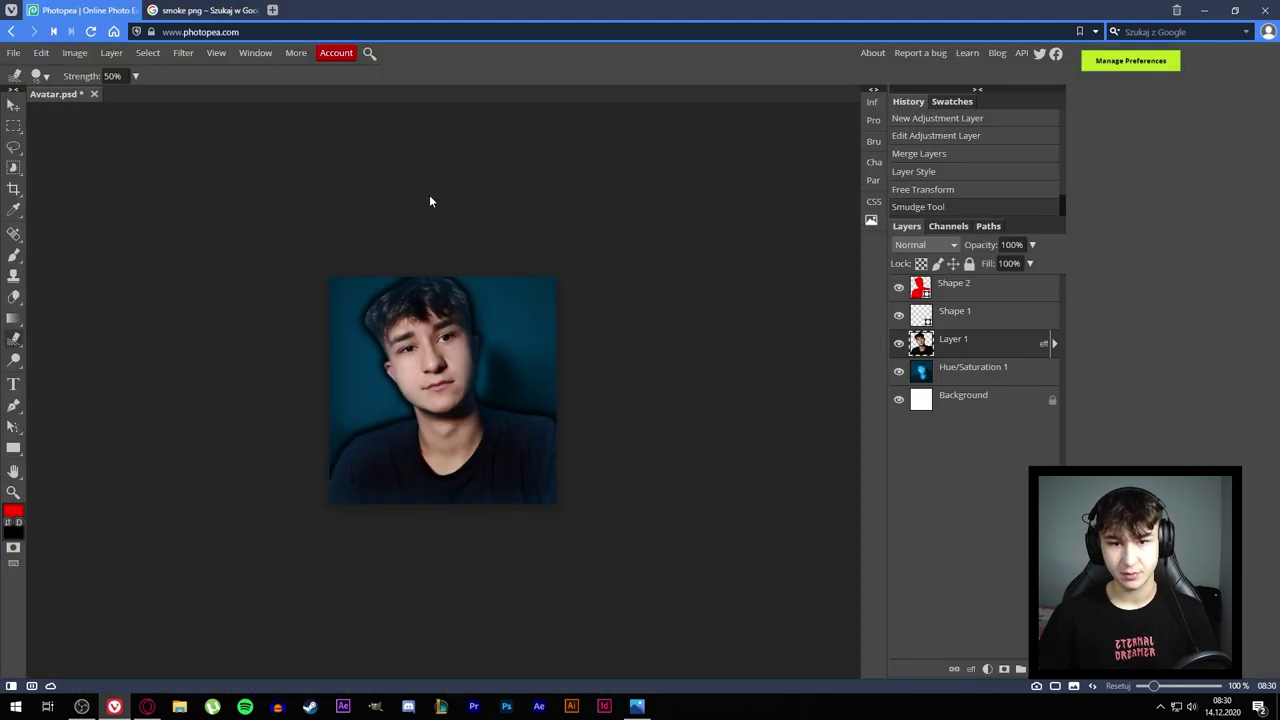
{"action": "key", "text": "ctrl+v"}
{"action": "key", "text": "ctrl+t"}
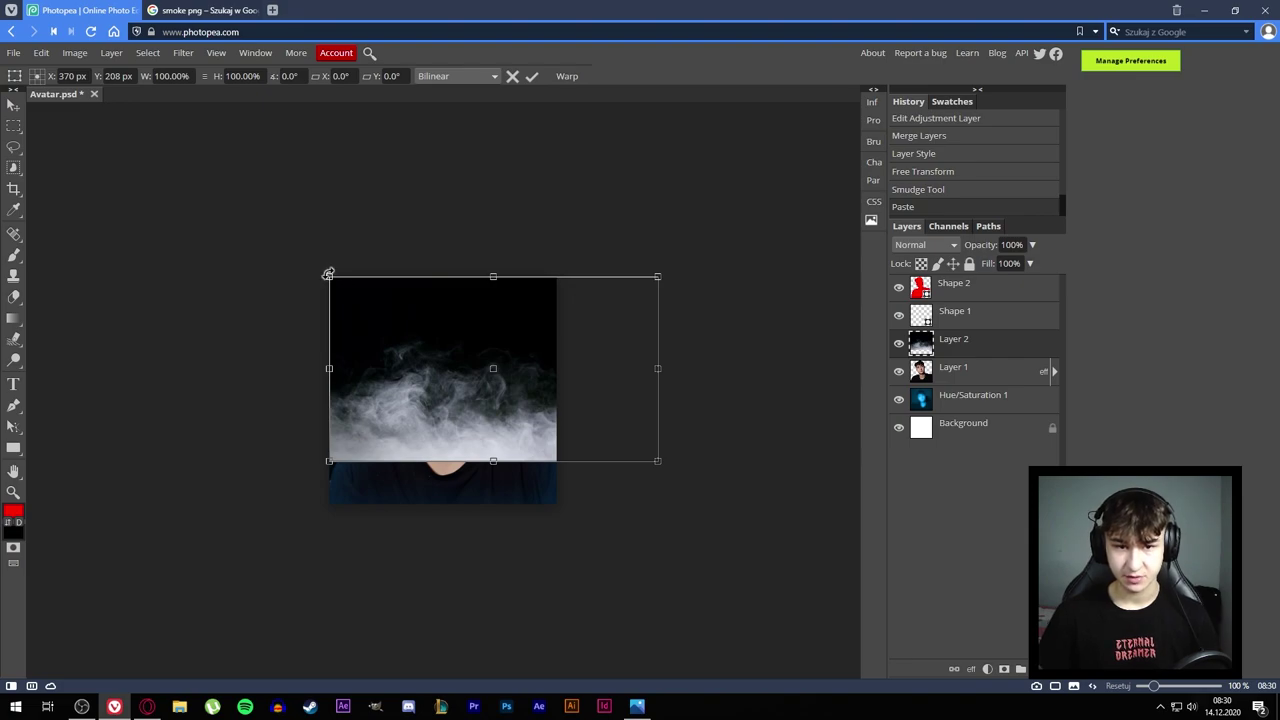
{"action": "left_click_drag", "start_coordinate": [333, 275], "coordinate": [505, 371]}
{"action": "left_click_drag", "start_coordinate": [620, 419], "coordinate": [472, 453]}
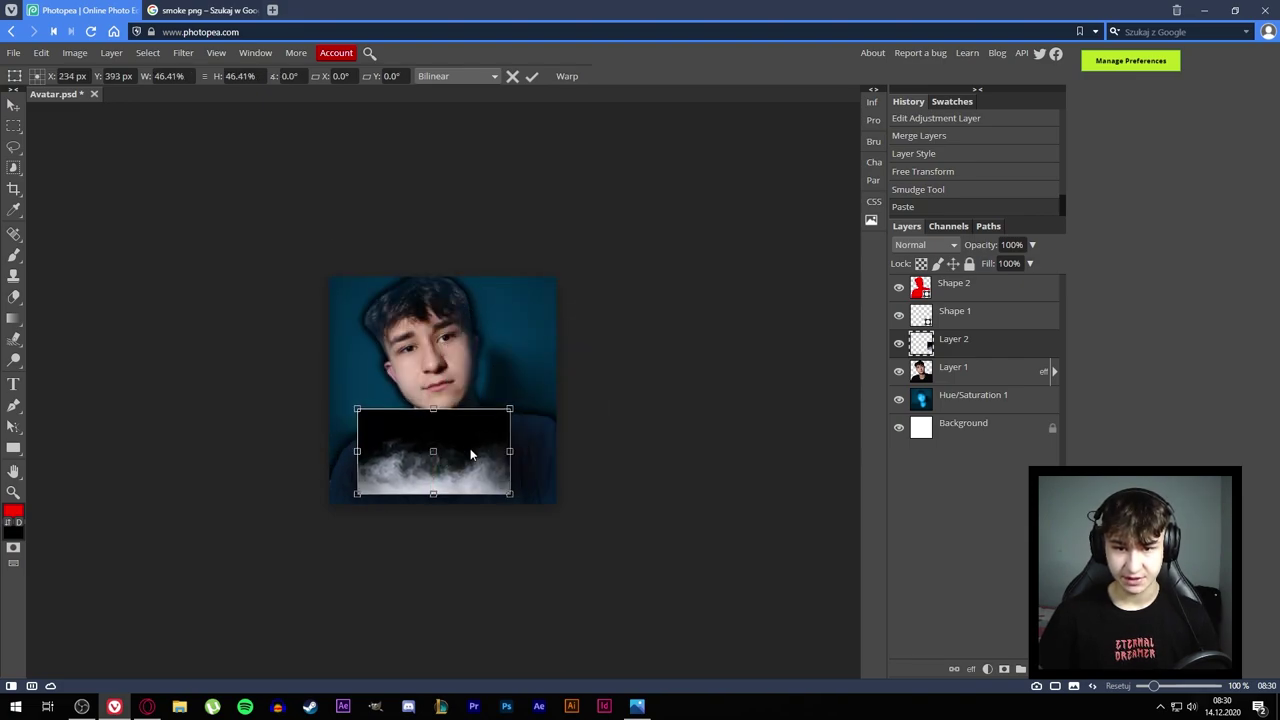
{"action": "left_click_drag", "start_coordinate": [513, 408], "coordinate": [629, 337]}
{"action": "left_click_drag", "start_coordinate": [534, 439], "coordinate": [488, 428]}
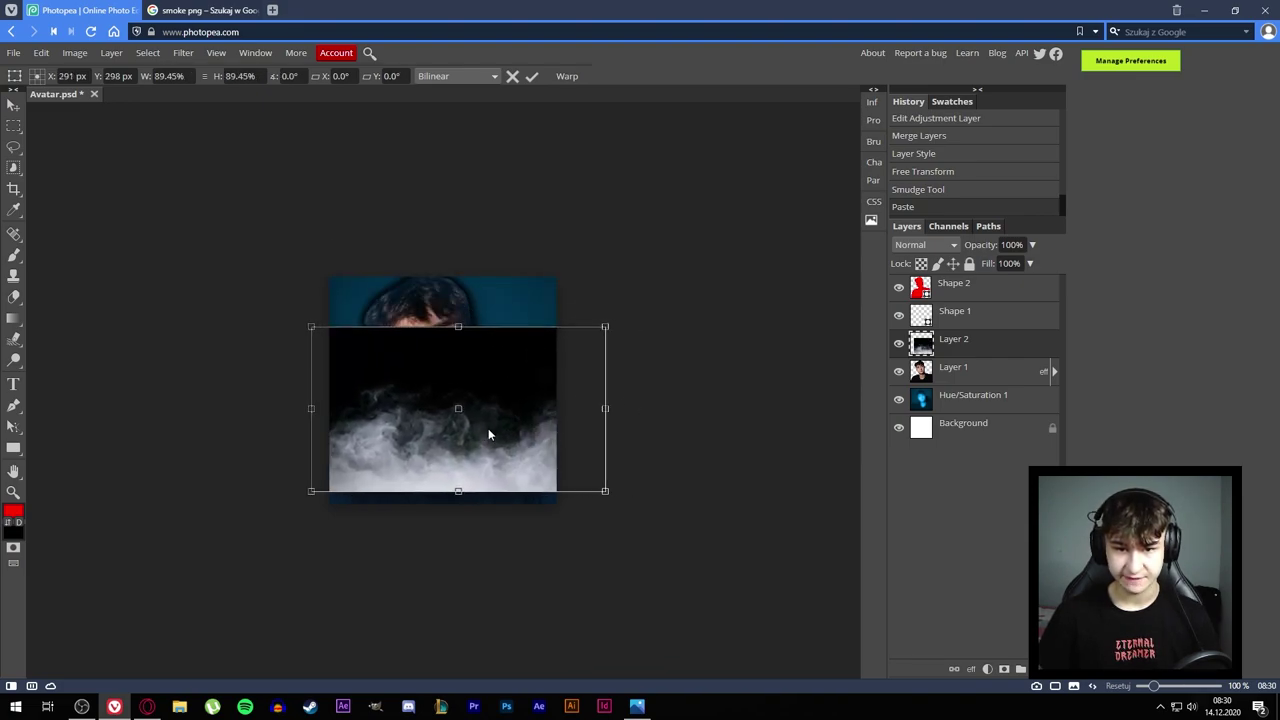
{"action": "left_click", "coordinate": [531, 76]}
- Set the smoke layer's blend mode to Screen
{"action": "left_click", "coordinate": [924, 245]}
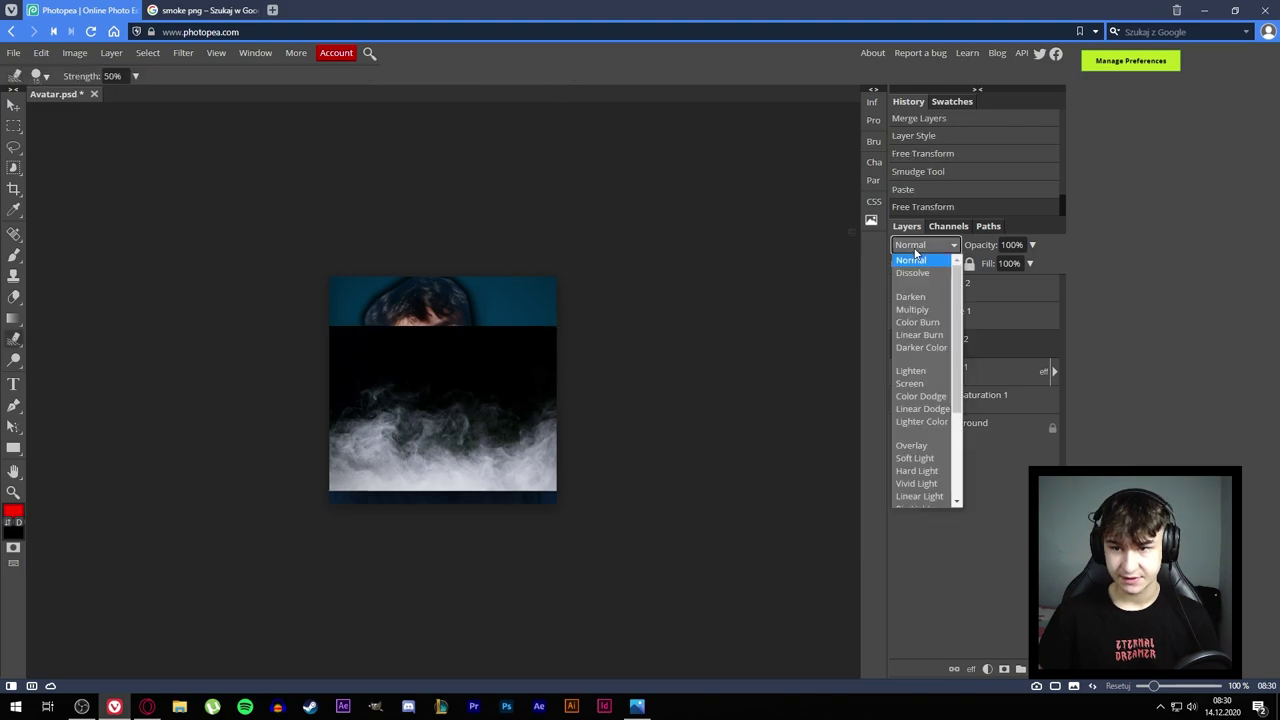
{"action": "left_click", "coordinate": [925, 386]}
{"action": "scroll", "coordinate": [397, 390], "scroll_direction": "down", "scroll_amount": 1}
{"action": "scroll", "coordinate": [397, 390], "scroll_direction": "up", "scroll_amount": 2}
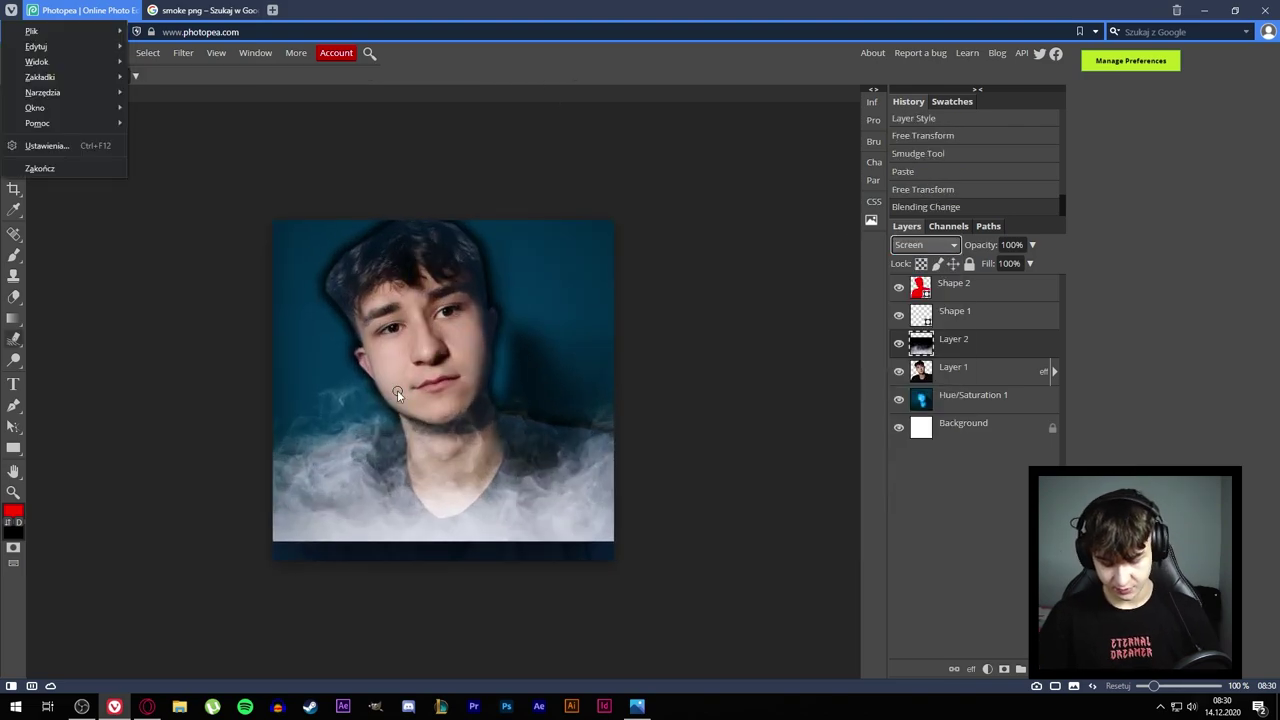
{"action": "left_click", "coordinate": [518, 443]}
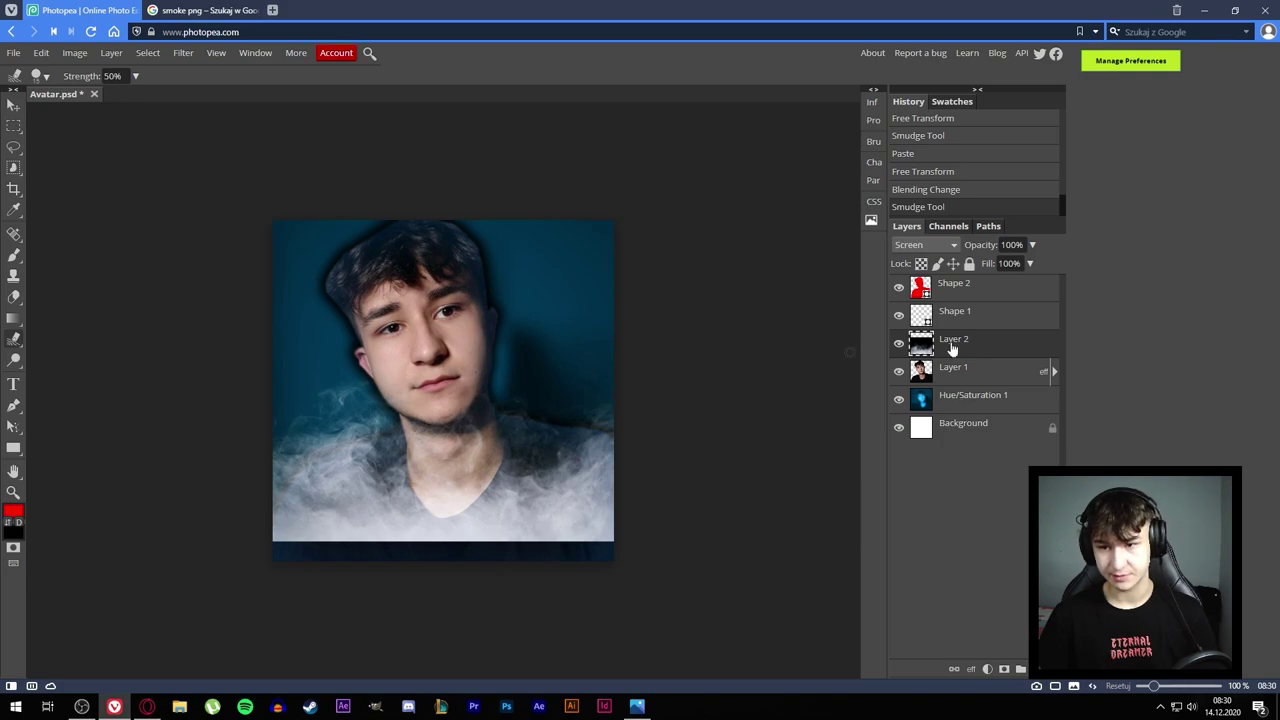
- Enlarge the smoke layer to about 121% and shift it lower and left
{"action": "left_click", "coordinate": [10, 106]}
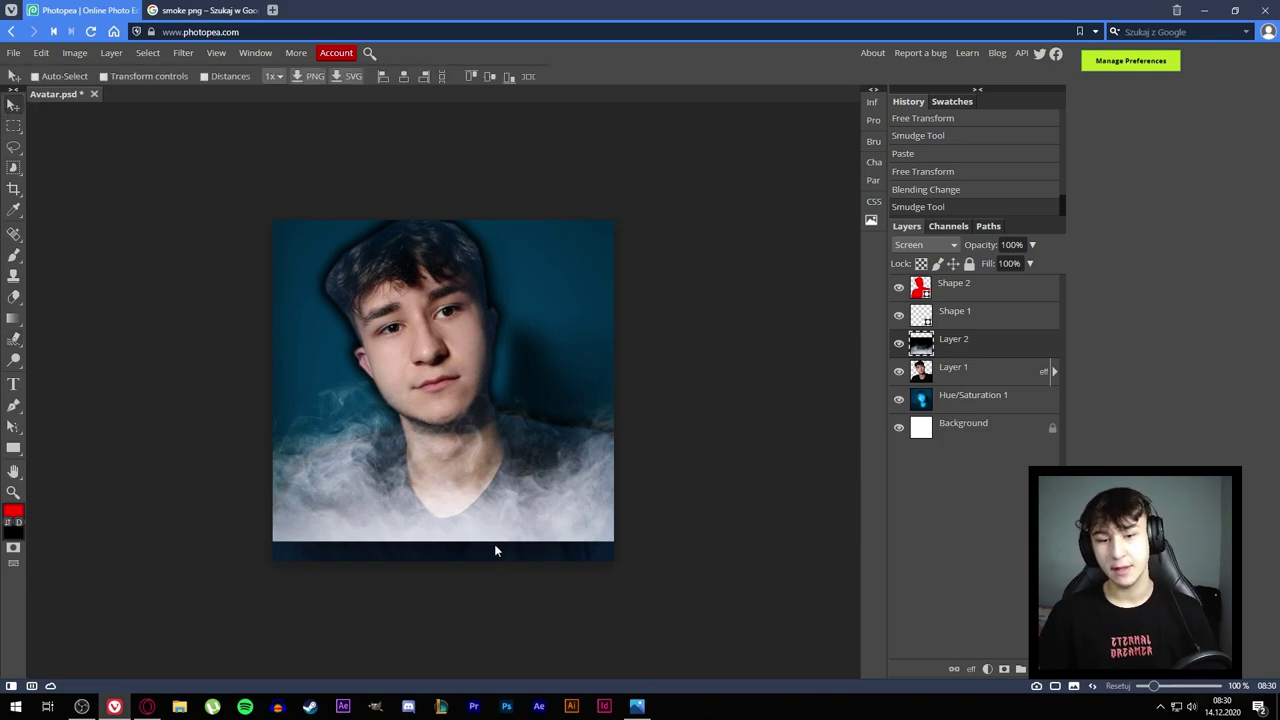
{"action": "key", "text": "ctrl+t"}
{"action": "left_click_drag", "start_coordinate": [483, 488], "coordinate": [453, 527]}
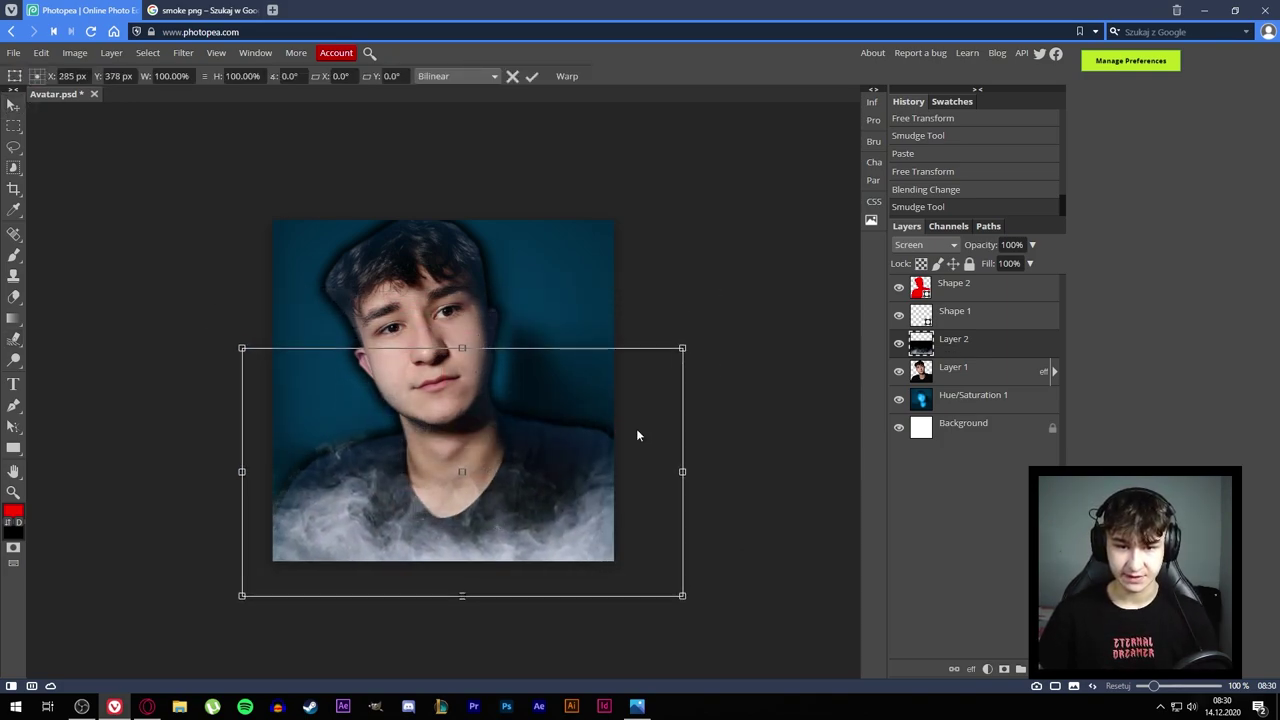
{"action": "left_click_drag", "start_coordinate": [686, 347], "coordinate": [775, 296]}
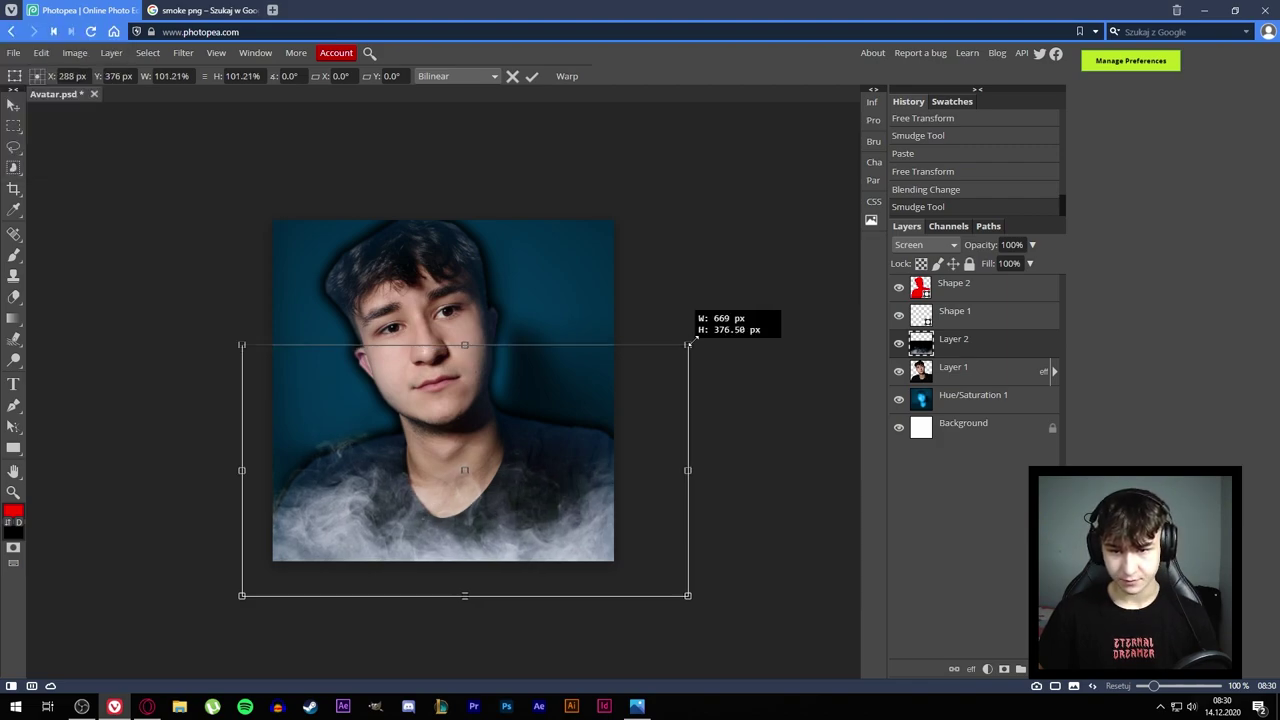
{"action": "left_click_drag", "start_coordinate": [634, 429], "coordinate": [543, 491]}
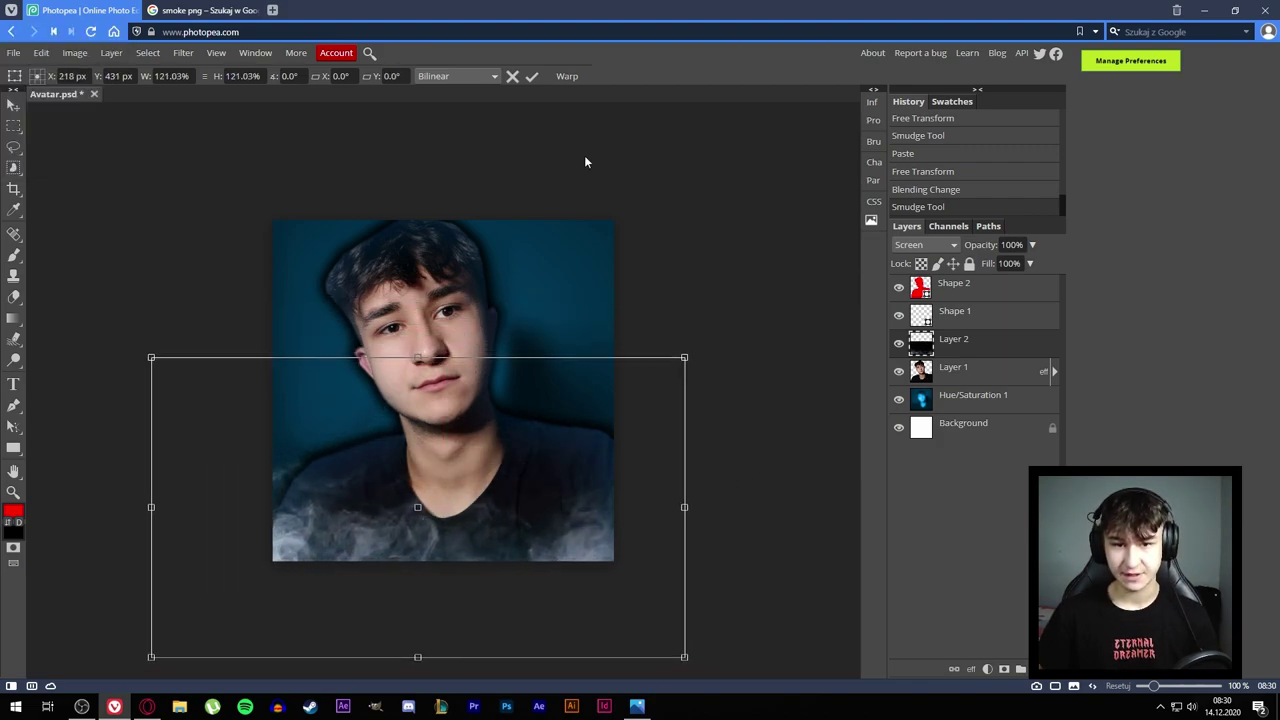
{"action": "left_click", "coordinate": [533, 78]}
- Duplicate the smoke layer, moving and rotating the copy up over the face
{"action": "key", "text": "ctrl+j"}
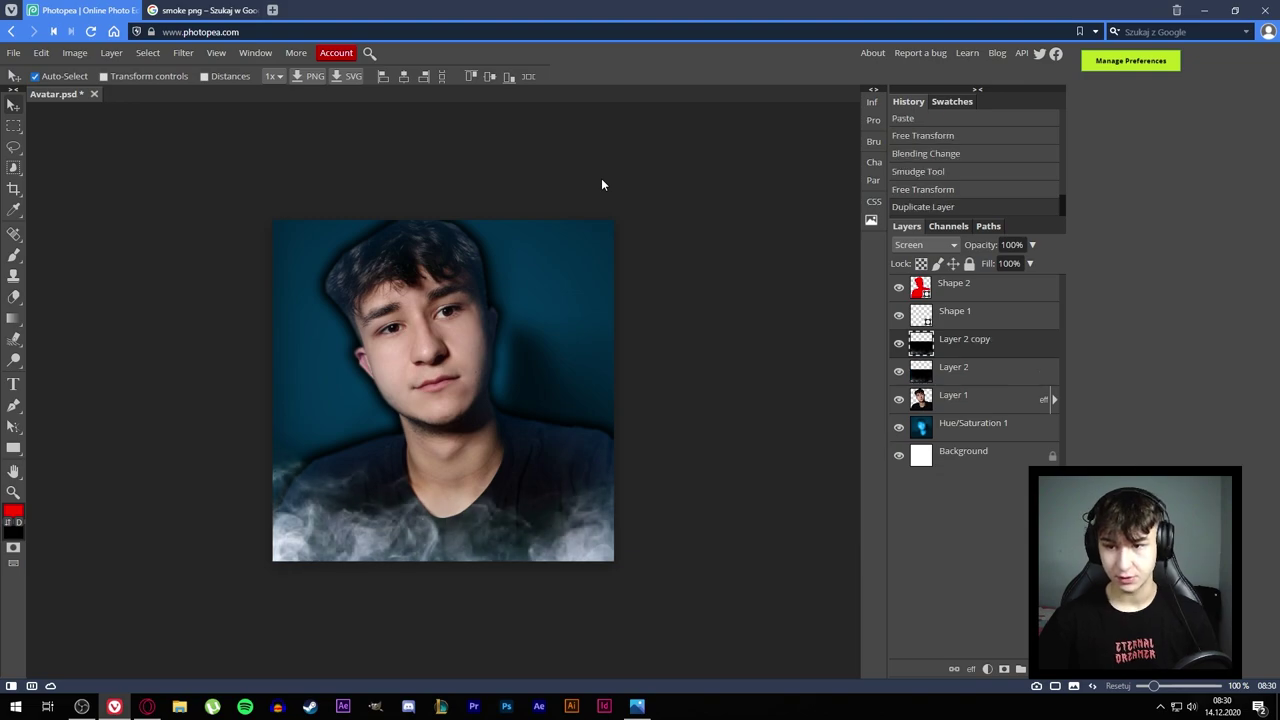
{"action": "key", "text": "ctrl+t"}
{"action": "left_click_drag", "start_coordinate": [531, 485], "coordinate": [625, 242]}
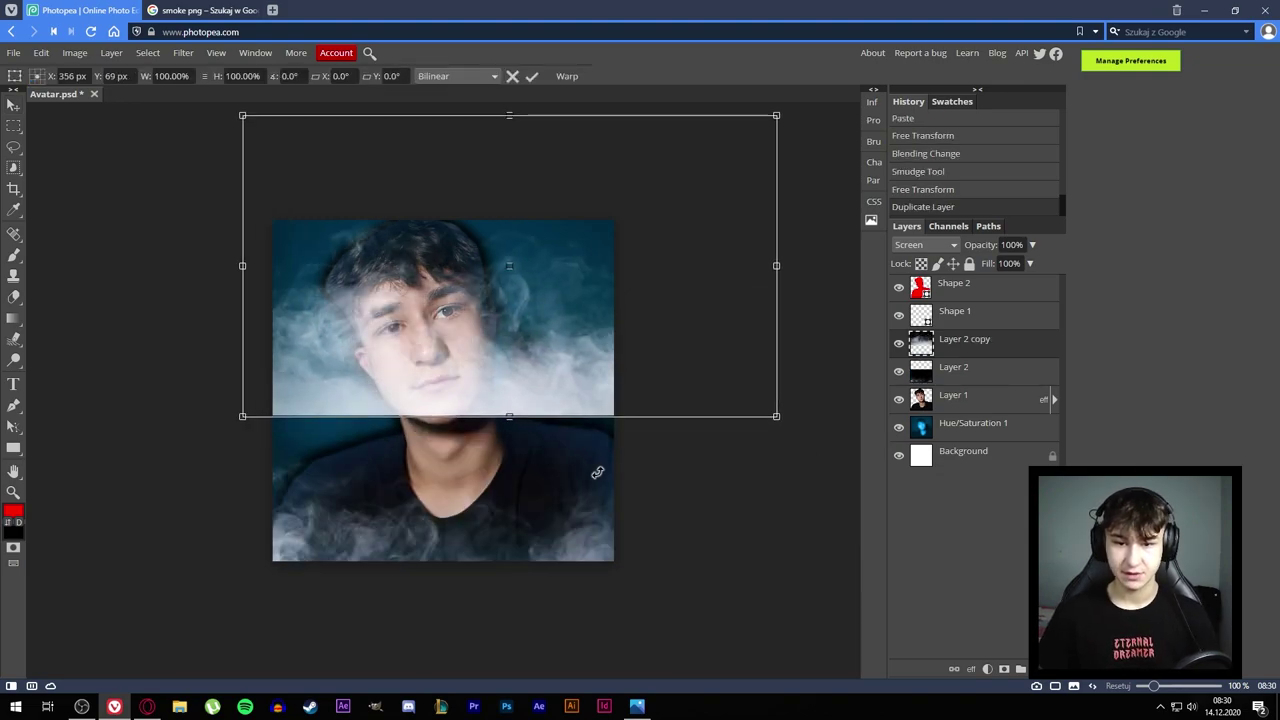
{"action": "mouse_move", "coordinate": [597, 466]}
{"action": "left_mouse_down"}
{"action": "mouse_move", "coordinate": [696, 443]}
{"action": "mouse_move", "coordinate": [669, 269]}
{"action": "left_mouse_up"}
{"action": "key", "text": "Return"}
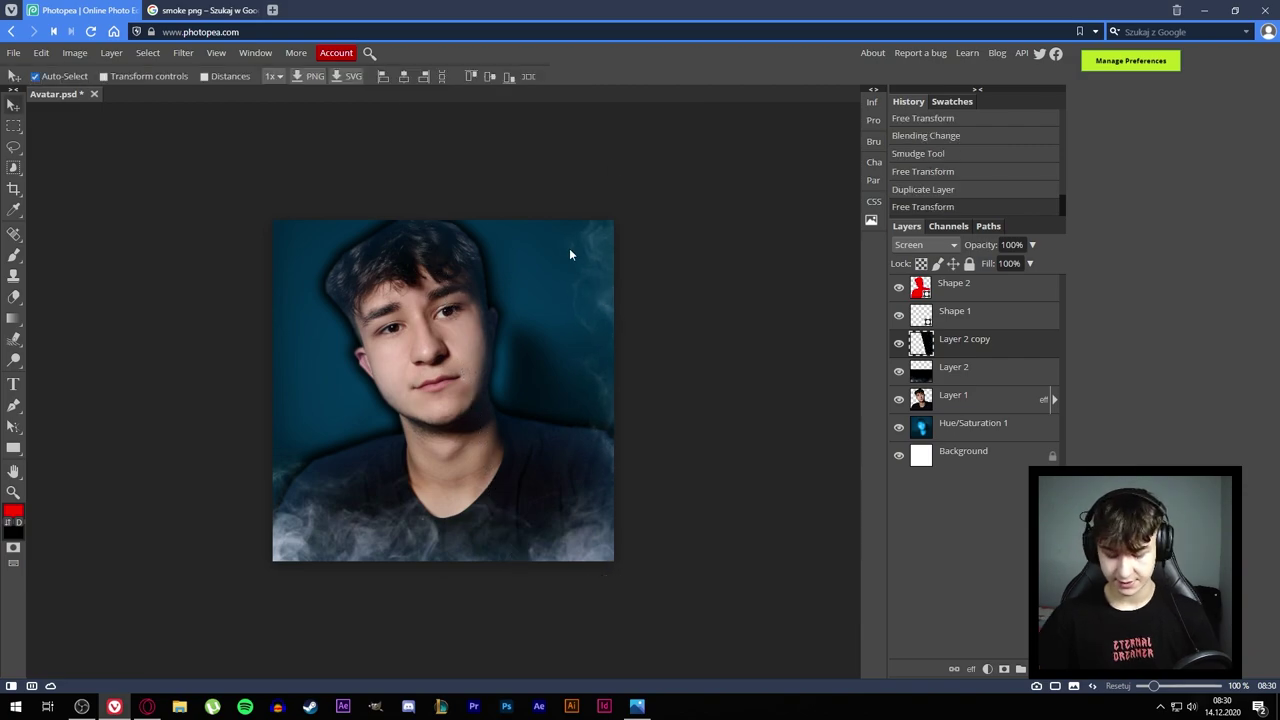
- Duplicate the smoke again and rotate the new copy to about -159°
{"action": "key", "text": "ctrl+j"}
{"action": "key", "text": "ctrl+t"}
{"action": "mouse_move", "coordinate": [470, 472]}
{"action": "left_mouse_down"}
{"action": "mouse_move", "coordinate": [527, 539]}
{"action": "mouse_move", "coordinate": [814, 324]}
{"action": "mouse_move", "coordinate": [431, 252]}
{"action": "mouse_move", "coordinate": [645, 317]}
{"action": "mouse_move", "coordinate": [618, 485]}
{"action": "left_mouse_up"}
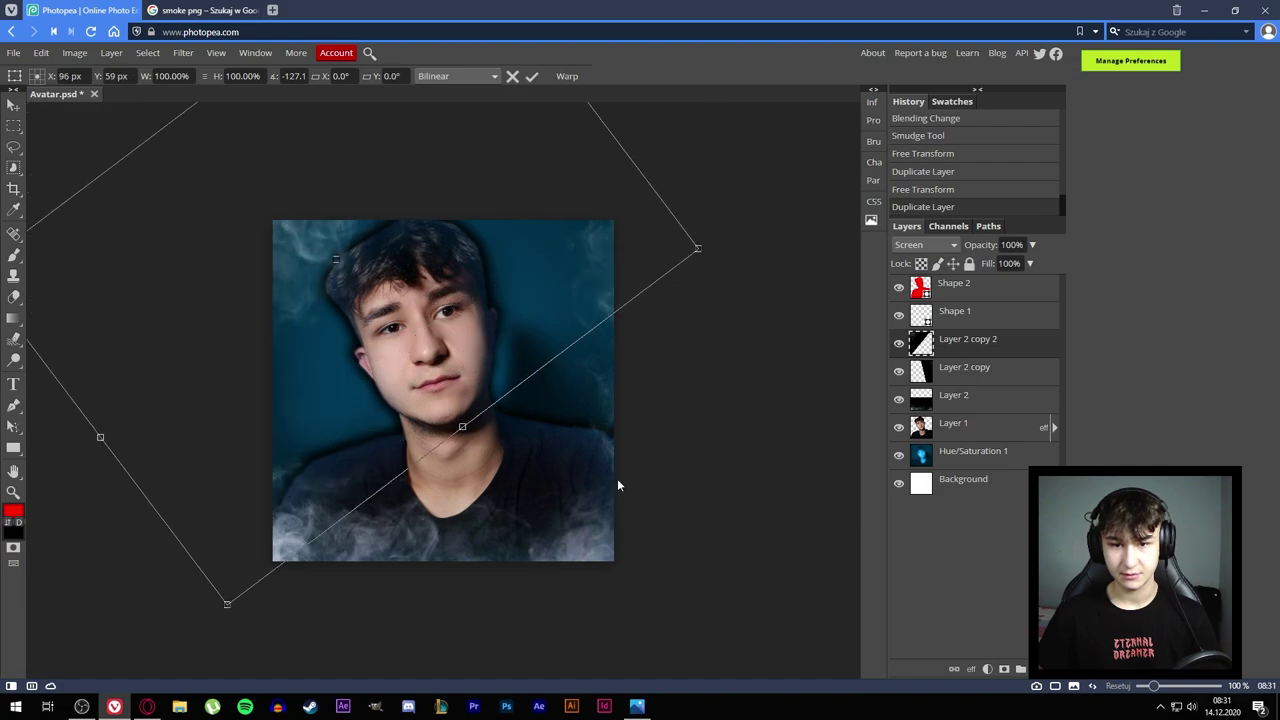
{"action": "left_click_drag", "start_coordinate": [421, 527], "coordinate": [385, 375]}
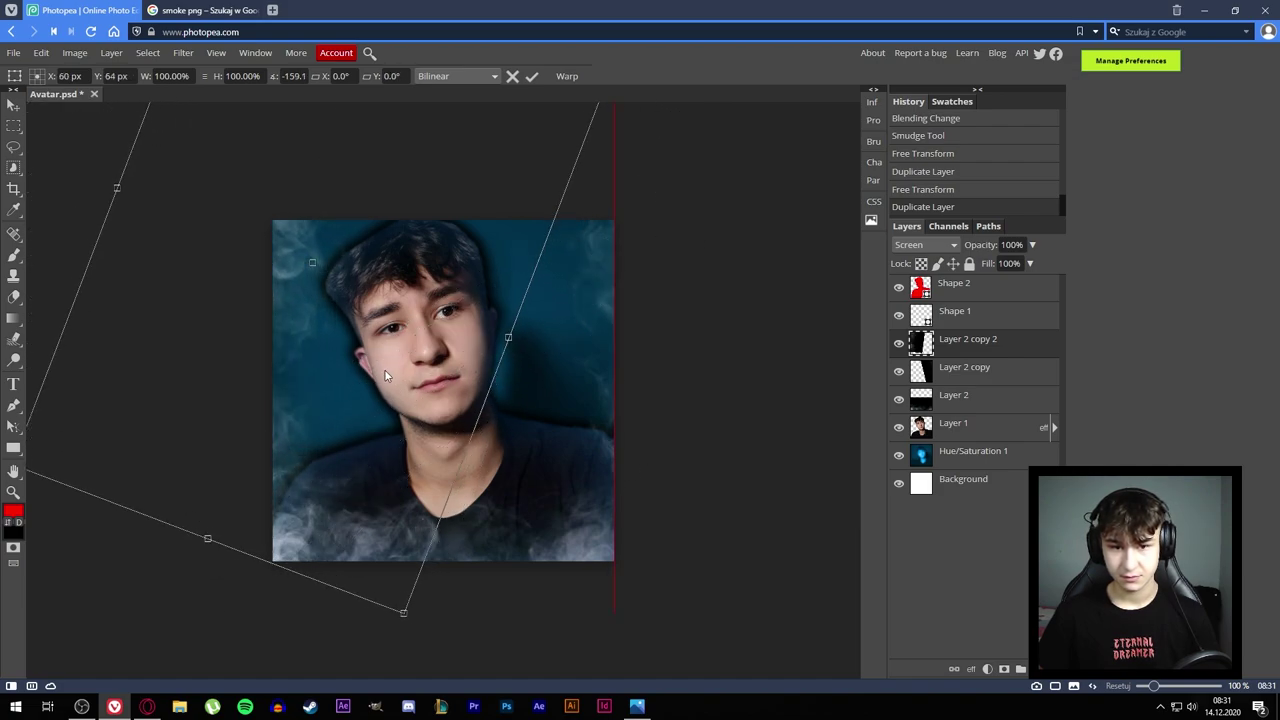
{"action": "key", "text": "Return"}
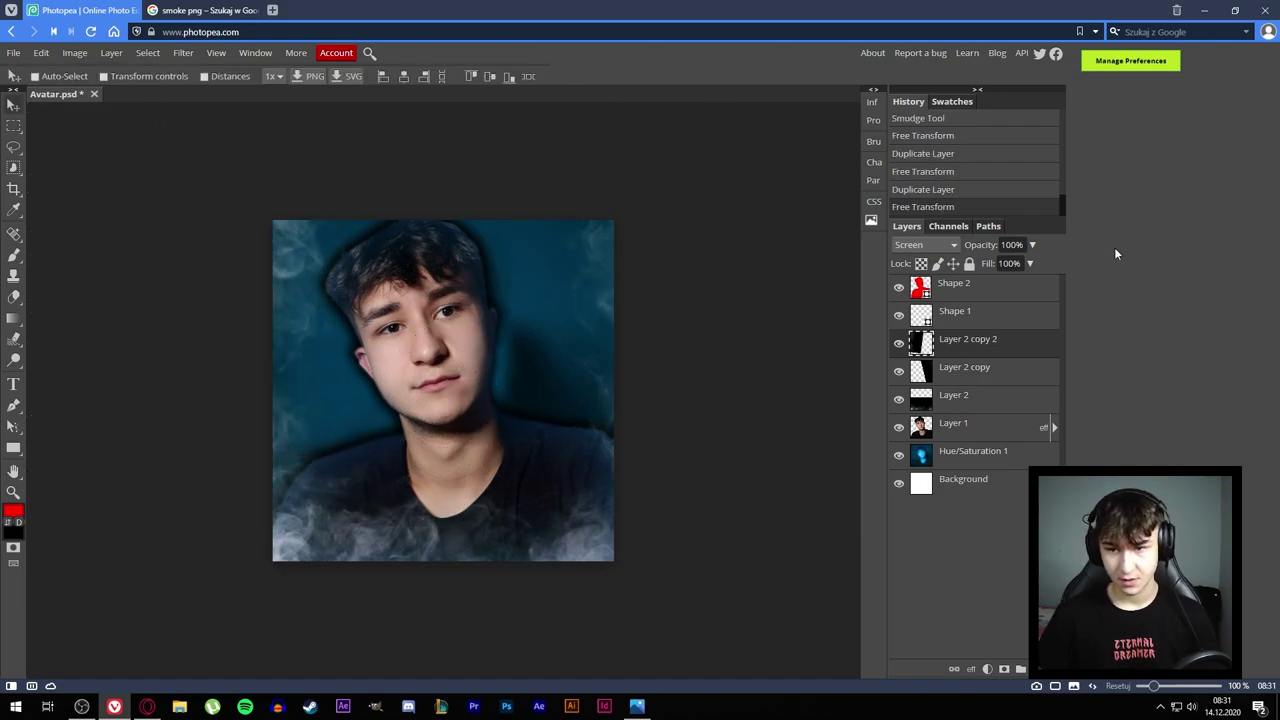
- Set Layer 2 copy 2 to 41% opacity and the original Layer 2 to 32%
{"action": "scroll", "coordinate": [488, 325], "scroll_direction": "down", "scroll_amount": 3}
{"action": "scroll", "coordinate": [488, 325], "scroll_direction": "up", "scroll_amount": 3}
{"action": "key", "text": "alt"}
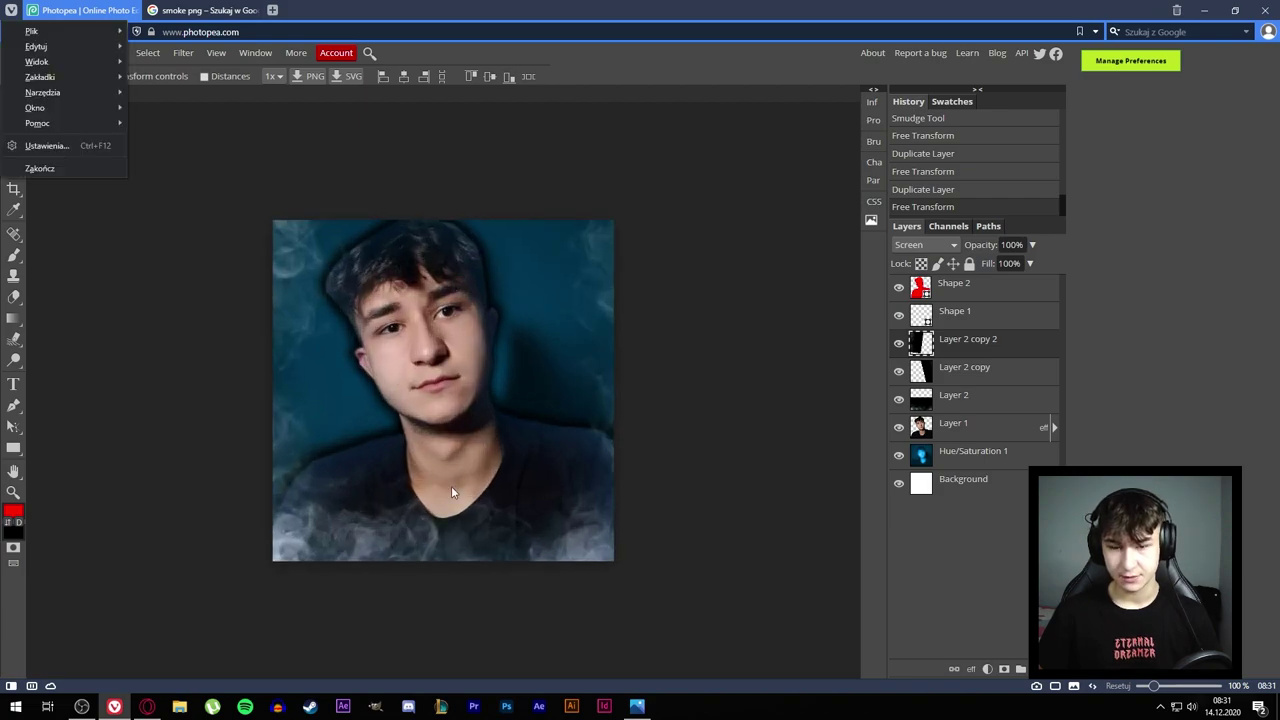
{"action": "key", "text": "Escape"}
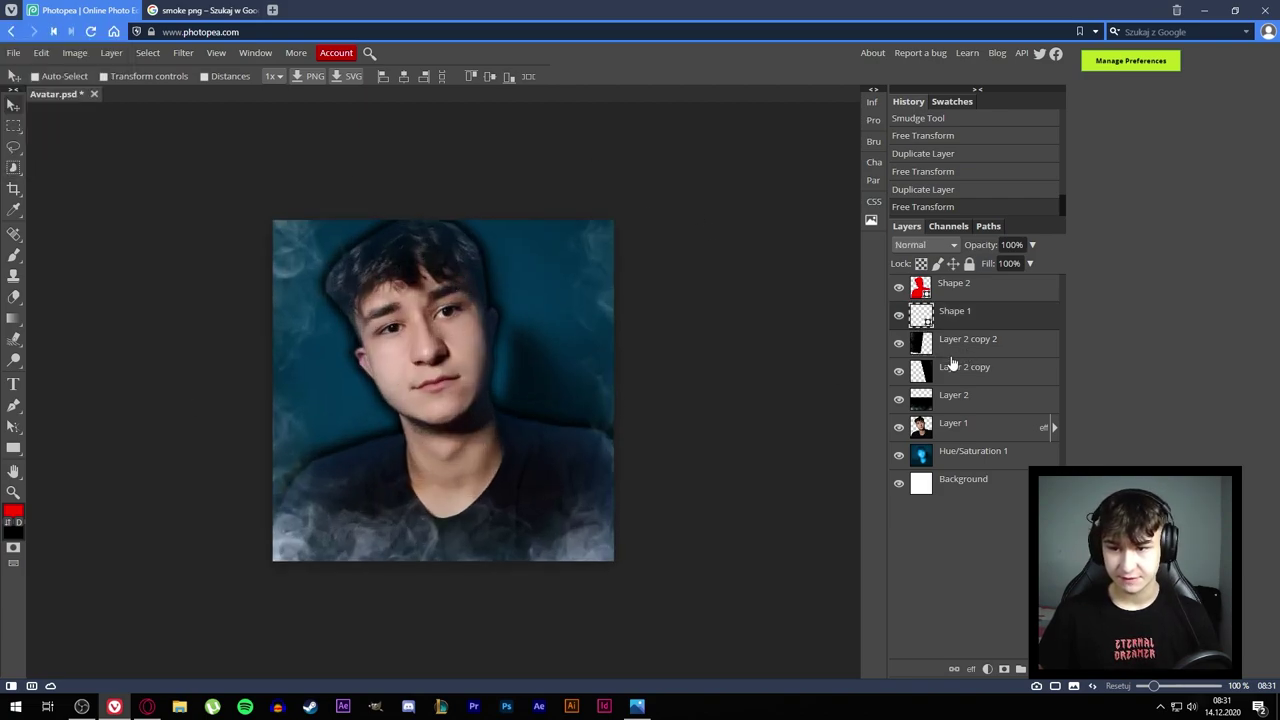
{"action": "left_click_drag", "start_coordinate": [985, 244], "coordinate": [932, 239]}
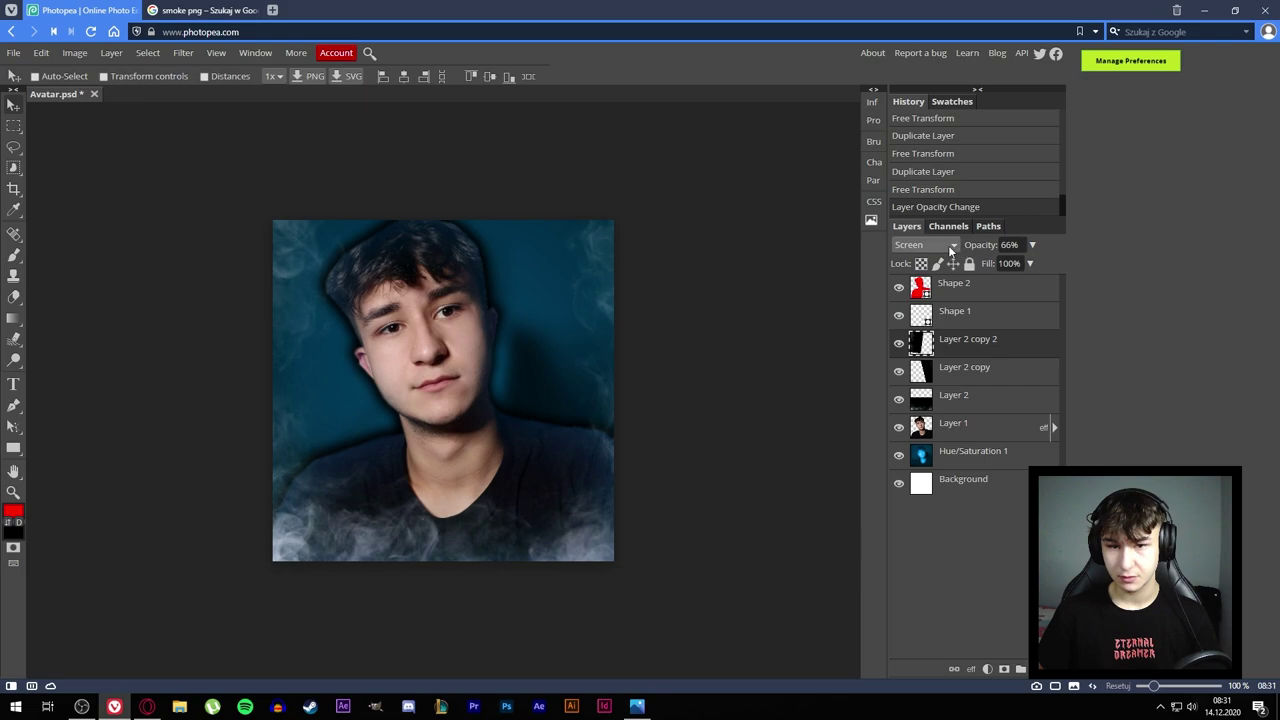
{"action": "left_click", "coordinate": [966, 388]}
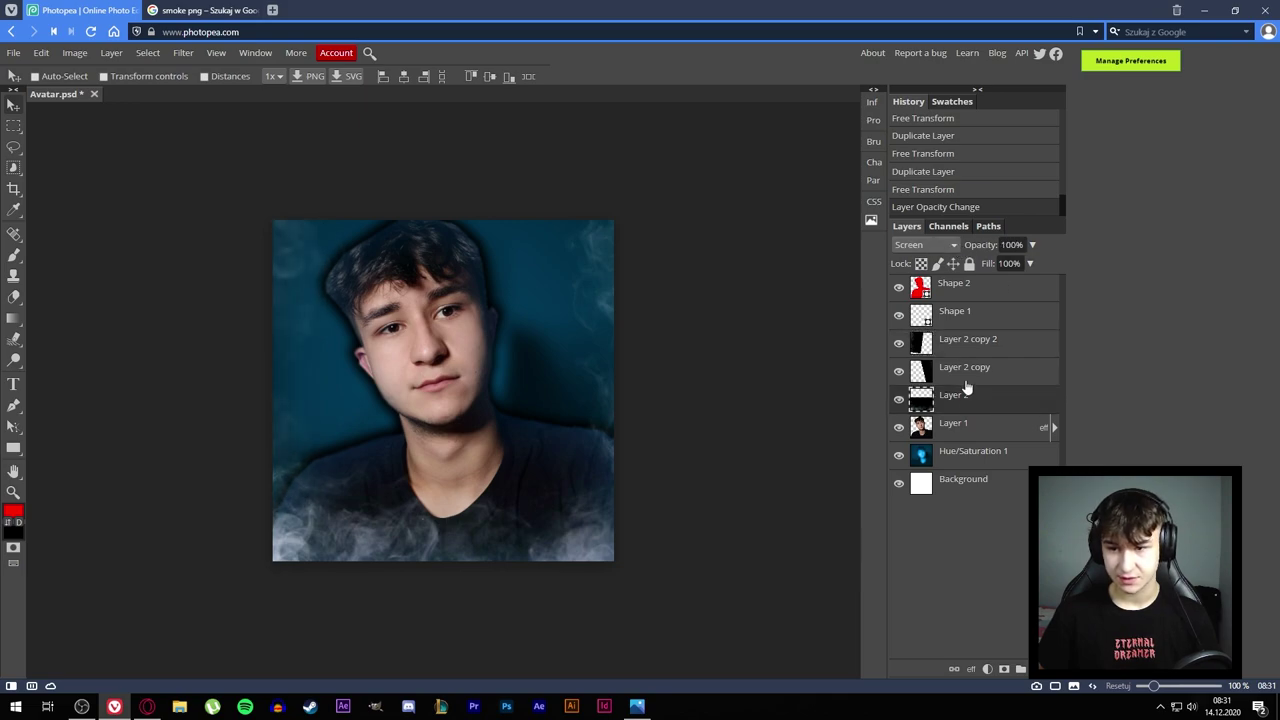
{"action": "left_click_drag", "start_coordinate": [985, 244], "coordinate": [931, 240]}
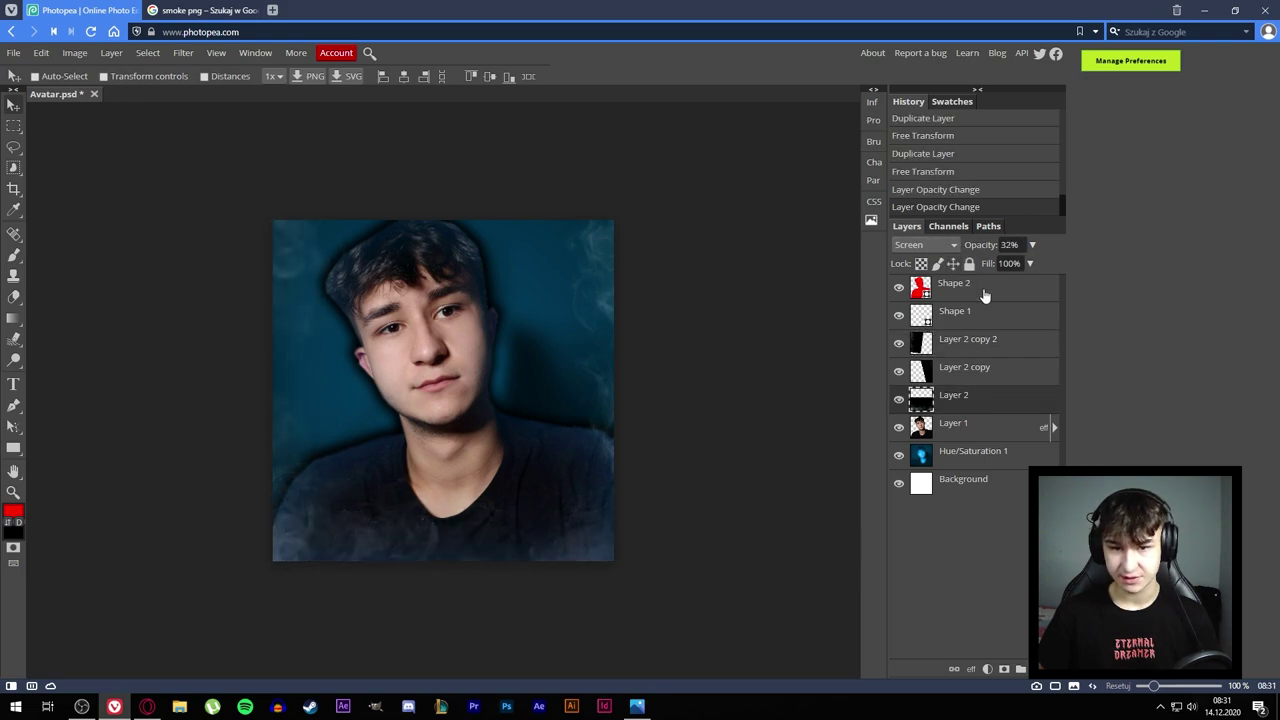
{"action": "left_click", "coordinate": [968, 342]}
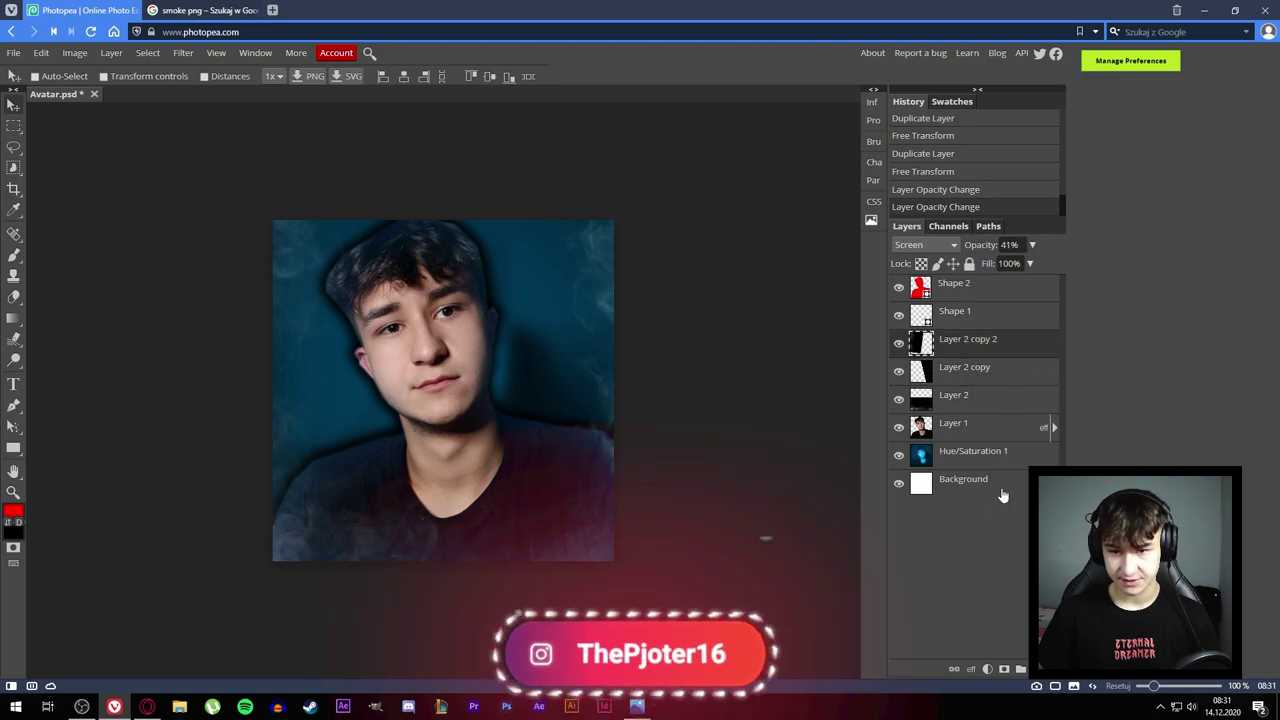
{"action": "scroll", "coordinate": [498, 290], "scroll_direction": "down", "scroll_amount": 1}
{"action": "scroll", "coordinate": [493, 281], "scroll_direction": "up", "scroll_amount": 2}
{"action": "scroll", "coordinate": [493, 281], "scroll_direction": "up", "scroll_amount": 1}
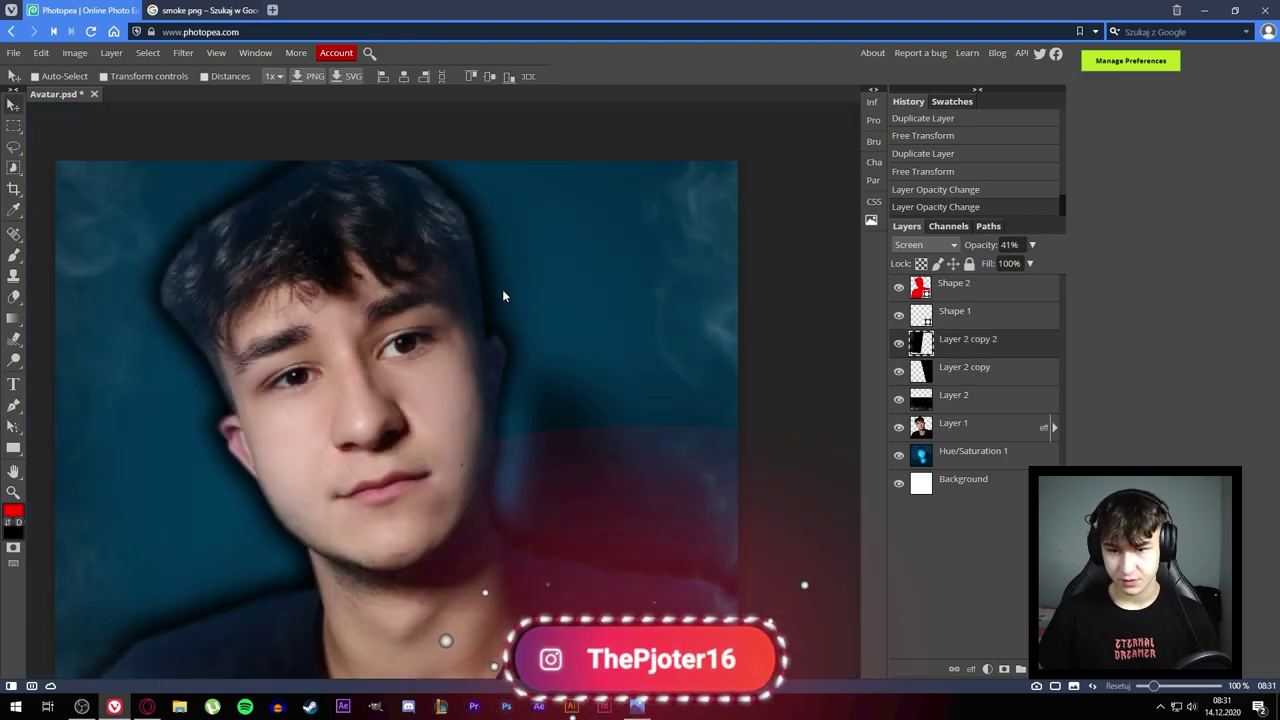
{"action": "scroll", "coordinate": [502, 289], "scroll_direction": "up", "scroll_amount": 1}
{"action": "scroll", "coordinate": [453, 230], "scroll_direction": "down", "scroll_amount": 2}
{"action": "scroll", "coordinate": [451, 228], "scroll_direction": "down", "scroll_amount": 1}
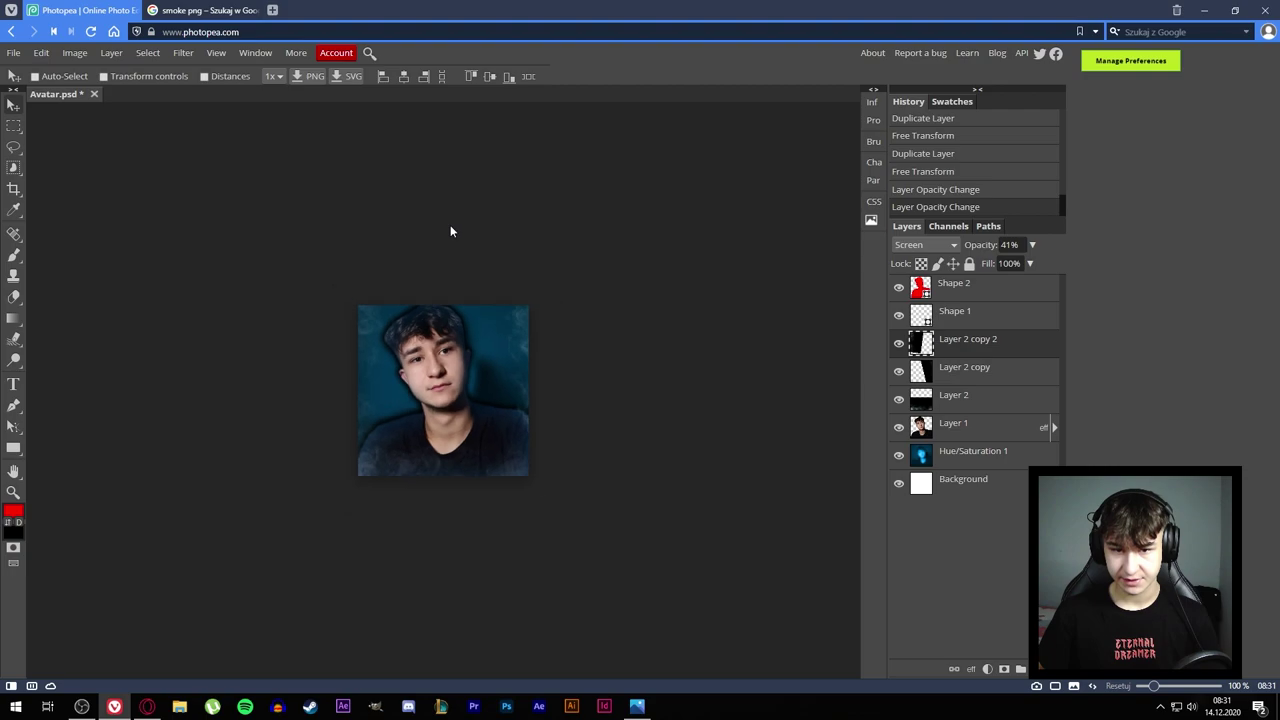
{"action": "scroll", "coordinate": [450, 228], "scroll_direction": "up", "scroll_amount": 1}
{"action": "scroll", "coordinate": [445, 224], "scroll_direction": "up", "scroll_amount": 1}
{"action": "scroll", "coordinate": [480, 228], "scroll_direction": "down", "scroll_amount": 2}
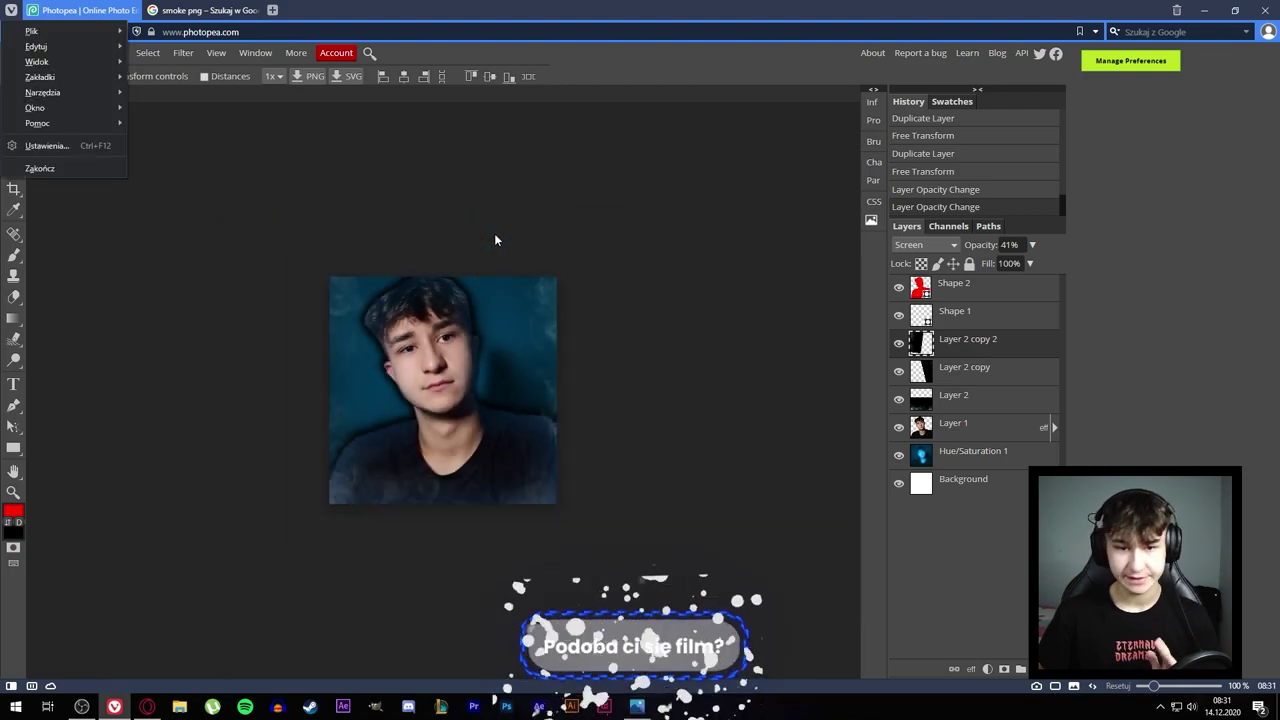
- Preview Piorun.png from the desktop in Photos, then drag it into the Photopea avatar
{"action": "left_click", "coordinate": [1205, 10]}
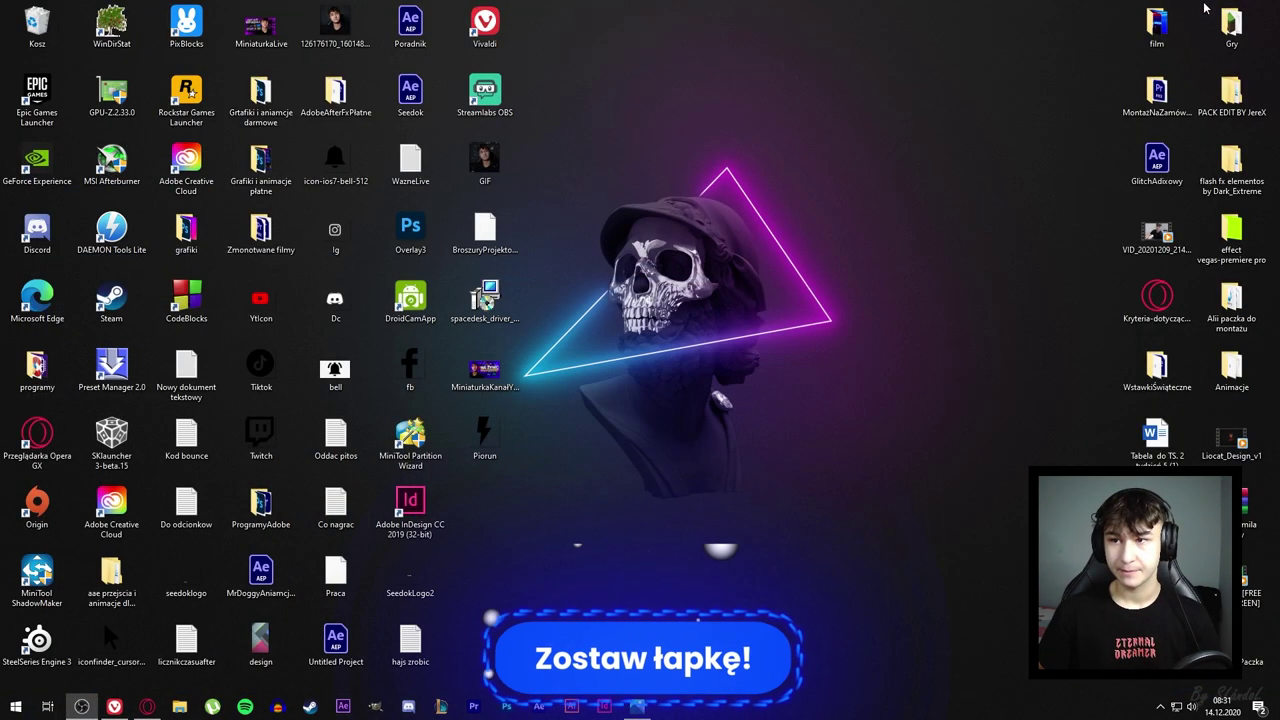
{"action": "double_click", "coordinate": [502, 438]}
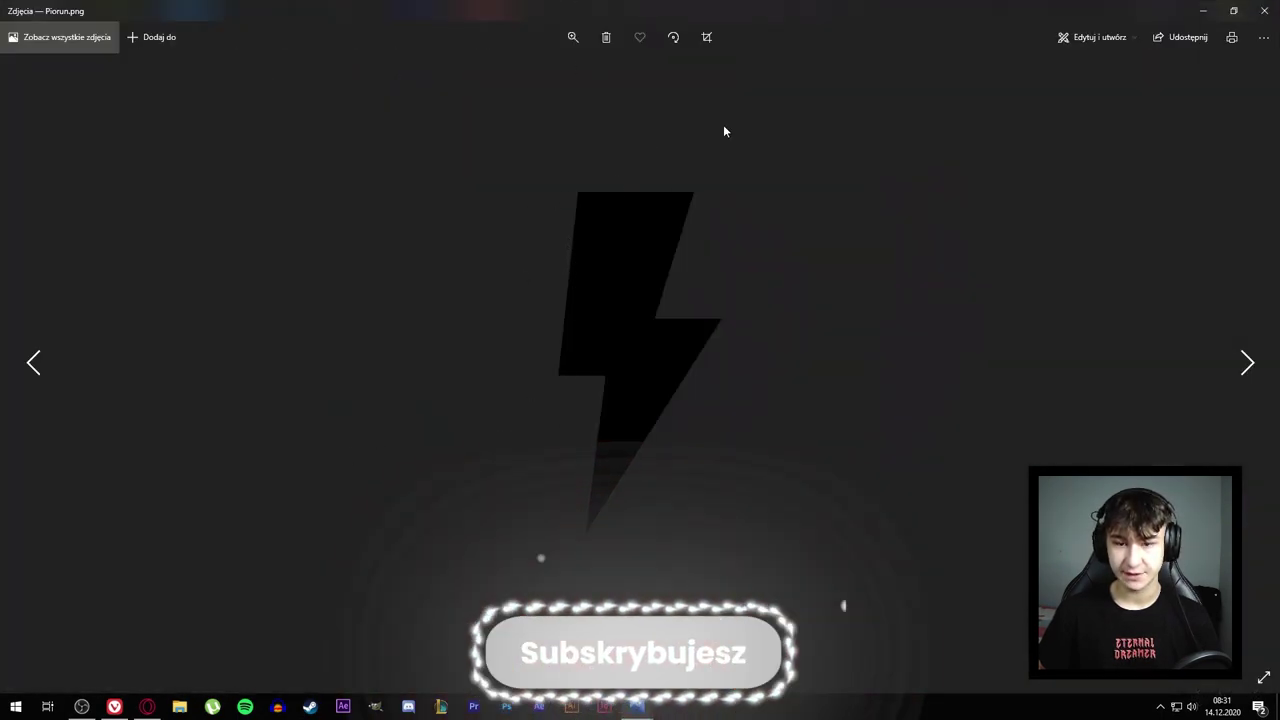
{"action": "left_click", "coordinate": [1264, 10]}
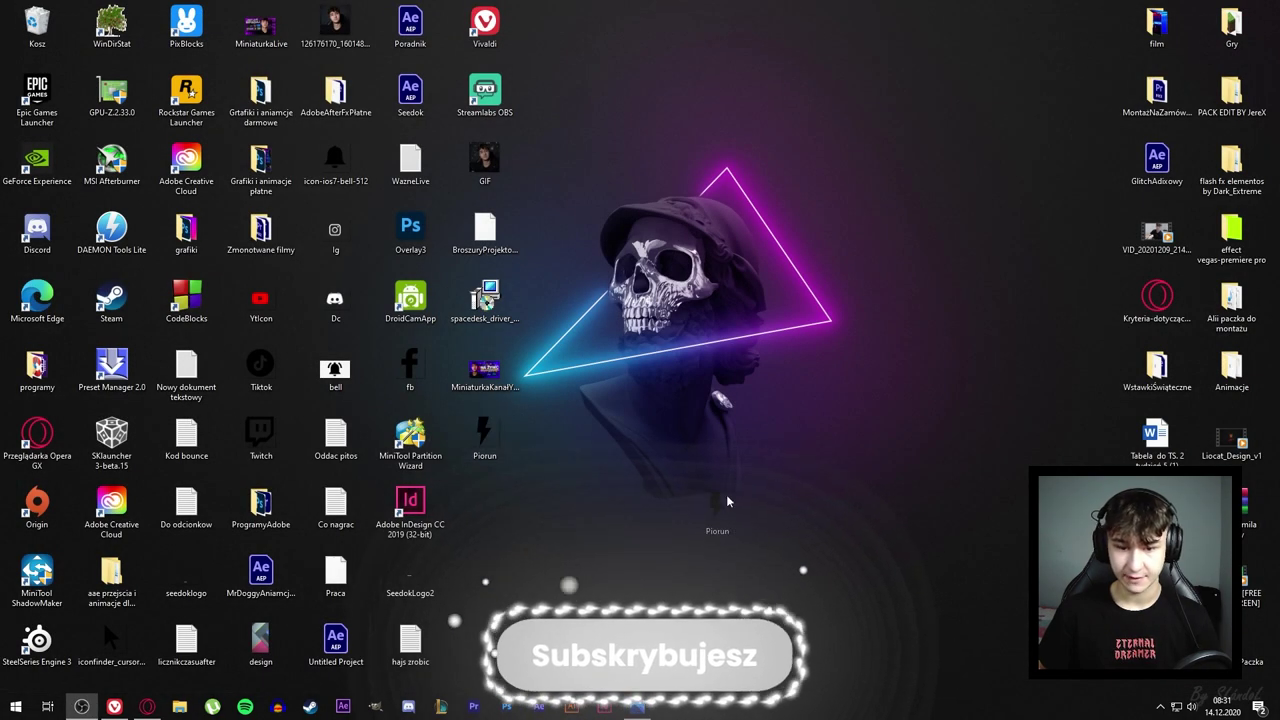
{"action": "mouse_move", "coordinate": [480, 430]}
{"action": "left_mouse_down"}
{"action": "mouse_move", "coordinate": [811, 617]}
{"action": "mouse_move", "coordinate": [522, 314]}
{"action": "left_mouse_up"}
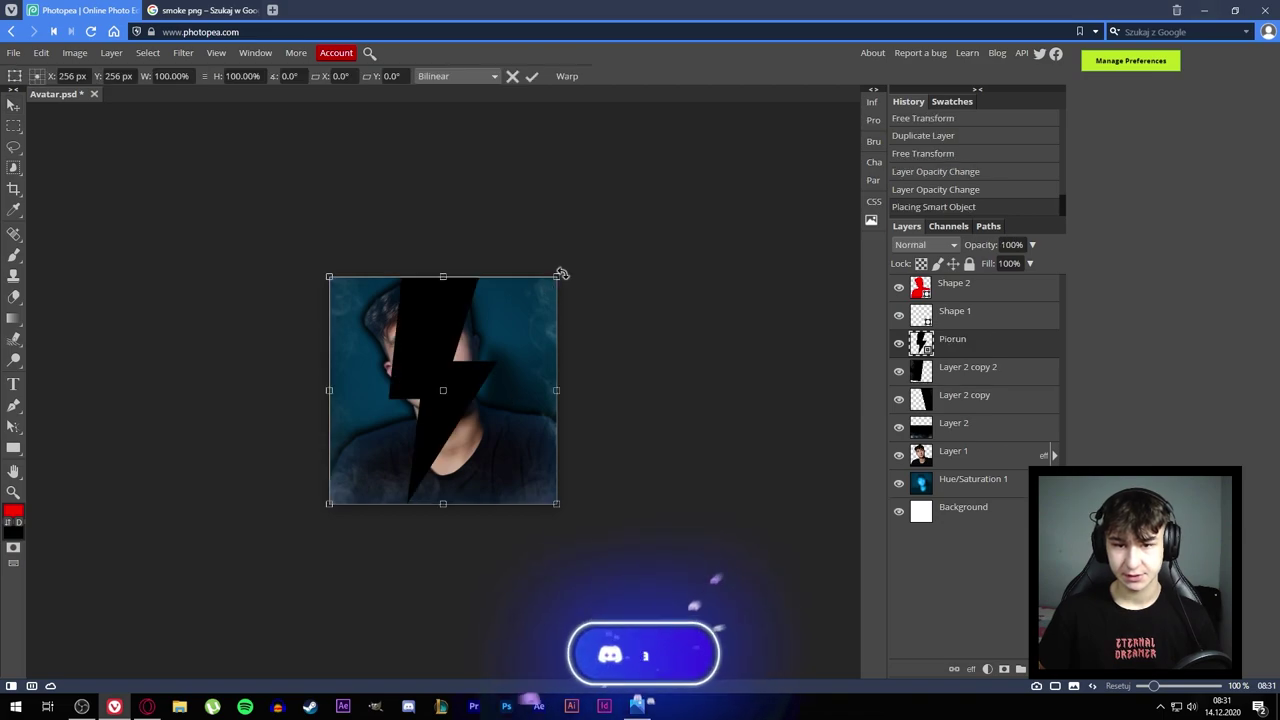
- Scale the Piorun bolt to 17.48%, tilt it about -13°, and commit it right of the face
{"action": "mouse_move", "coordinate": [562, 273]}
{"action": "left_mouse_down"}
{"action": "mouse_move", "coordinate": [456, 335]}
{"action": "mouse_move", "coordinate": [463, 372]}
{"action": "left_mouse_up"}
{"action": "left_click_drag", "start_coordinate": [443, 390], "coordinate": [507, 358]}
{"action": "scroll", "coordinate": [667, 259], "scroll_direction": "up", "scroll_amount": 3}
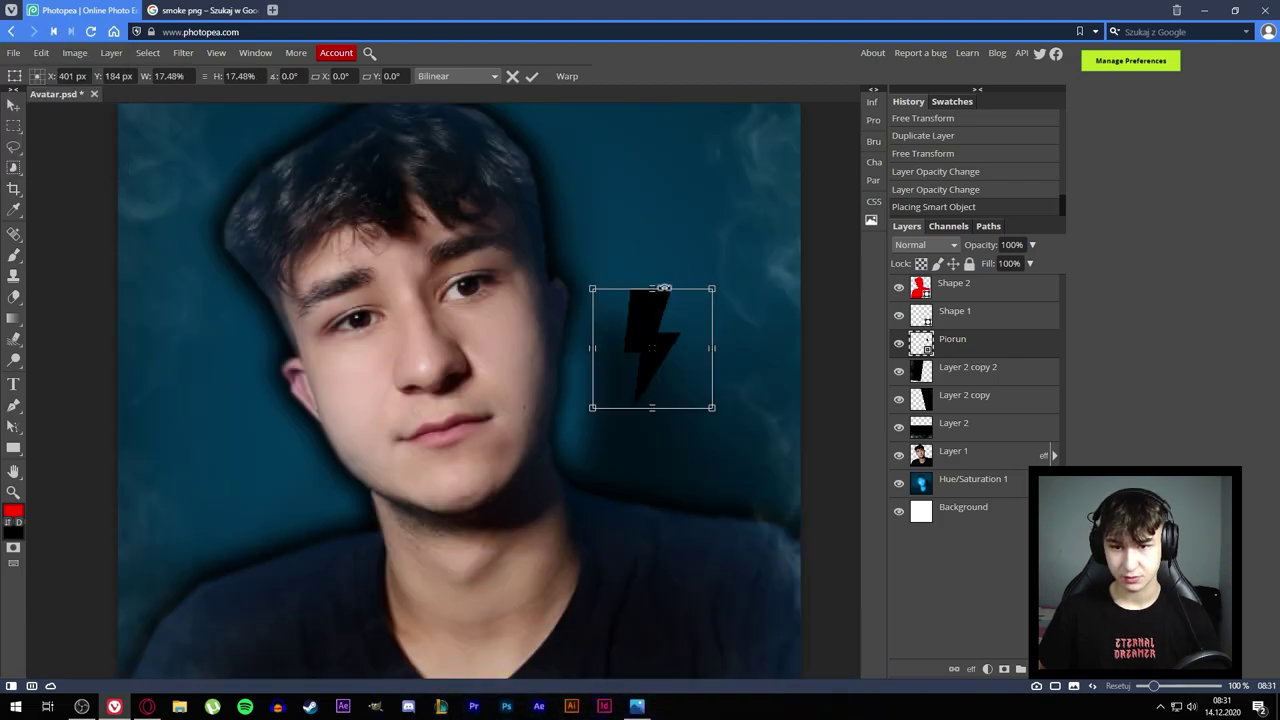
{"action": "left_click_drag", "start_coordinate": [663, 288], "coordinate": [645, 268]}
{"action": "left_click_drag", "start_coordinate": [642, 345], "coordinate": [632, 390]}
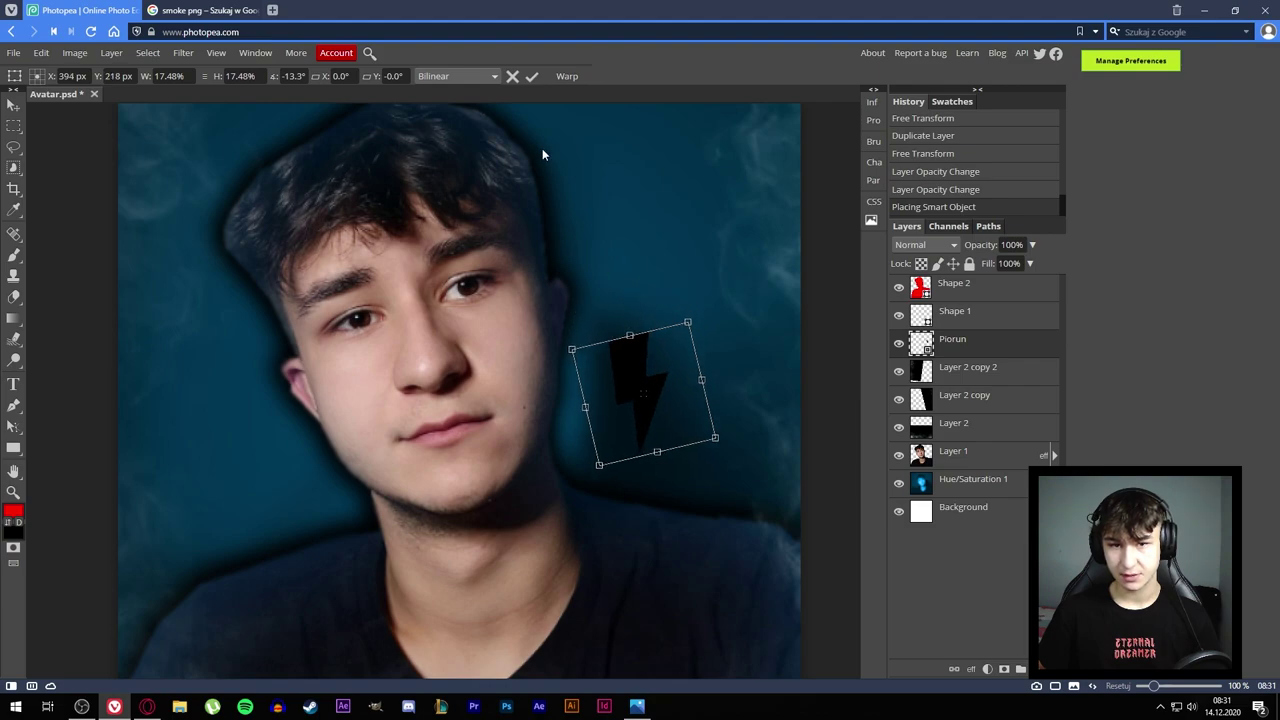
{"action": "left_click", "coordinate": [531, 76]}
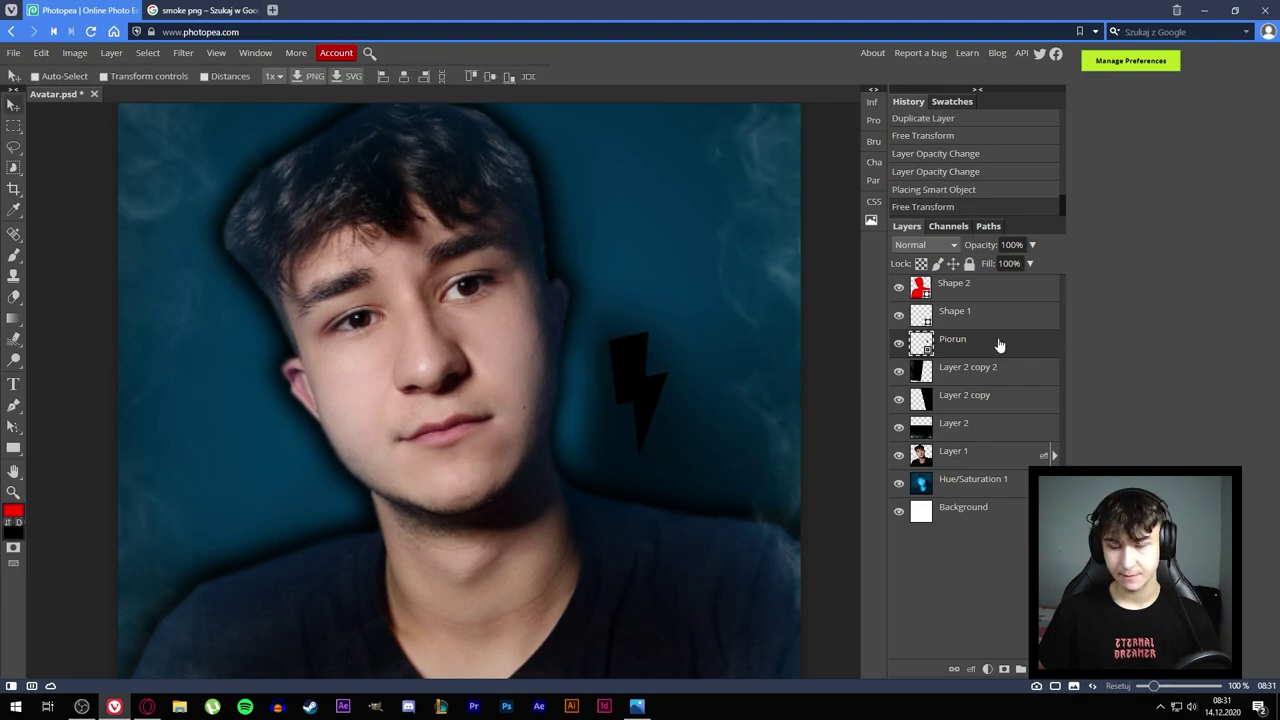
- Load the bolt as a selection, make it a 3 px border, and rasterize the Piorun layer
{"action": "left_click", "coordinate": [921, 345], "text": "ctrl"}
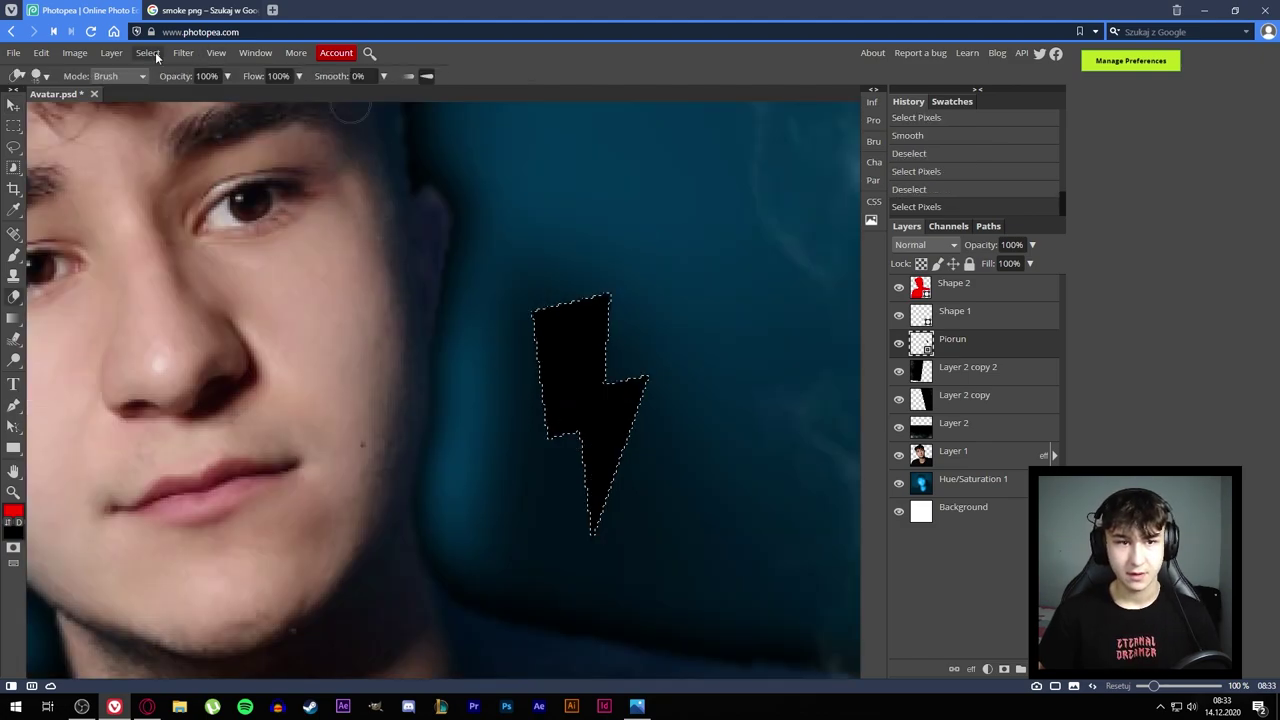
{"action": "left_click", "coordinate": [152, 54]}
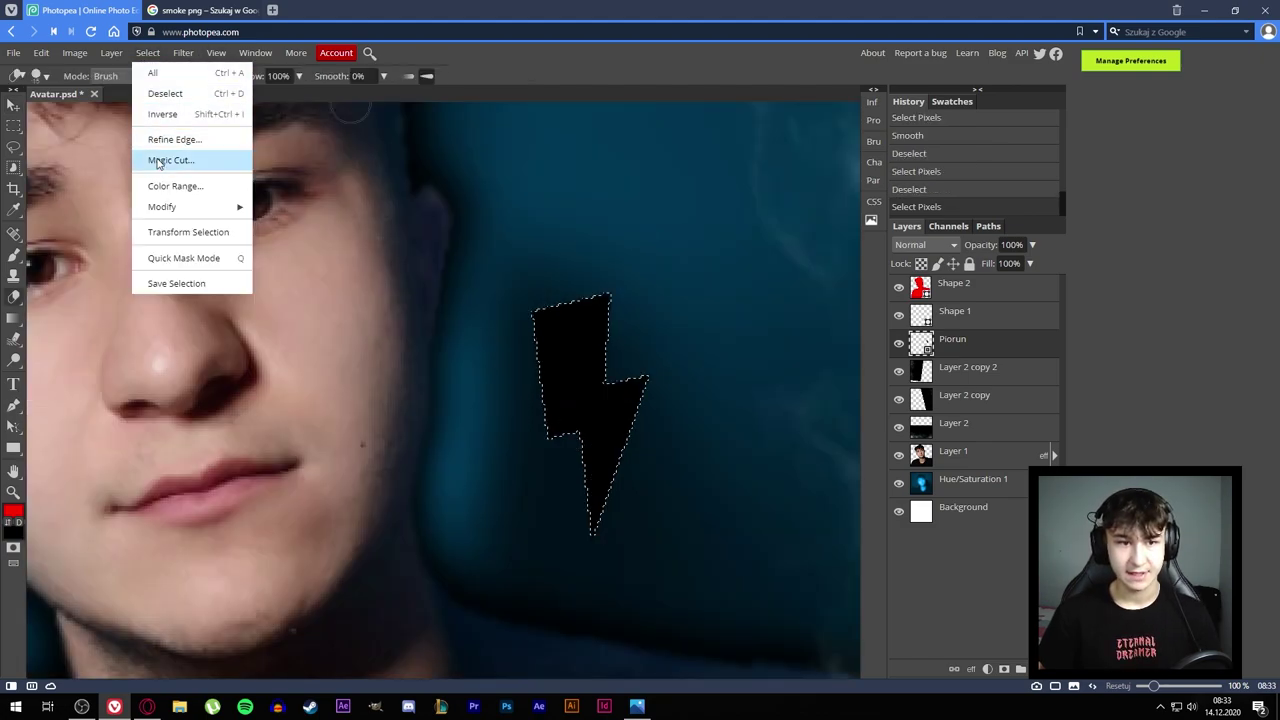
{"action": "left_click", "coordinate": [280, 208]}
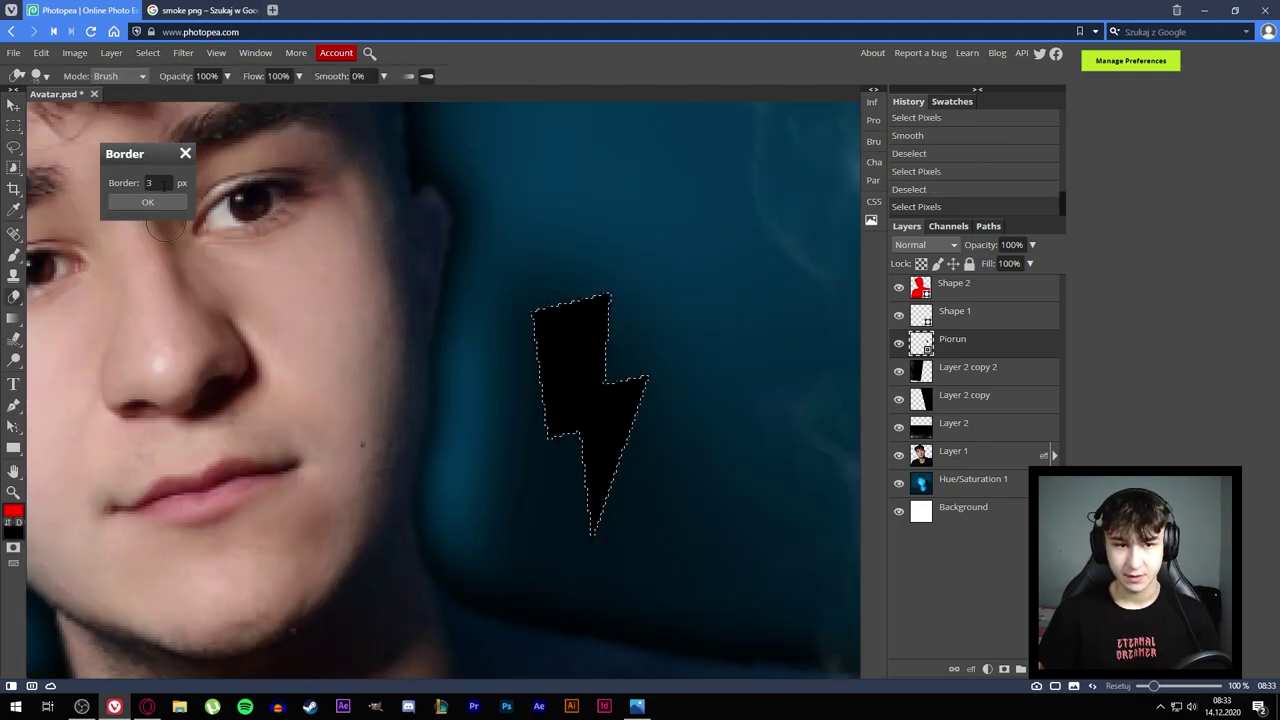
{"action": "left_click", "coordinate": [152, 203]}
{"action": "left_click", "coordinate": [530, 282]}
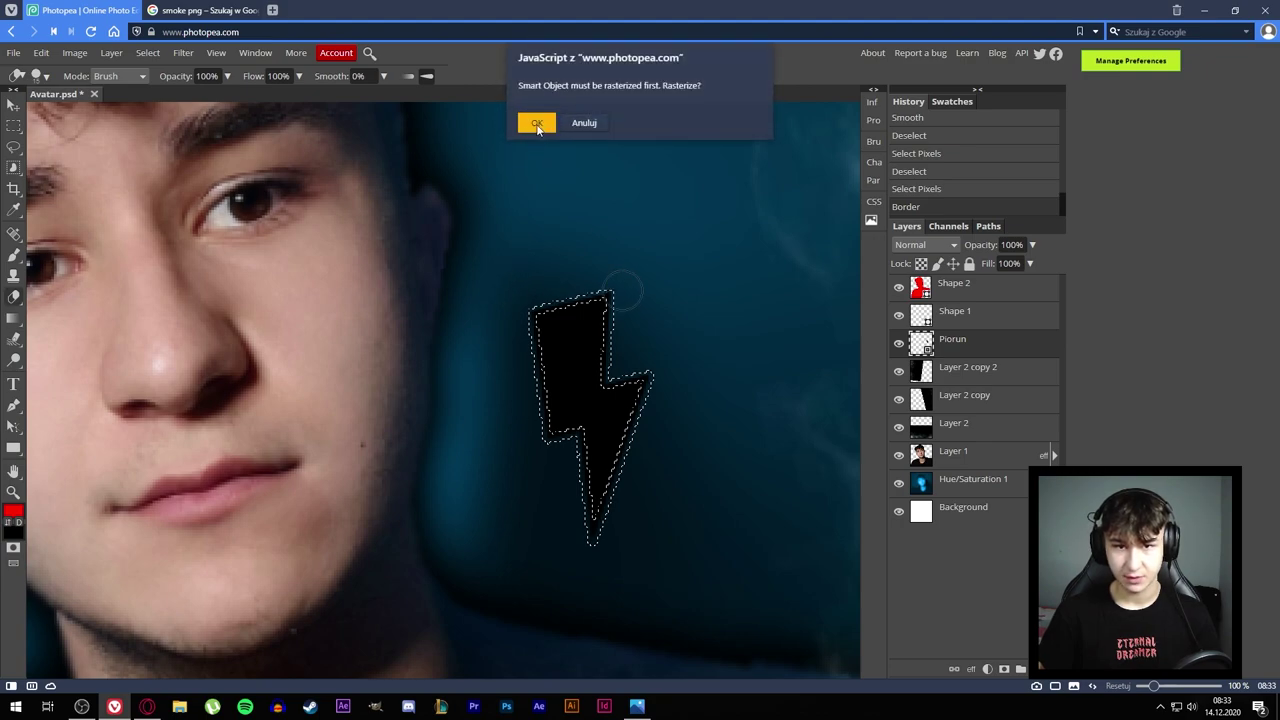
{"action": "left_click", "coordinate": [537, 125]}
{"action": "left_click_drag", "start_coordinate": [572, 305], "coordinate": [577, 320]}
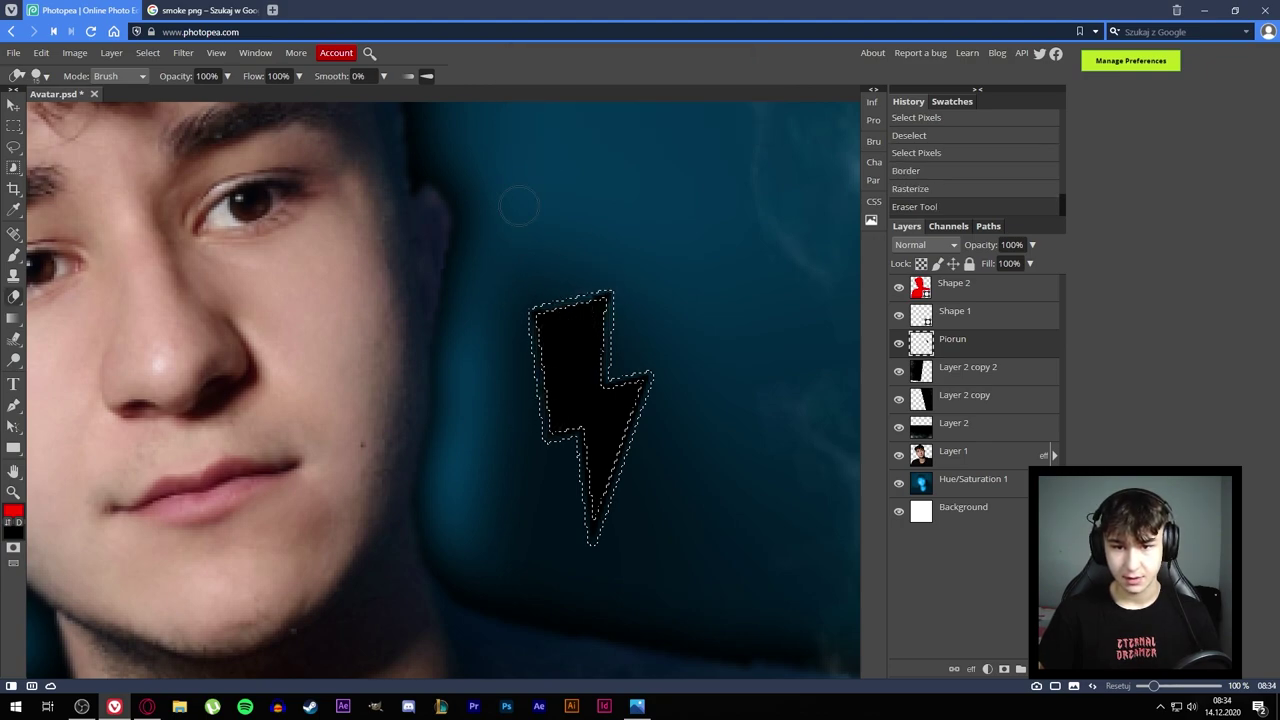
{"action": "key", "text": "ctrl+z"}
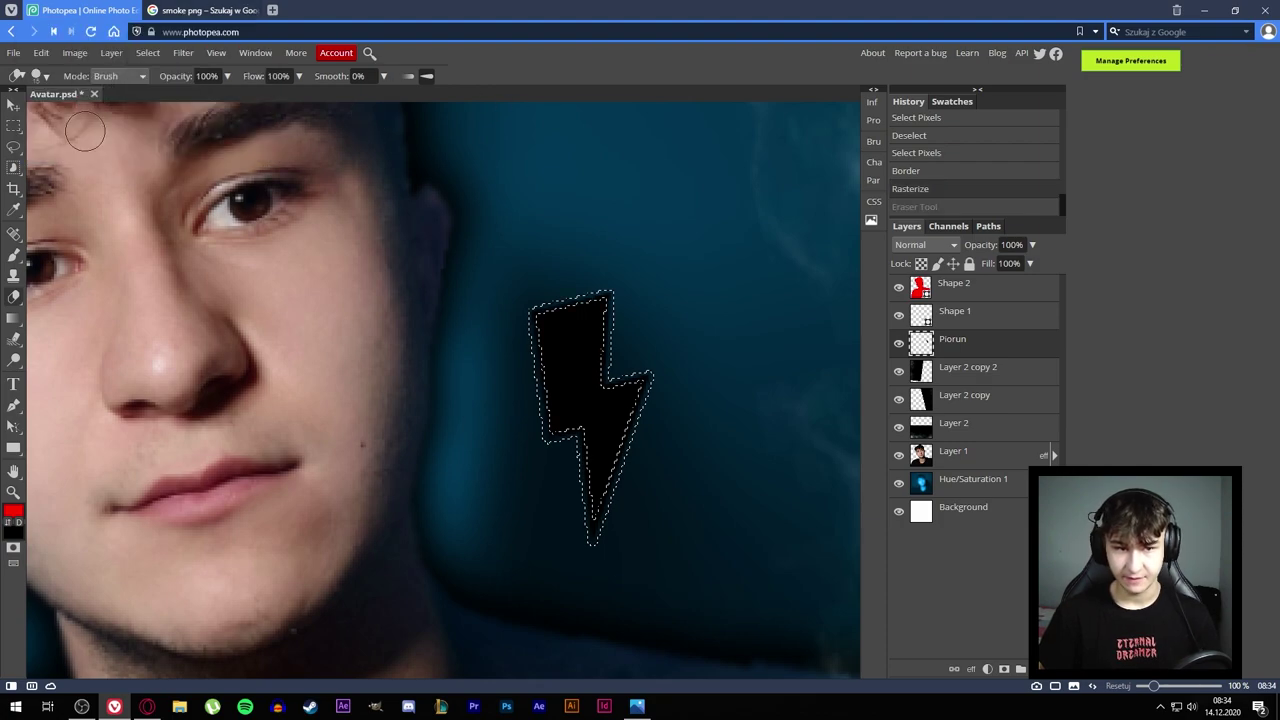
- Invert the selection, erase the bolt's black interior, and deselect
{"action": "left_click", "coordinate": [74, 52]}
{"action": "mouse_move", "coordinate": [147, 52]}
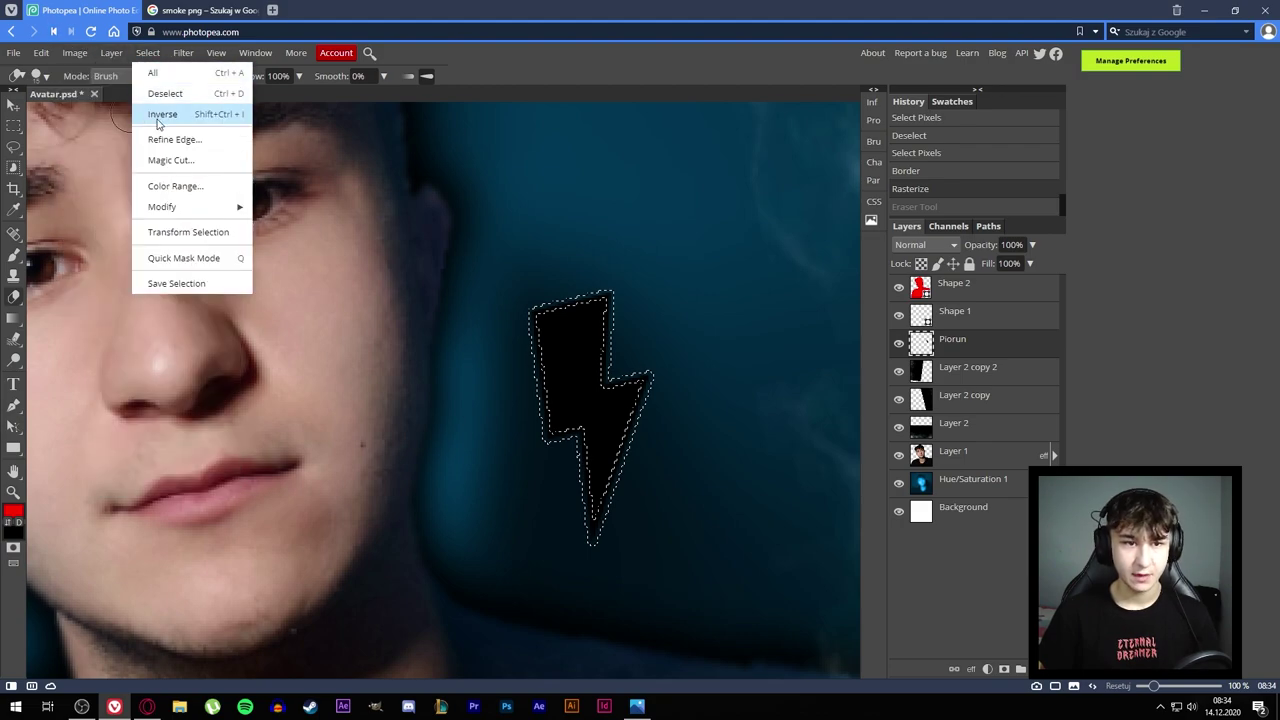
{"action": "left_click", "coordinate": [157, 118]}
{"action": "left_click_drag", "start_coordinate": [577, 296], "coordinate": [597, 571]}
{"action": "key", "text": "ctrl+d"}
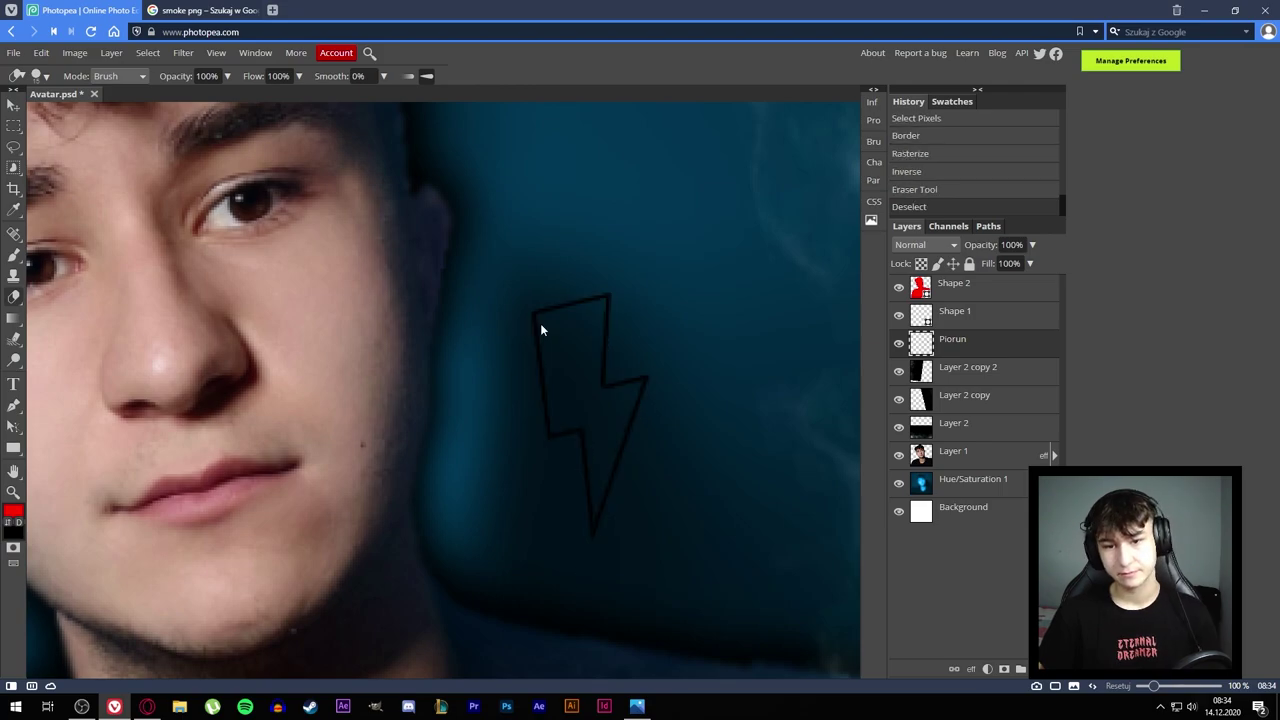
{"action": "scroll", "coordinate": [723, 267], "scroll_direction": "down", "scroll_amount": 3}
{"action": "scroll", "coordinate": [552, 380], "scroll_direction": "up", "scroll_amount": 2}
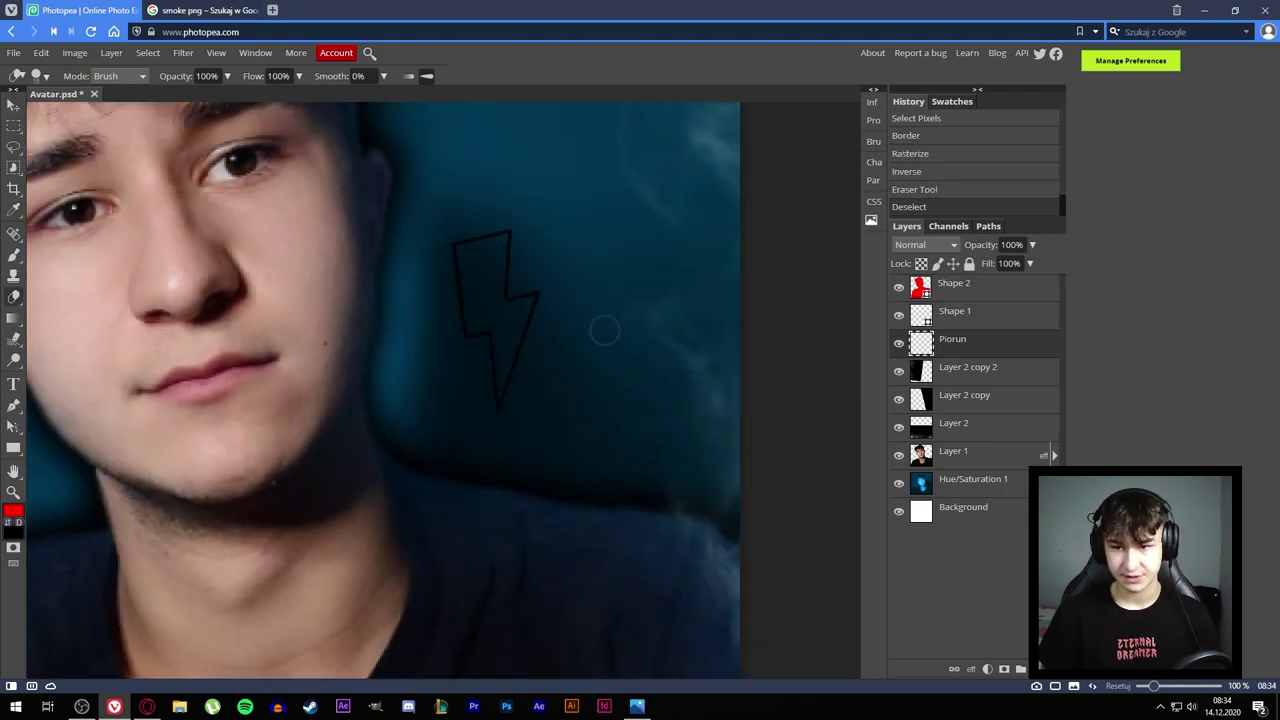
- Give the Piorun bolt layer a white Color Overlay
{"action": "double_click", "coordinate": [986, 339]}
{"action": "left_click", "coordinate": [727, 336]}
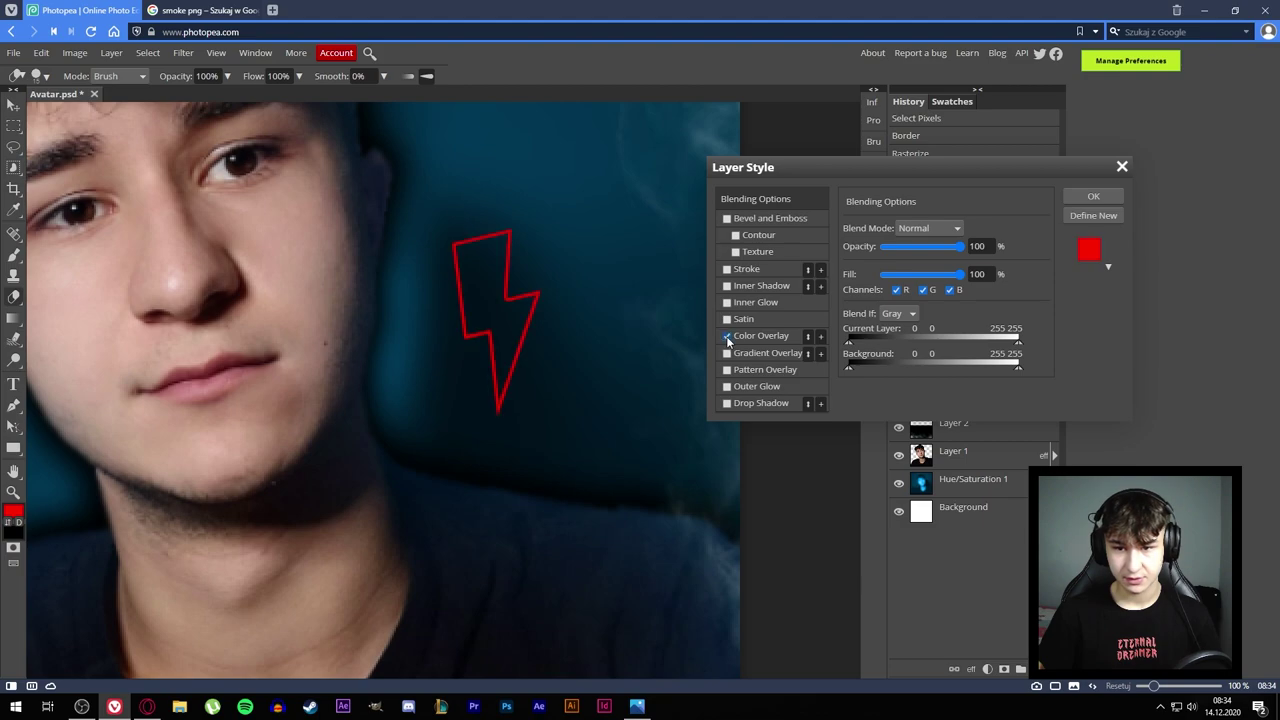
{"action": "left_click", "coordinate": [749, 340]}
{"action": "left_click", "coordinate": [1014, 247]}
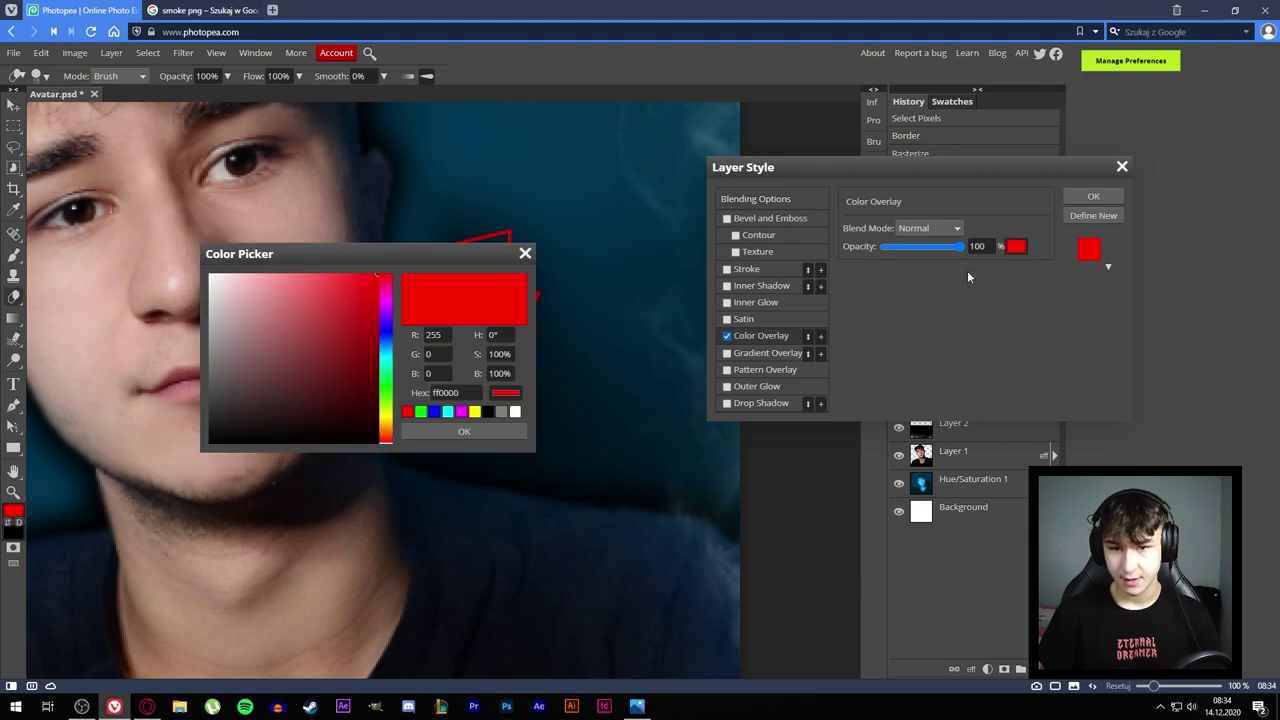
{"action": "left_click", "coordinate": [210, 275]}
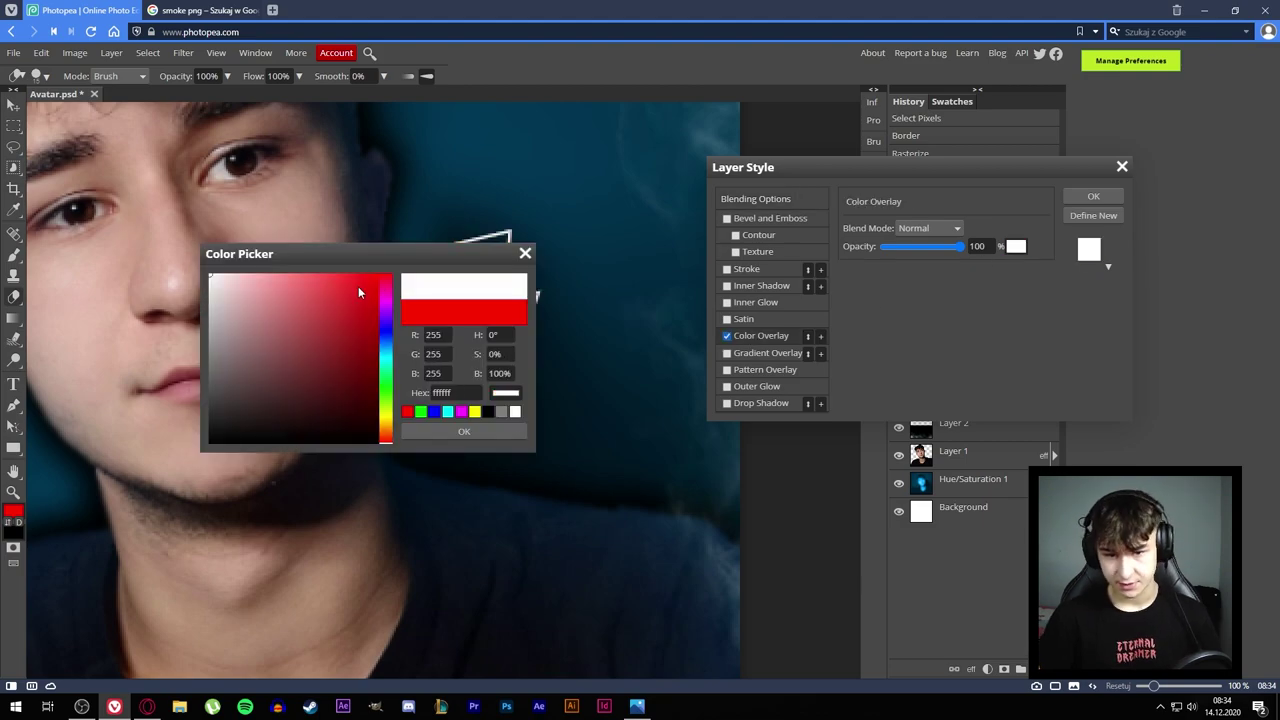
{"action": "key", "text": "Return"}
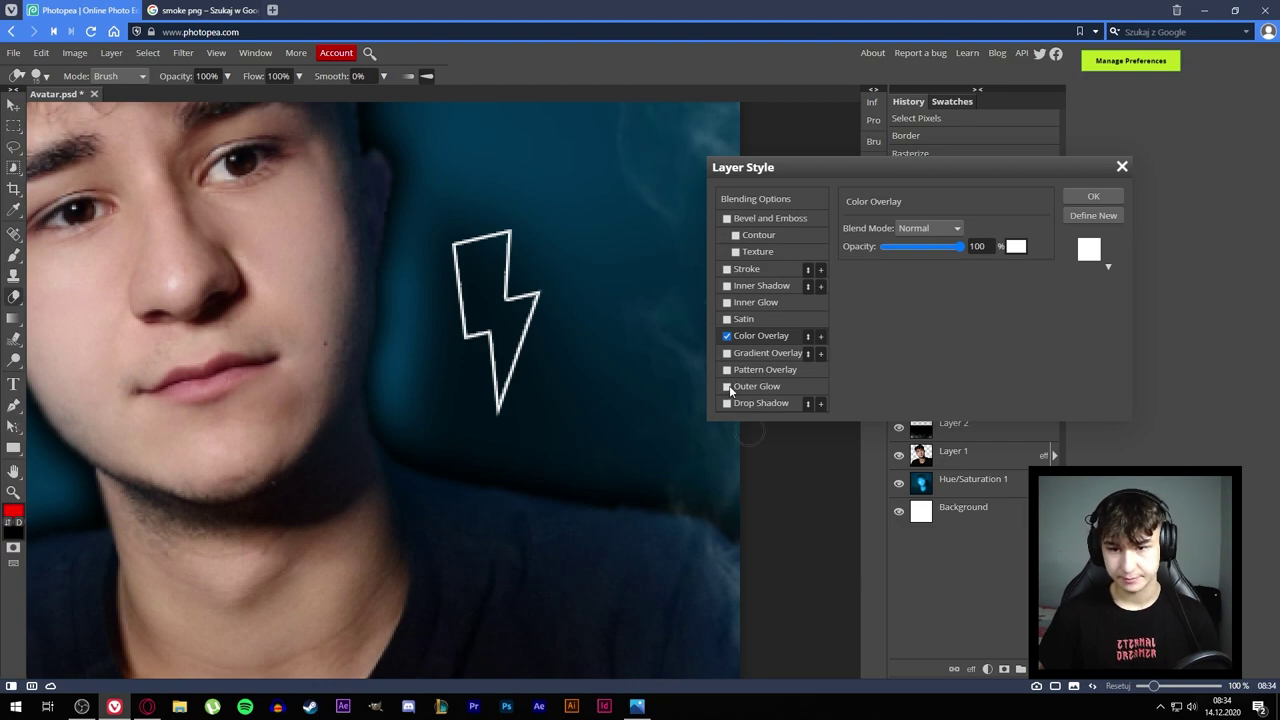
- Add a white Normal-mode drop shadow with spread 6 and size 6 as a glow
{"action": "left_click", "coordinate": [727, 403]}
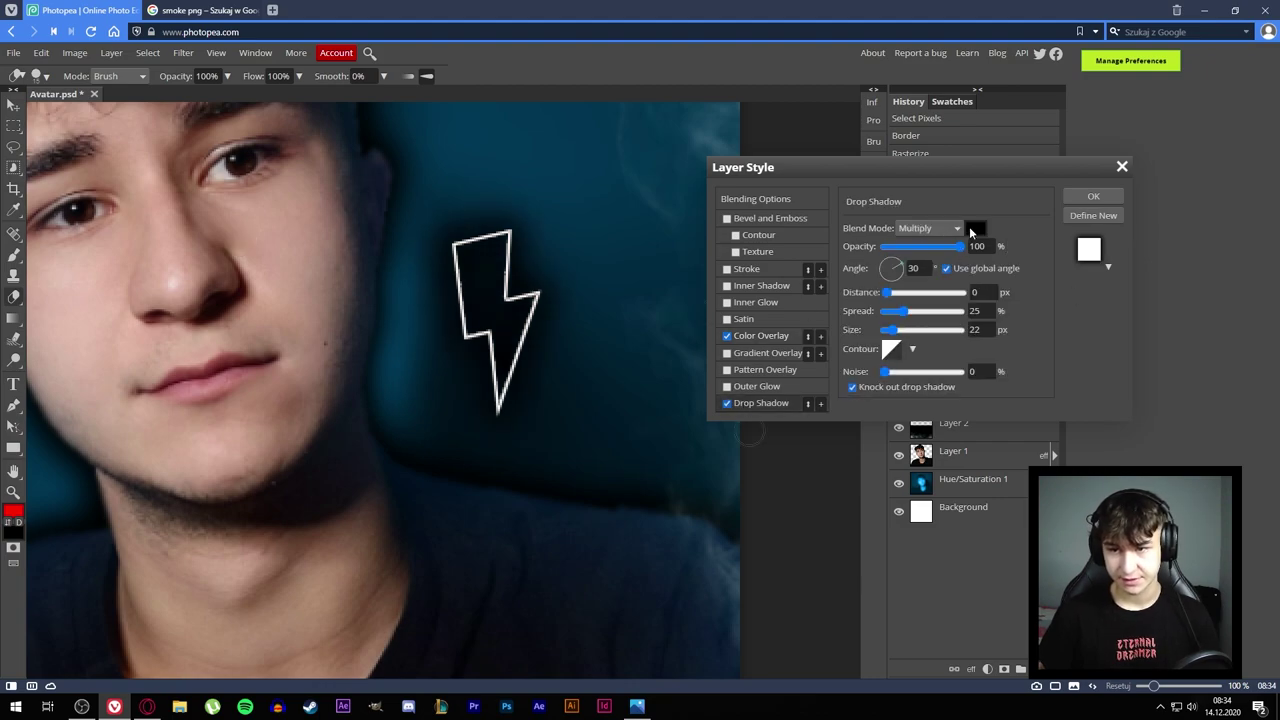
{"action": "left_click", "coordinate": [975, 228]}
{"action": "left_click", "coordinate": [210, 275]}
{"action": "key", "text": "Return"}
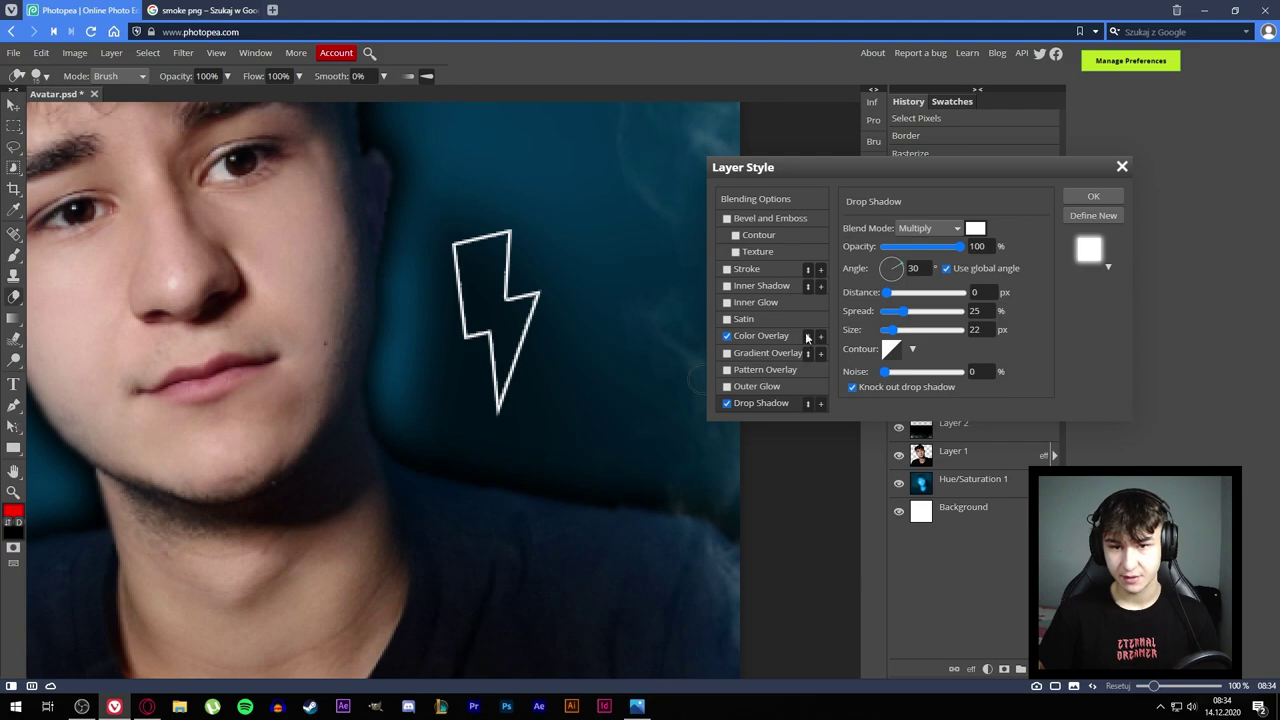
{"action": "left_click", "coordinate": [928, 228]}
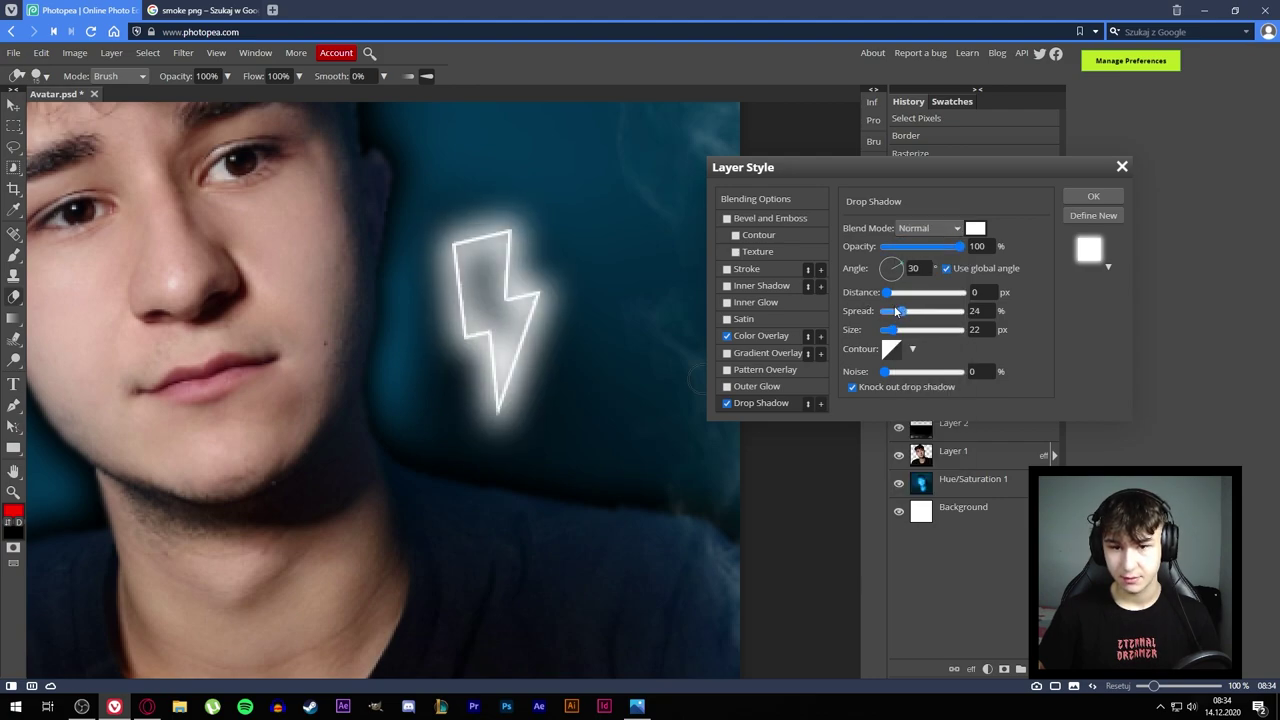
{"action": "mouse_move", "coordinate": [897, 312]}
{"action": "left_mouse_down"}
{"action": "mouse_move", "coordinate": [881, 311]}
{"action": "mouse_move", "coordinate": [887, 332]}
{"action": "left_mouse_up"}
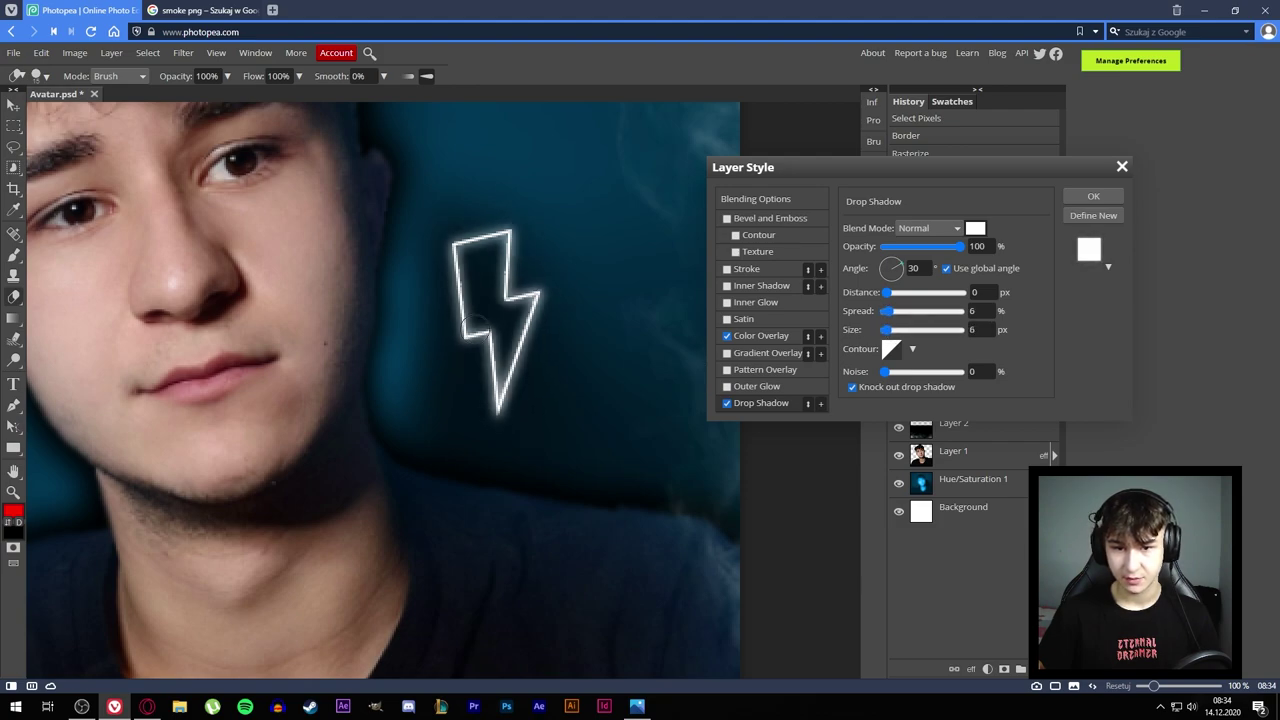
- Apply the white glow layer style to the Piorun bolt
{"action": "left_click", "coordinate": [1094, 197]}
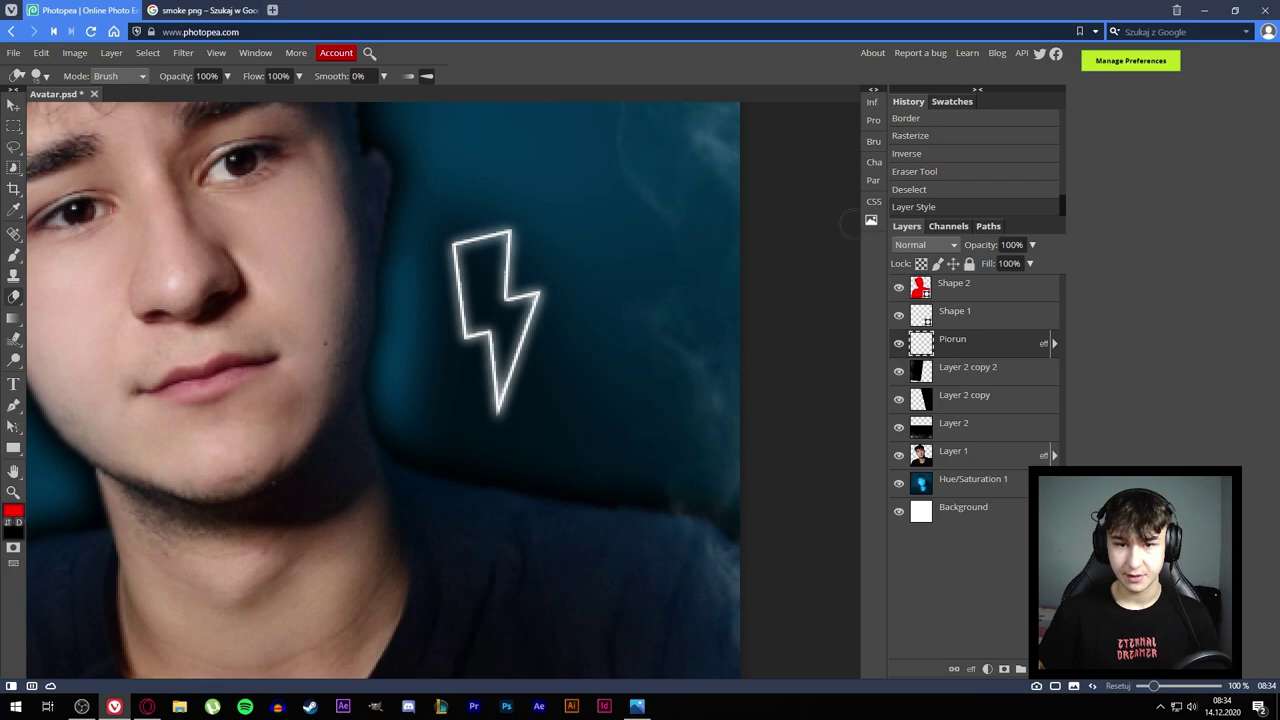
{"action": "scroll", "coordinate": [440, 390], "scroll_direction": "down", "scroll_amount": 5}
{"action": "scroll", "coordinate": [440, 390], "scroll_direction": "up", "scroll_amount": 8}
{"action": "scroll", "coordinate": [630, 310], "scroll_direction": "down", "scroll_amount": 1}
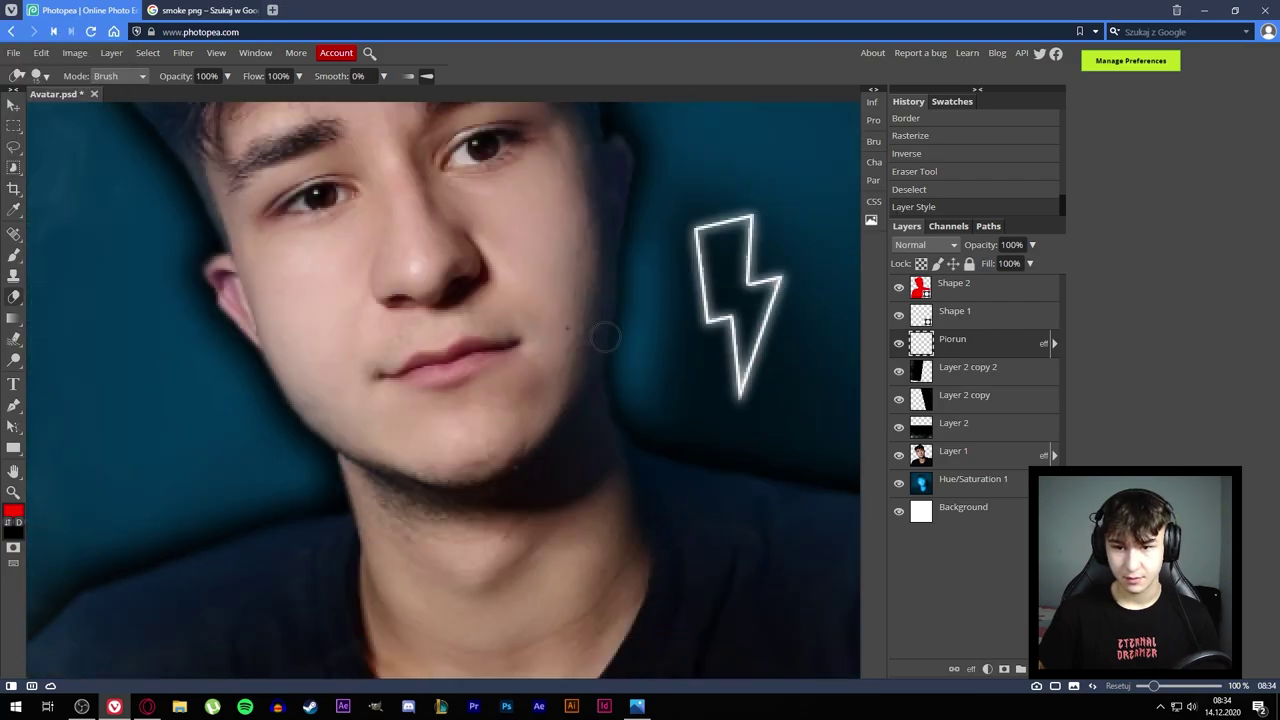
{"action": "scroll", "coordinate": [615, 318], "scroll_direction": "down", "scroll_amount": 2}
{"action": "scroll", "coordinate": [615, 318], "scroll_direction": "down", "scroll_amount": 3}
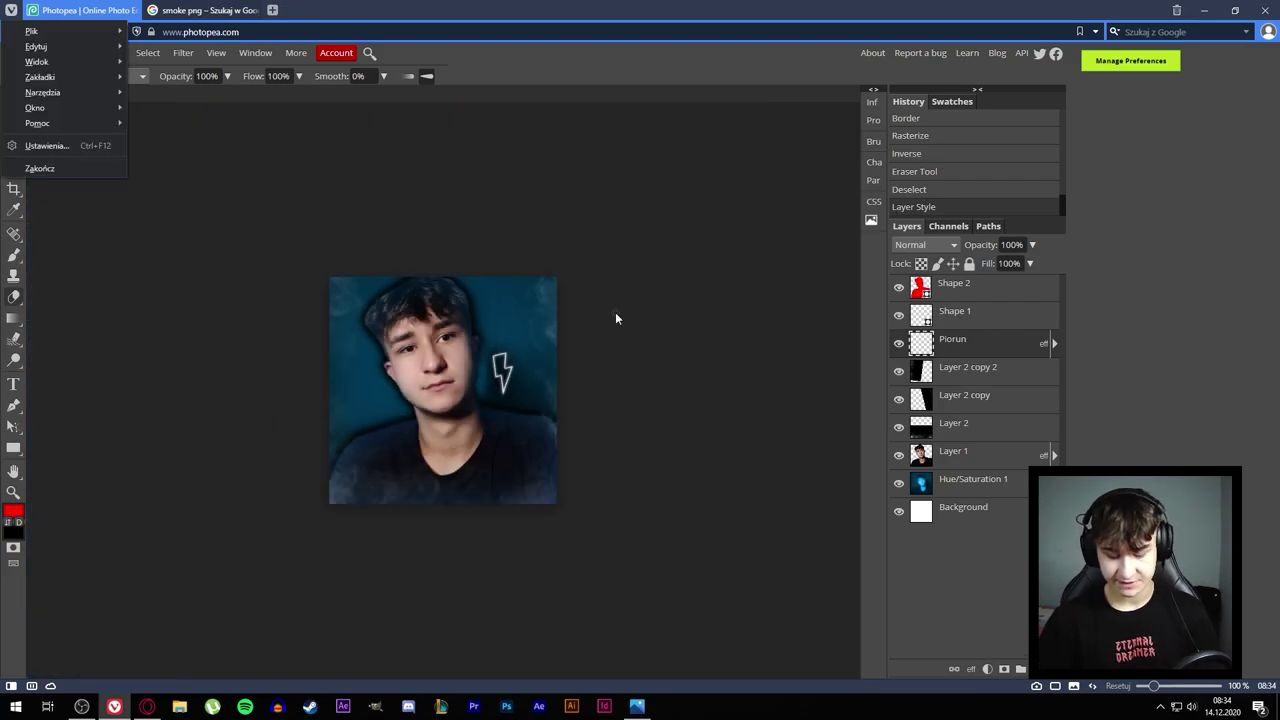
{"action": "left_click", "coordinate": [527, 274]}
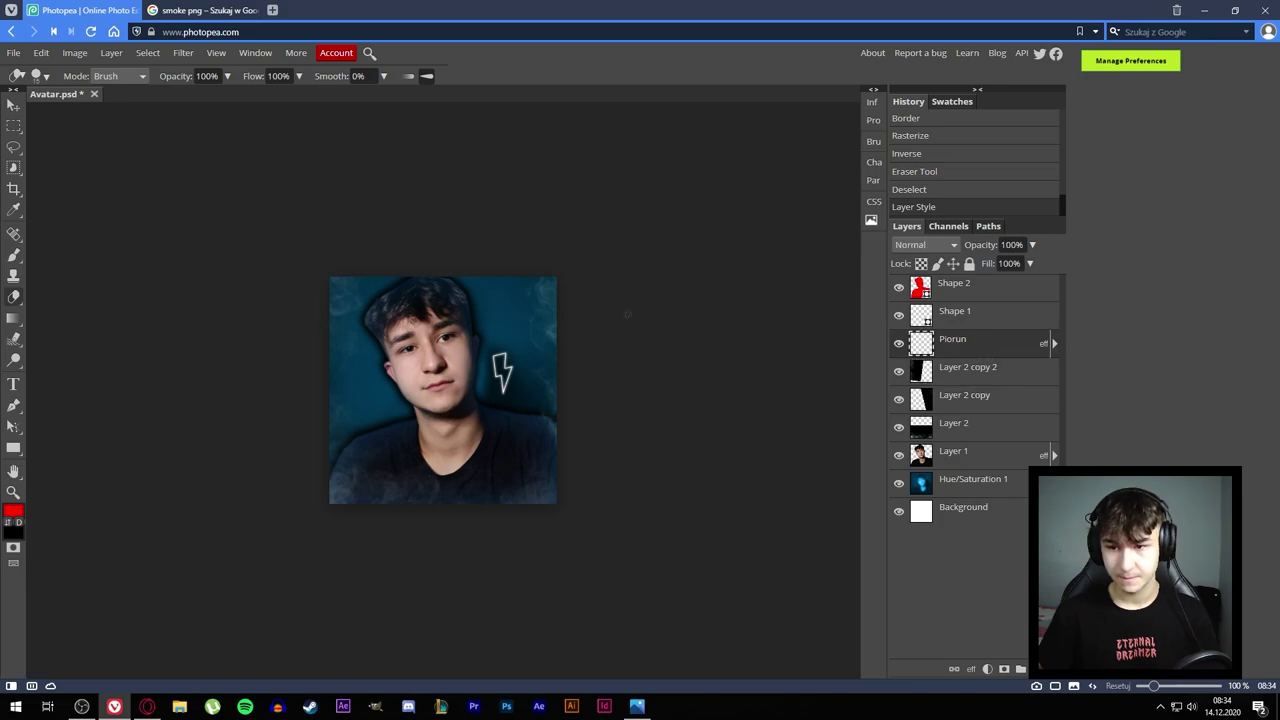
- Duplicate the Piorun bolt and position the bolts beside the portrait
{"action": "key", "text": "ctrl+j"}
{"action": "key", "text": "ctrl+t"}
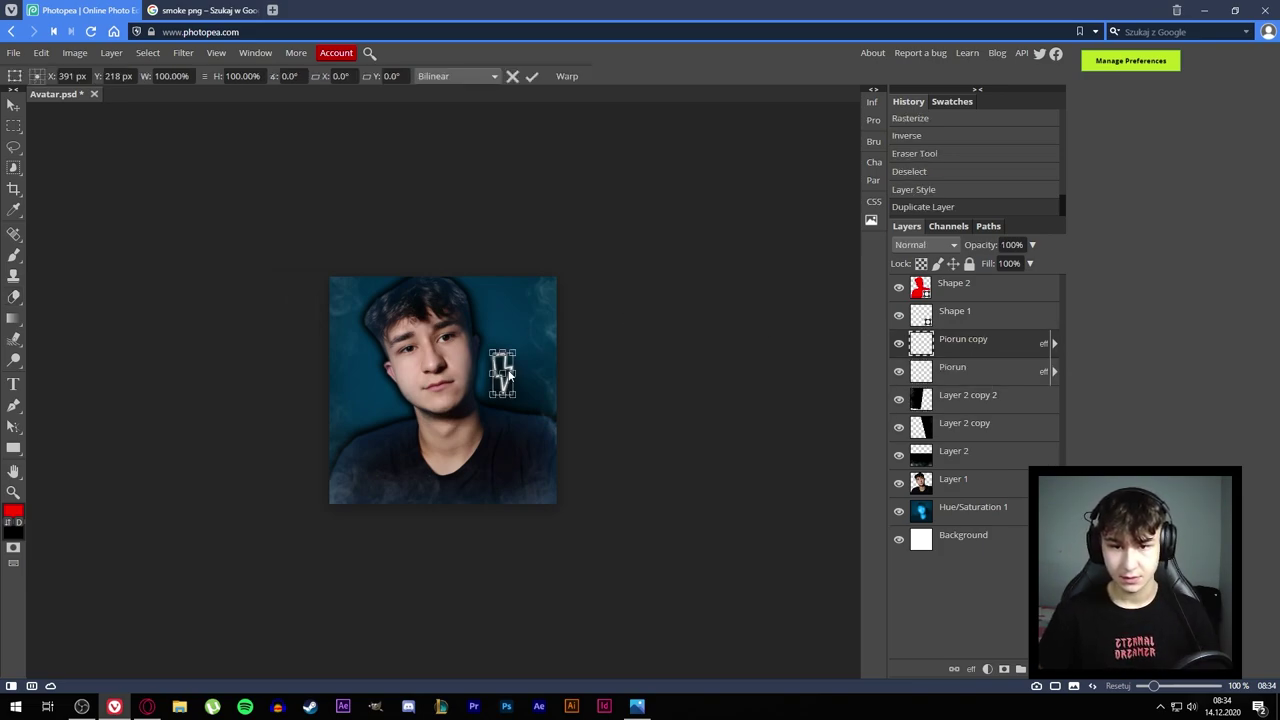
{"action": "left_click_drag", "start_coordinate": [495, 372], "coordinate": [471, 370]}
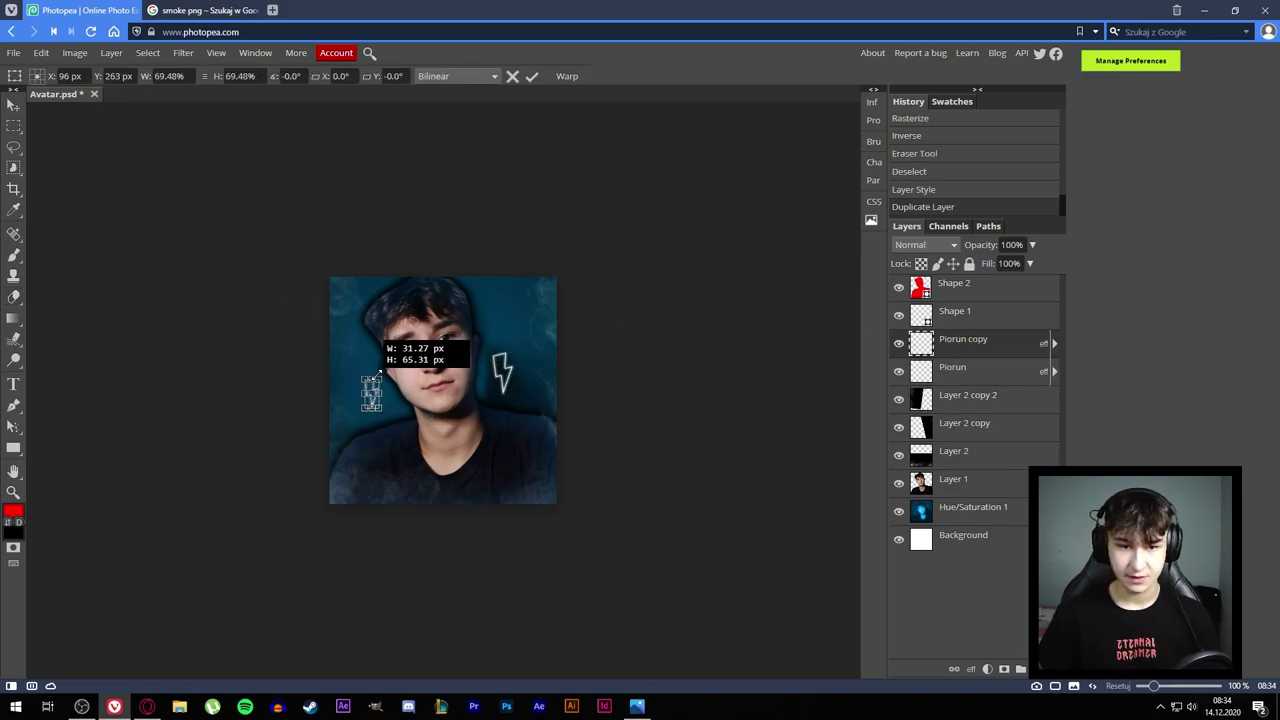
{"action": "key", "text": "Return"}
{"action": "key", "text": "ctrl+plus"}
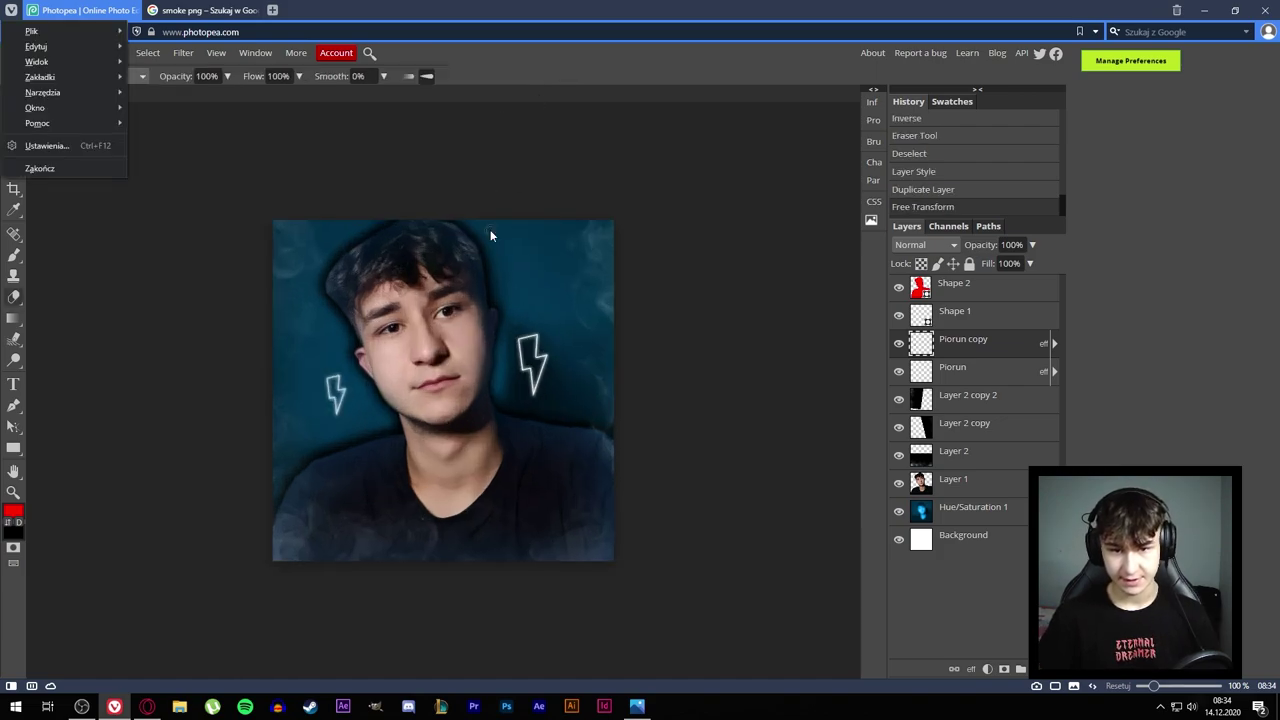
{"action": "left_click_drag", "start_coordinate": [322, 404], "coordinate": [336, 414]}
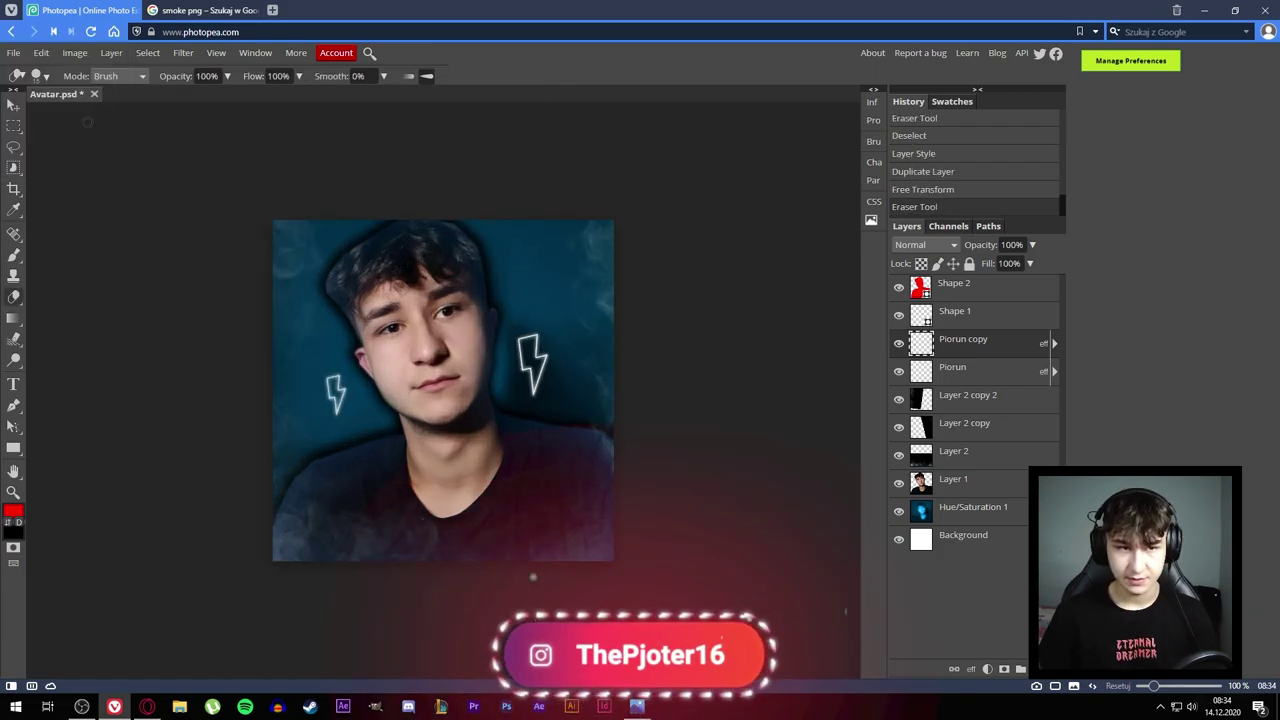
{"action": "key", "text": "v"}
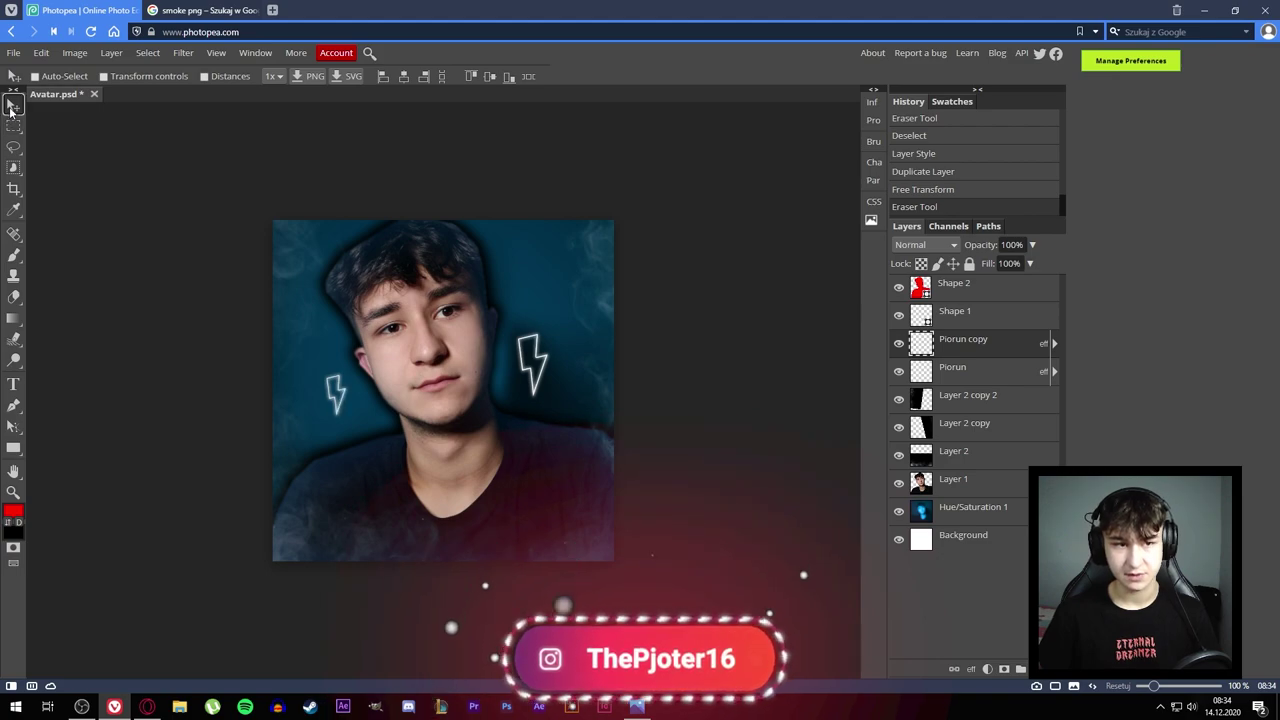
{"action": "left_click_drag", "start_coordinate": [334, 402], "coordinate": [341, 412]}
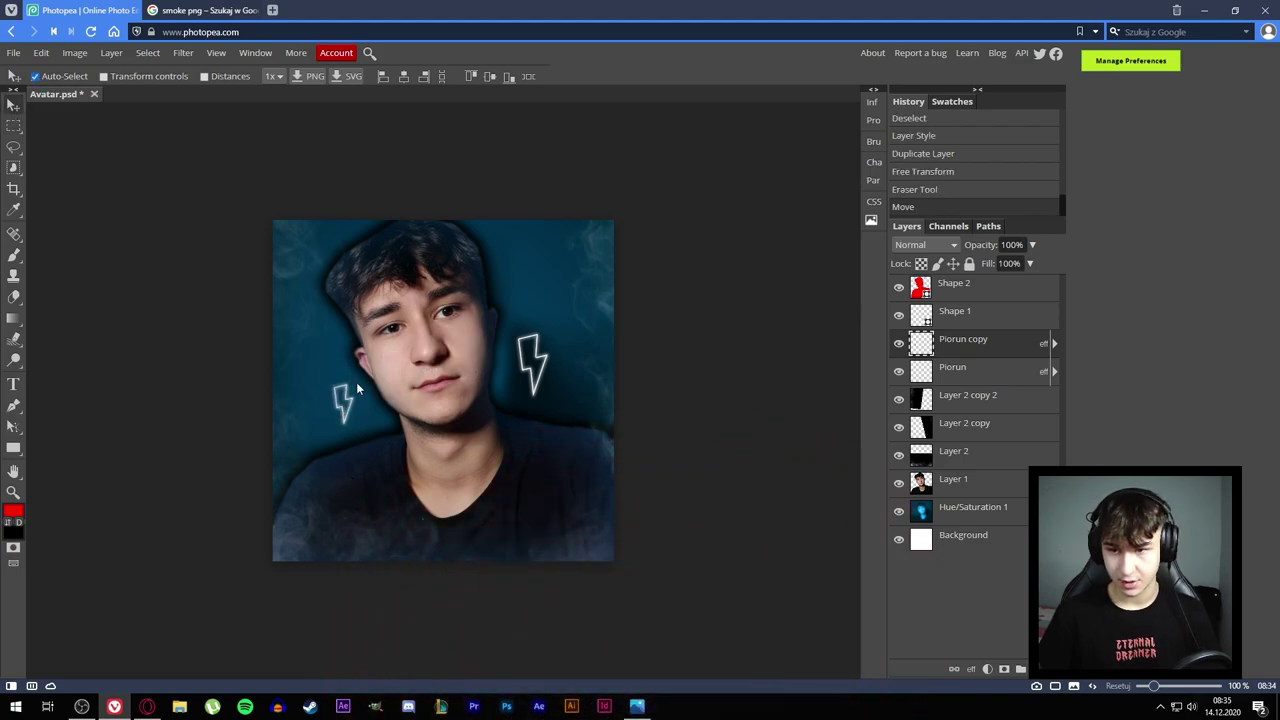
- Place a third bolt copy at upper right tilted about 25°, then add empty Layer 3
{"action": "mouse_move", "coordinate": [357, 386]}
{"action": "left_mouse_down"}
{"action": "mouse_move", "coordinate": [552, 266]}
{"action": "mouse_move", "coordinate": [534, 268]}
{"action": "left_mouse_up"}
{"action": "key", "text": "ctrl+t"}
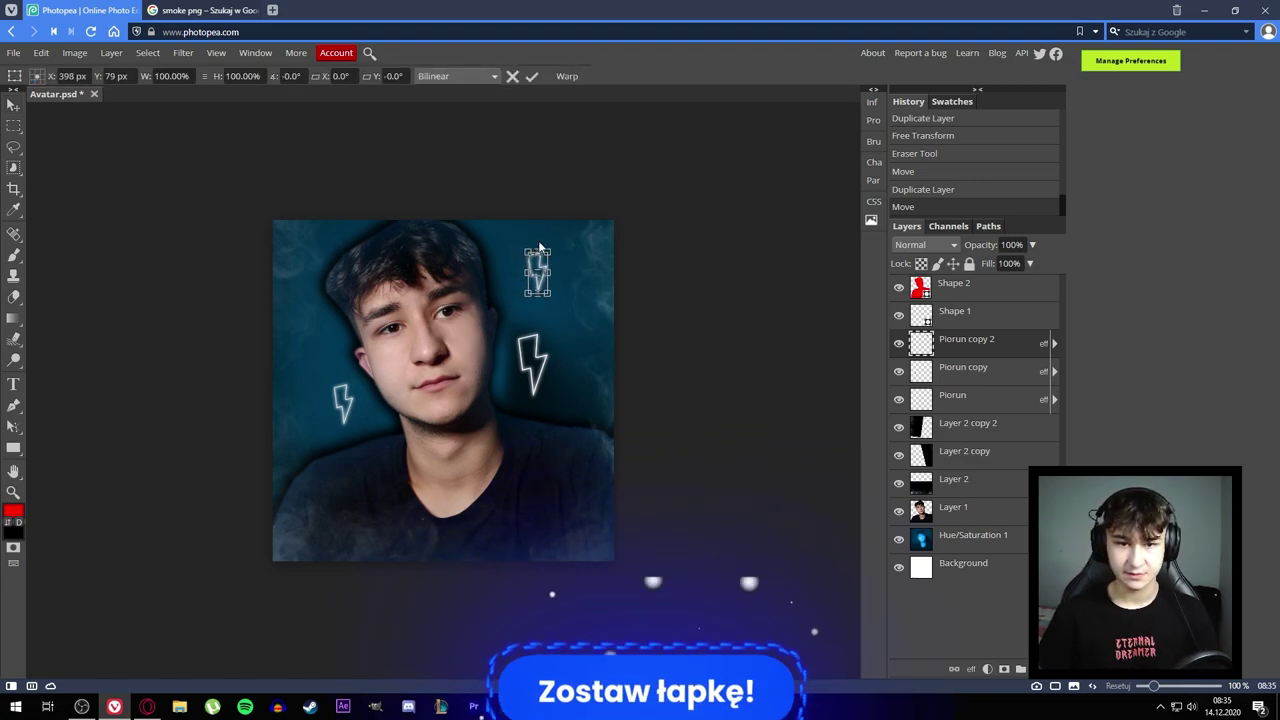
{"action": "mouse_move", "coordinate": [537, 250]}
{"action": "left_mouse_down"}
{"action": "mouse_move", "coordinate": [316, 331]}
{"action": "mouse_move", "coordinate": [507, 257]}
{"action": "mouse_move", "coordinate": [523, 264]}
{"action": "left_mouse_up"}
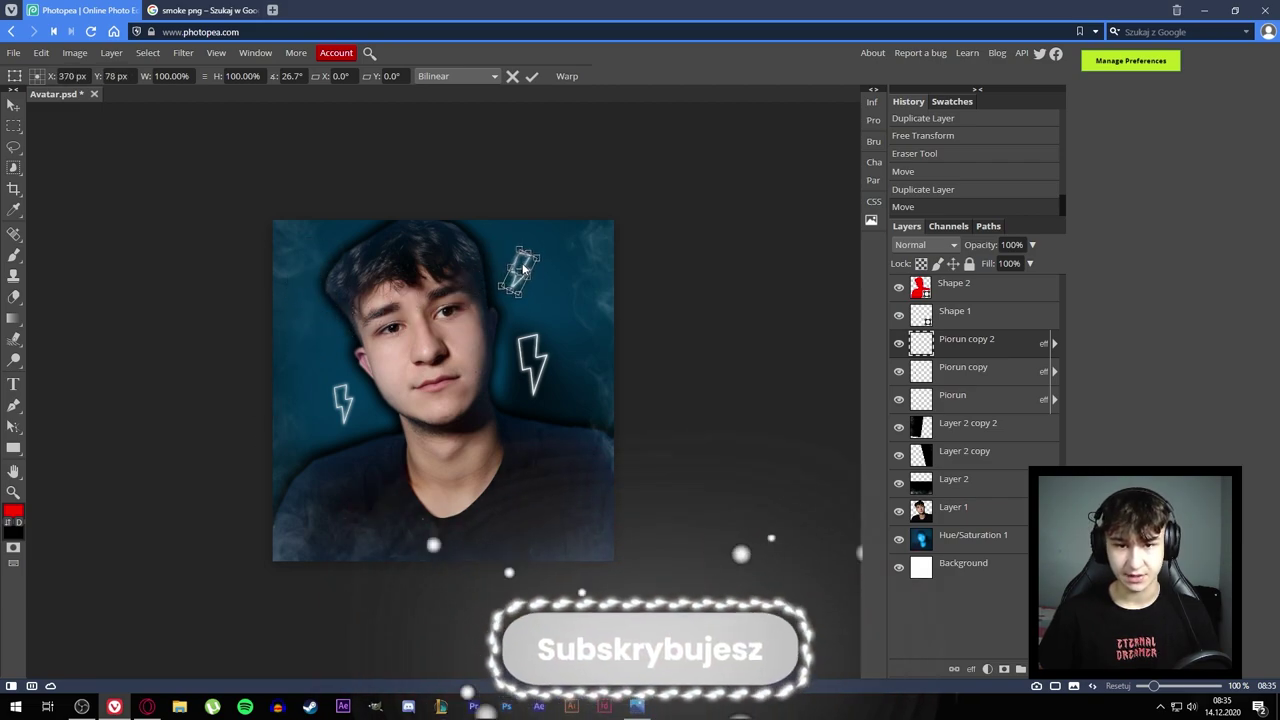
{"action": "left_click", "coordinate": [531, 77]}
{"action": "scroll", "coordinate": [581, 354], "scroll_direction": "down", "scroll_amount": 3}
{"action": "scroll", "coordinate": [560, 344], "scroll_direction": "down", "scroll_amount": 2}
{"action": "scroll", "coordinate": [532, 331], "scroll_direction": "up", "scroll_amount": 3}
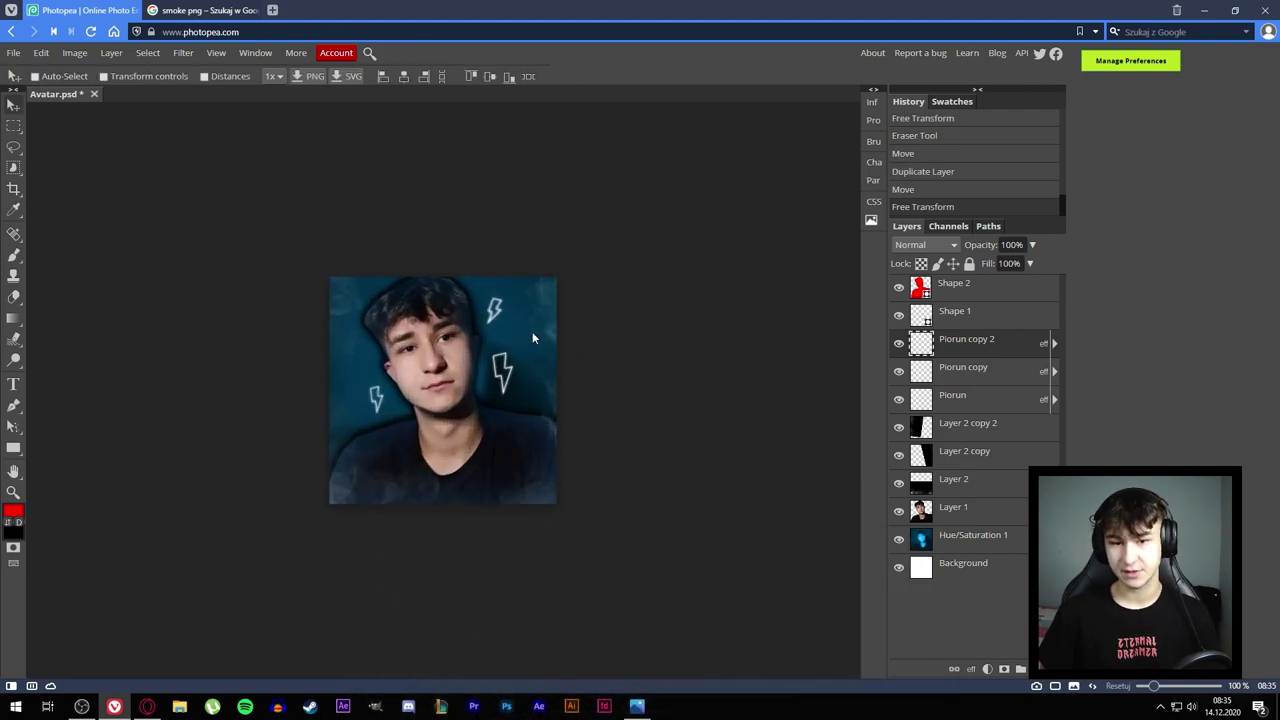
{"action": "scroll", "coordinate": [532, 331], "scroll_direction": "up", "scroll_amount": 2}
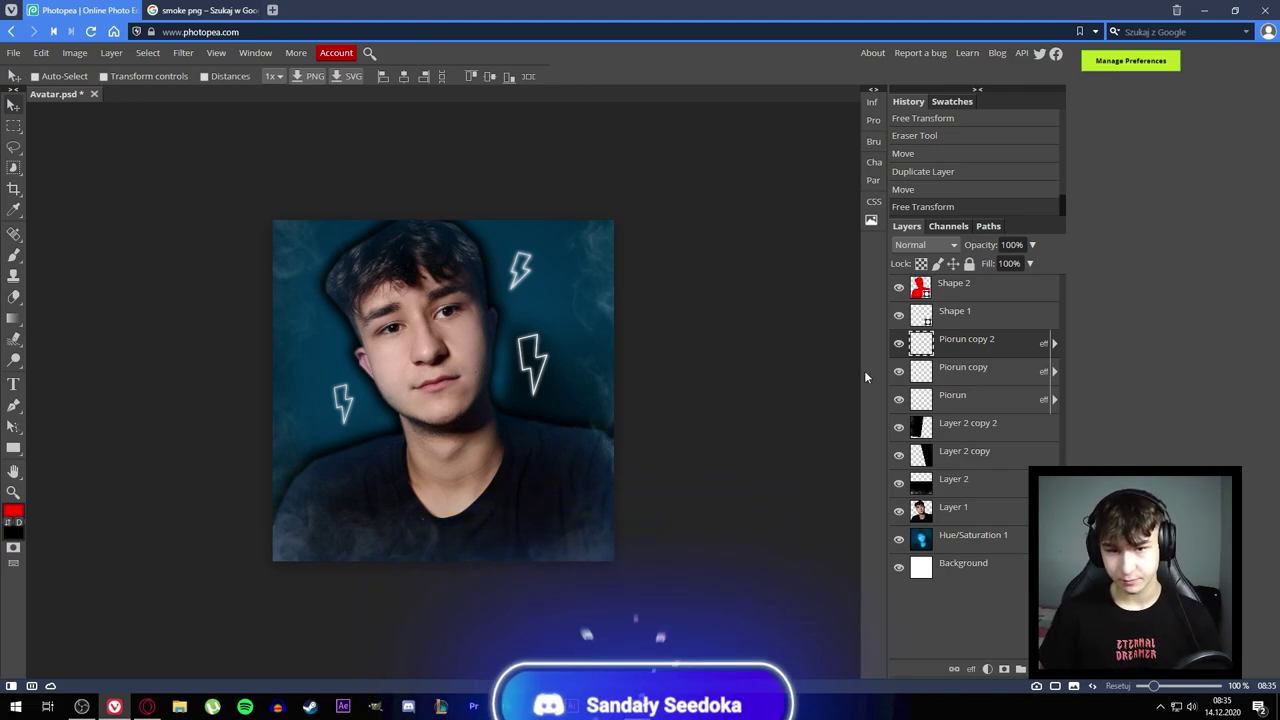
{"action": "key", "text": "slash"}
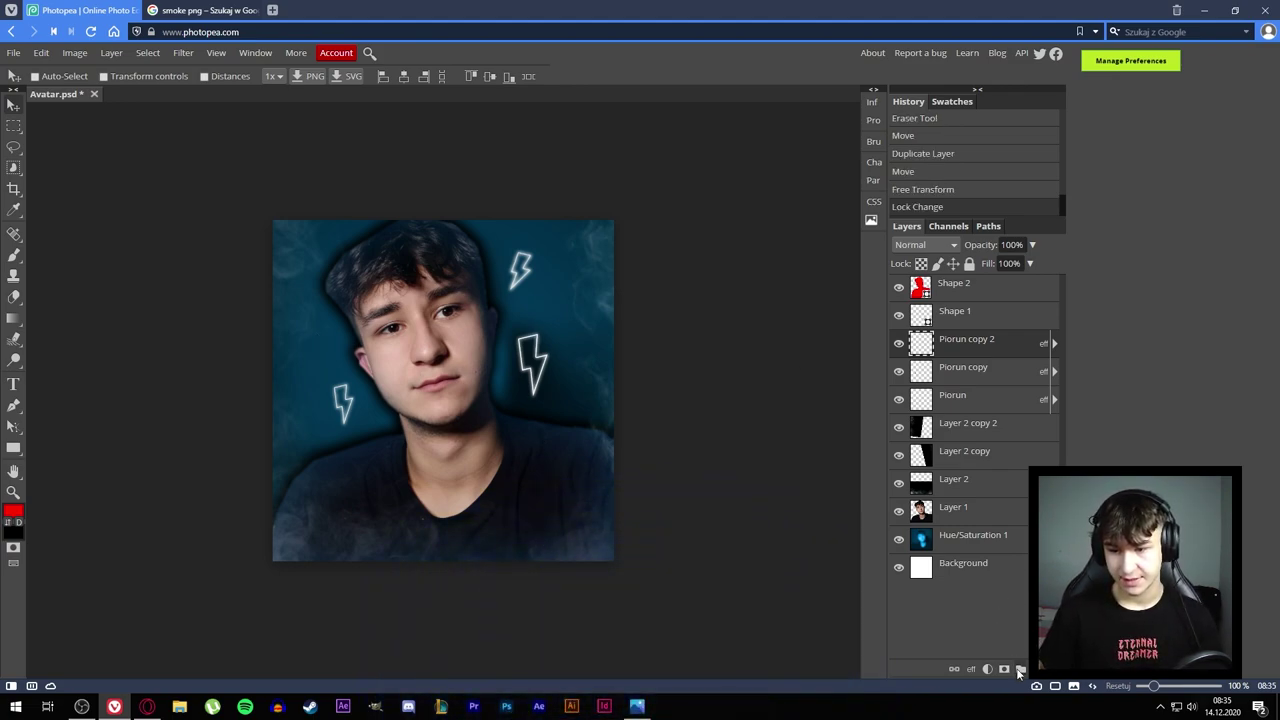
{"action": "key", "text": "ctrl+shift+n"}
- Move Layer 3 to the top of the stack, select it, and choose the regular Brush tool
{"action": "left_click_drag", "start_coordinate": [964, 354], "coordinate": [951, 286]}
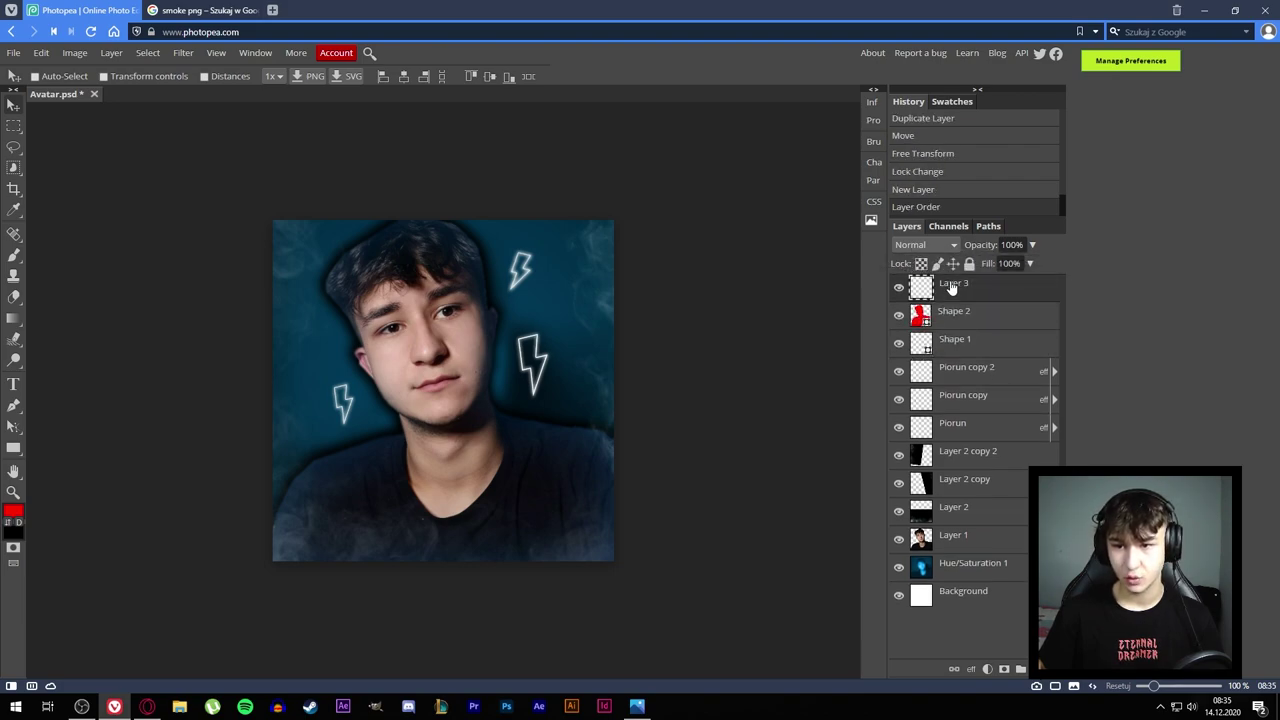
{"action": "double_click", "coordinate": [955, 396]}
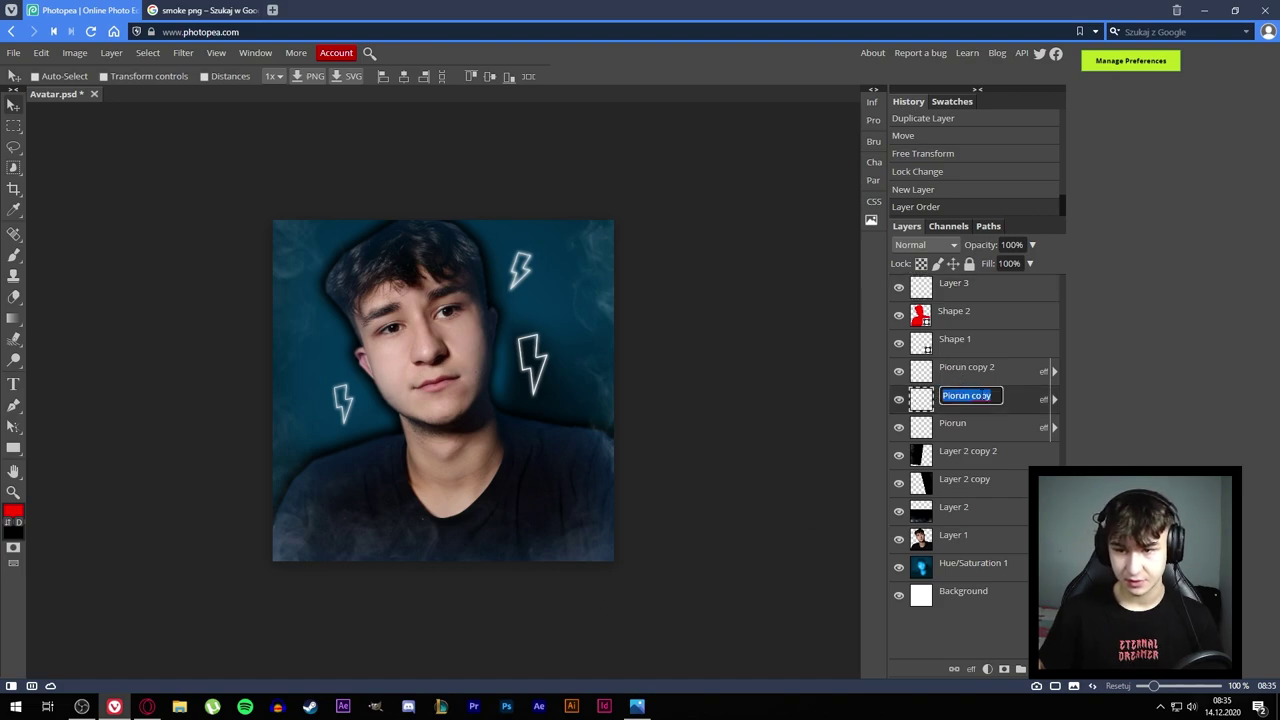
{"action": "left_click", "coordinate": [1002, 608]}
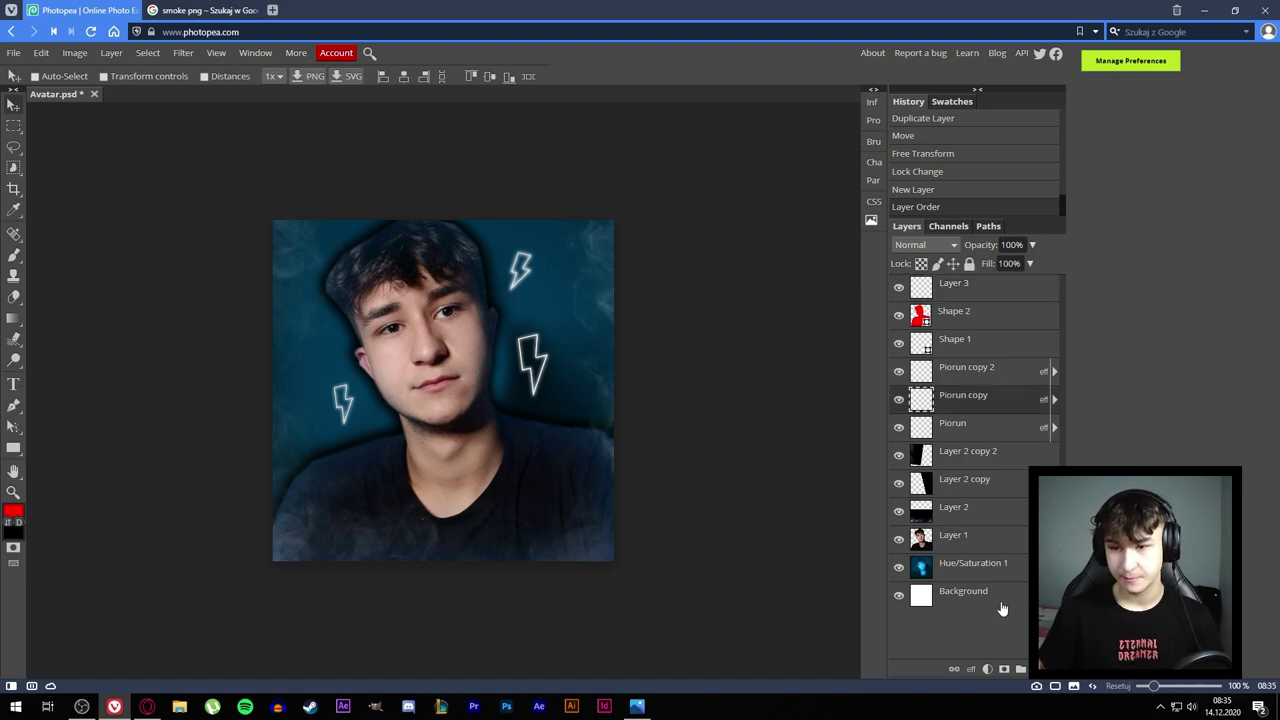
{"action": "left_click", "coordinate": [978, 290]}
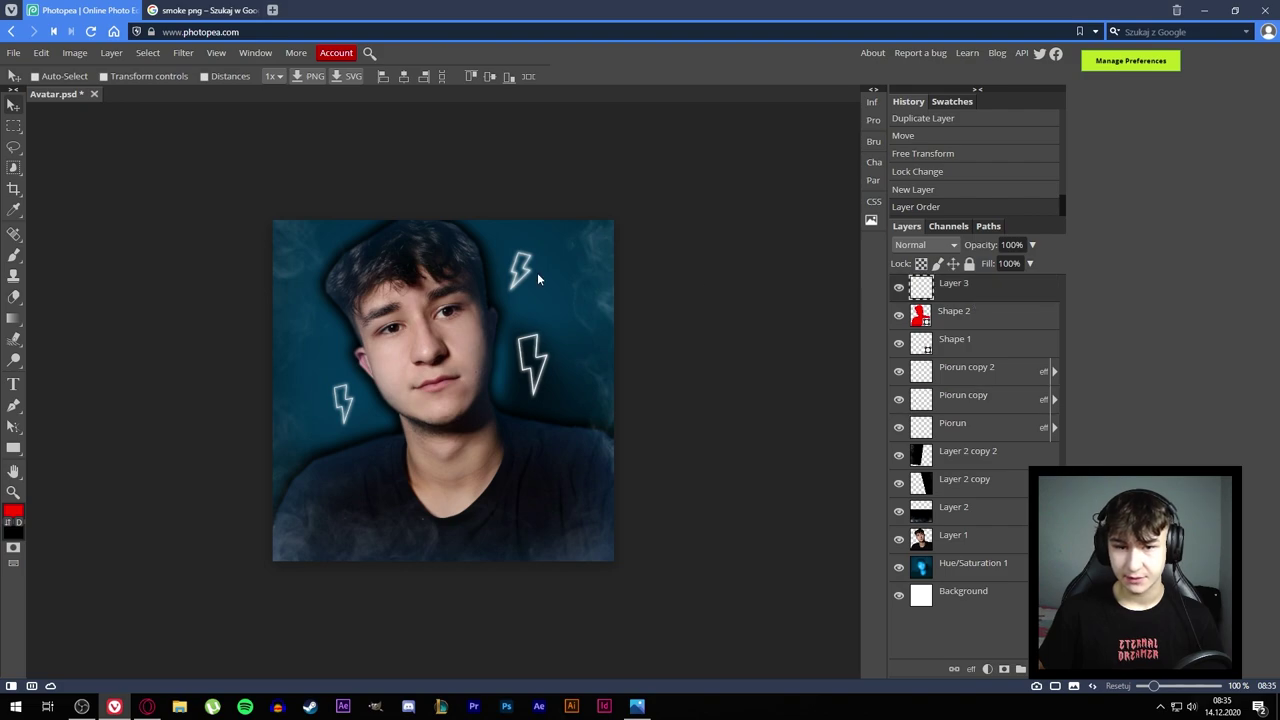
{"action": "left_click", "coordinate": [13, 255]}
{"action": "right_click", "coordinate": [13, 255]}
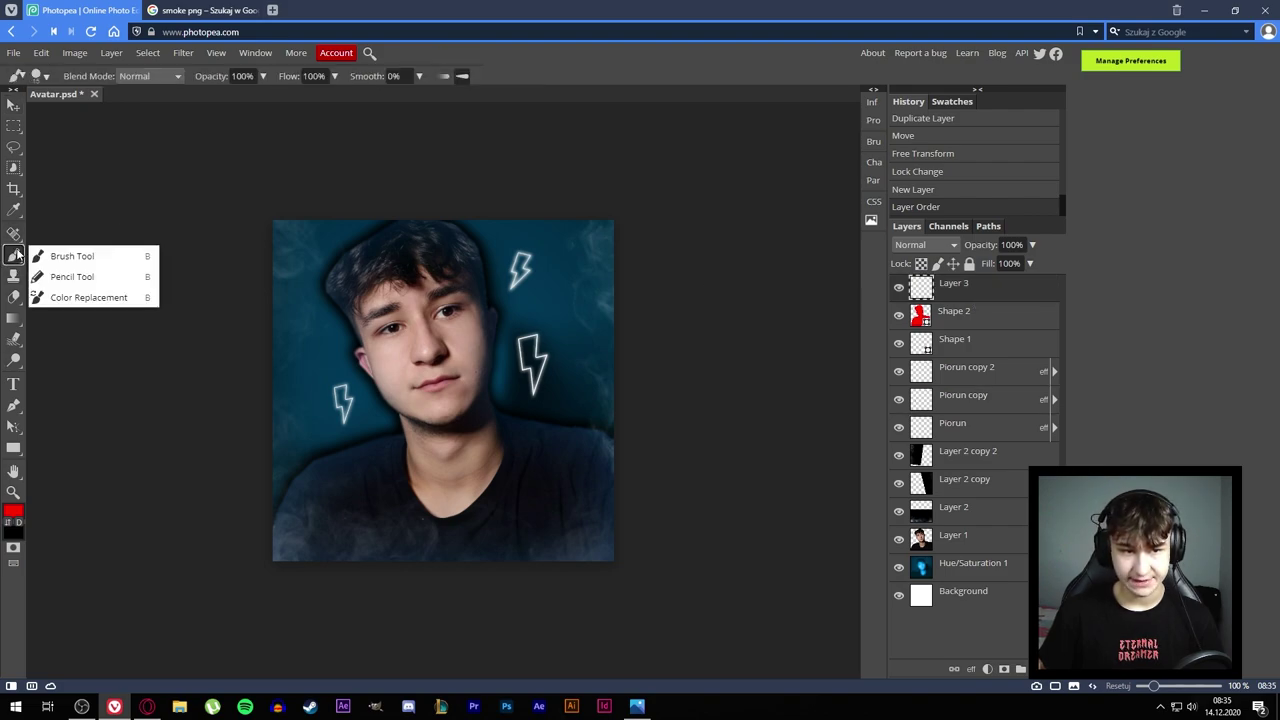
{"action": "left_click", "coordinate": [86, 257]}
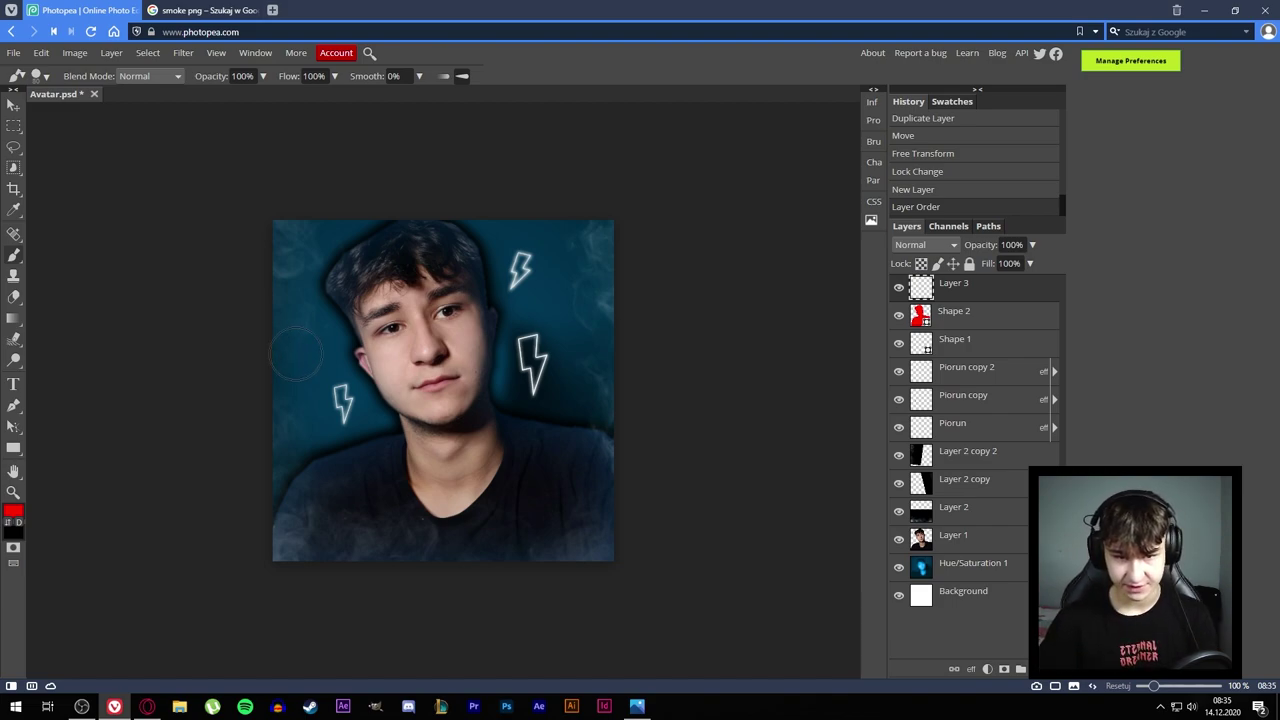
- Set the brush to a blue foreground colour with 84% hardness and larger size
{"action": "key", "text": "bracketright"}
{"action": "key", "text": "bracketright"}
{"action": "key", "text": "bracketright"}
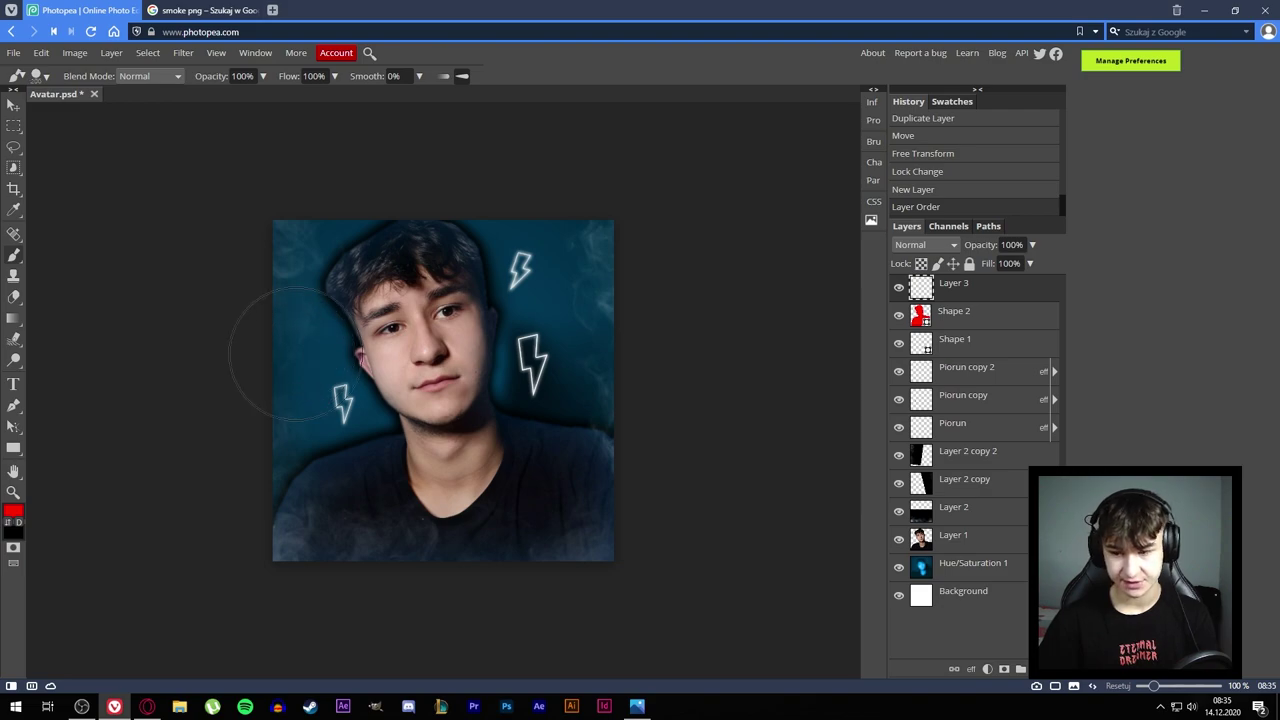
{"action": "left_click", "coordinate": [13, 514]}
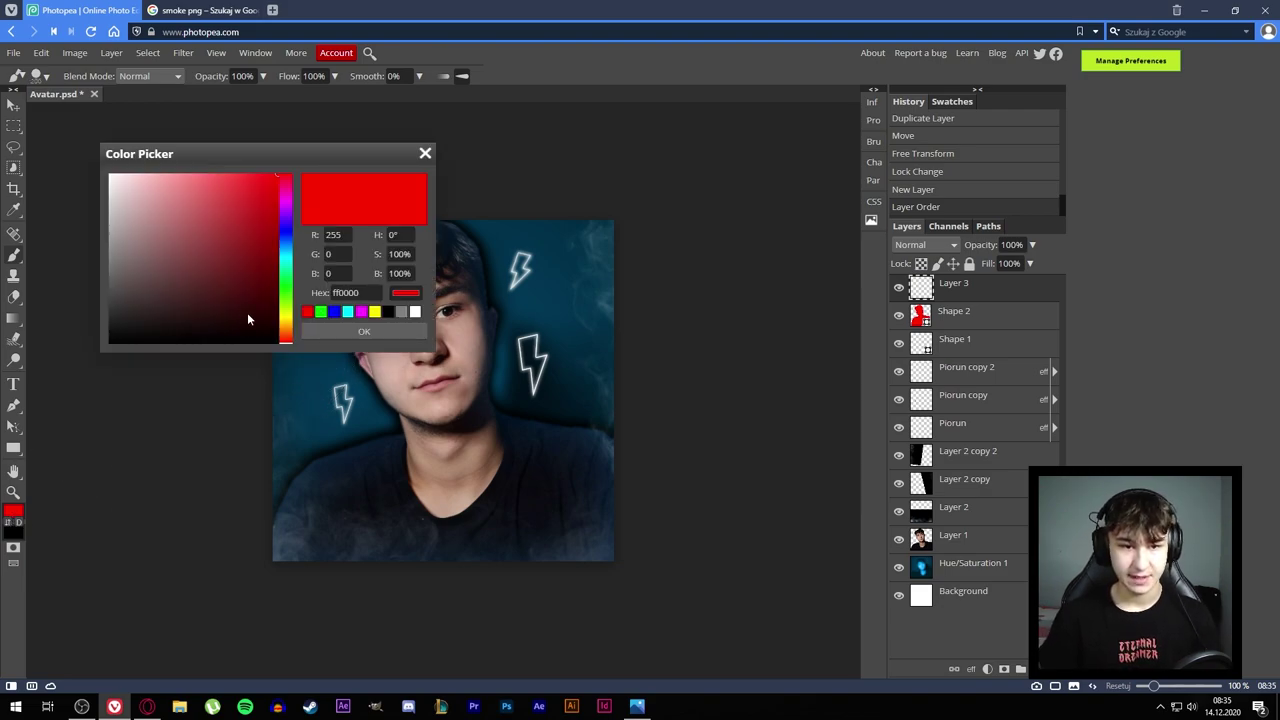
{"action": "left_click", "coordinate": [287, 239]}
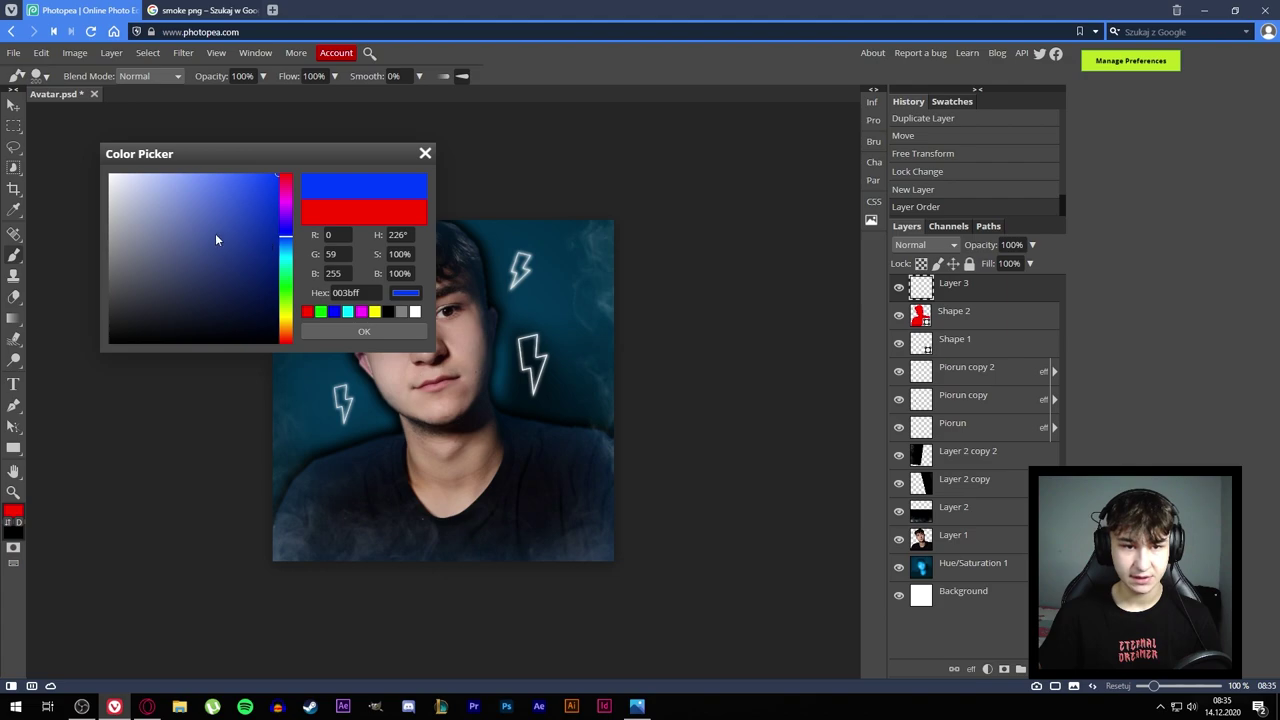
{"action": "key", "text": "Return"}
{"action": "left_click", "coordinate": [38, 76]}
{"action": "mouse_move", "coordinate": [185, 150]}
{"action": "left_mouse_down"}
{"action": "mouse_move", "coordinate": [3, 143]}
{"action": "mouse_move", "coordinate": [24, 126]}
{"action": "left_mouse_up"}
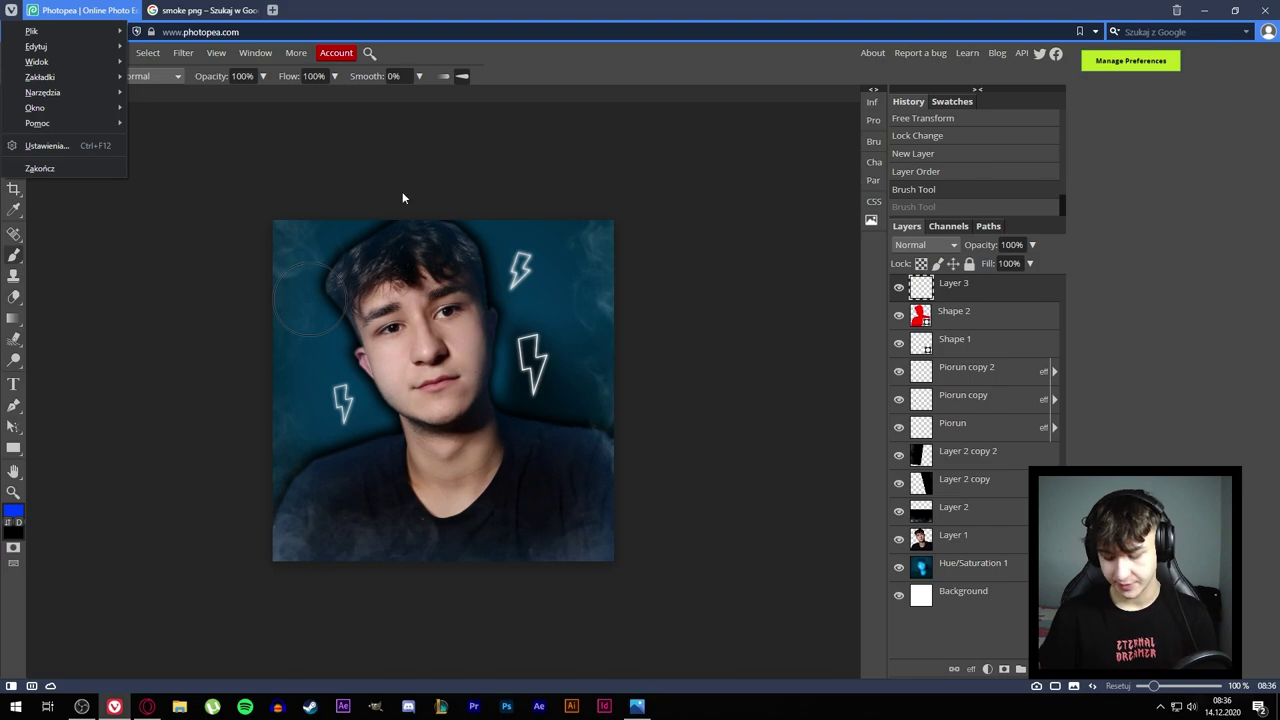
- Paint soft blue over the image's top-left and top-right corners on Layer 3
{"action": "key", "text": "ctrl+shift+z"}
{"action": "key", "text": "bracketright"}
{"action": "key", "text": "bracketright"}
{"action": "key", "text": "bracketright"}
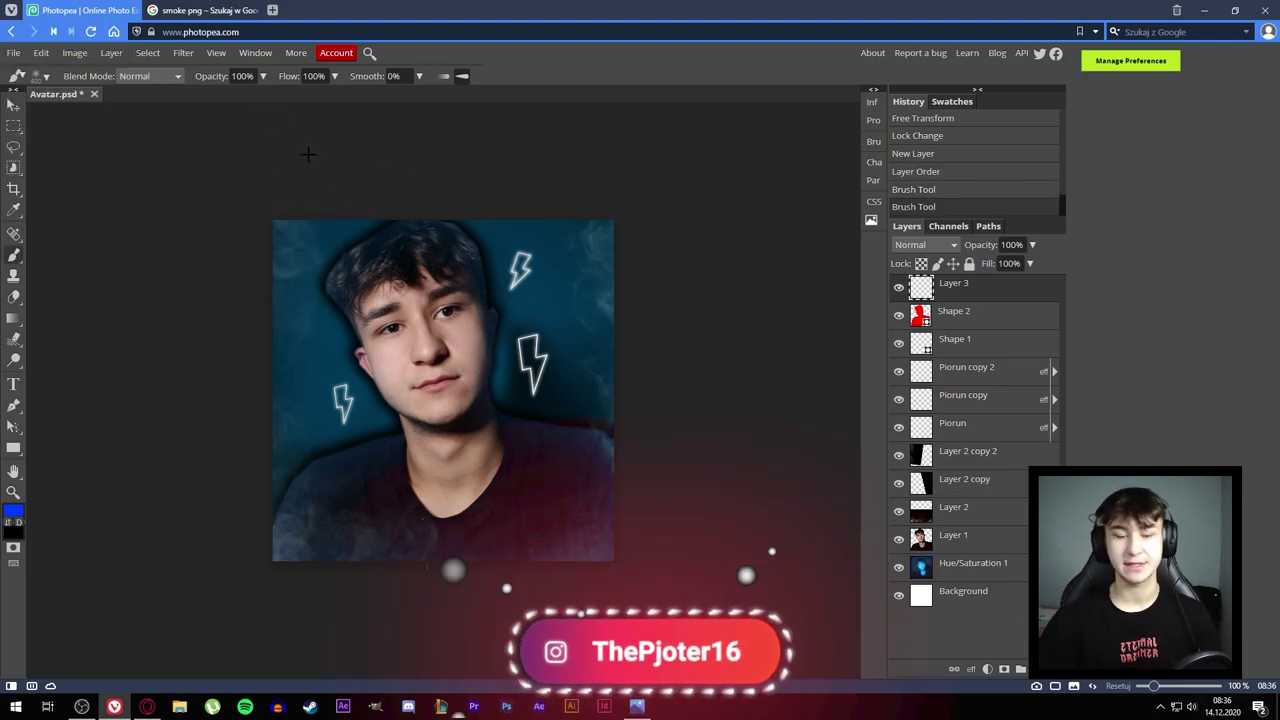
{"action": "scroll", "coordinate": [308, 211], "scroll_direction": "down", "scroll_amount": 1}
{"action": "scroll", "coordinate": [308, 211], "scroll_direction": "down", "scroll_amount": 2}
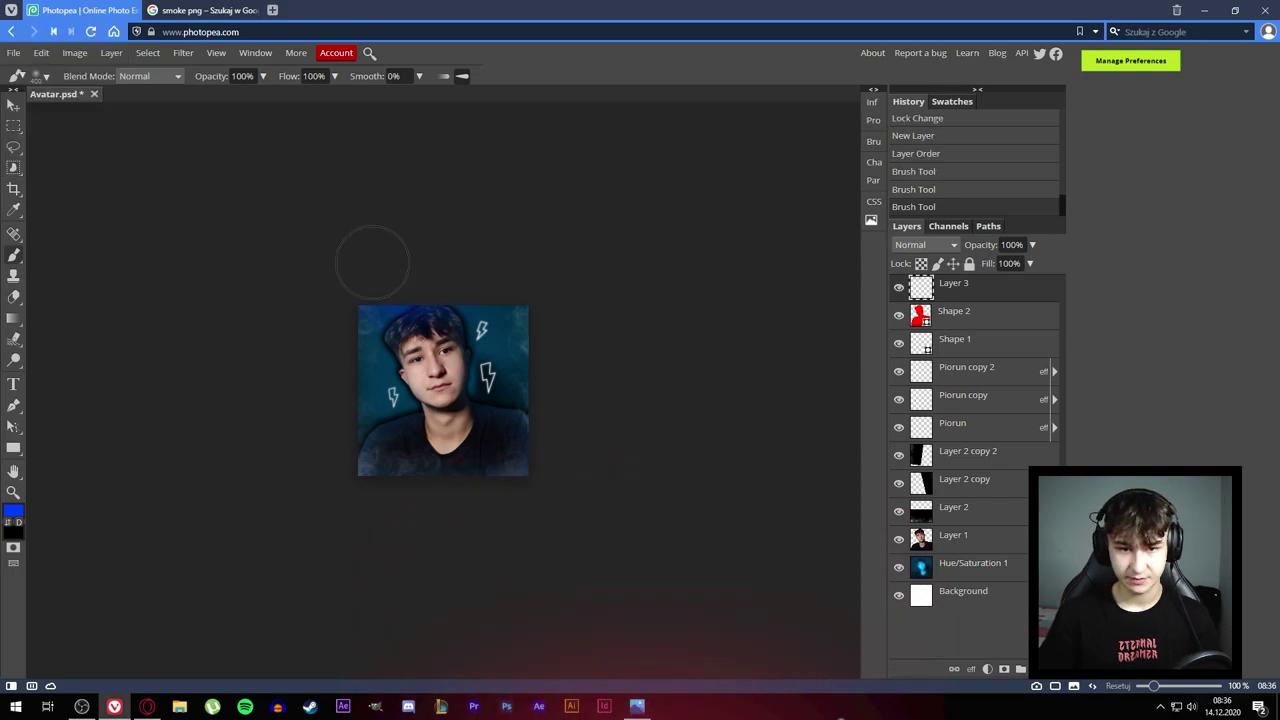
{"action": "left_click_drag", "start_coordinate": [374, 263], "coordinate": [345, 340]}
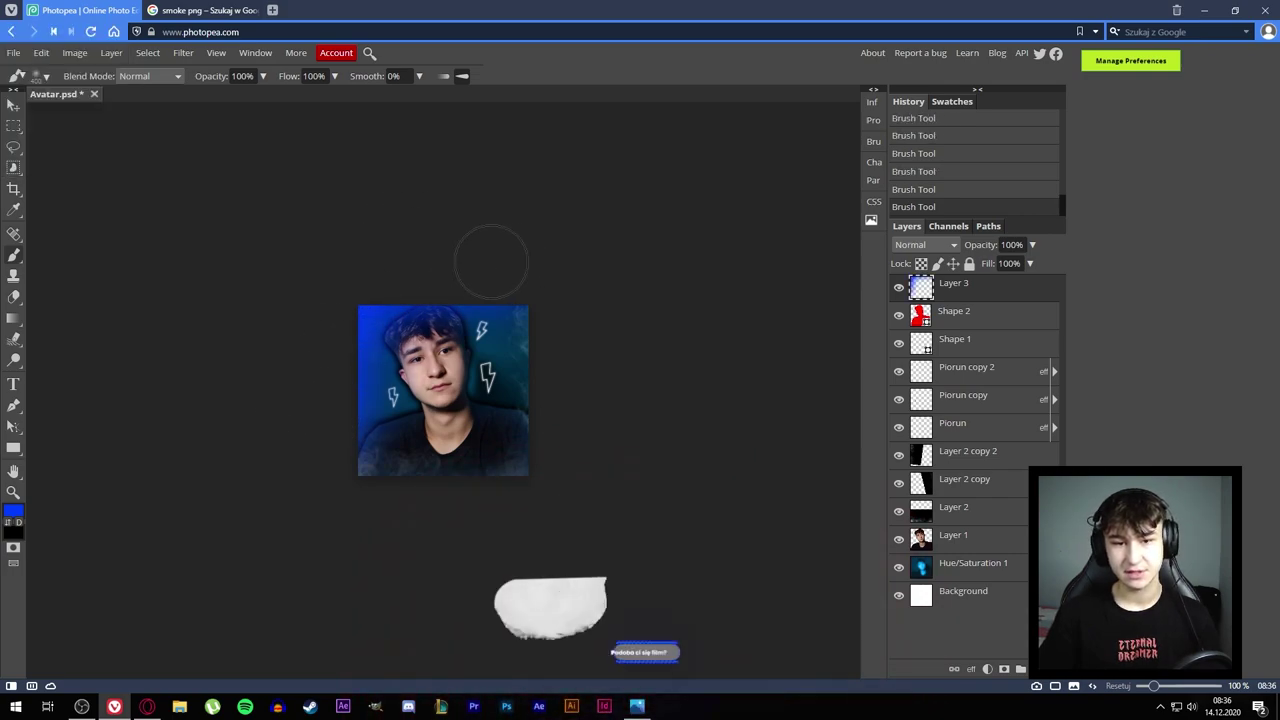
{"action": "left_click_drag", "start_coordinate": [491, 260], "coordinate": [574, 356]}
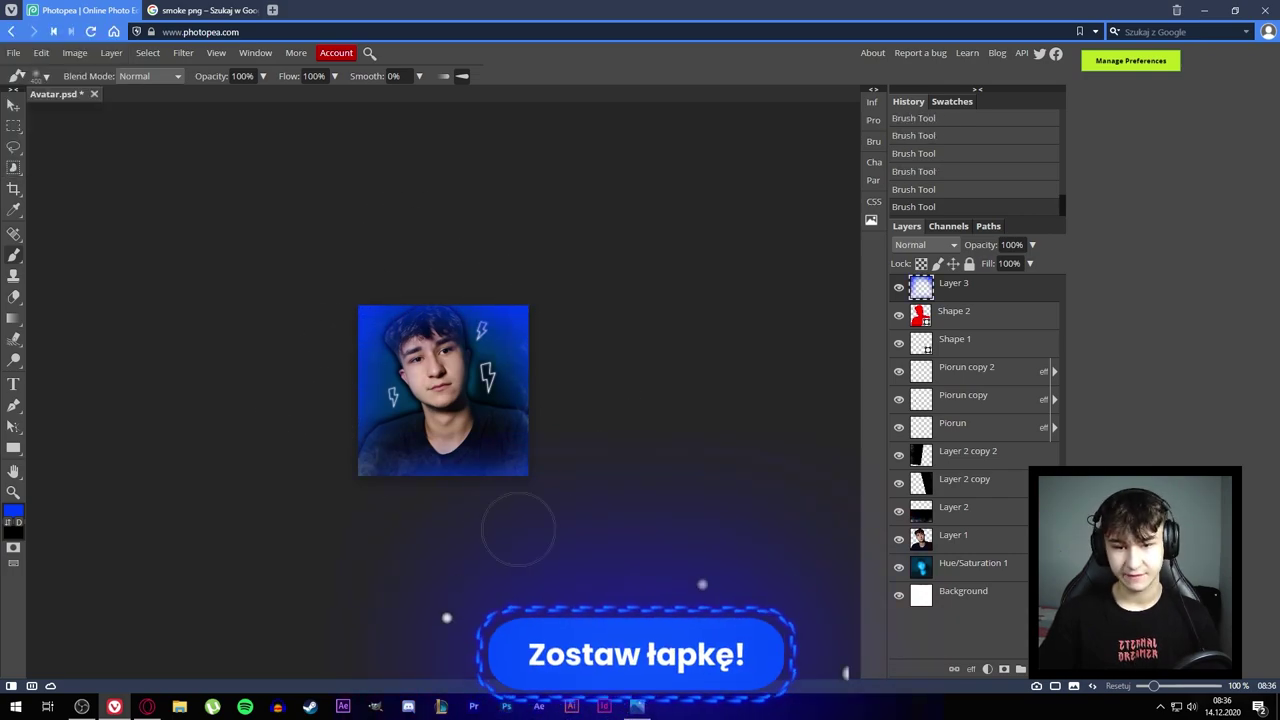
{"action": "key", "text": "ctrl+plus"}
- Set Layer 3's blend mode to Screen
{"action": "left_click", "coordinate": [925, 244]}
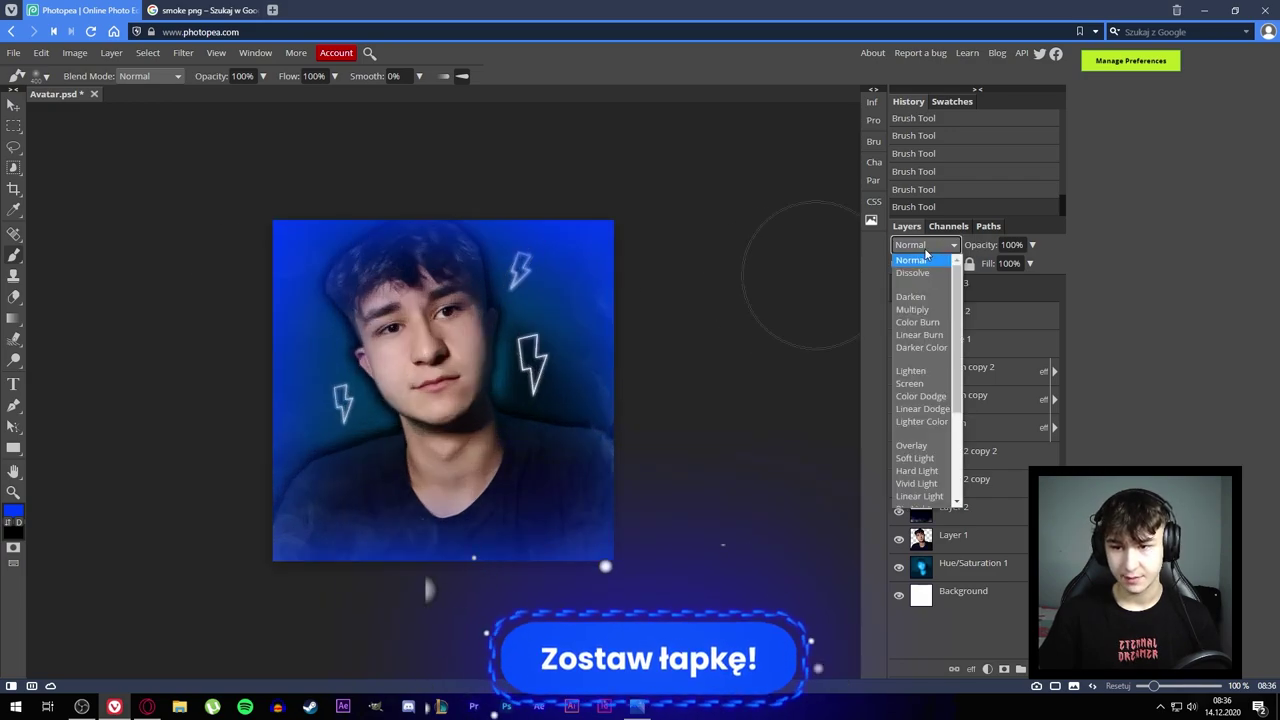
{"action": "left_click", "coordinate": [910, 383]}
{"action": "scroll", "coordinate": [411, 206], "scroll_direction": "down", "scroll_amount": 3}
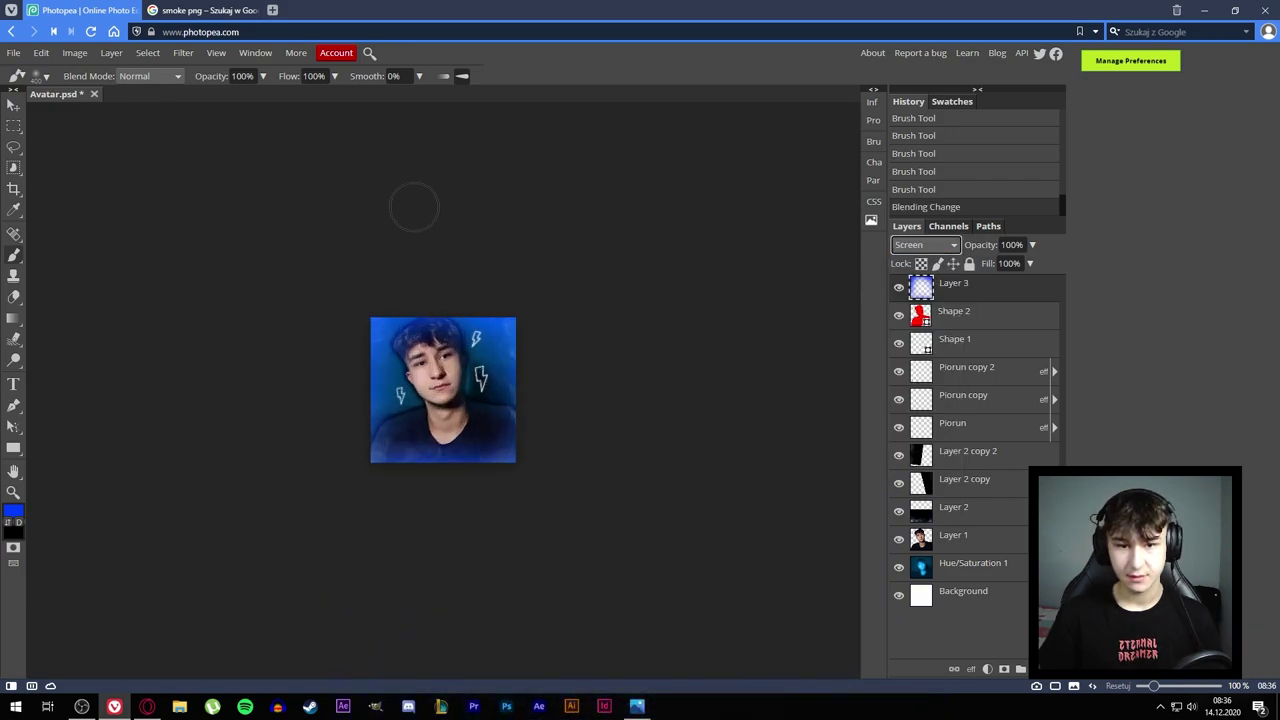
{"action": "scroll", "coordinate": [415, 214], "scroll_direction": "up", "scroll_amount": 3}
{"action": "left_click", "coordinate": [14, 209]}
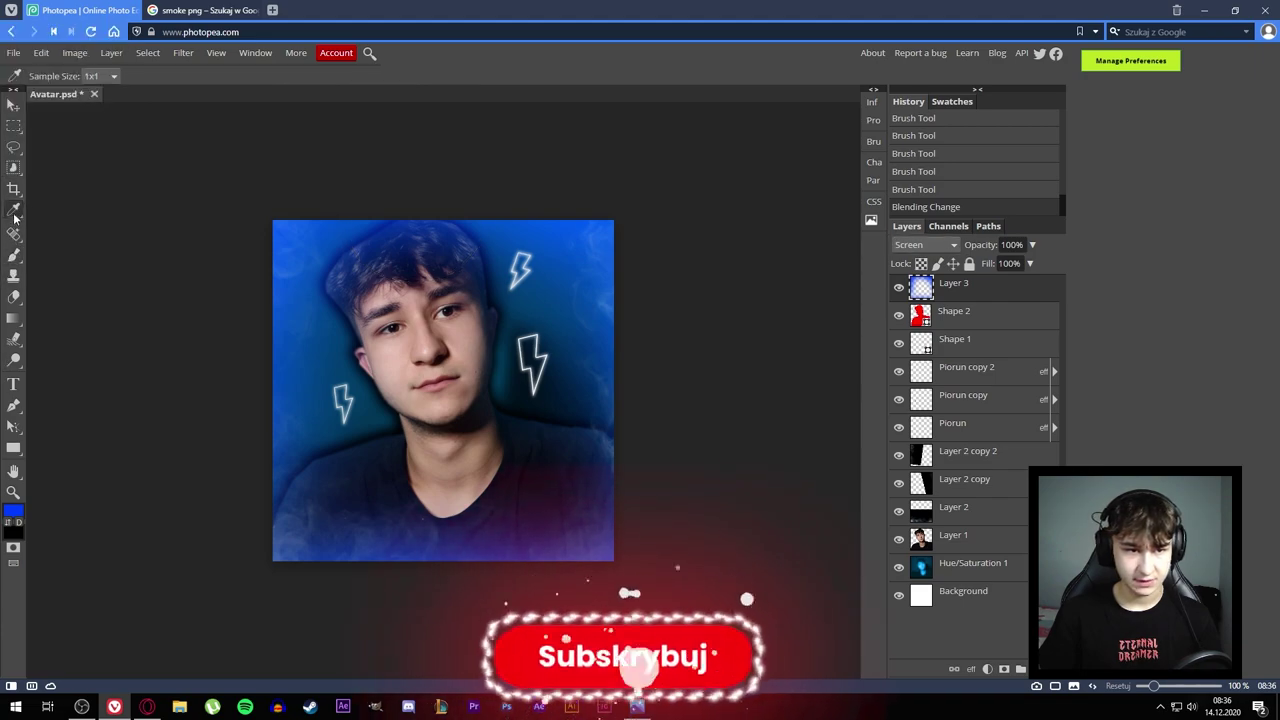
- Switch to the Eraser and adjust its brush settings after a test erase
{"action": "left_click", "coordinate": [10, 294]}
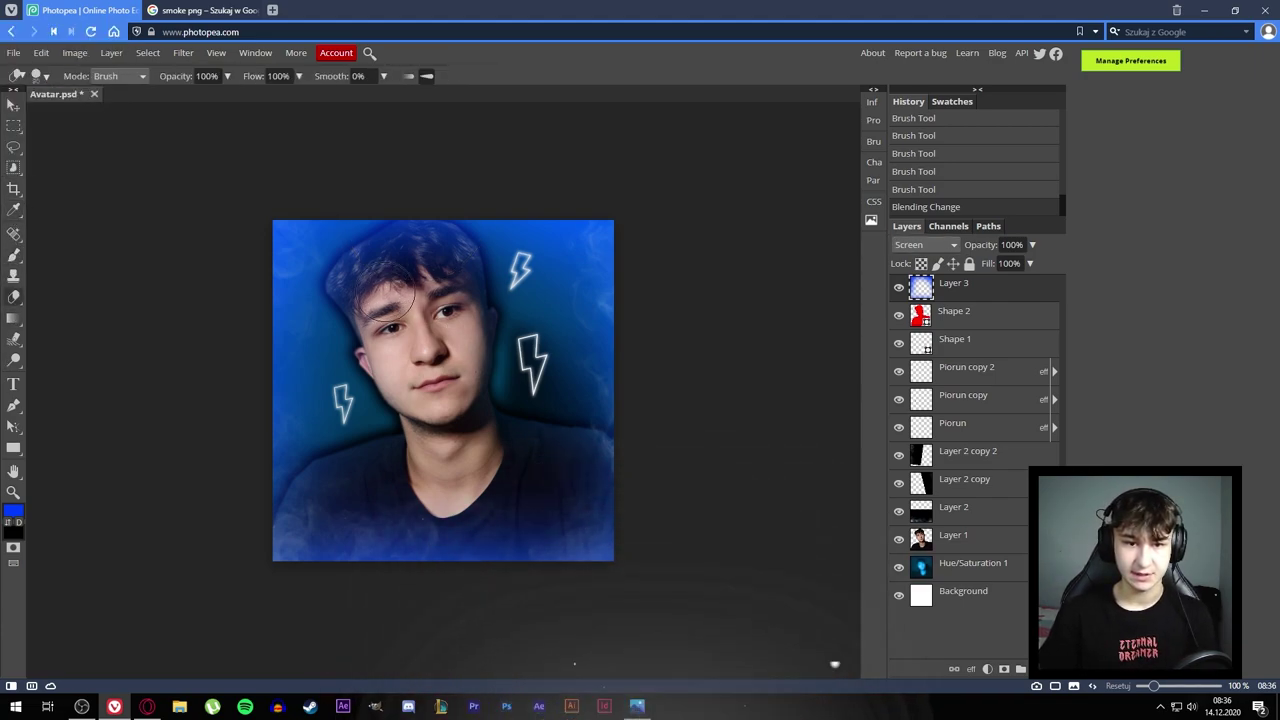
{"action": "left_click", "coordinate": [405, 290]}
{"action": "key", "text": "ctrl+z"}
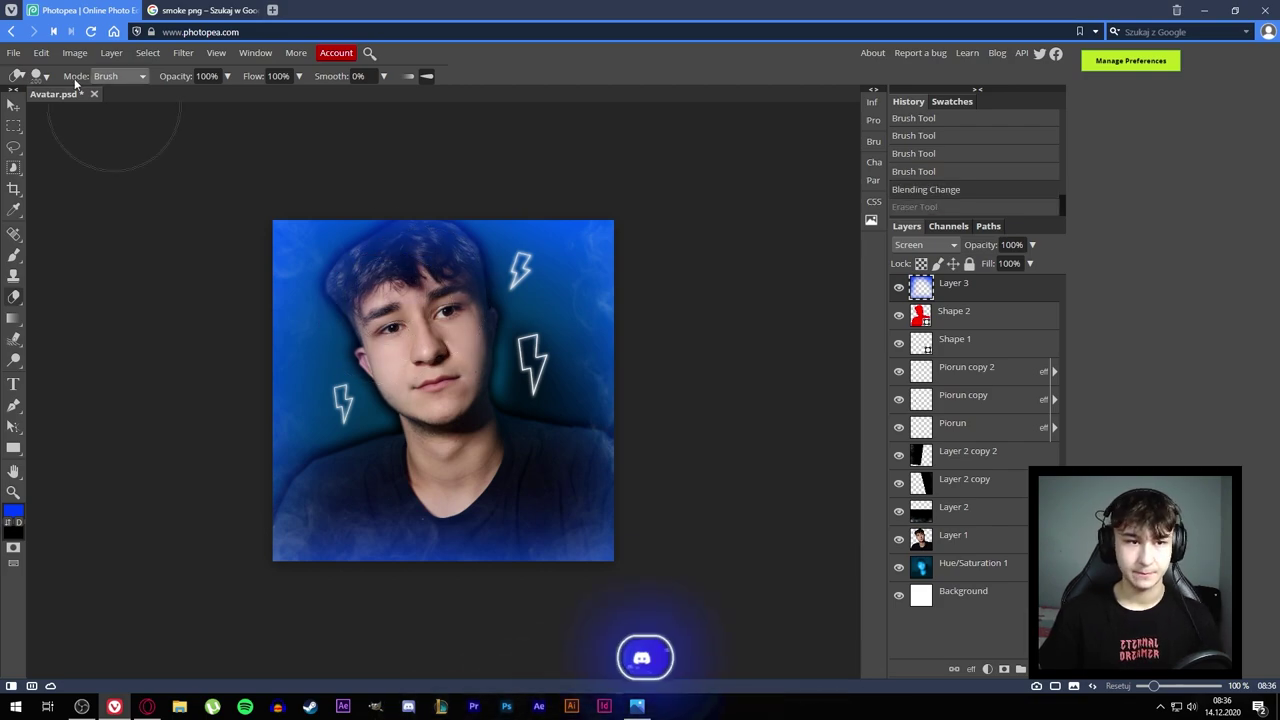
{"action": "left_click", "coordinate": [40, 76]}
{"action": "left_click_drag", "start_coordinate": [129, 106], "coordinate": [157, 106]}
{"action": "left_click", "coordinate": [415, 400]}
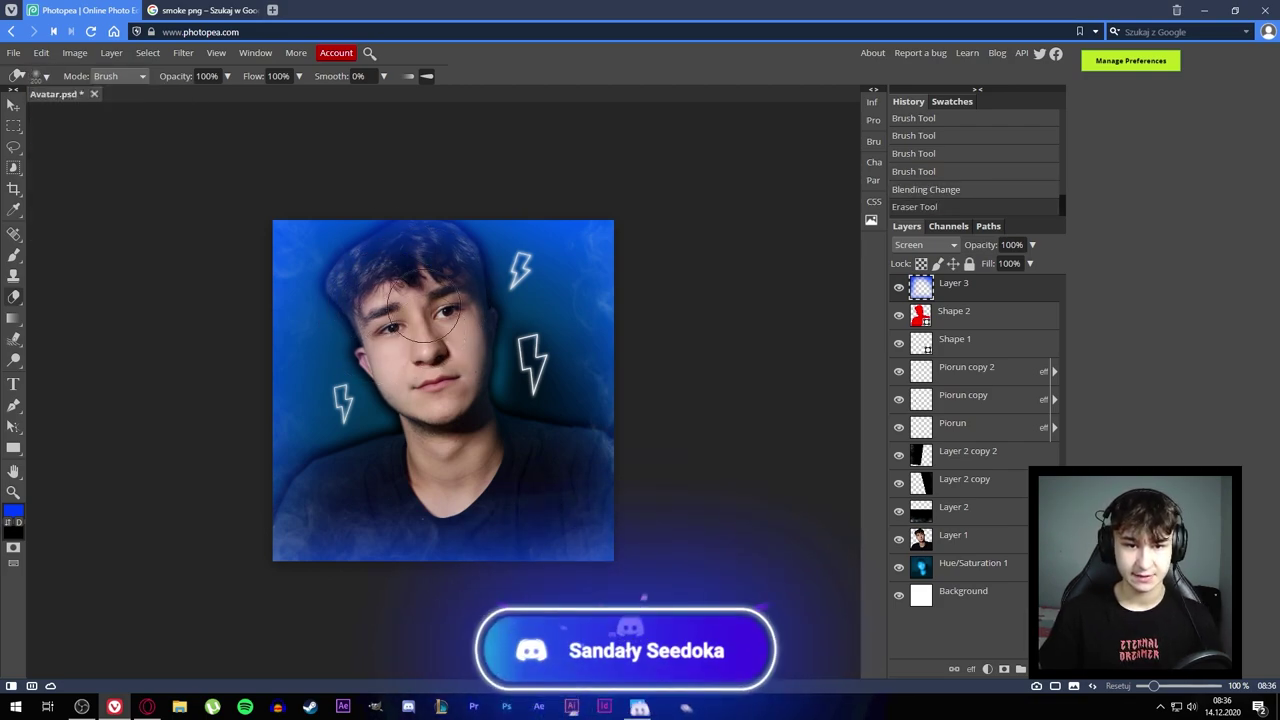
- Erase the thin blue line across the eyes
{"action": "left_click", "coordinate": [385, 305]}
{"action": "left_click", "coordinate": [410, 315]}
{"action": "left_click", "coordinate": [450, 312]}
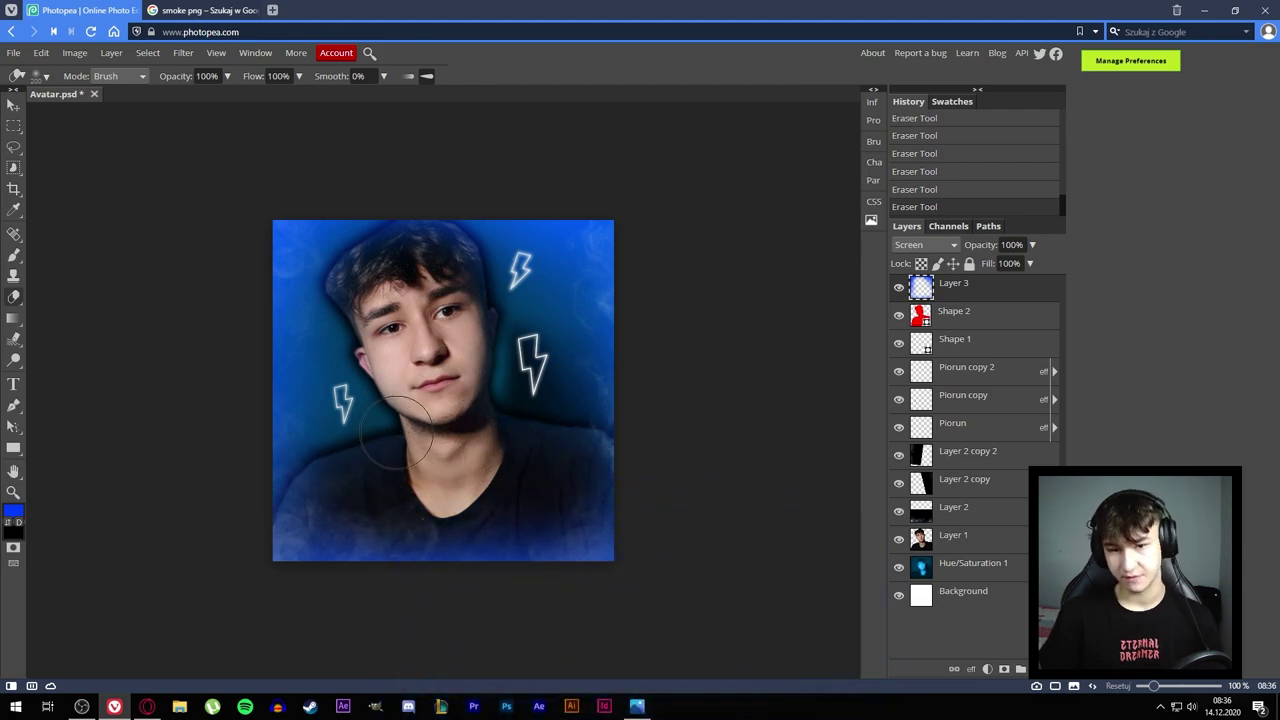
{"action": "scroll", "coordinate": [518, 398], "scroll_direction": "down", "scroll_amount": 3}
{"action": "scroll", "coordinate": [470, 400], "scroll_direction": "up", "scroll_amount": 2}
{"action": "scroll", "coordinate": [460, 410], "scroll_direction": "up", "scroll_amount": 1}
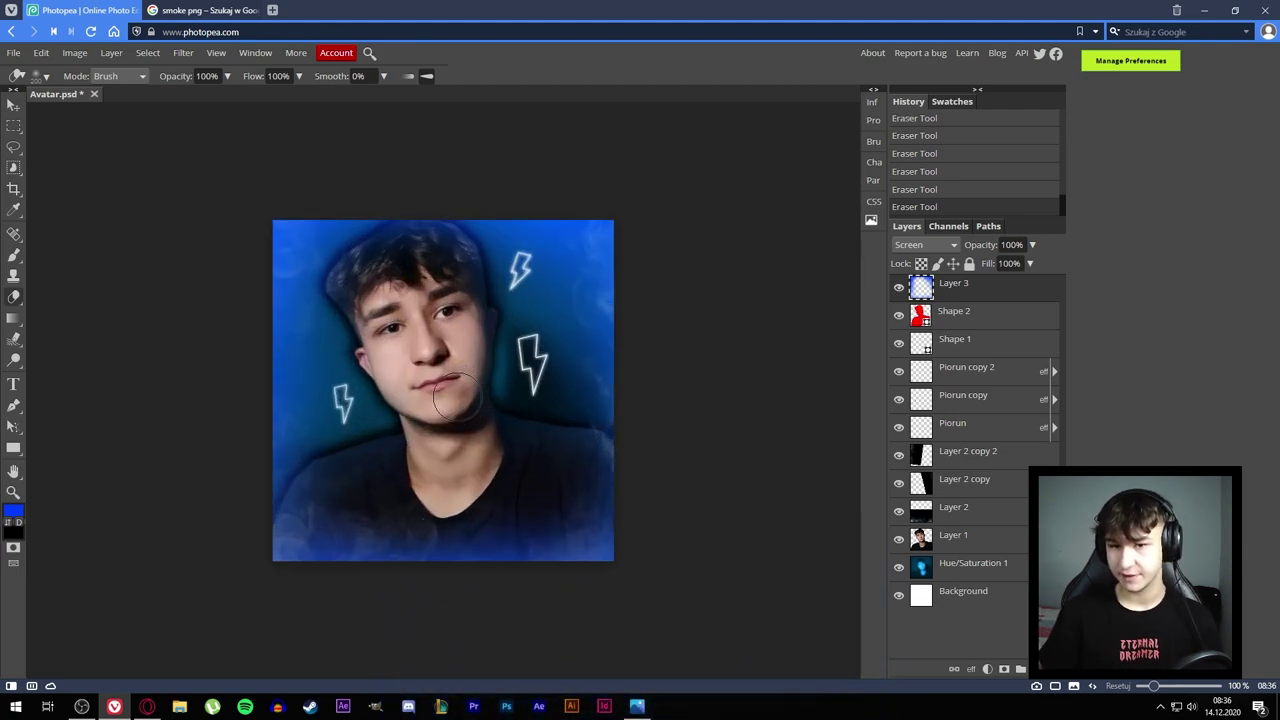
{"action": "left_click", "coordinate": [458, 425]}
- Reapply the last filter to the Background layer, turning it black, and cancel Liquify
{"action": "left_click", "coordinate": [975, 598]}
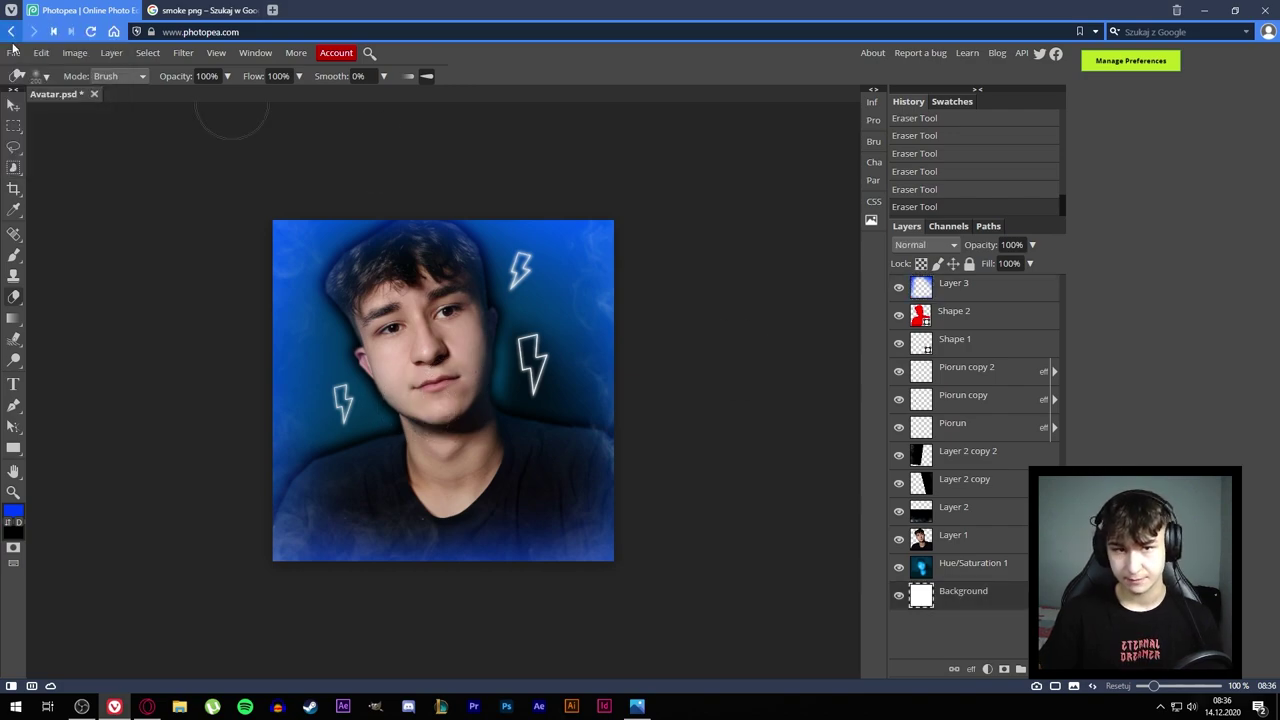
{"action": "left_click", "coordinate": [185, 53]}
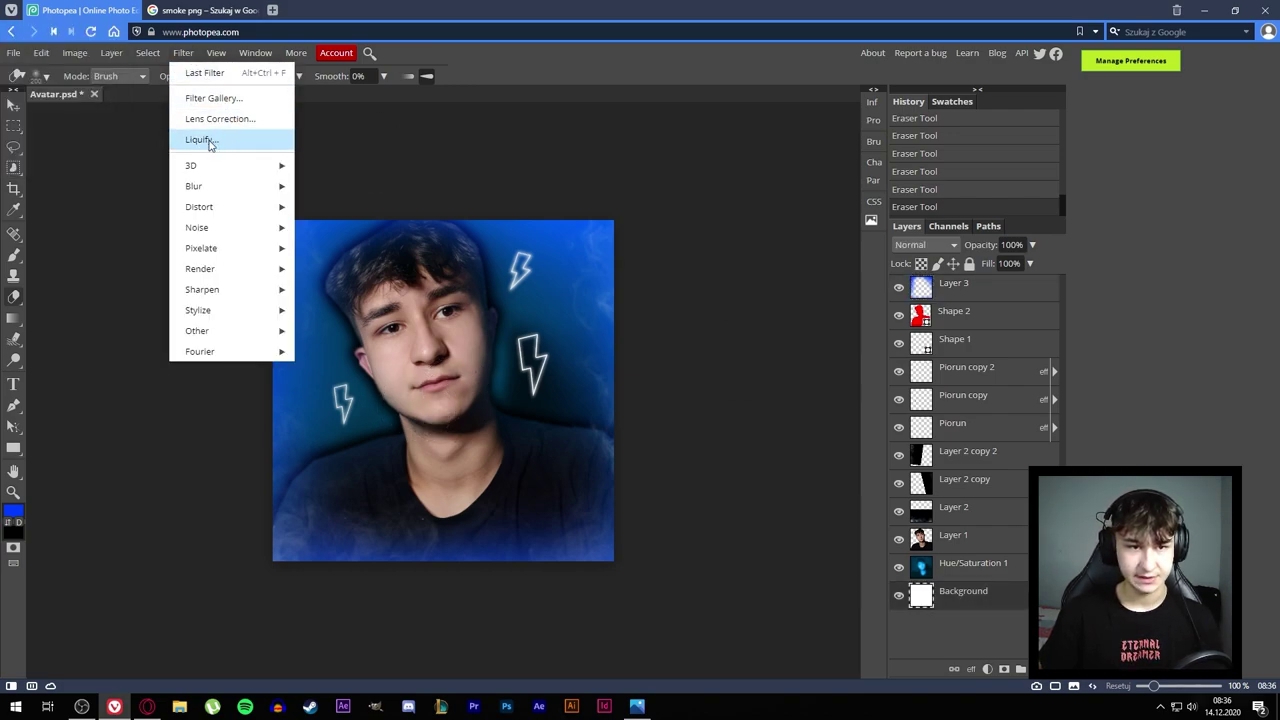
{"action": "key", "text": "ctrl+alt+f"}
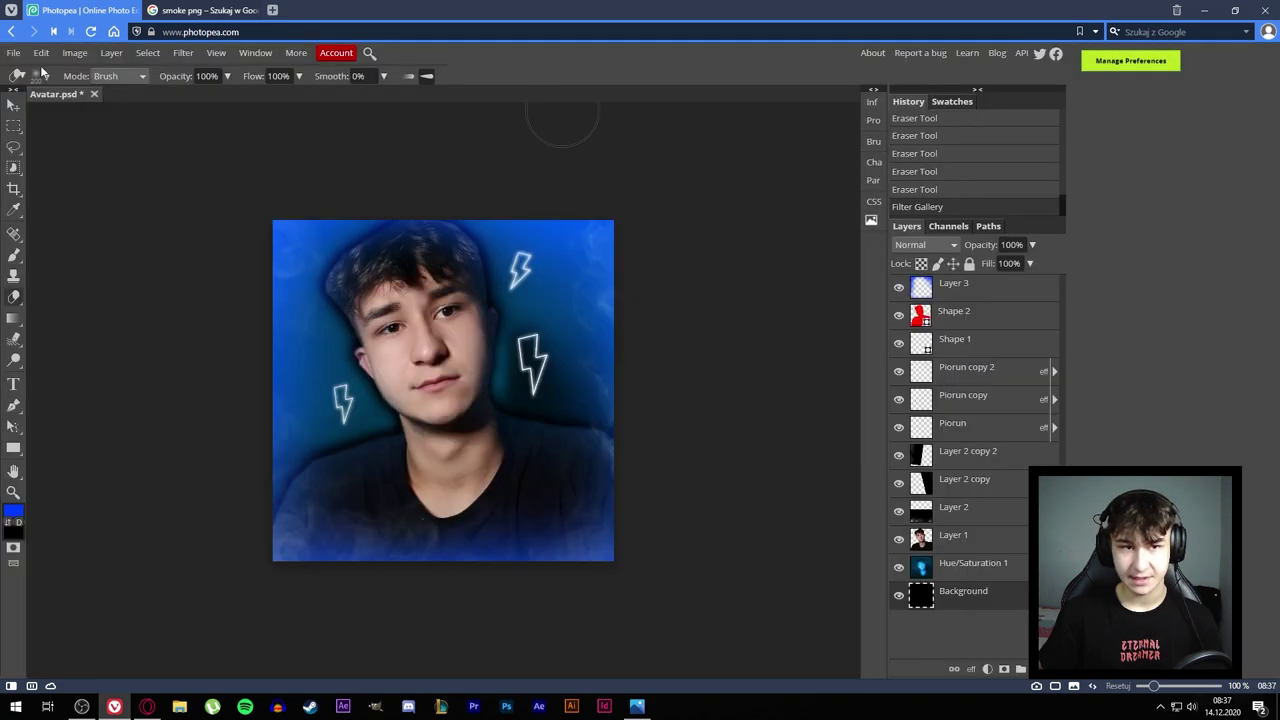
{"action": "left_click", "coordinate": [183, 52]}
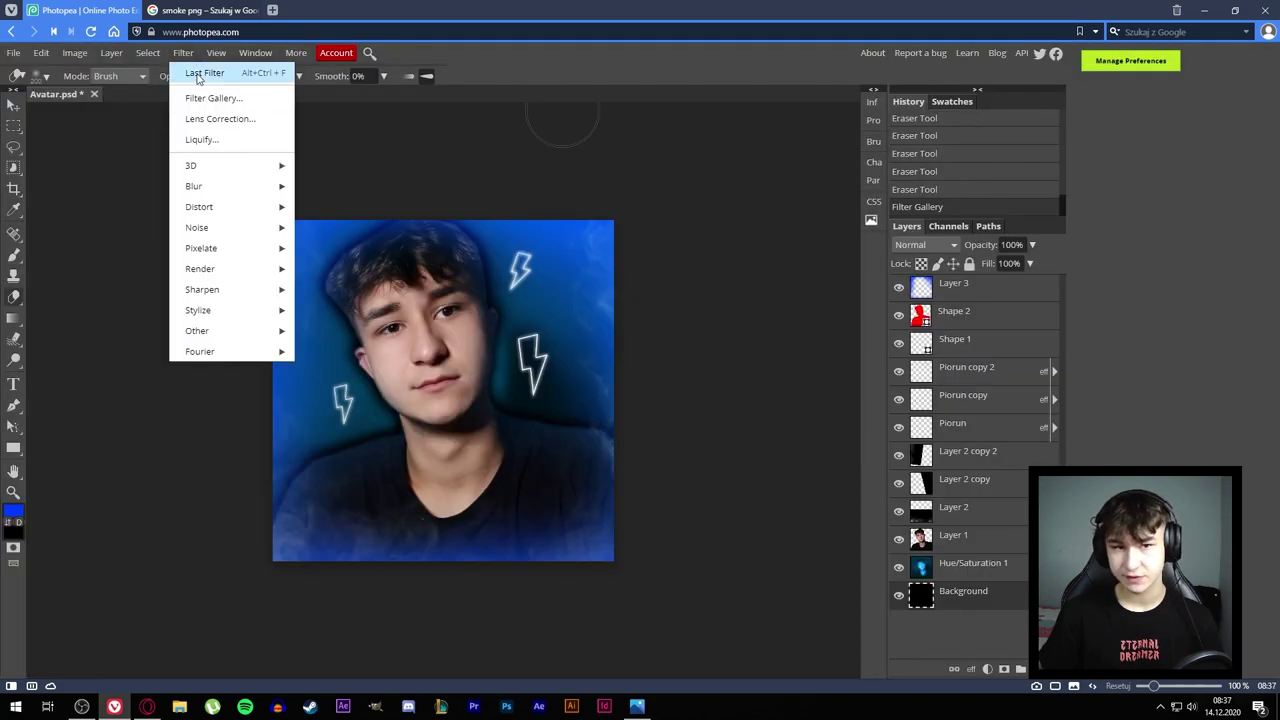
{"action": "left_click", "coordinate": [215, 137]}
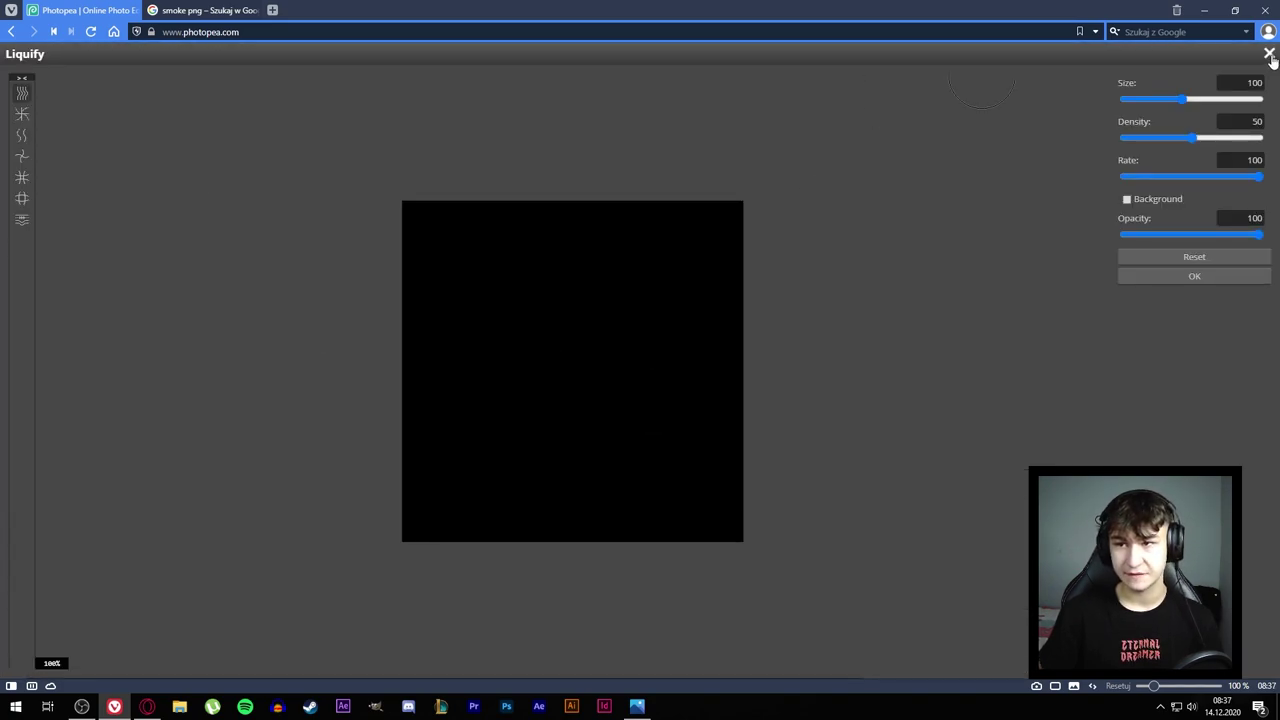
{"action": "left_click", "coordinate": [1268, 54]}
- Add one more eraser touch-up and switch to the Move tool
{"action": "scroll", "coordinate": [320, 251], "scroll_direction": "down", "scroll_amount": 3}
{"action": "scroll", "coordinate": [357, 234], "scroll_direction": "down", "scroll_amount": 1}
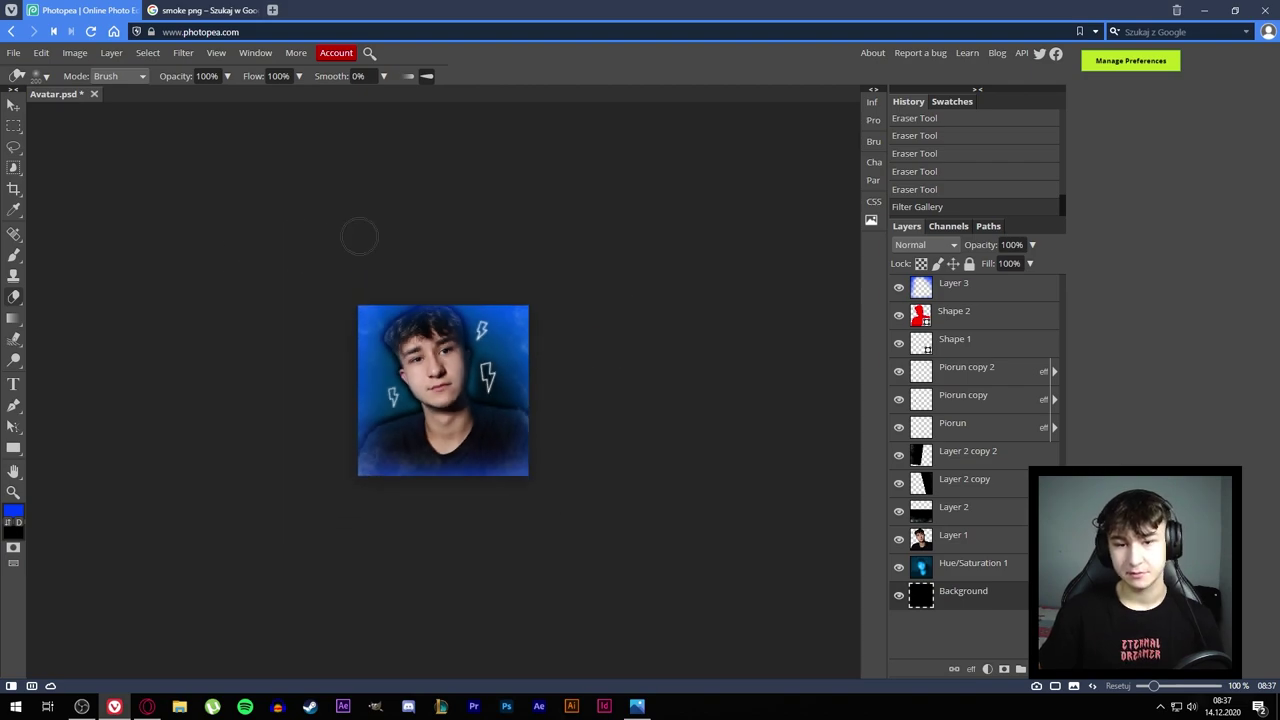
{"action": "scroll", "coordinate": [370, 240], "scroll_direction": "up", "scroll_amount": 5}
{"action": "key", "text": "alt"}
{"action": "left_click", "coordinate": [250, 130]}
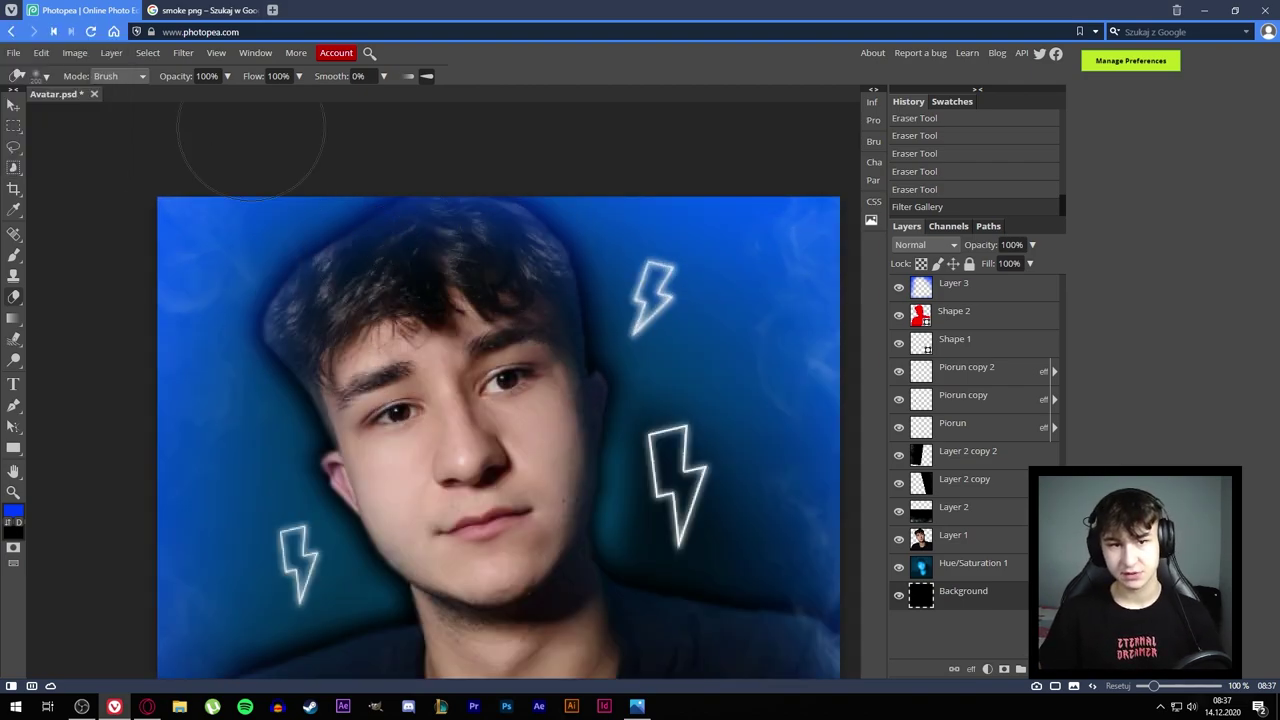
{"action": "key", "text": "v"}
{"action": "scroll", "coordinate": [480, 343], "scroll_direction": "down", "scroll_amount": 3}
- Confirm smoke Layer 2's Layer Style with Screen blending at 32% opacity
{"action": "scroll", "coordinate": [563, 334], "scroll_direction": "up", "scroll_amount": 4}
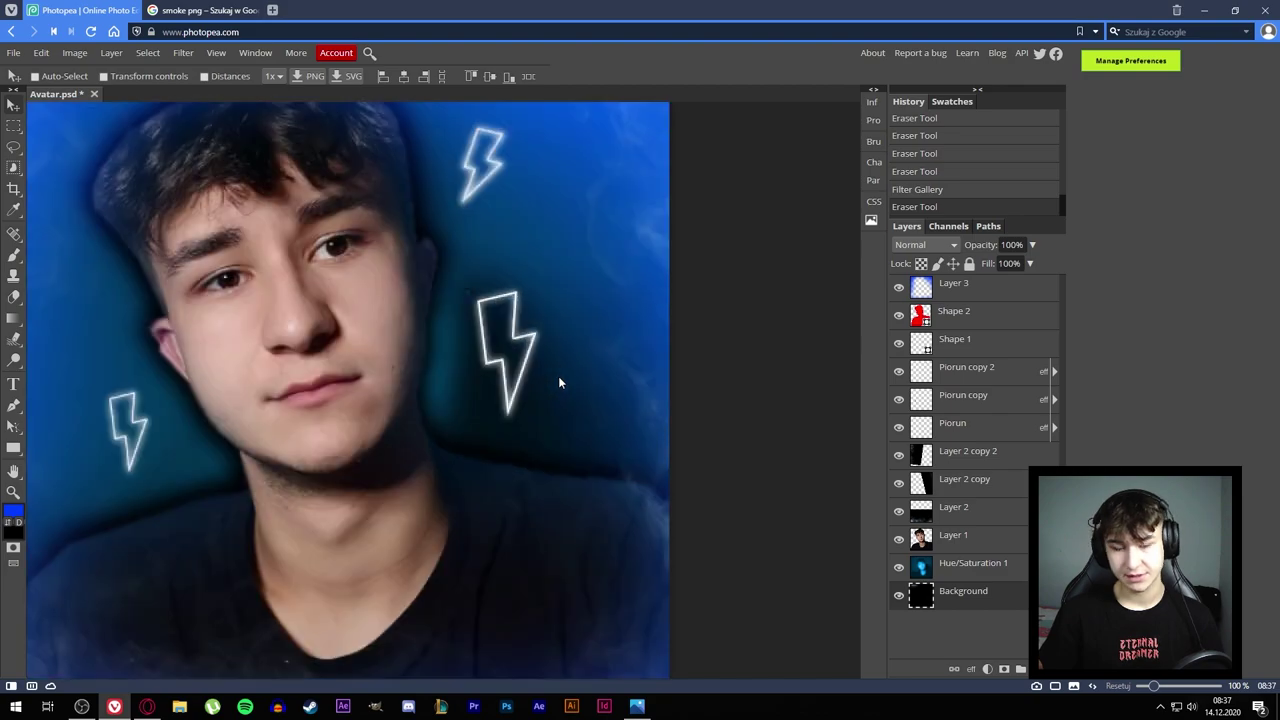
{"action": "scroll", "coordinate": [558, 376], "scroll_direction": "down", "scroll_amount": 3}
{"action": "key", "text": "alt"}
{"action": "key", "text": "alt"}
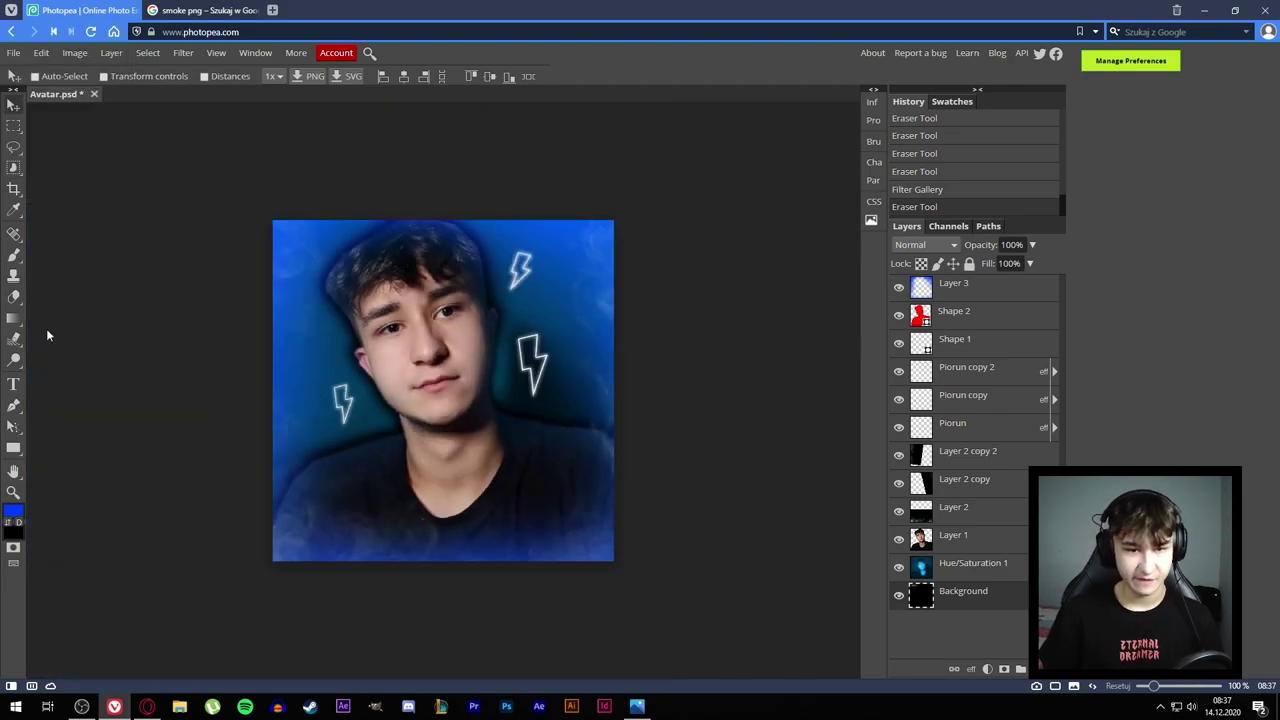
{"action": "scroll", "coordinate": [559, 264], "scroll_direction": "down", "scroll_amount": 2}
{"action": "scroll", "coordinate": [546, 287], "scroll_direction": "up", "scroll_amount": 4}
{"action": "key", "text": "alt"}
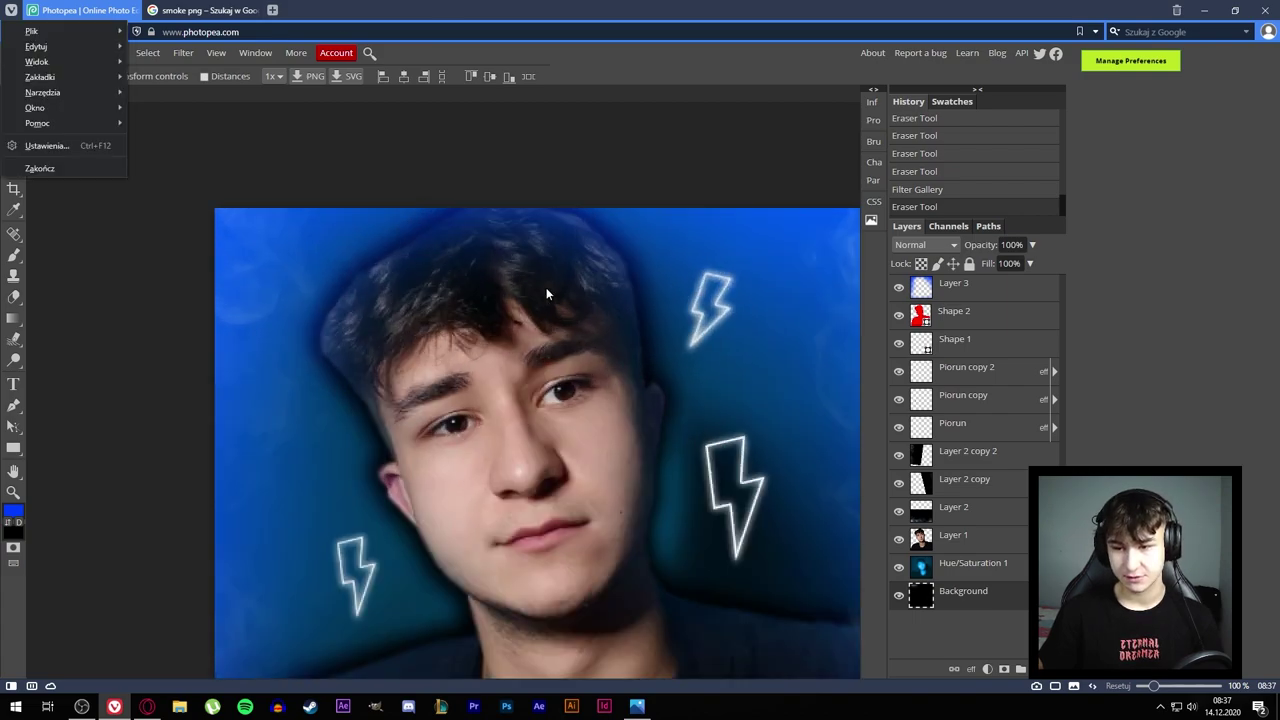
{"action": "key", "text": "alt"}
{"action": "scroll", "coordinate": [672, 315], "scroll_direction": "down", "scroll_amount": 2}
{"action": "key", "text": "alt"}
{"action": "key", "text": "alt"}
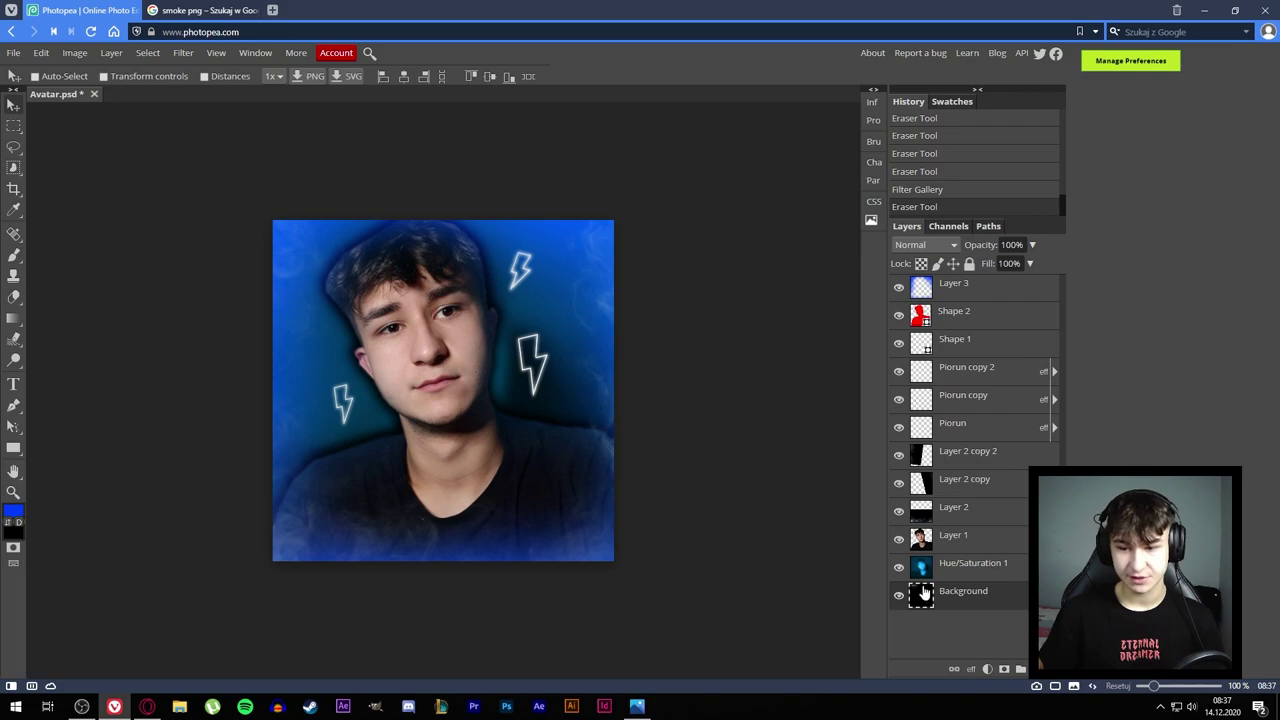
{"action": "double_click", "coordinate": [1014, 519]}
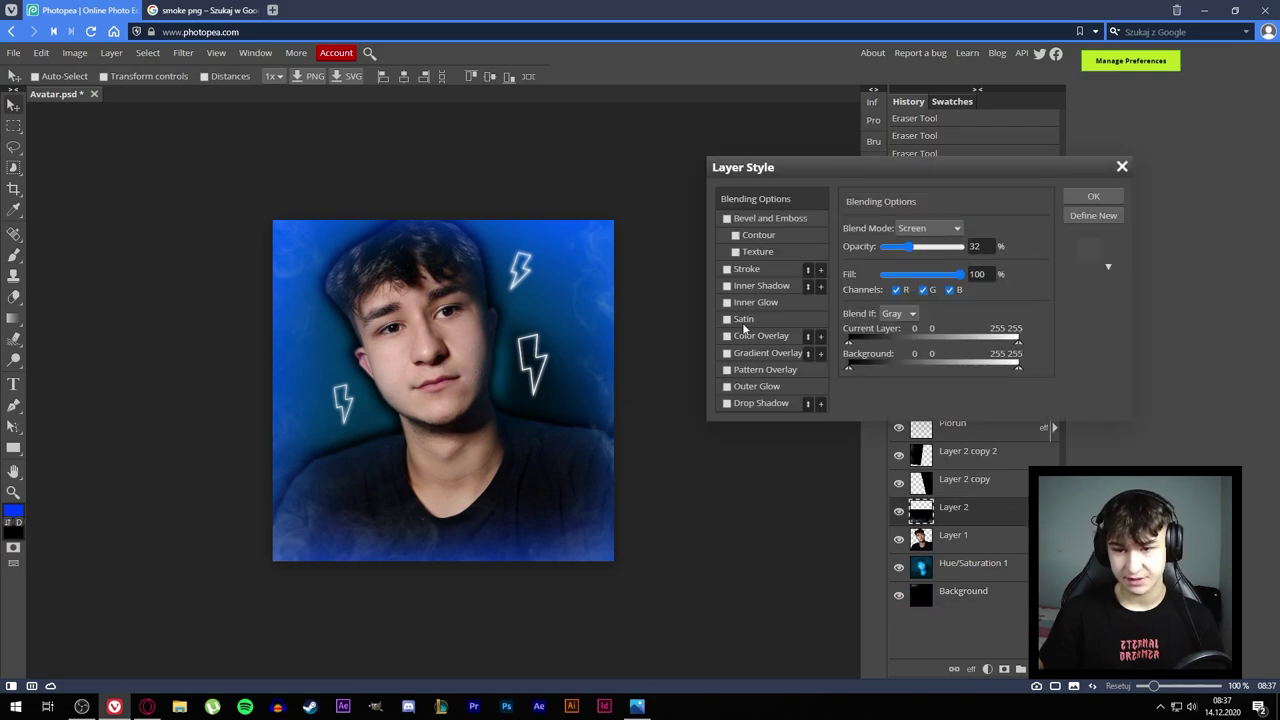
{"action": "left_click", "coordinate": [1072, 196]}
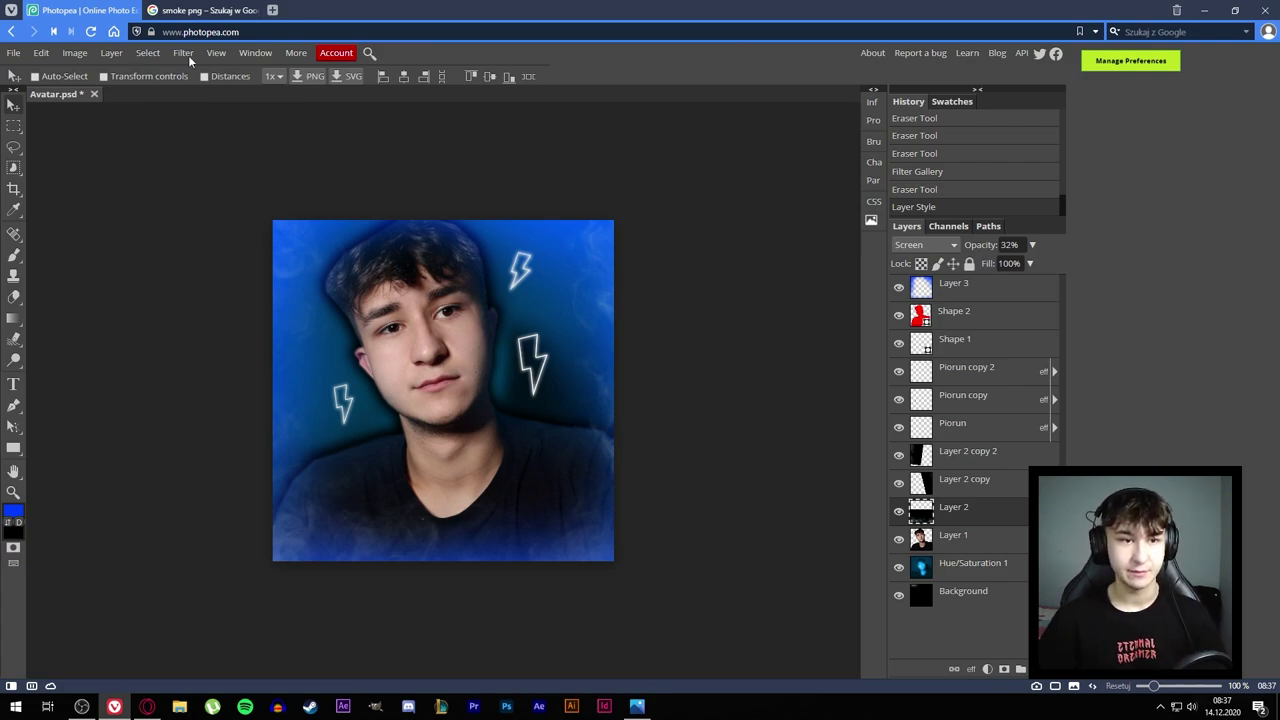
- Export the avatar as a 512×512 JPG at 100% quality and download Avatar.jpg
{"action": "left_click", "coordinate": [13, 56]}
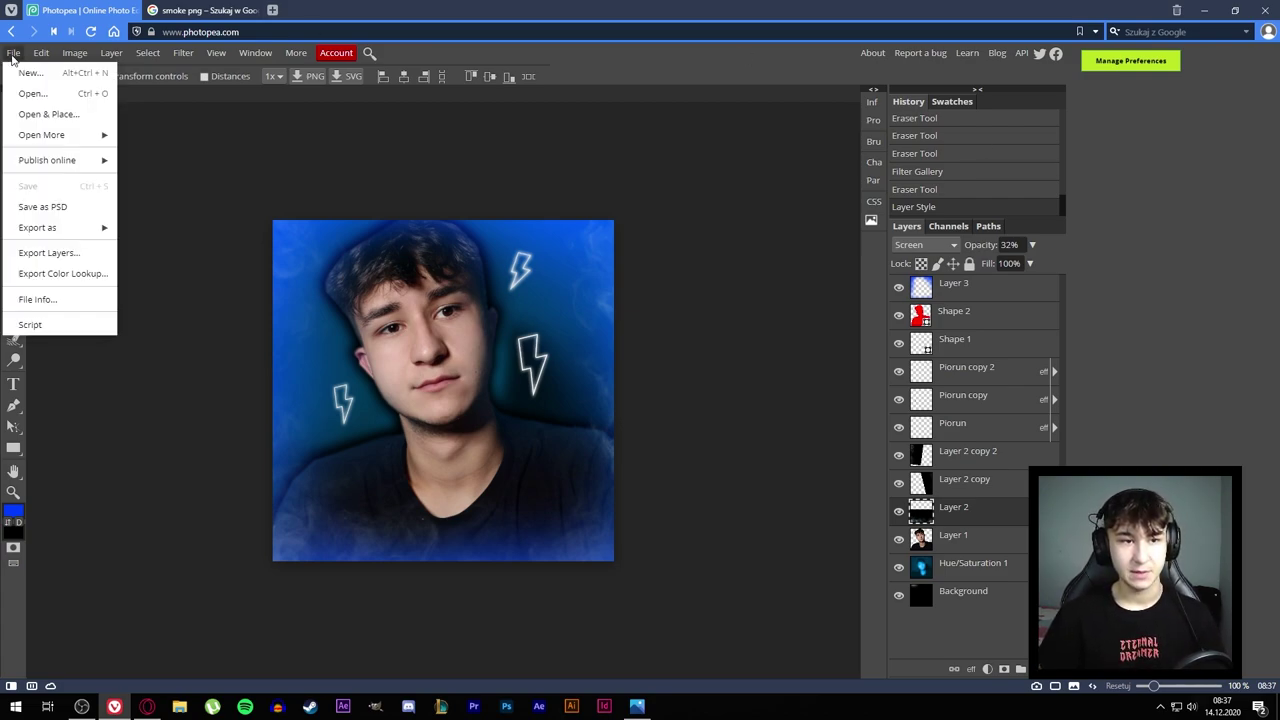
{"action": "mouse_move", "coordinate": [40, 228]}
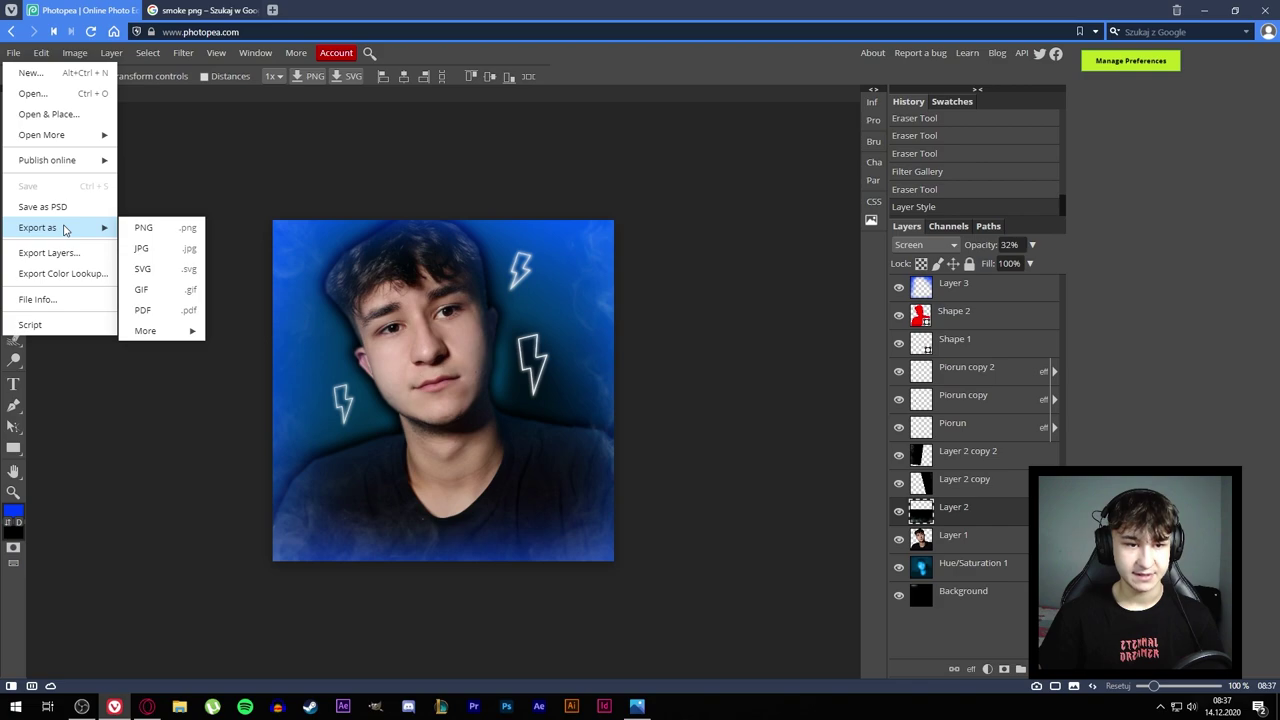
{"action": "left_click", "coordinate": [140, 229]}
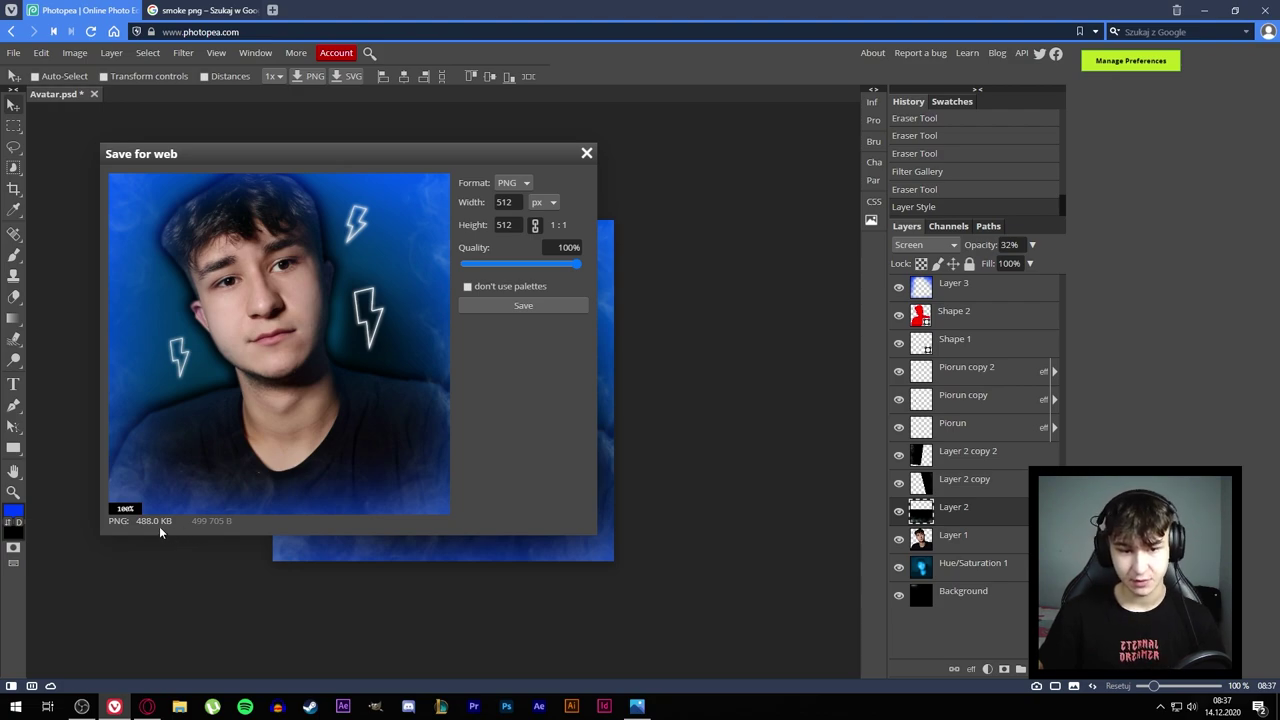
{"action": "left_click", "coordinate": [579, 310]}
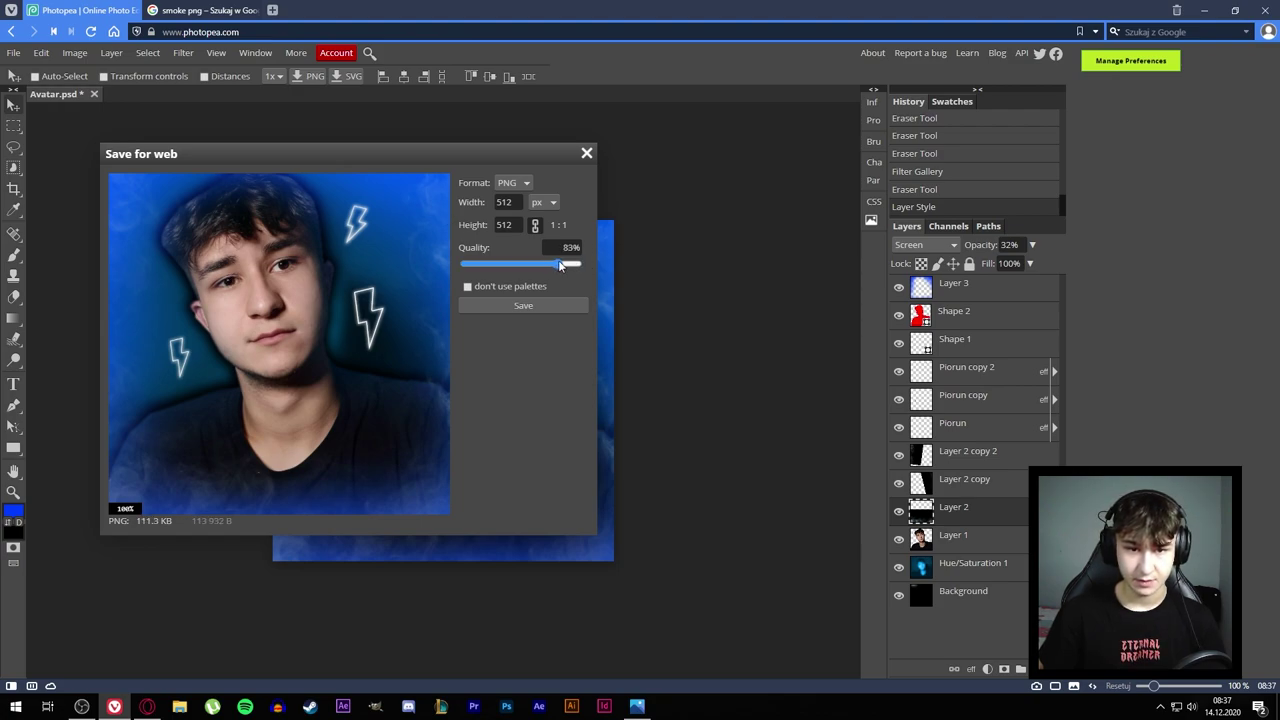
{"action": "left_click_drag", "start_coordinate": [551, 264], "coordinate": [580, 264]}
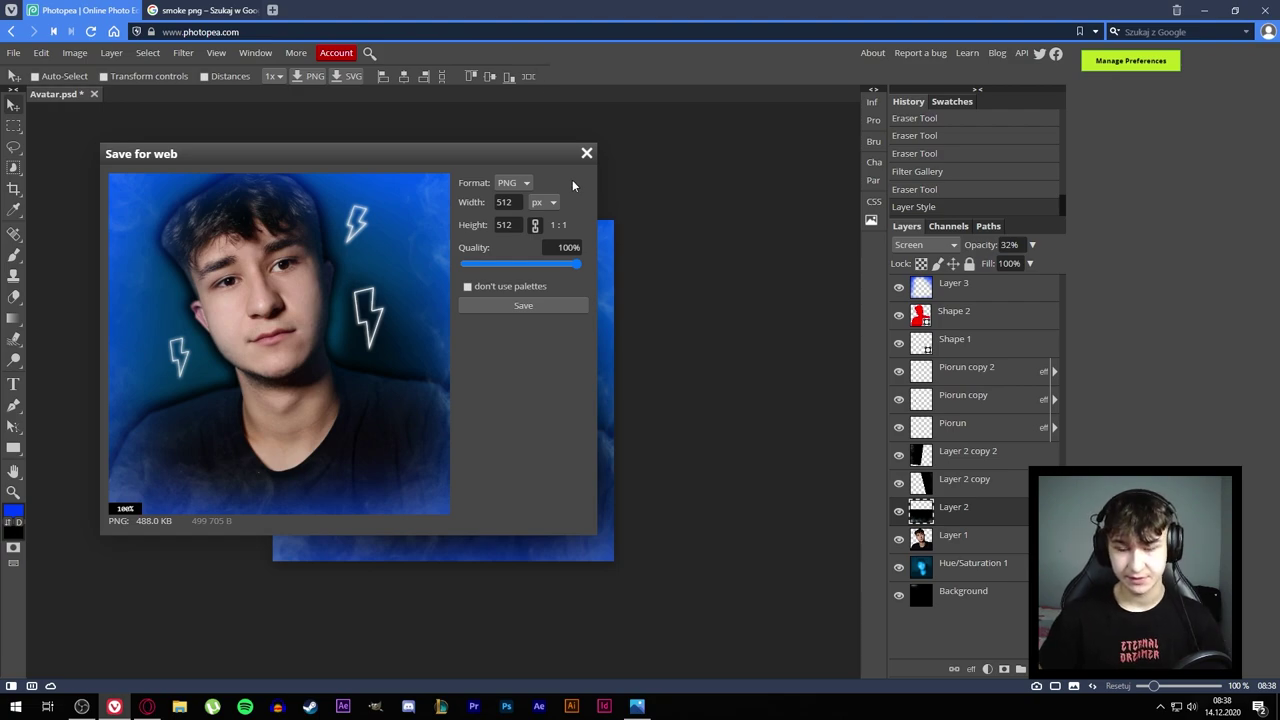
{"action": "left_click", "coordinate": [510, 183]}
{"action": "left_click", "coordinate": [507, 211]}
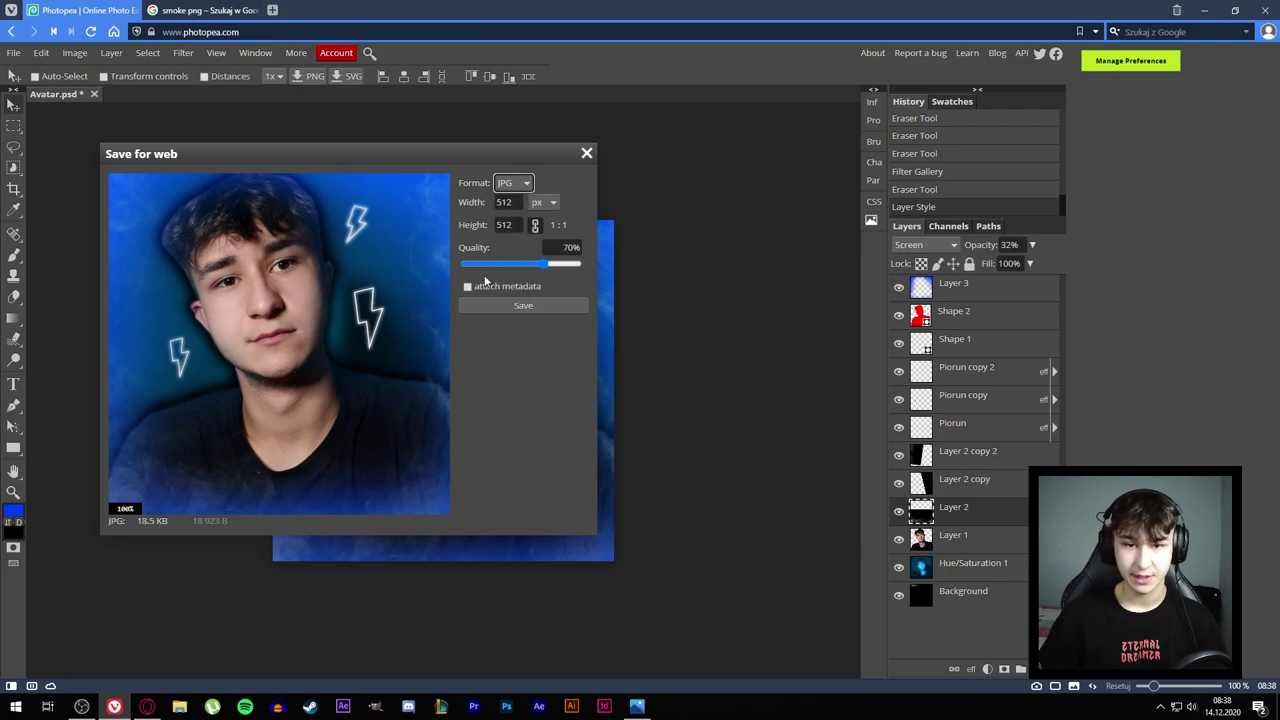
{"action": "left_click_drag", "start_coordinate": [540, 264], "coordinate": [848, 312]}
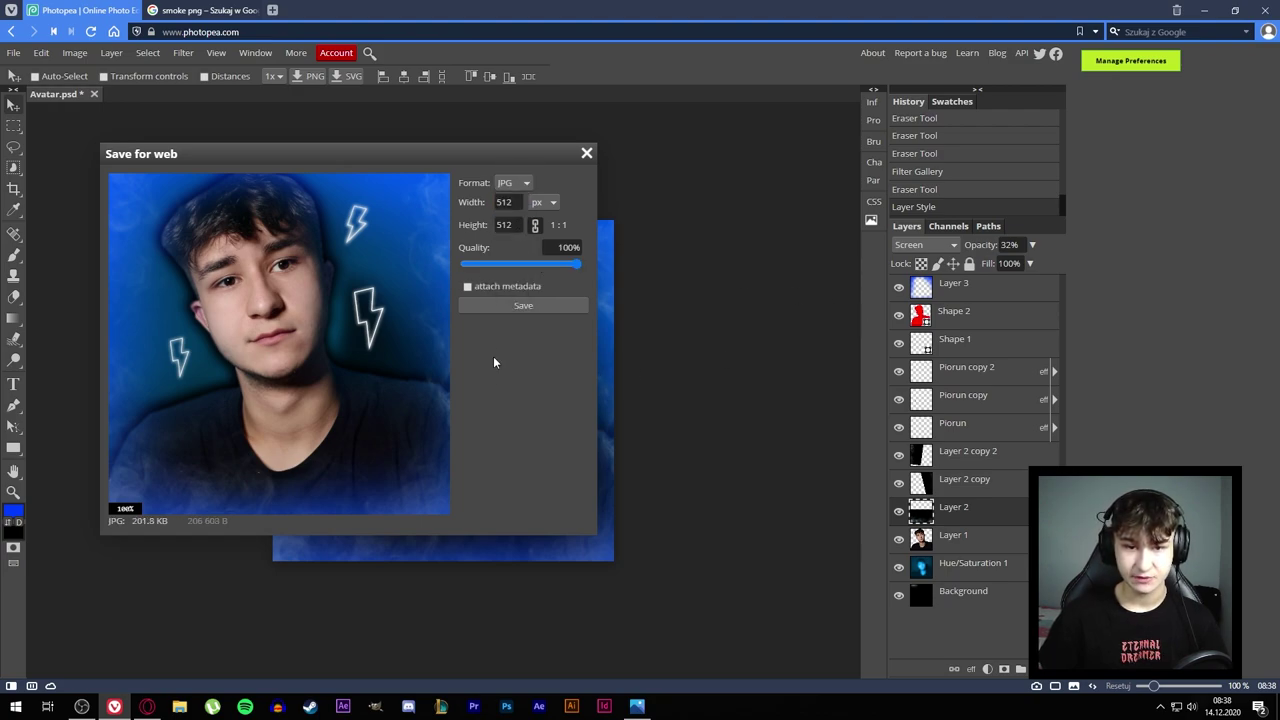
{"action": "left_click", "coordinate": [512, 305]}
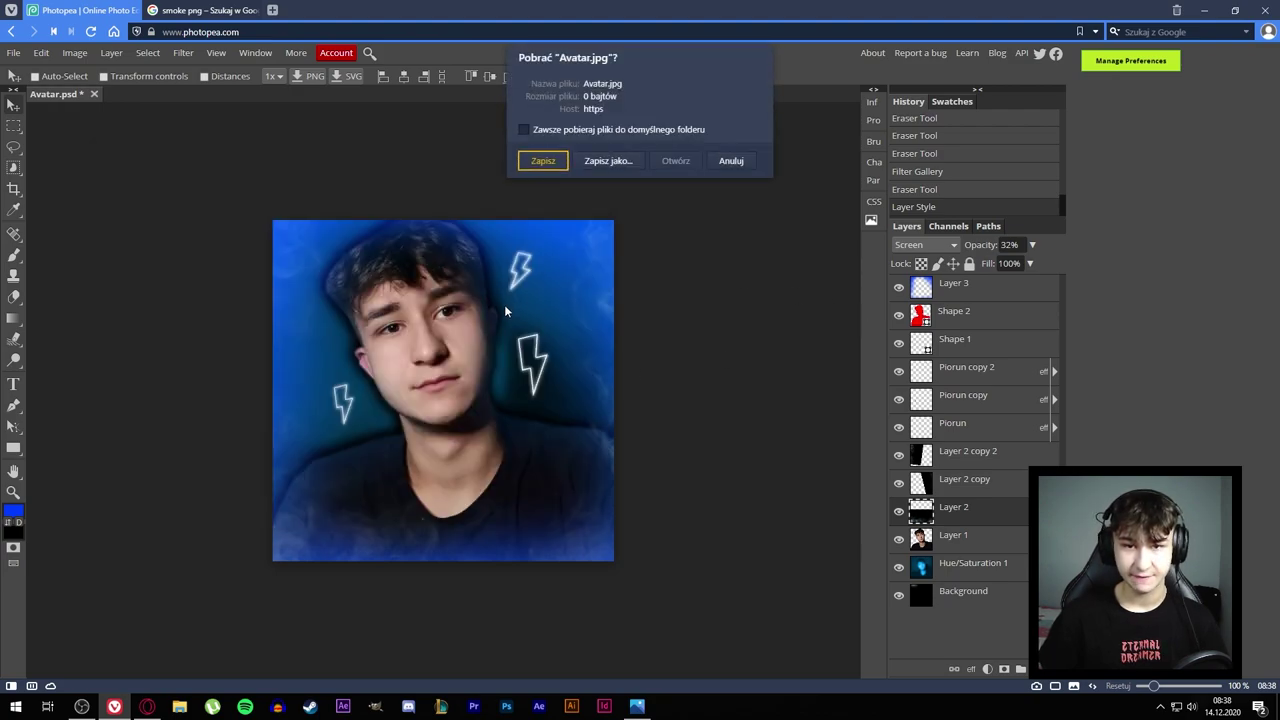
{"action": "left_click", "coordinate": [545, 162]}
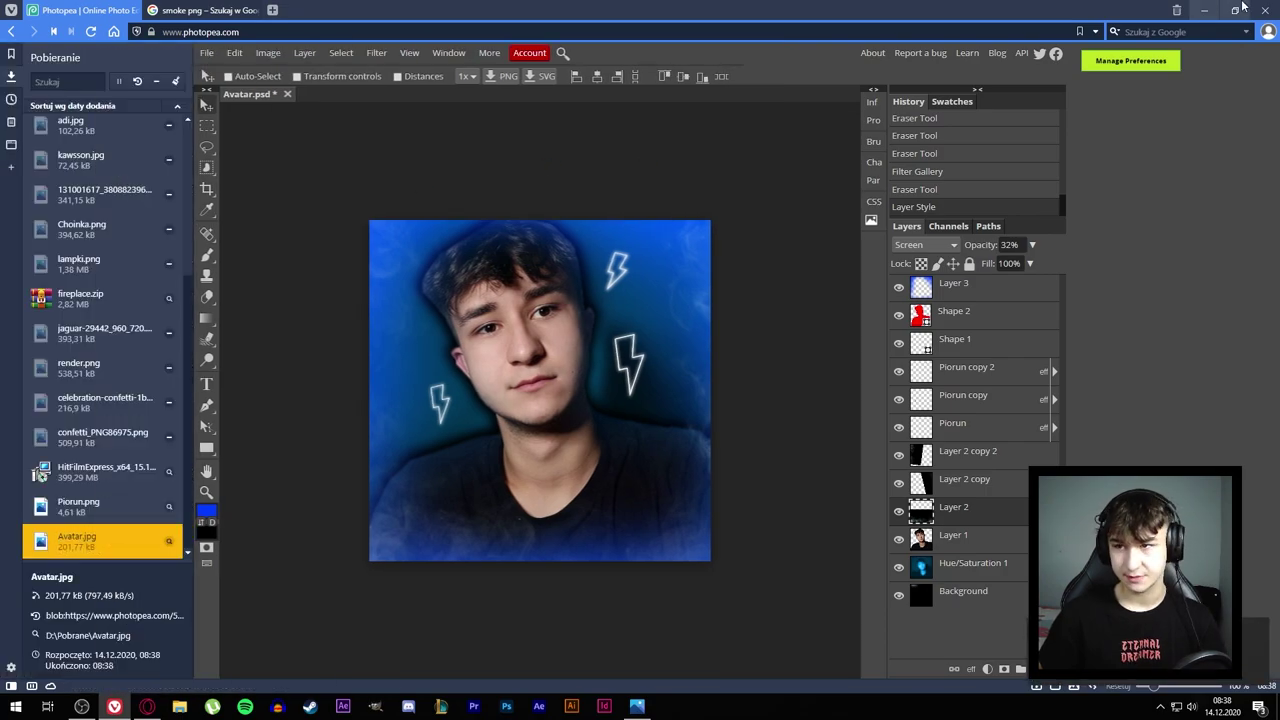
- Find Avatar.jpg in Vivaldi's downloads and show it in the D:\Pobrane folder
{"action": "left_click", "coordinate": [1204, 10]}
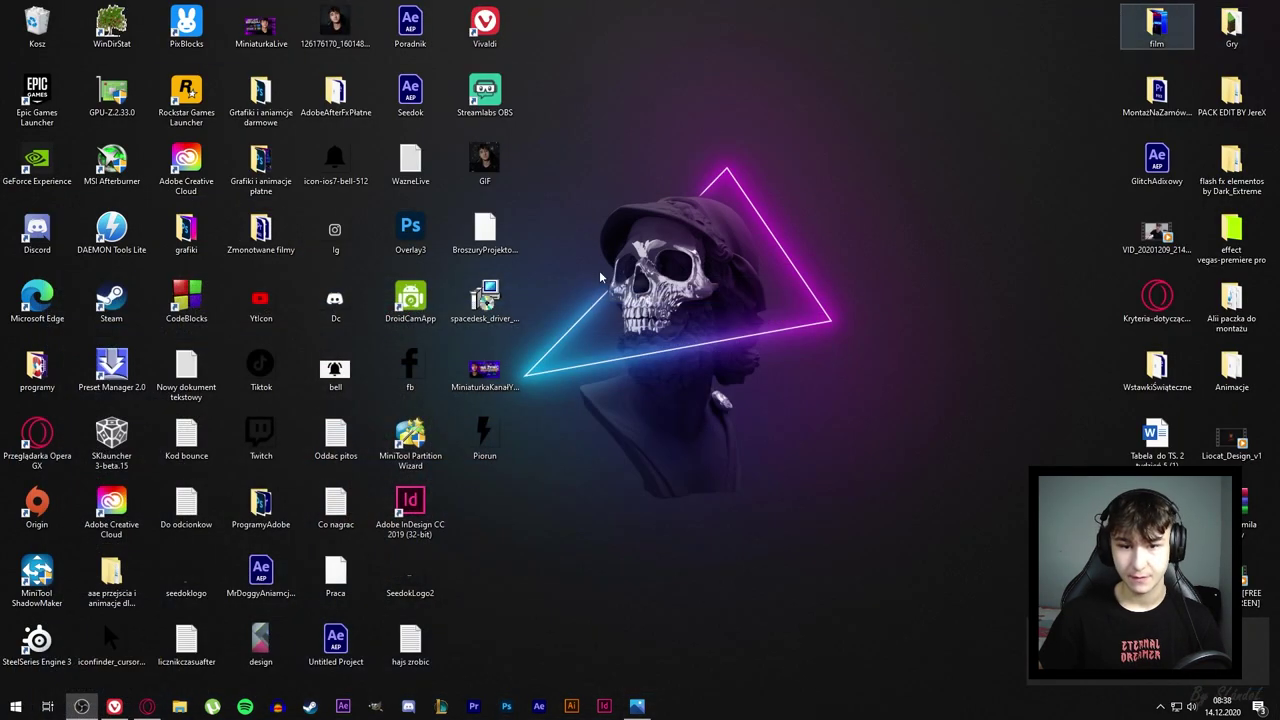
{"action": "left_click", "coordinate": [114, 706]}
{"action": "left_click", "coordinate": [1222, 10]}
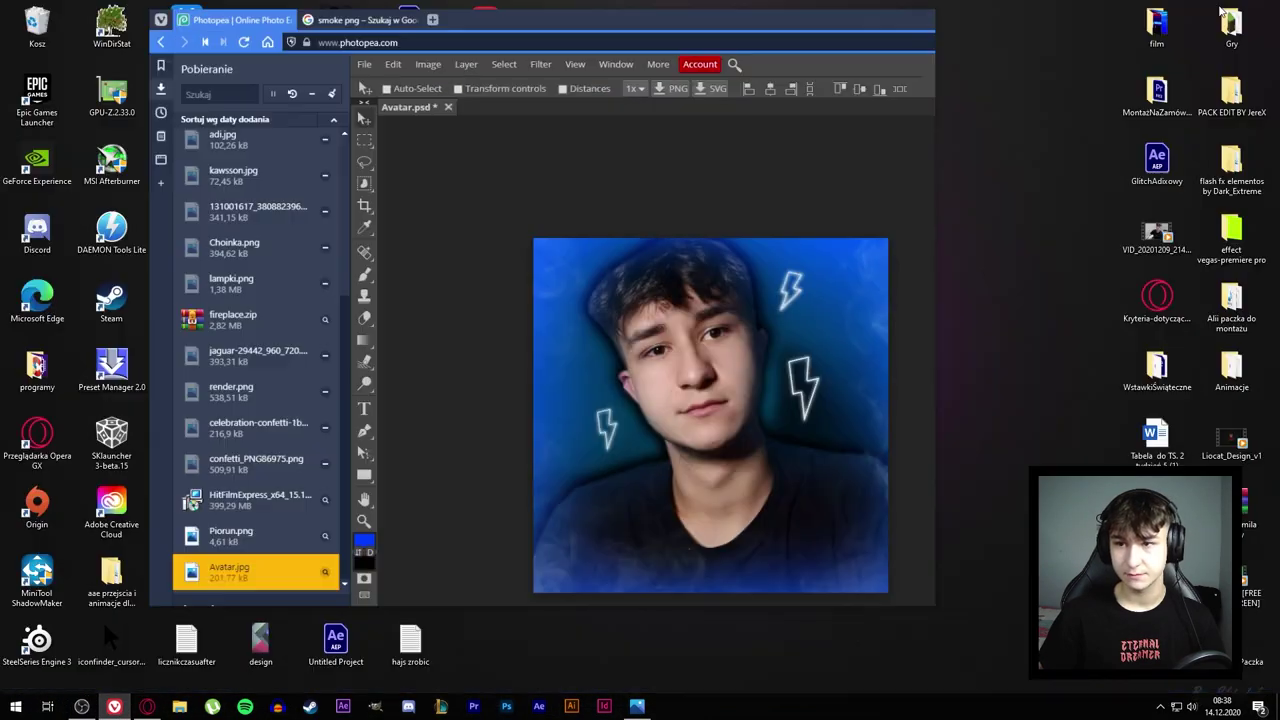
{"action": "scroll", "coordinate": [285, 340], "scroll_direction": "up", "scroll_amount": 3}
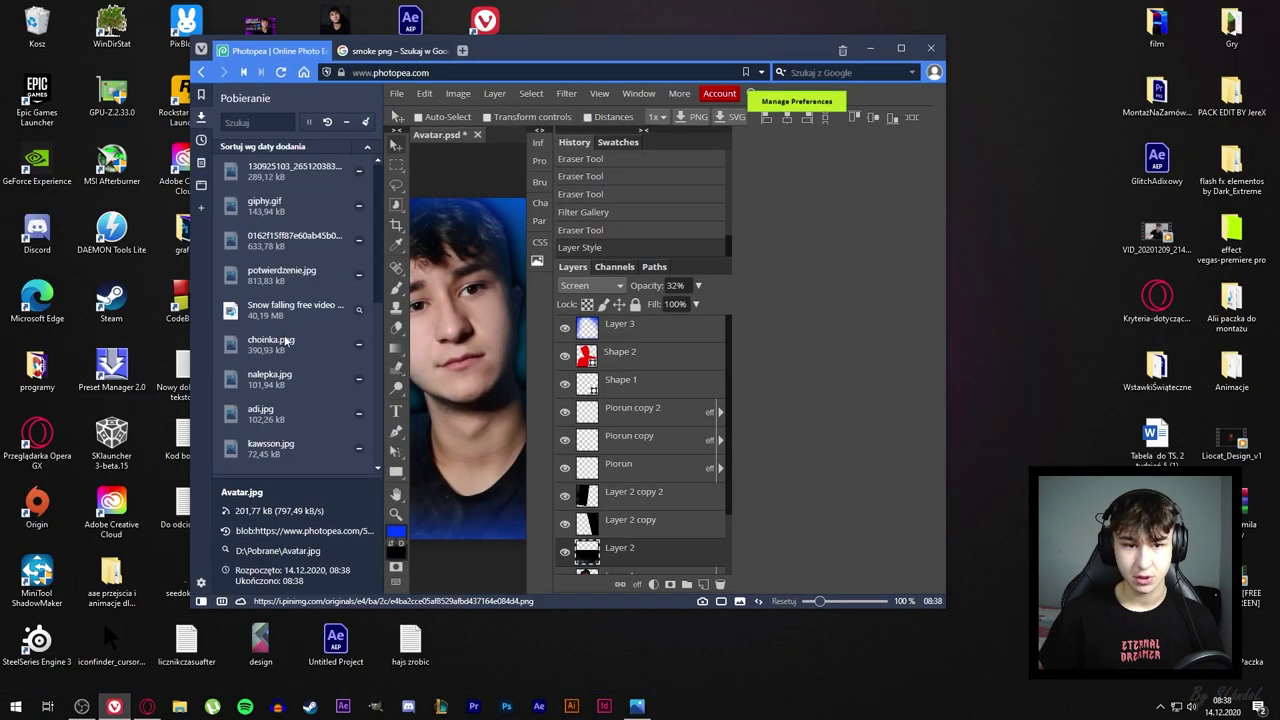
{"action": "scroll", "coordinate": [250, 445], "scroll_direction": "down", "scroll_amount": 5}
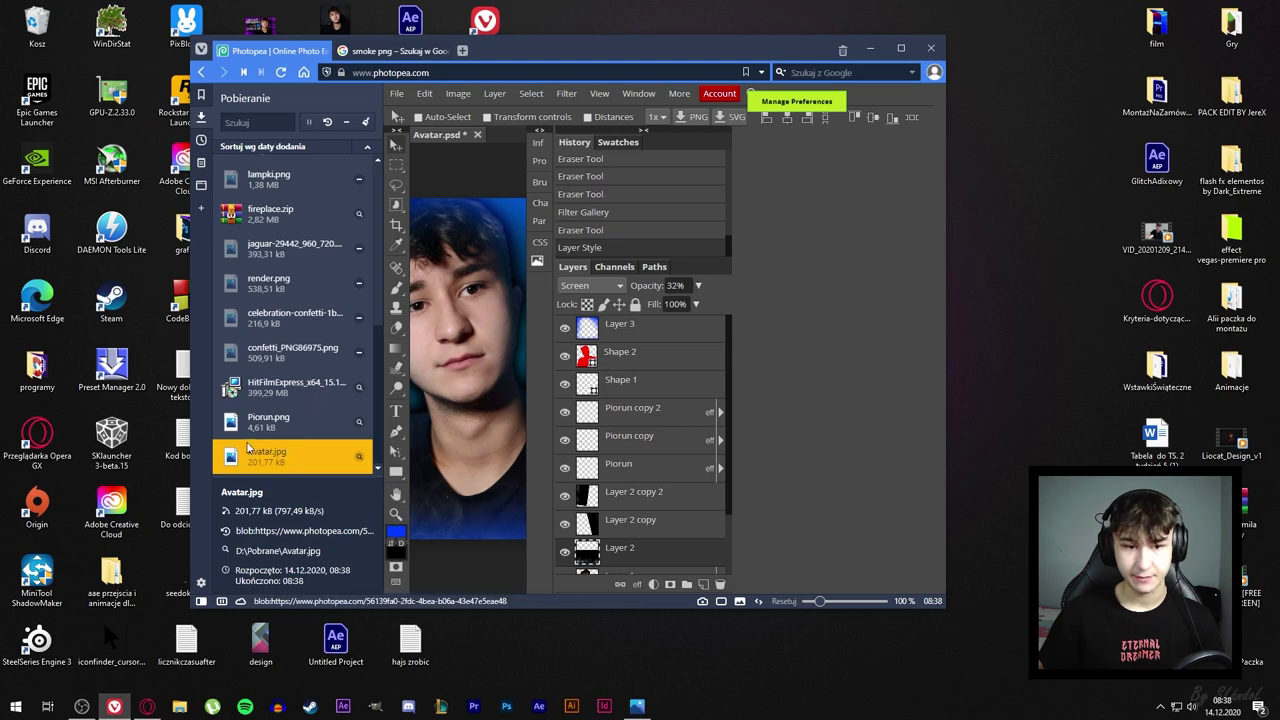
{"action": "left_click", "coordinate": [359, 457]}
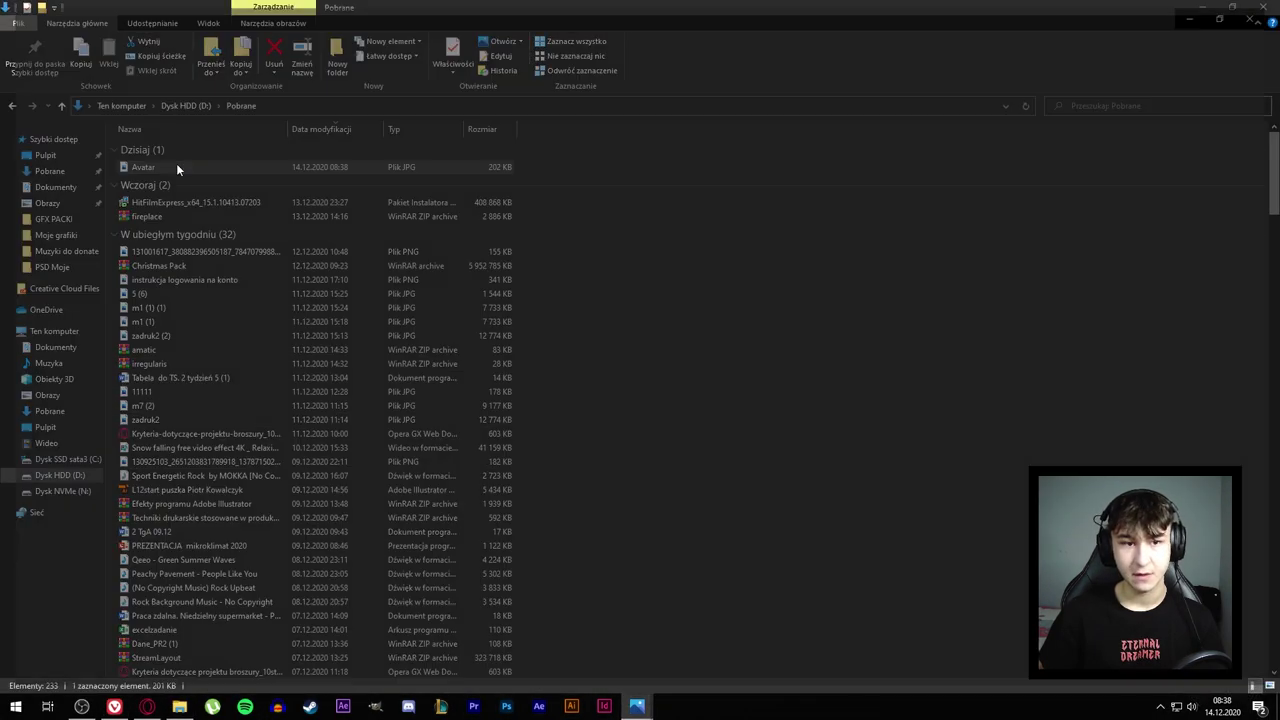
- Open Avatar.jpg in Windows Photos and zoom in and out to inspect it
{"action": "double_click", "coordinate": [176, 166]}
{"action": "scroll", "coordinate": [691, 255], "scroll_direction": "up", "scroll_amount": 2}
{"action": "scroll", "coordinate": [700, 230], "scroll_direction": "up", "scroll_amount": 1}
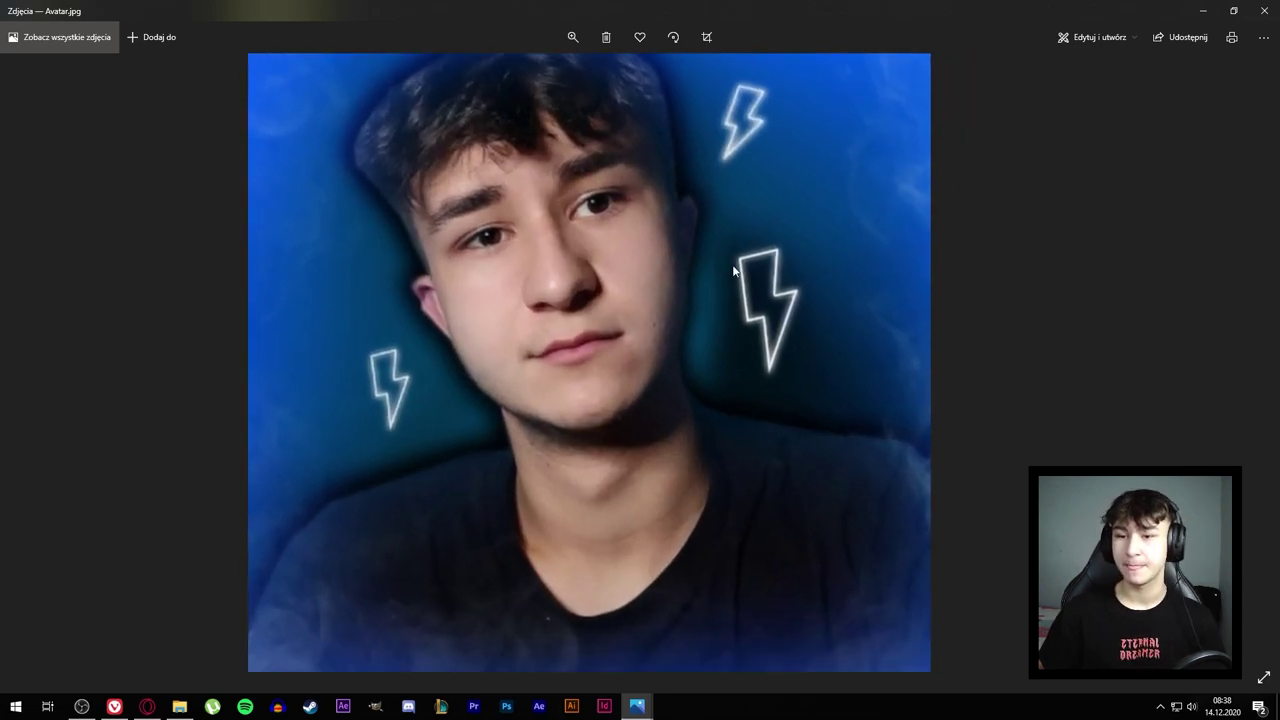
{"action": "scroll", "coordinate": [634, 214], "scroll_direction": "down", "scroll_amount": 1}
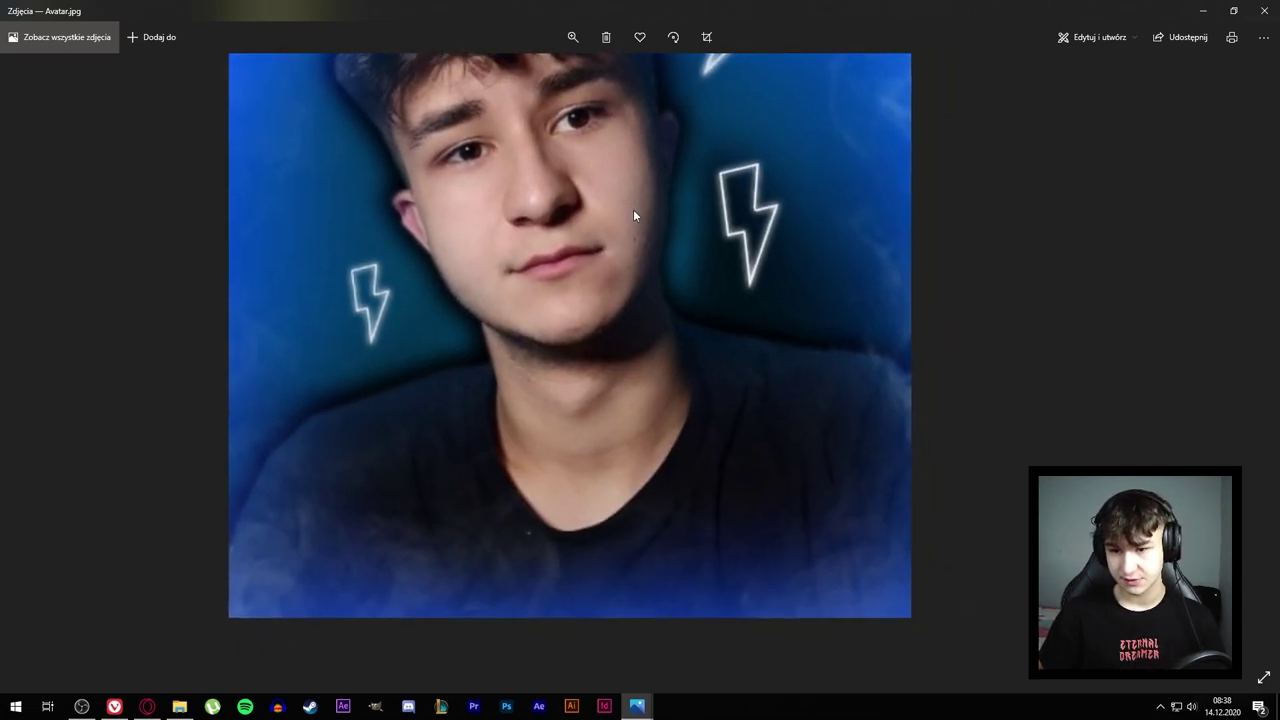
{"action": "scroll", "coordinate": [585, 428], "scroll_direction": "down", "scroll_amount": 2}
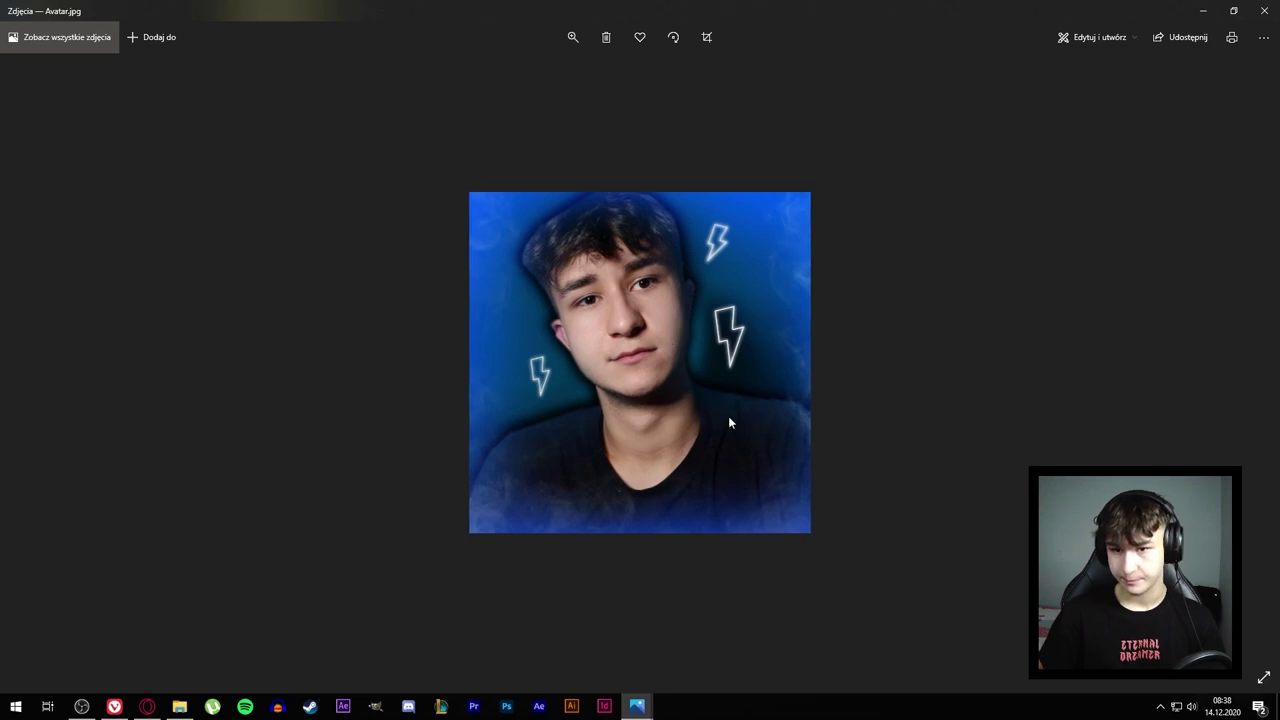